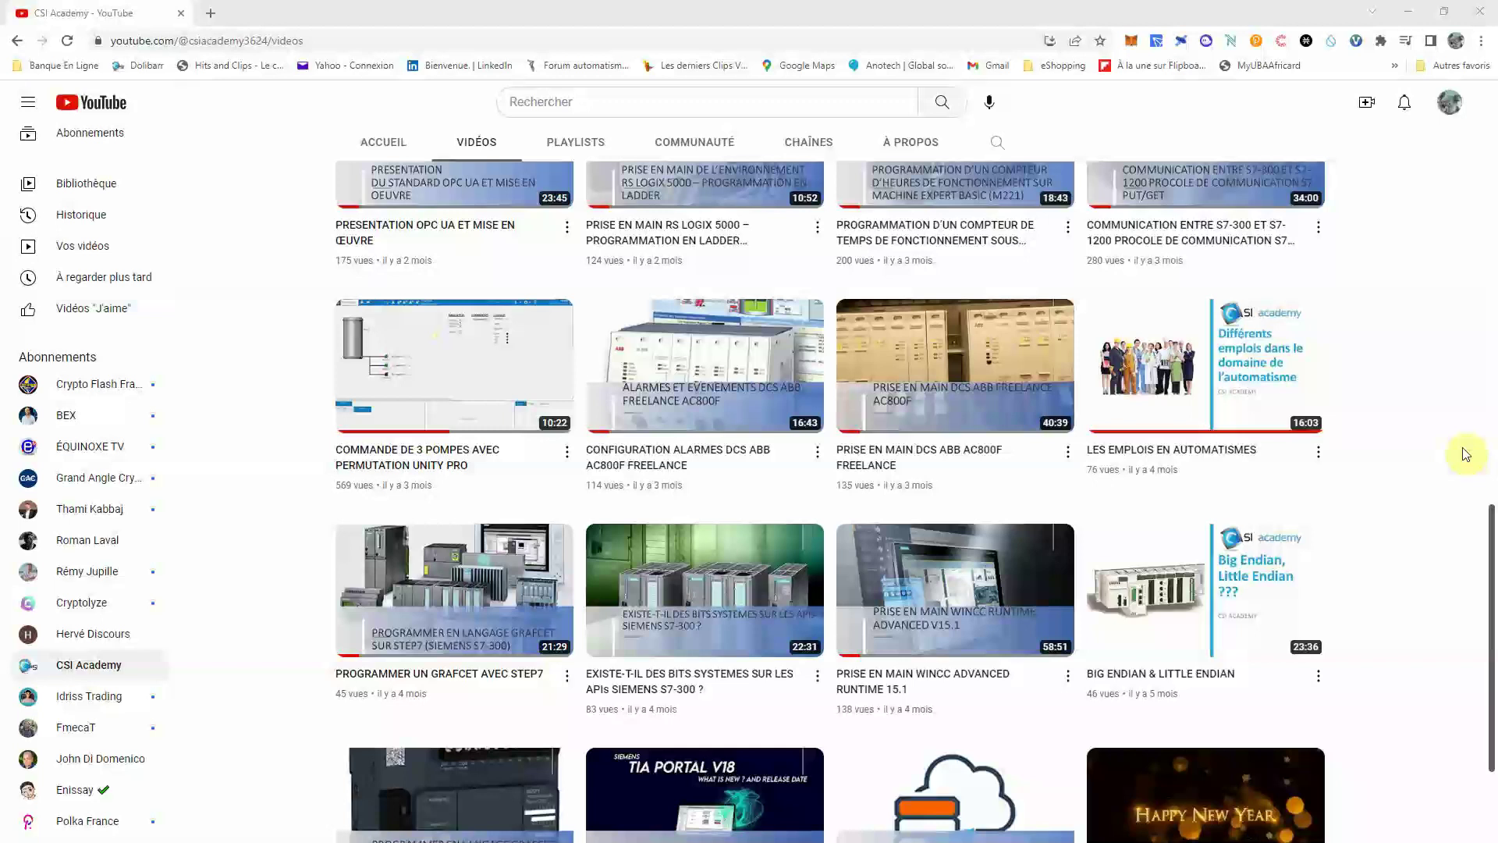
- Browse the published videos of the CSI Academy channel on YouTube
scroll(1177, 507, down, 4)
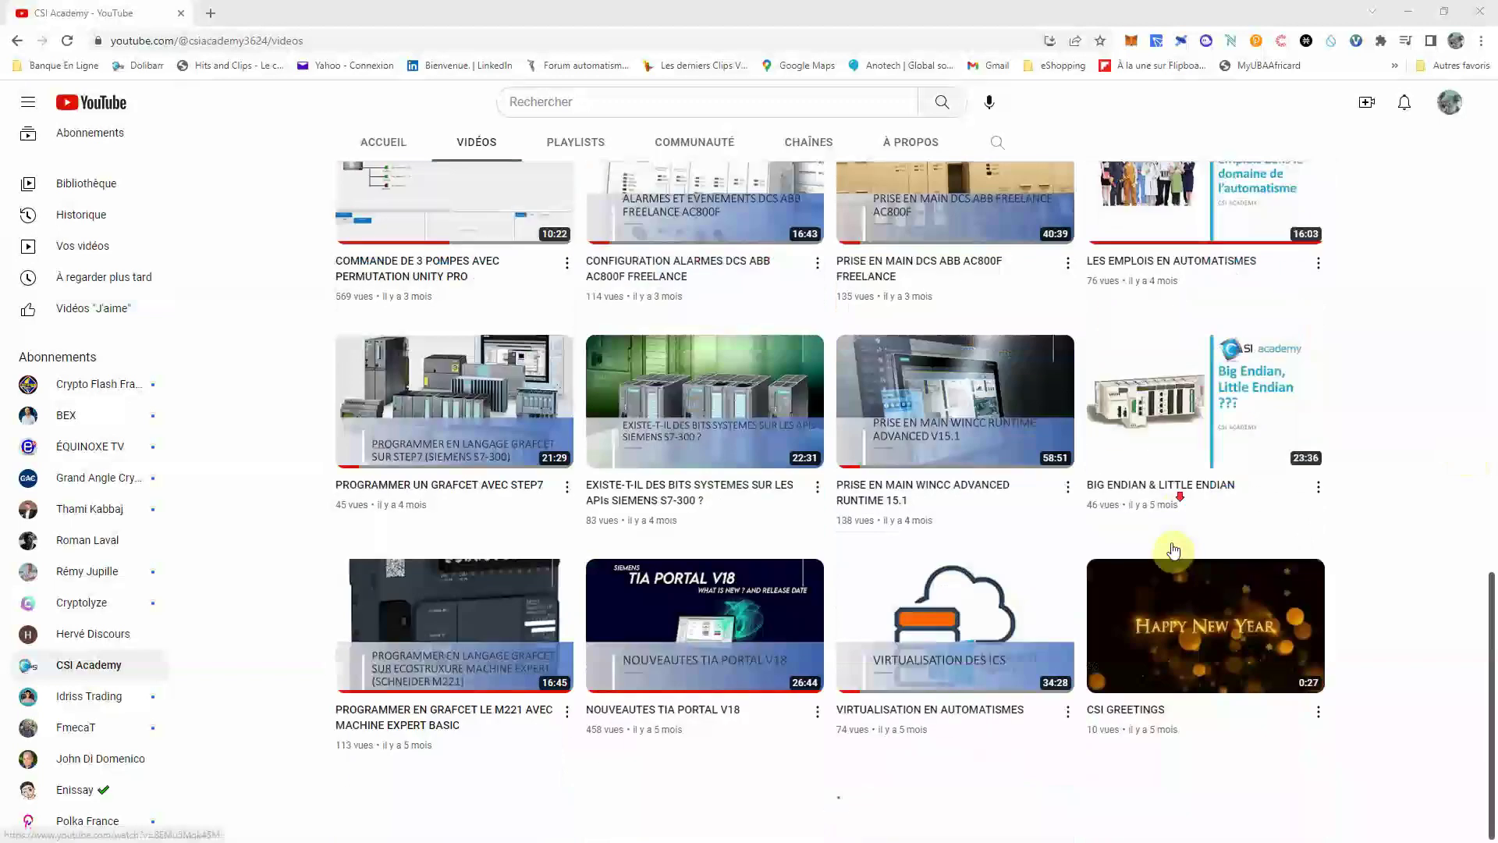
scroll(1333, 559, down, 2)
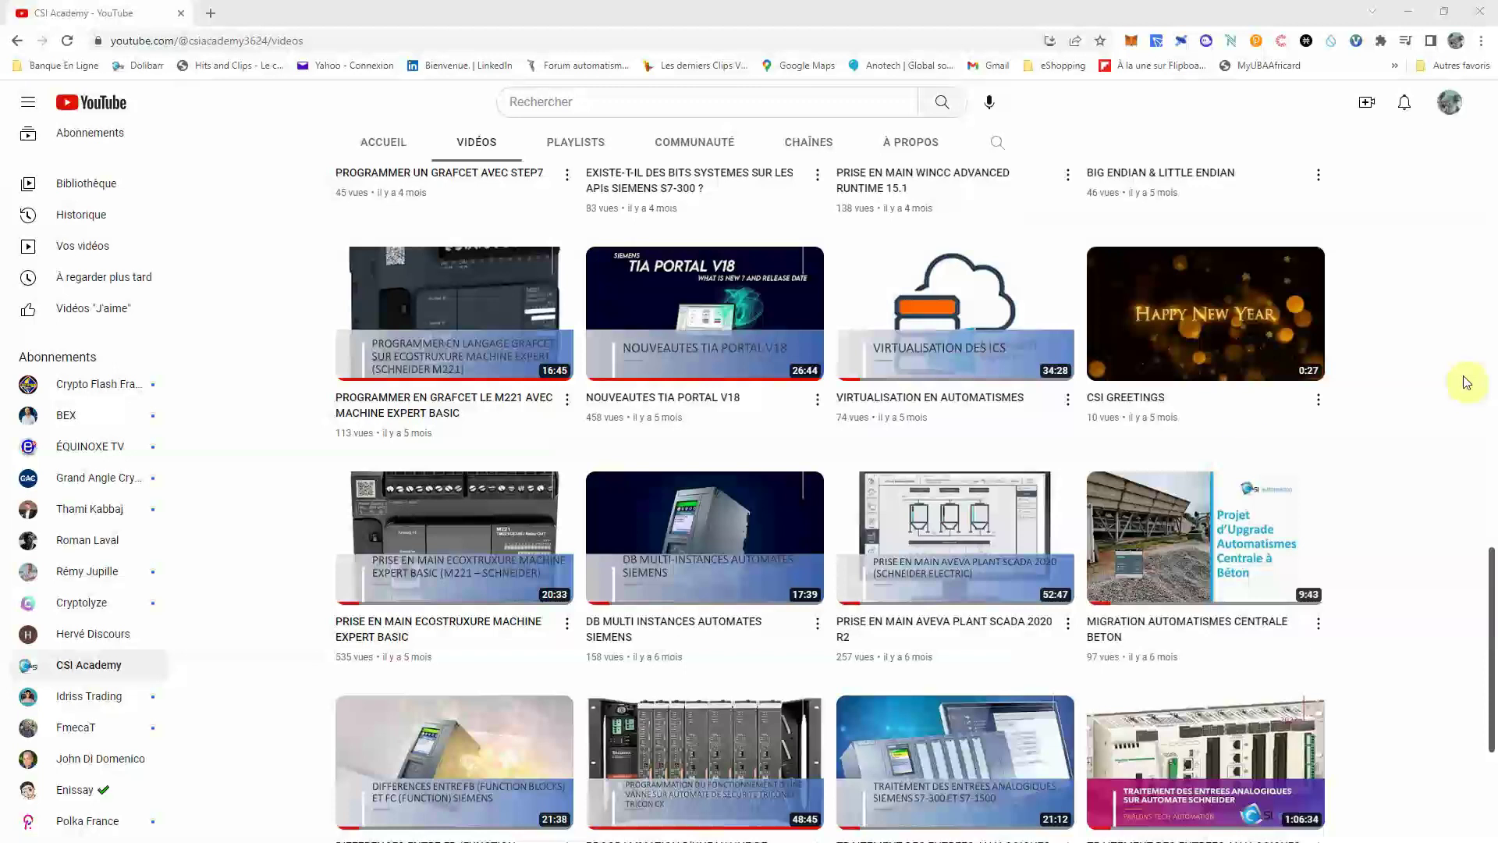
scroll(1420, 597, down, 4)
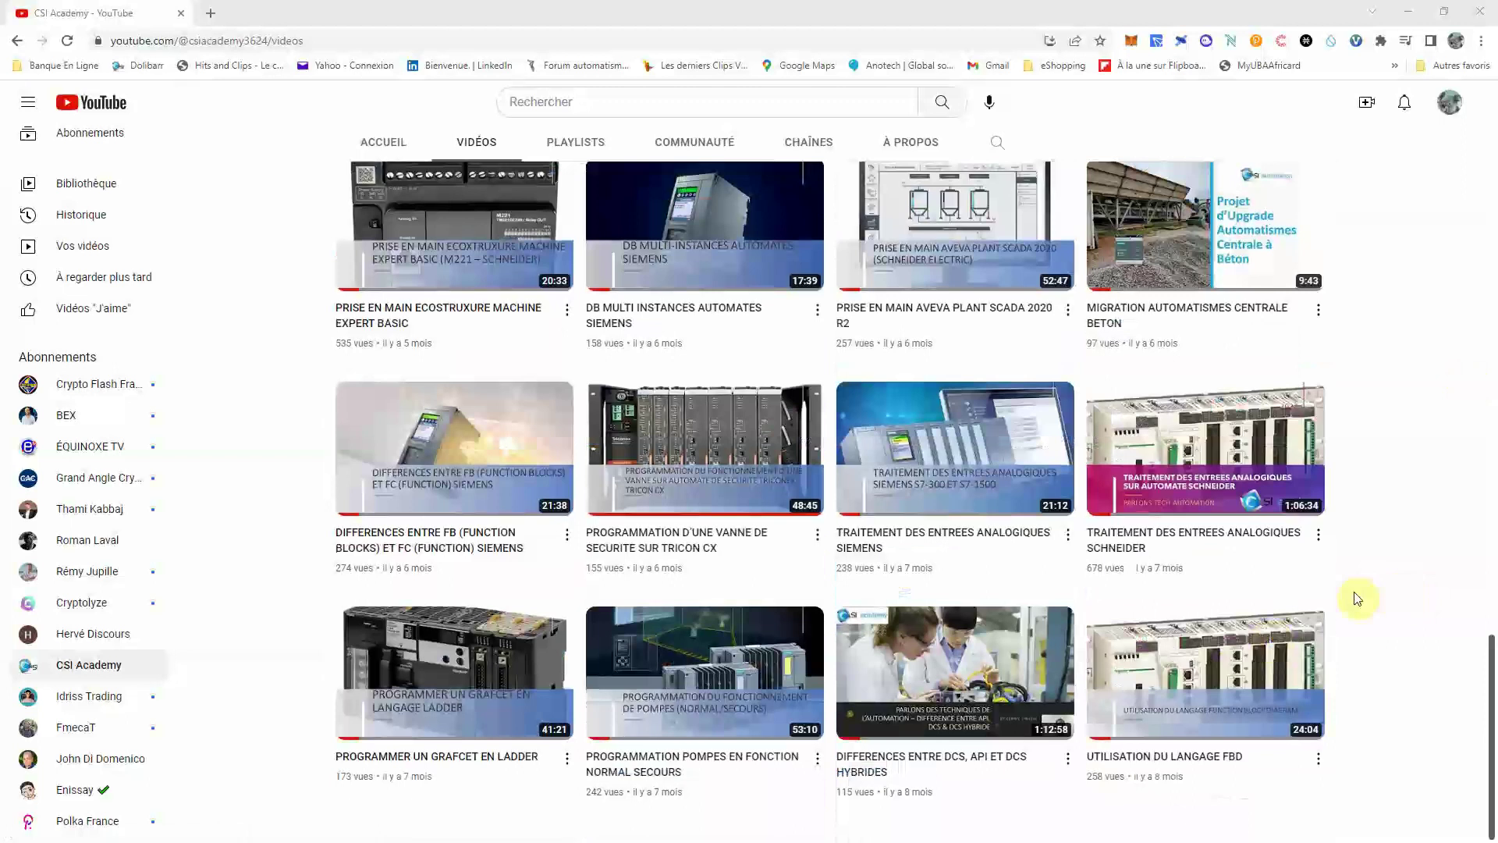
scroll(1381, 584, up, 3)
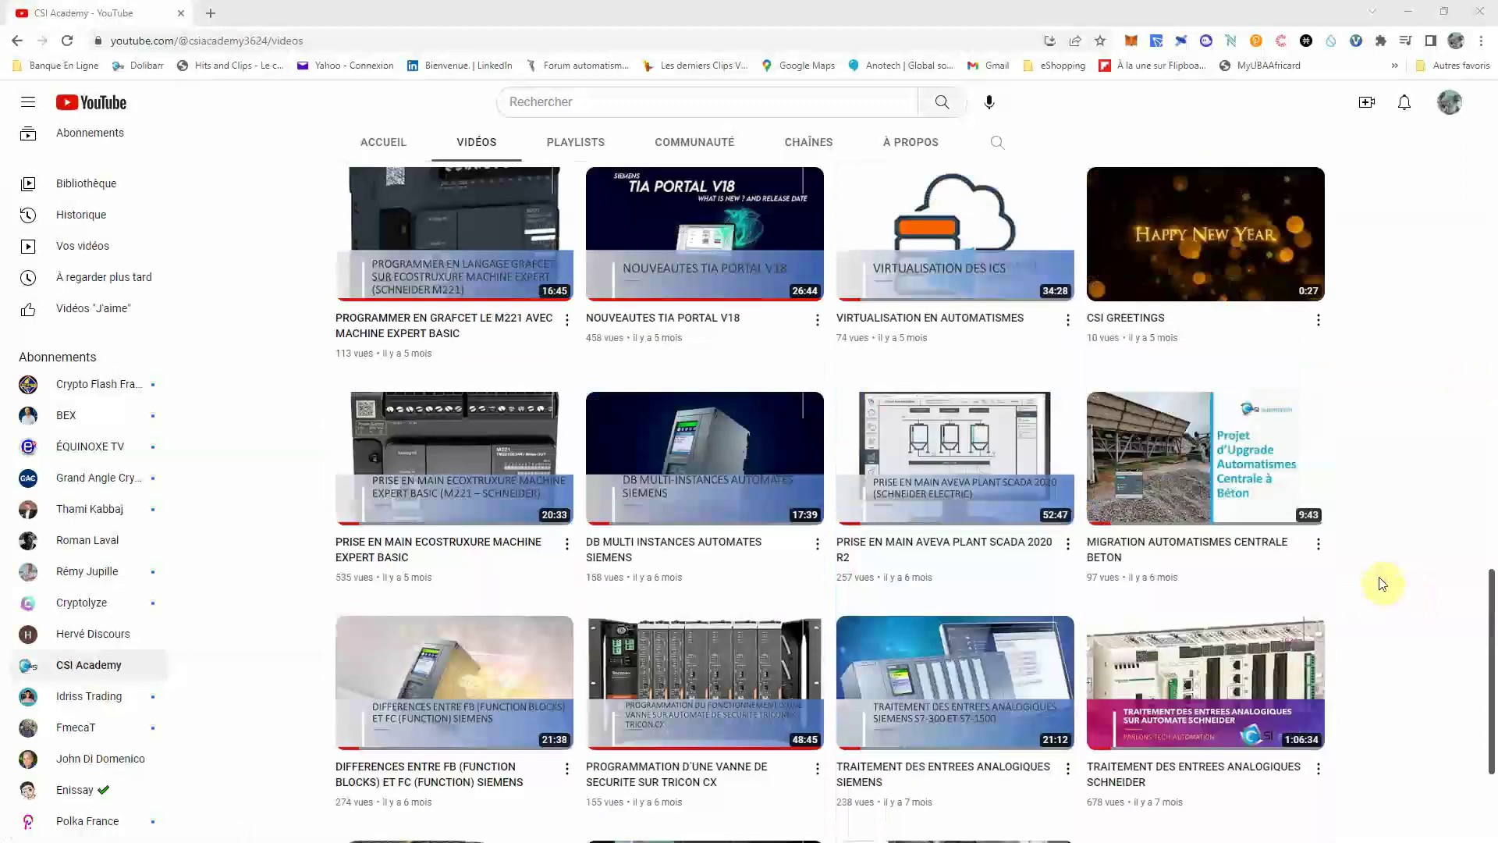
scroll(1374, 585, down, 3)
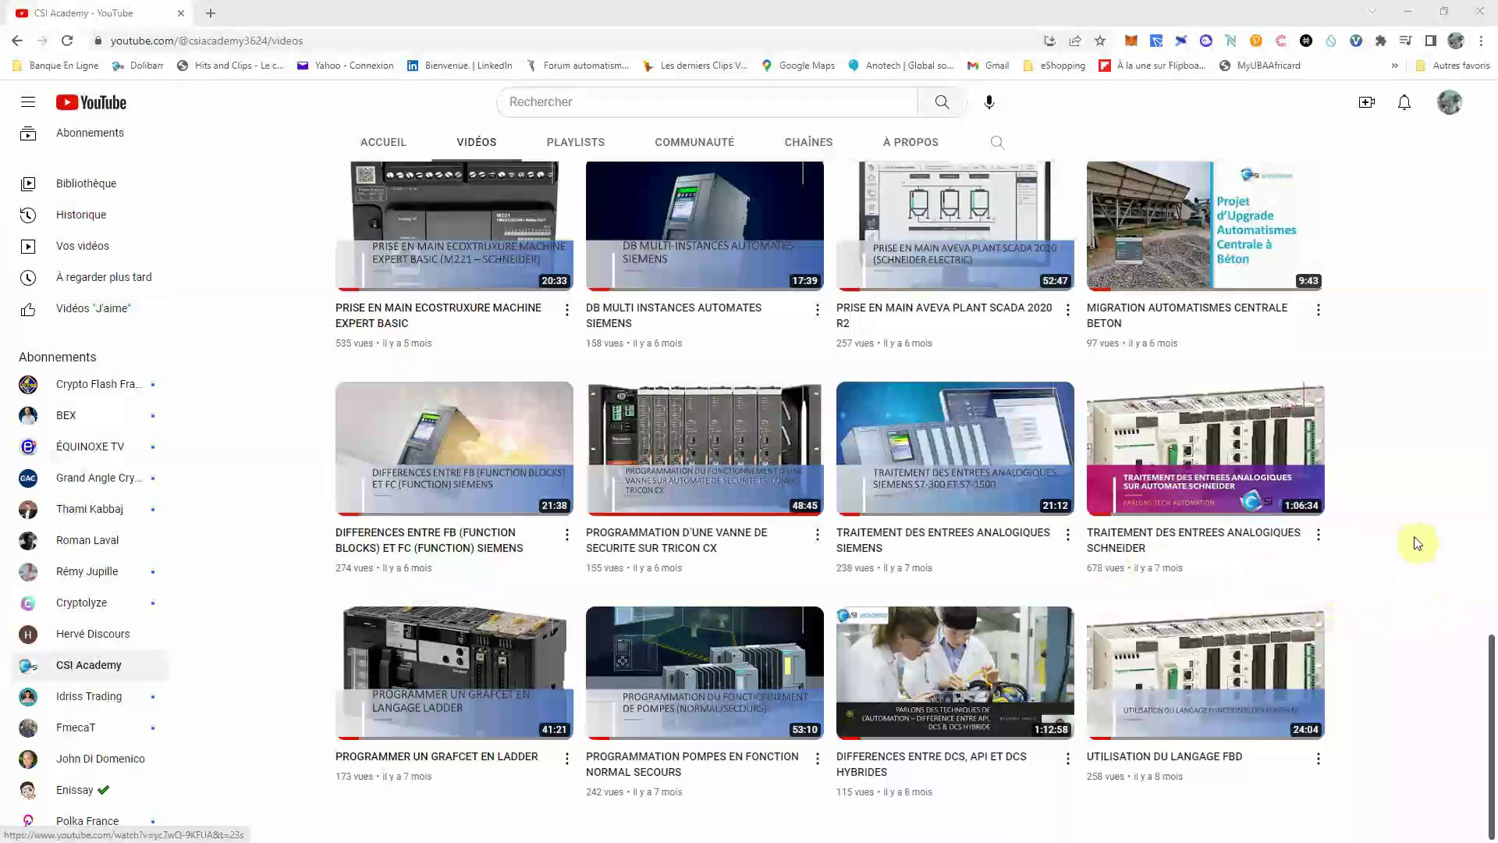
scroll(1397, 528, up, 3)
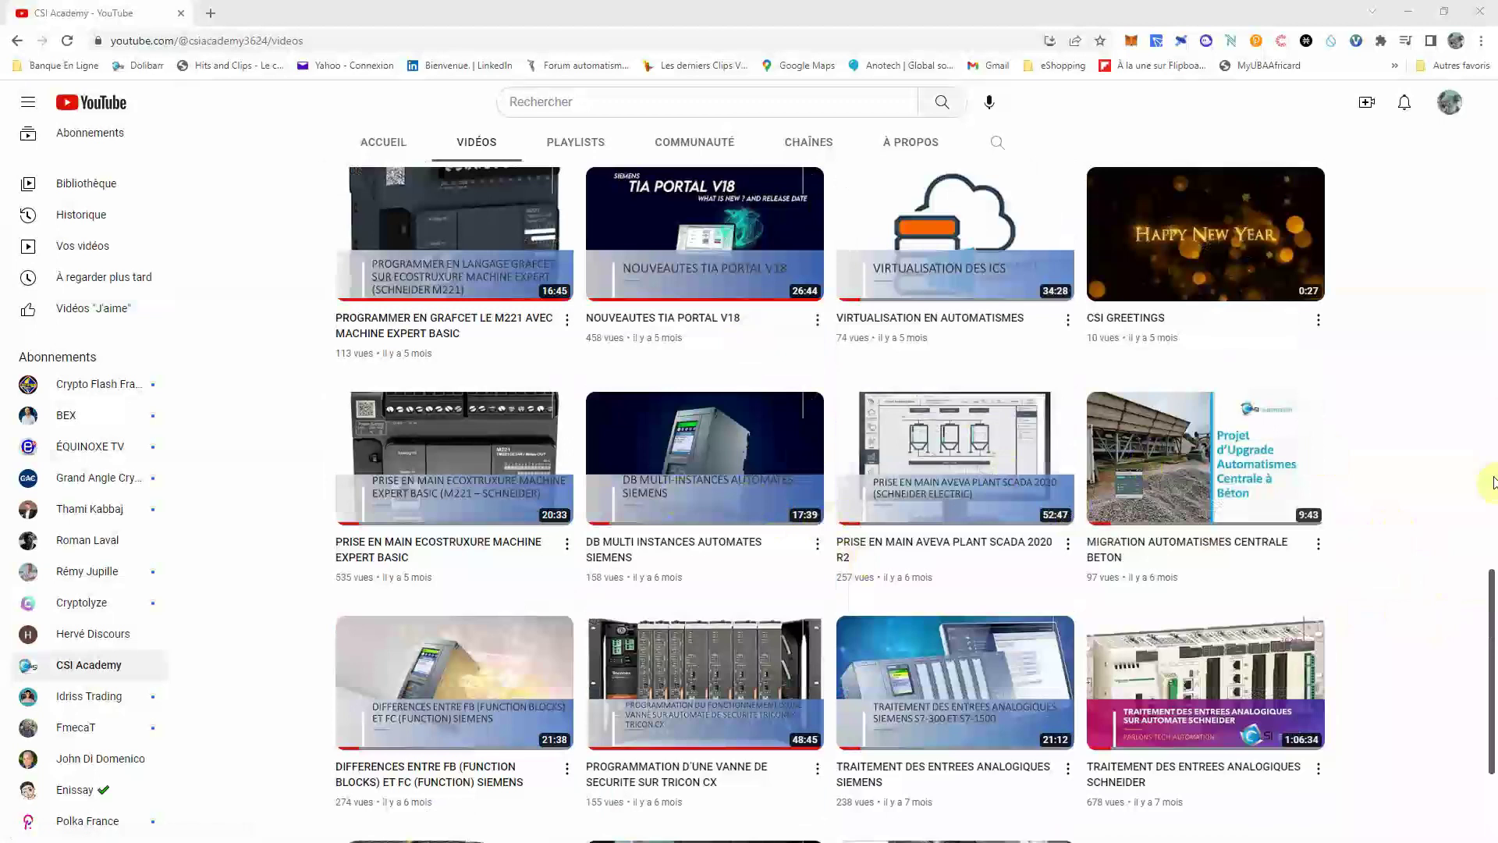
scroll(780, 521, down, 1)
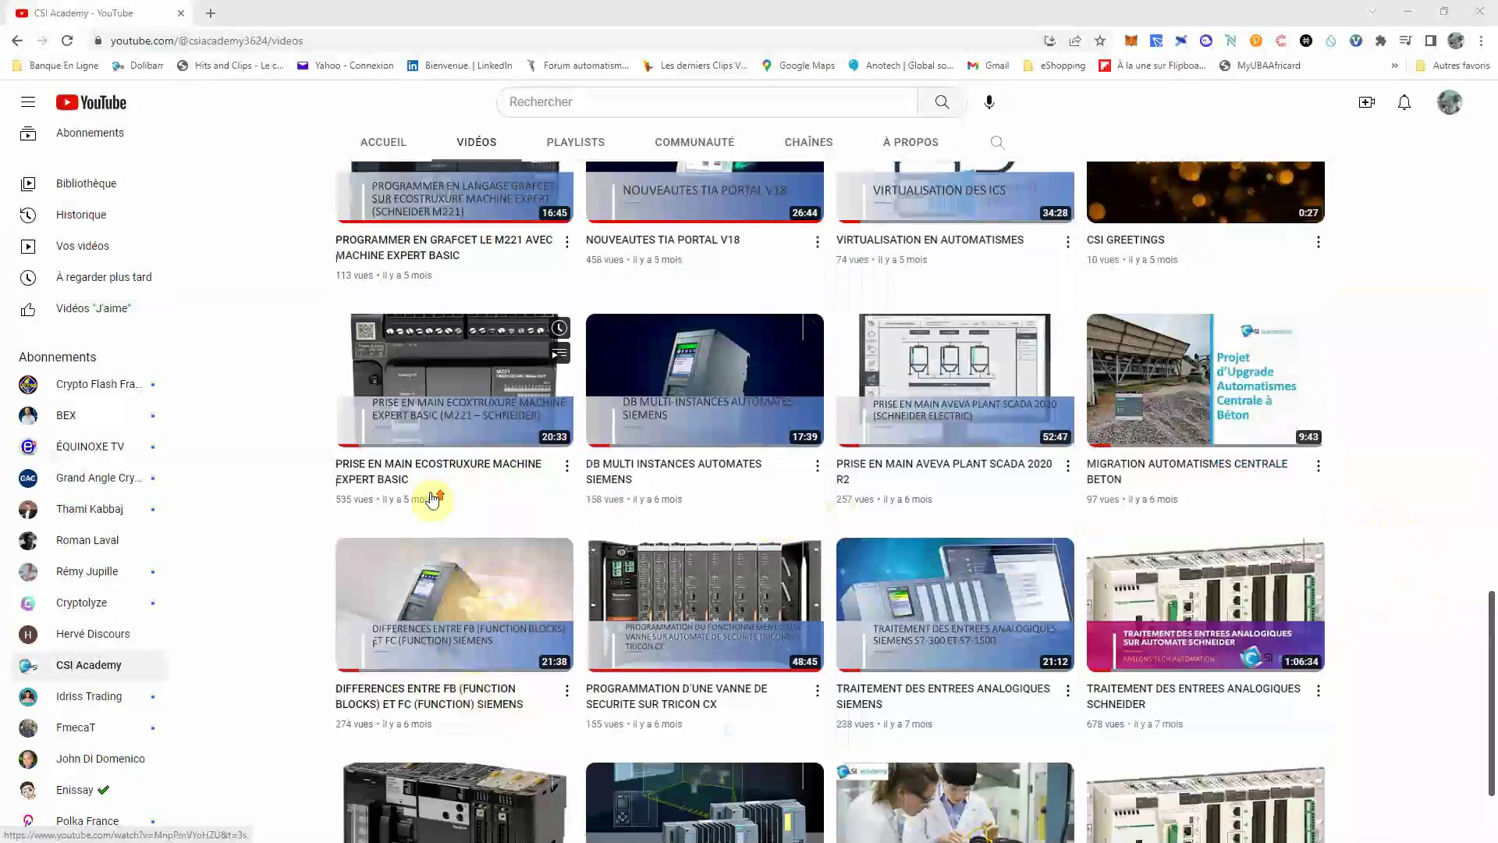
scroll(433, 499, up, 1)
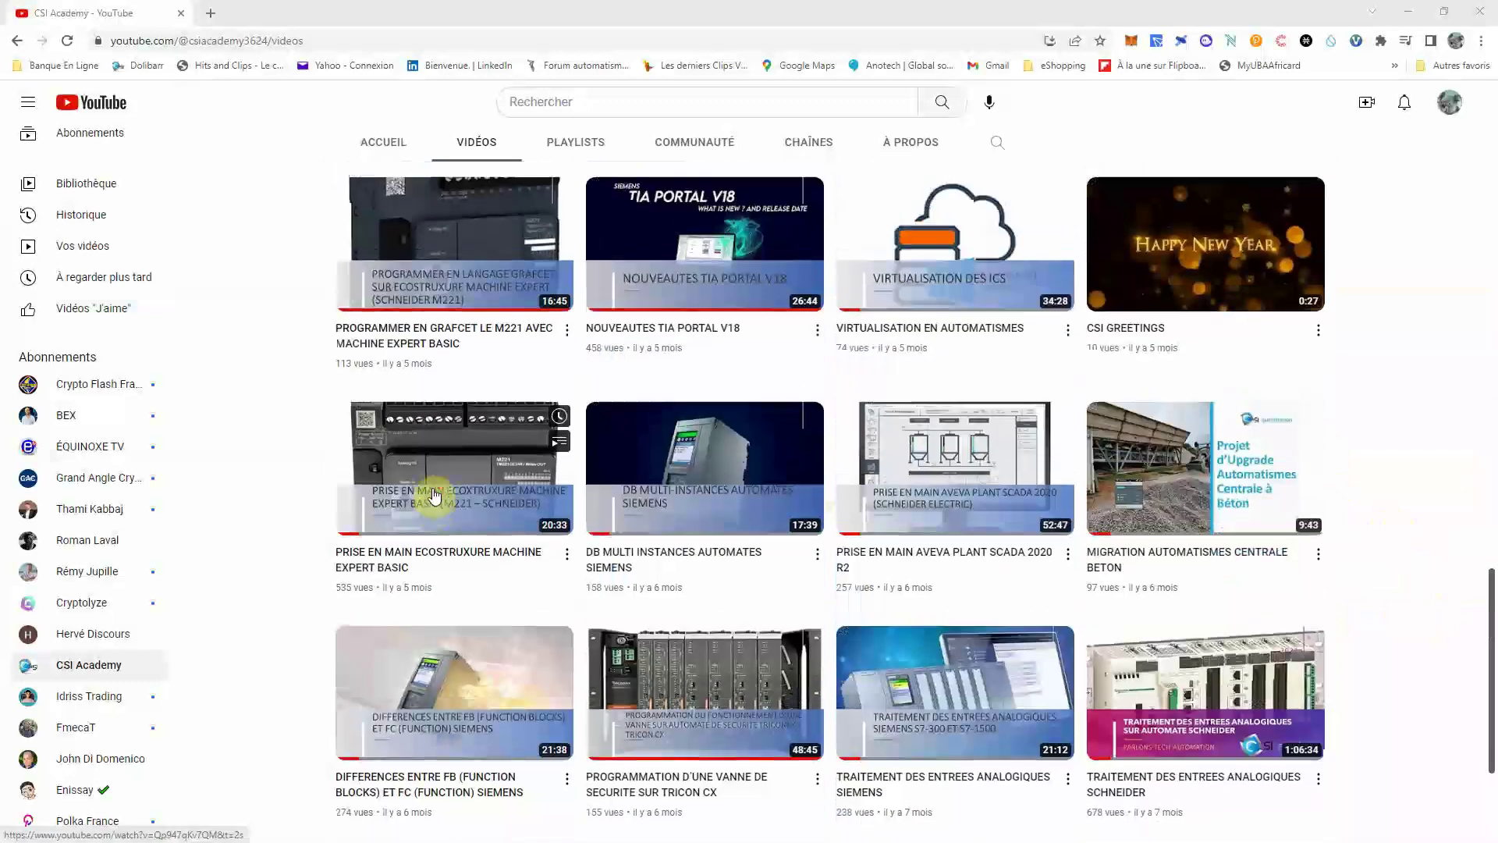
scroll(435, 496, up, 9)
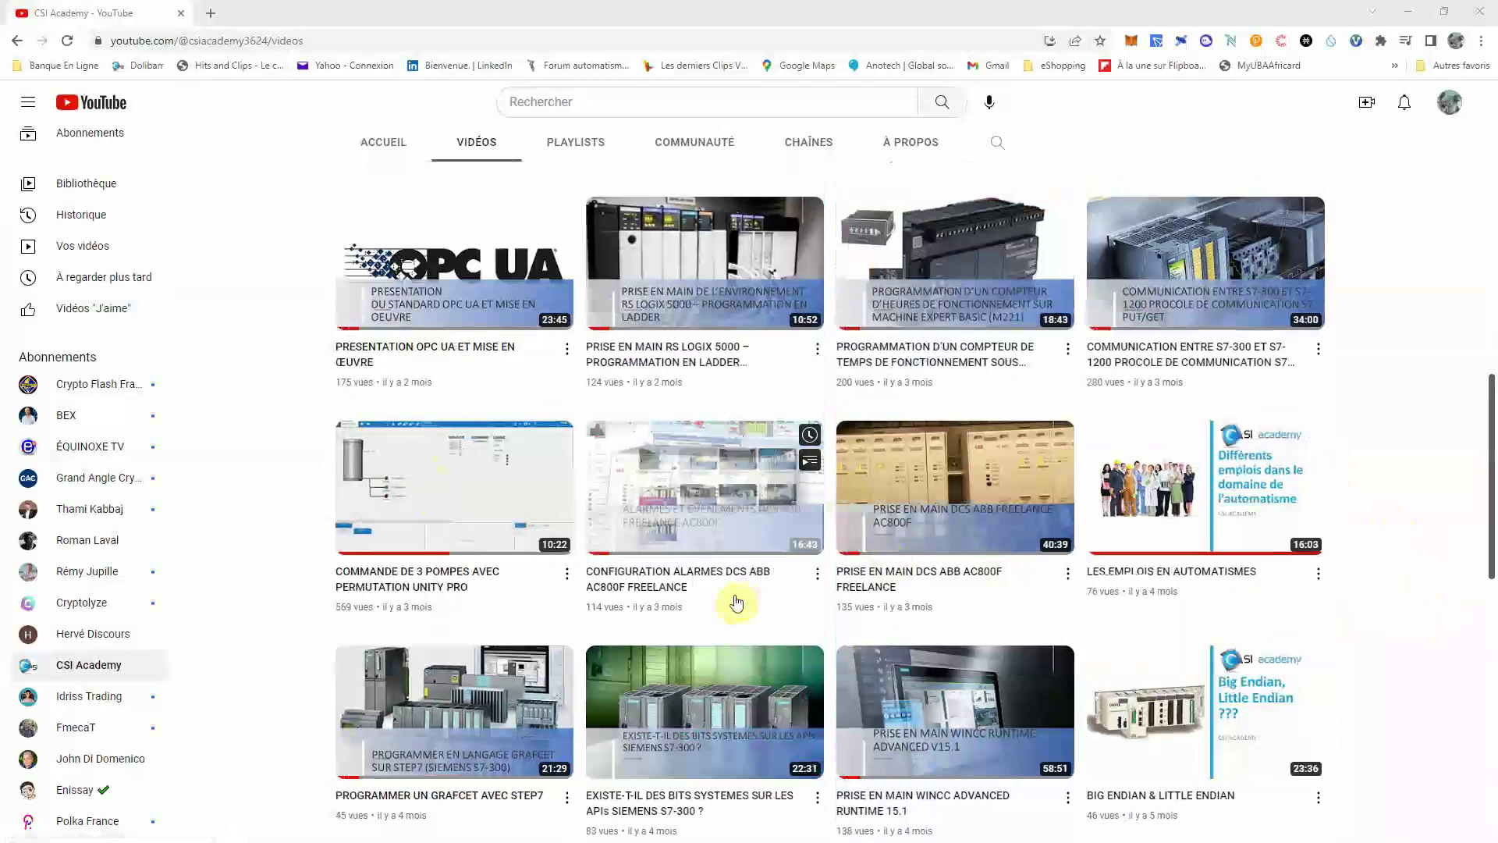
scroll(862, 620, up, 2)
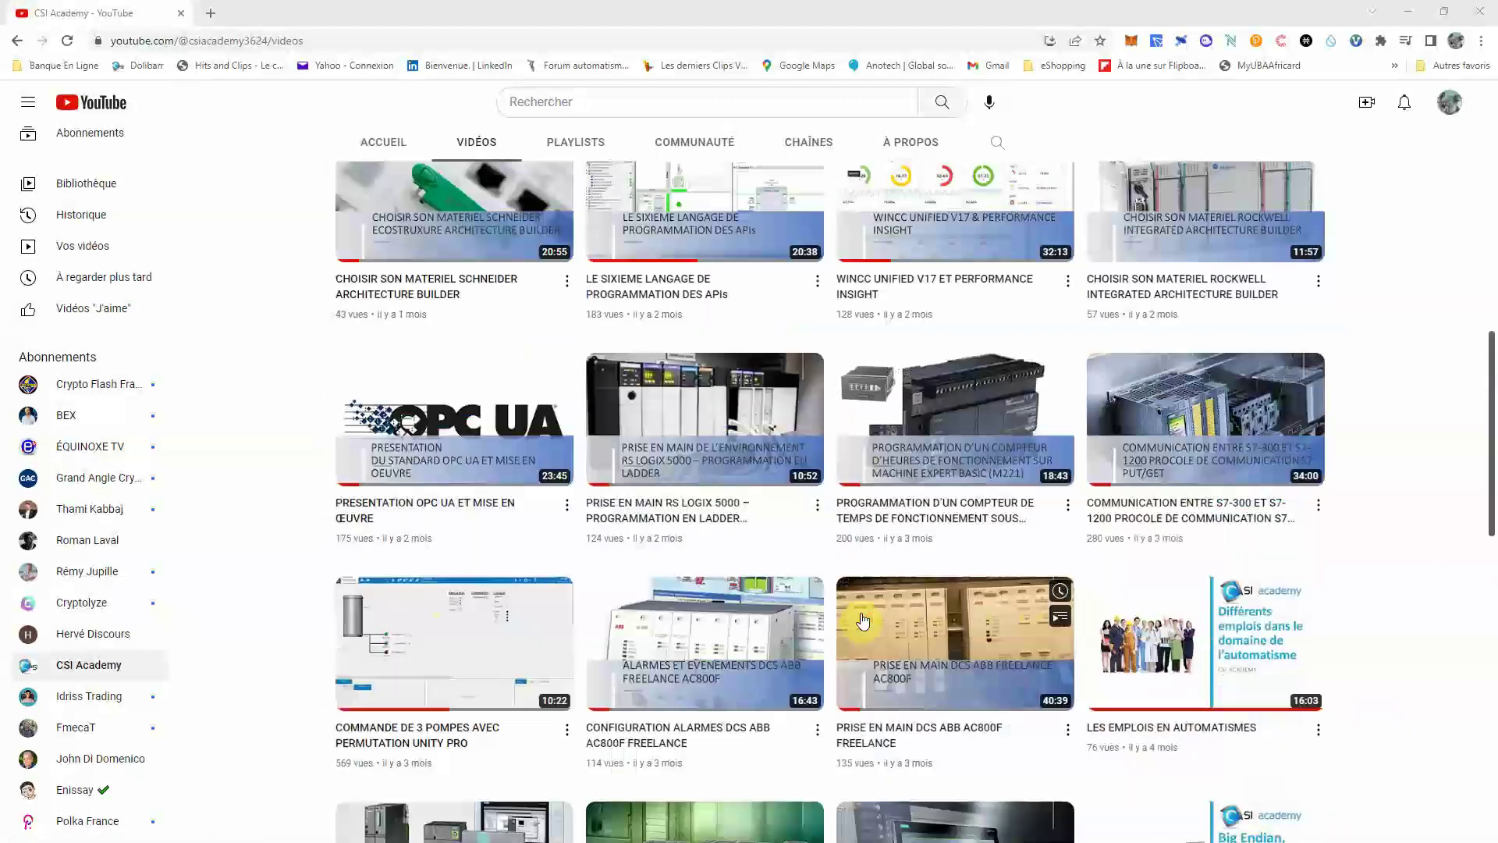
scroll(1030, 541, up, 1)
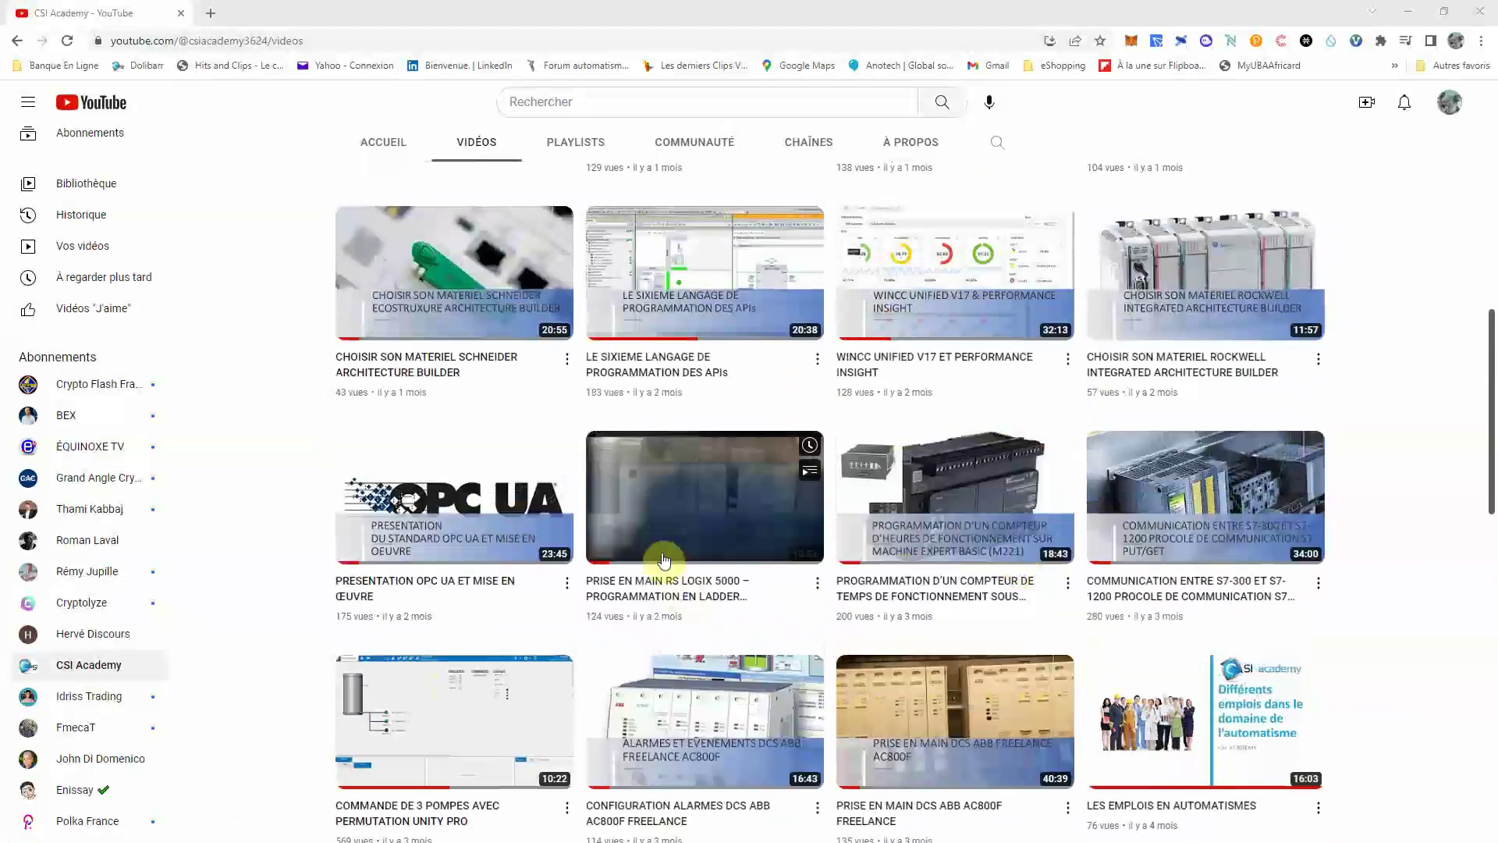
scroll(1482, 529, up, 1)
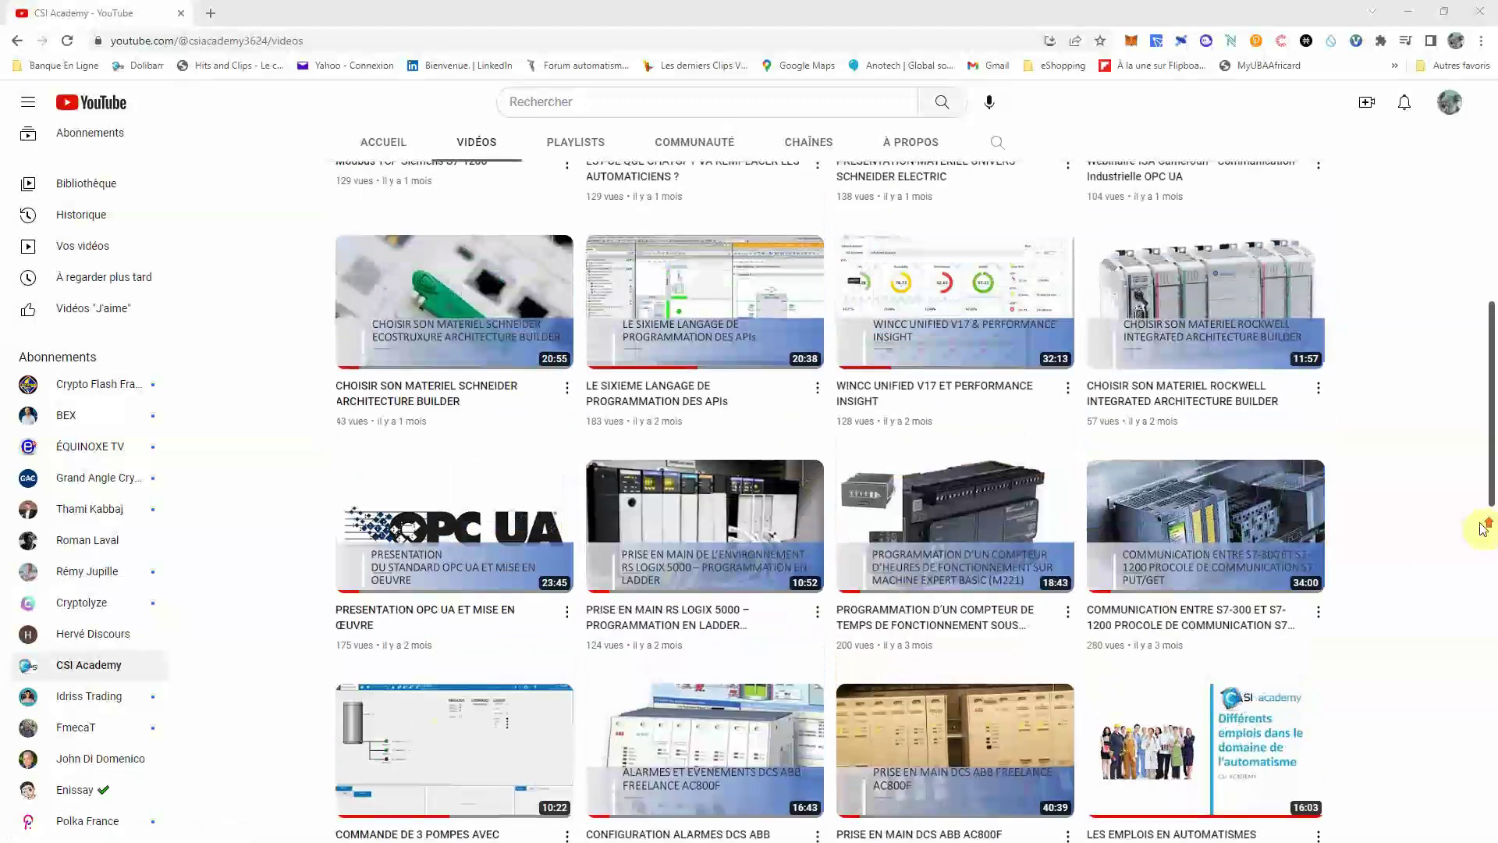
scroll(1482, 528, up, 3)
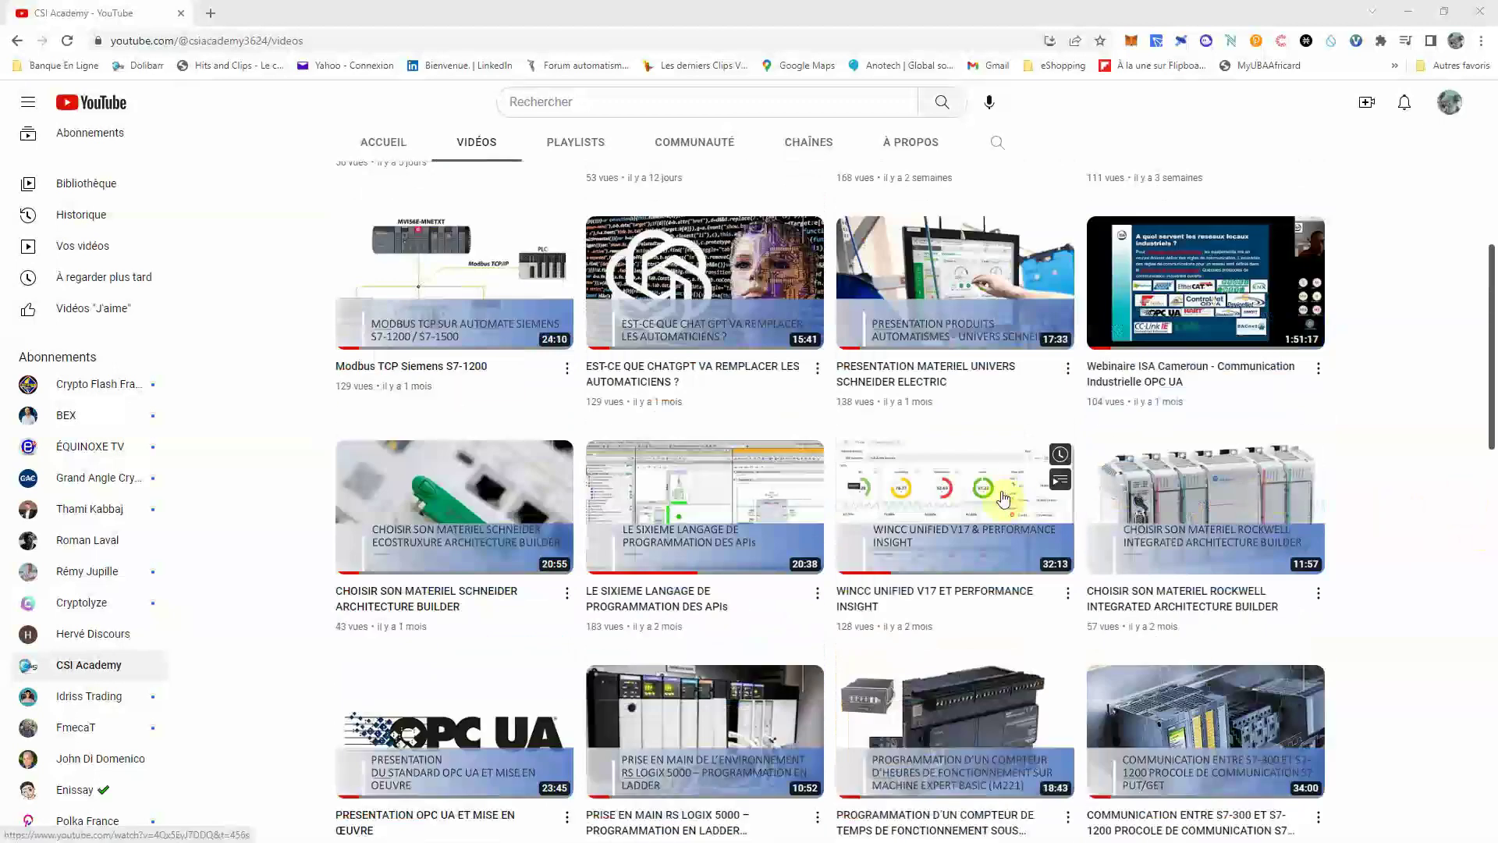
scroll(1005, 497, up, 4)
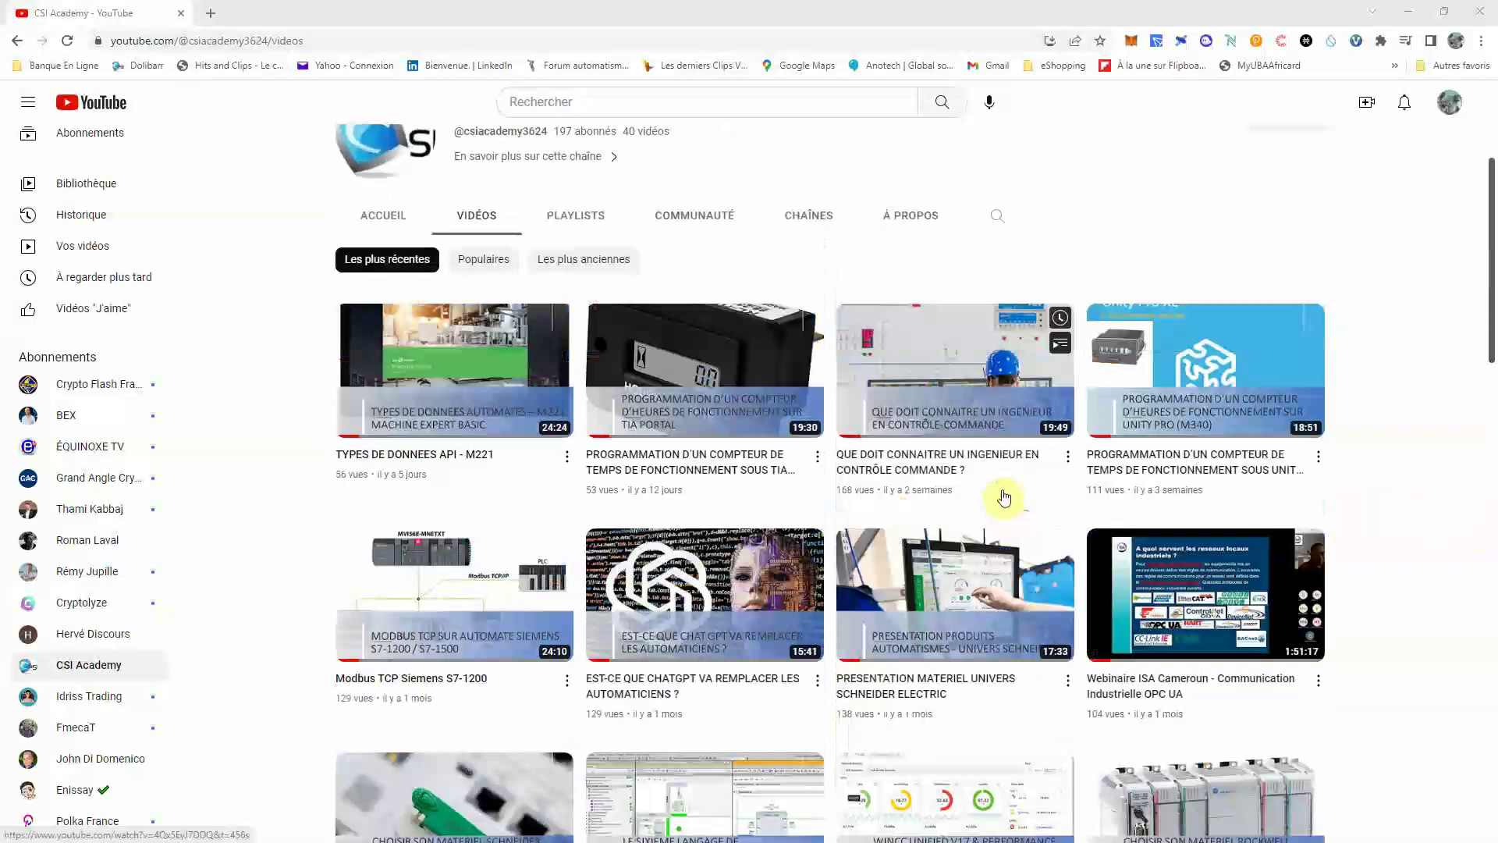
scroll(1005, 498, down, 2)
scroll(1004, 498, down, 2)
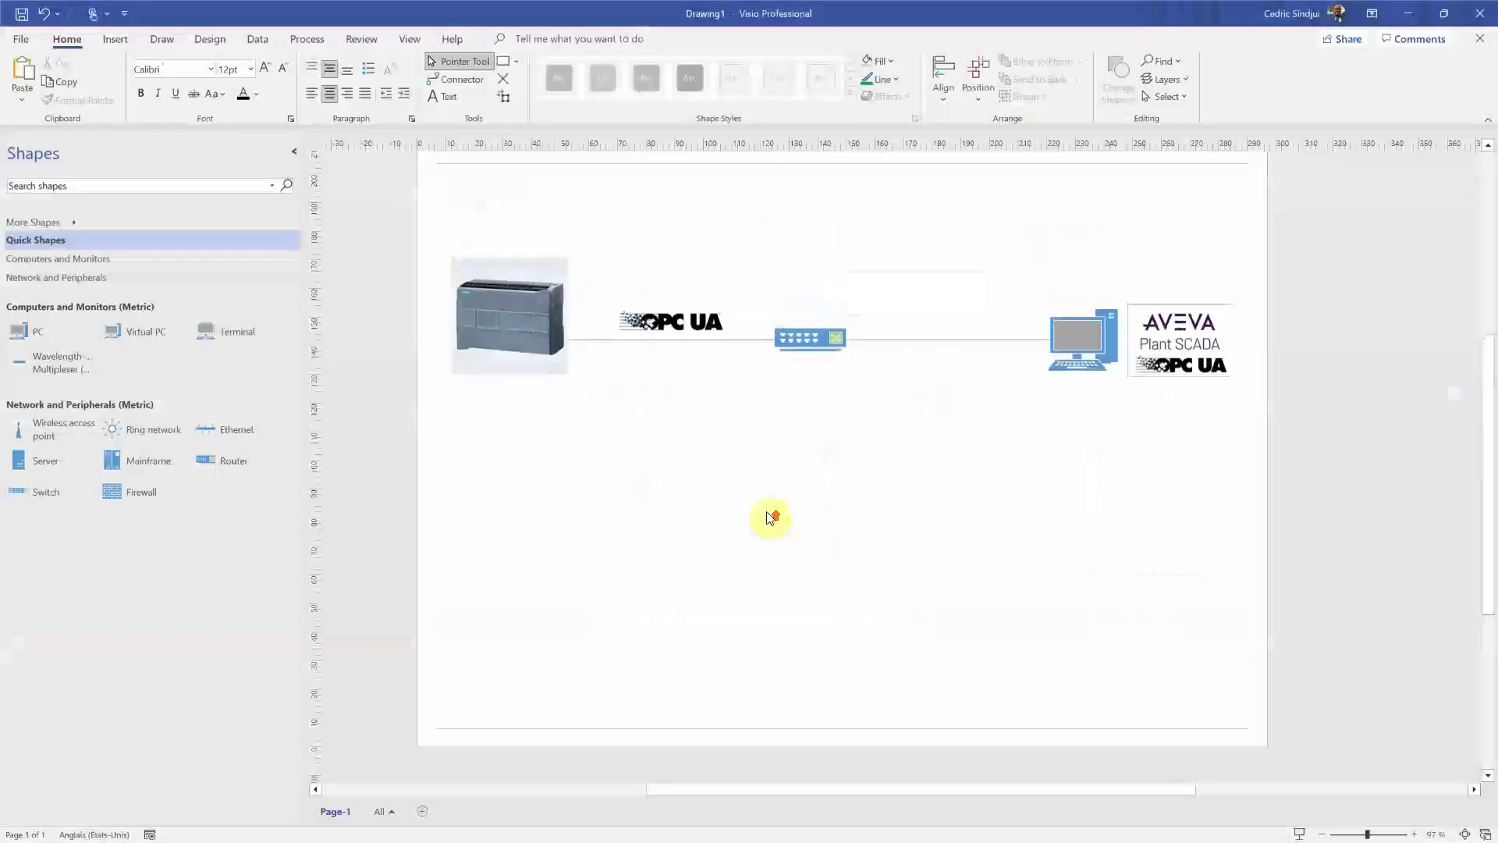
- Switch to Visio, collapse the shapes pane and examine the diagram linking the PLC to AVEVA Plant SCADA over OPC UA
click(294, 153)
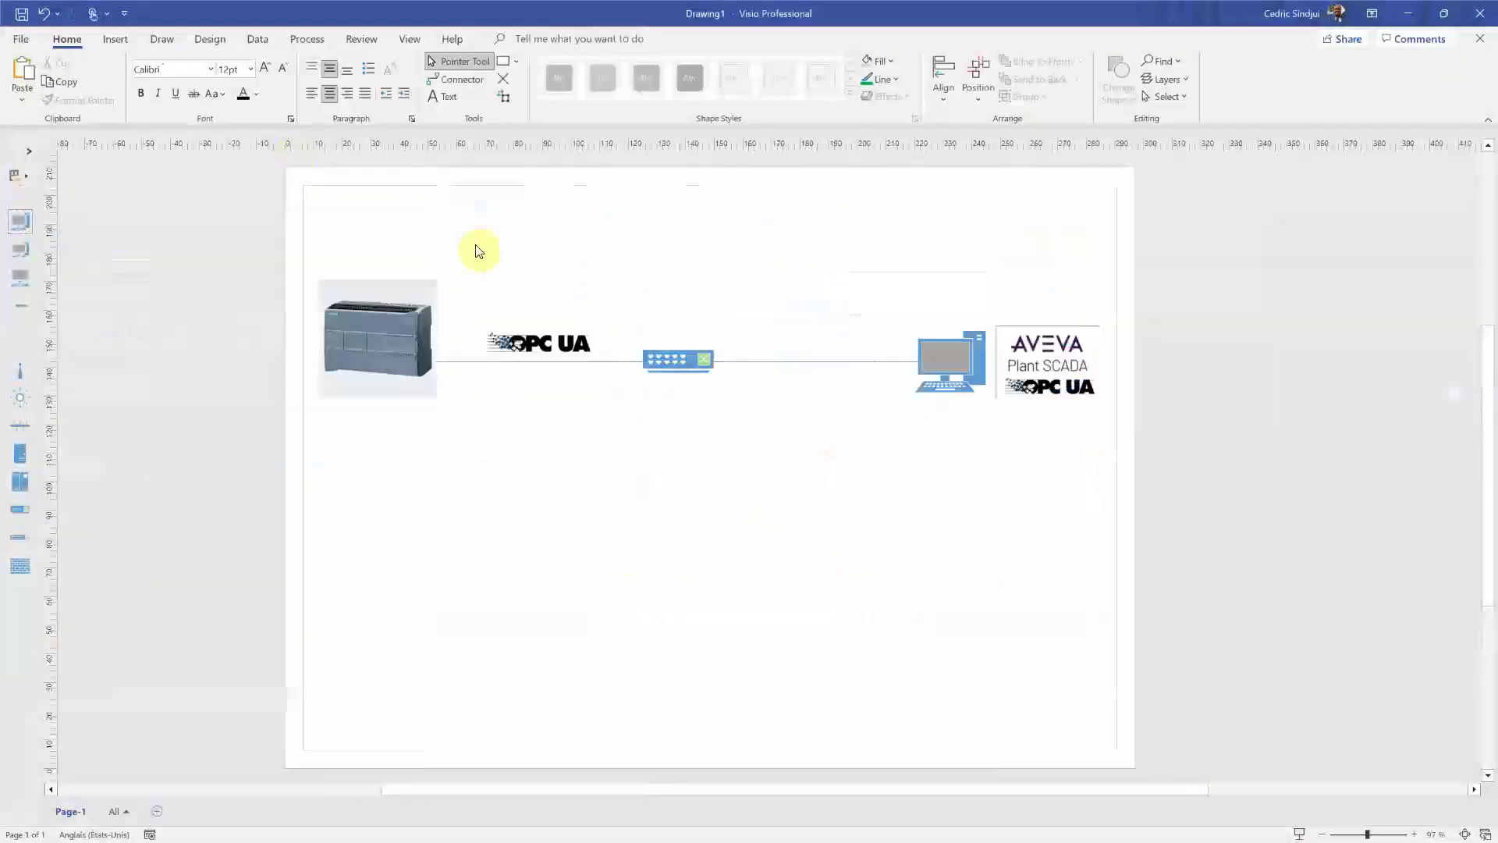
ctrl+scroll(505, 253, up, 3)
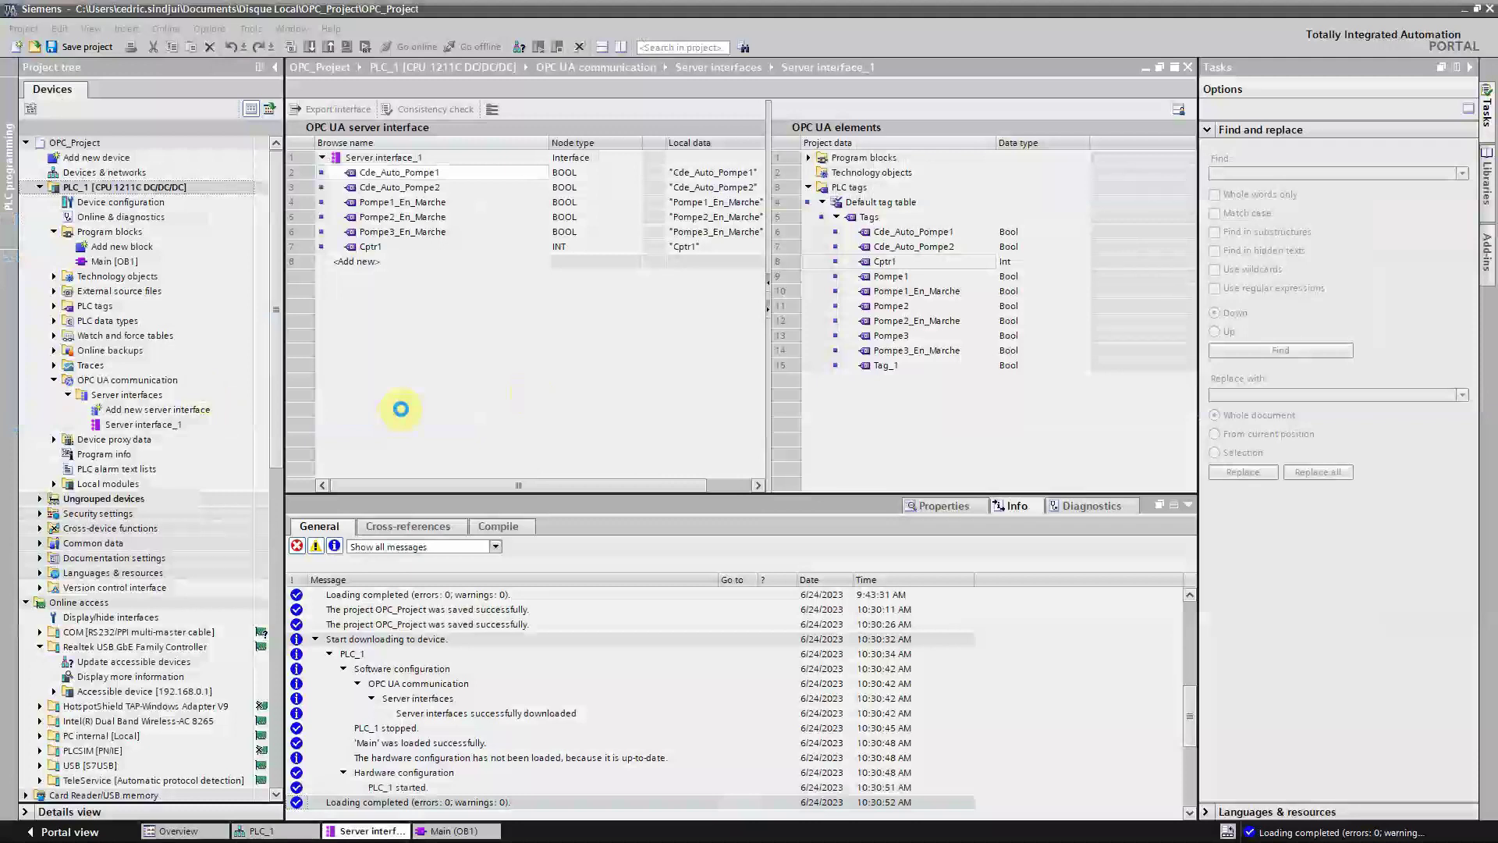
- Switch to UaExpert and widen the project pane, the Data Access View and its Display Name column
click(401, 409)
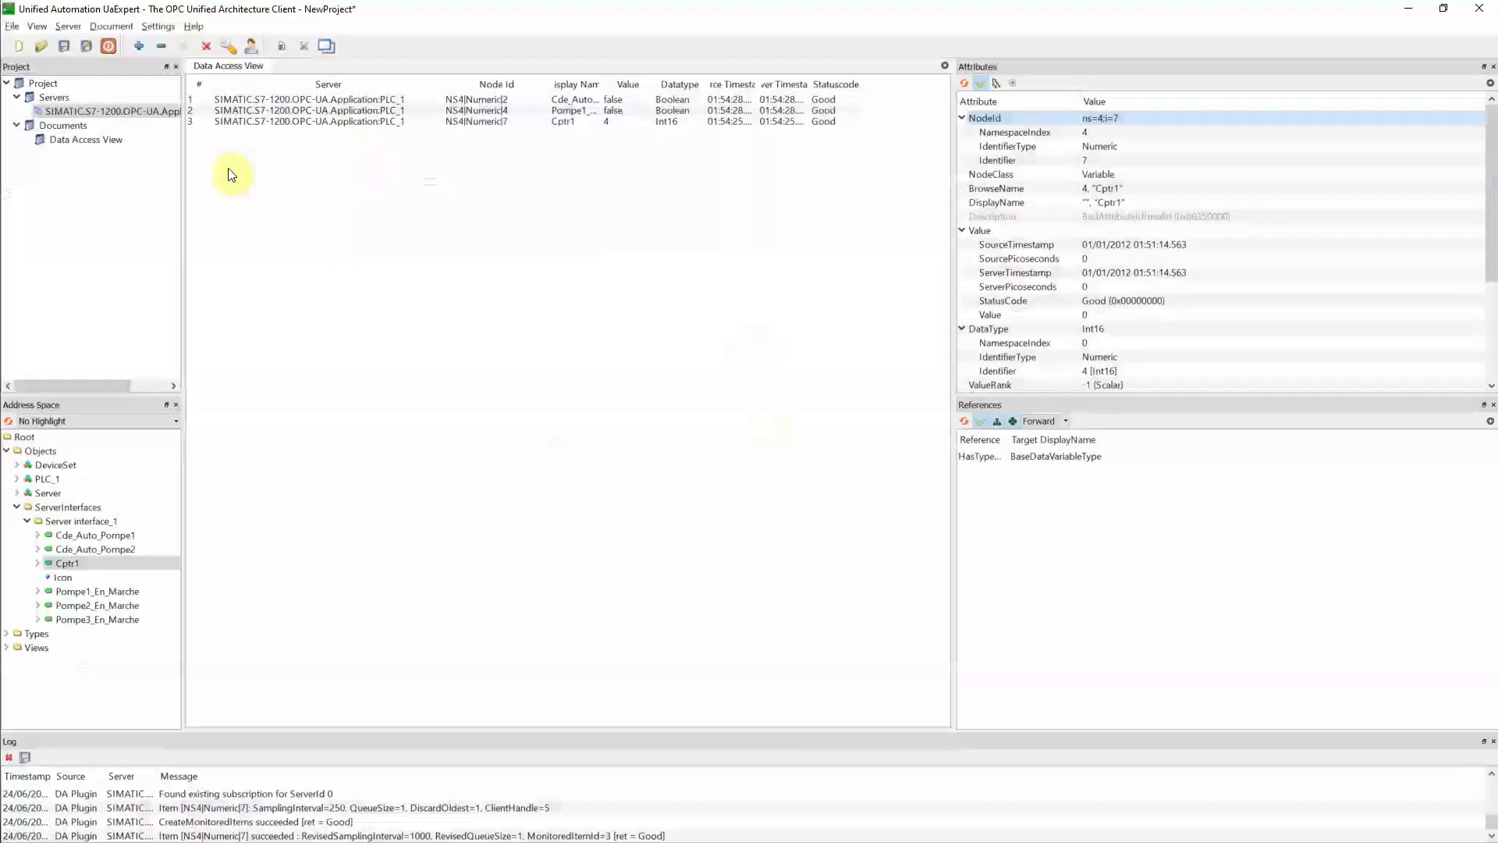
click(300, 198)
drag(177, 174, 283, 186)
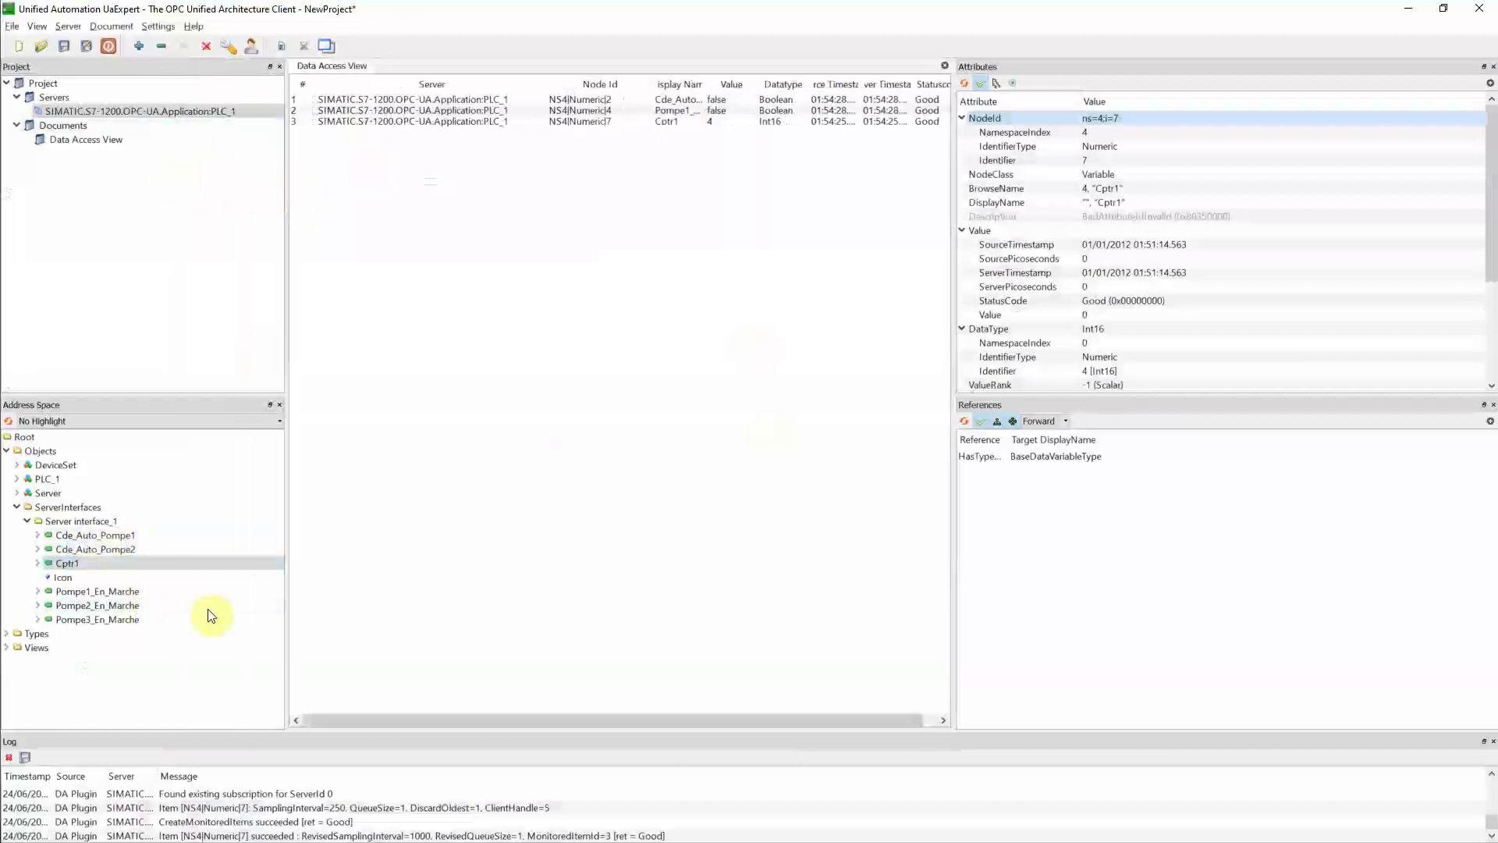
drag(953, 290, 1049, 299)
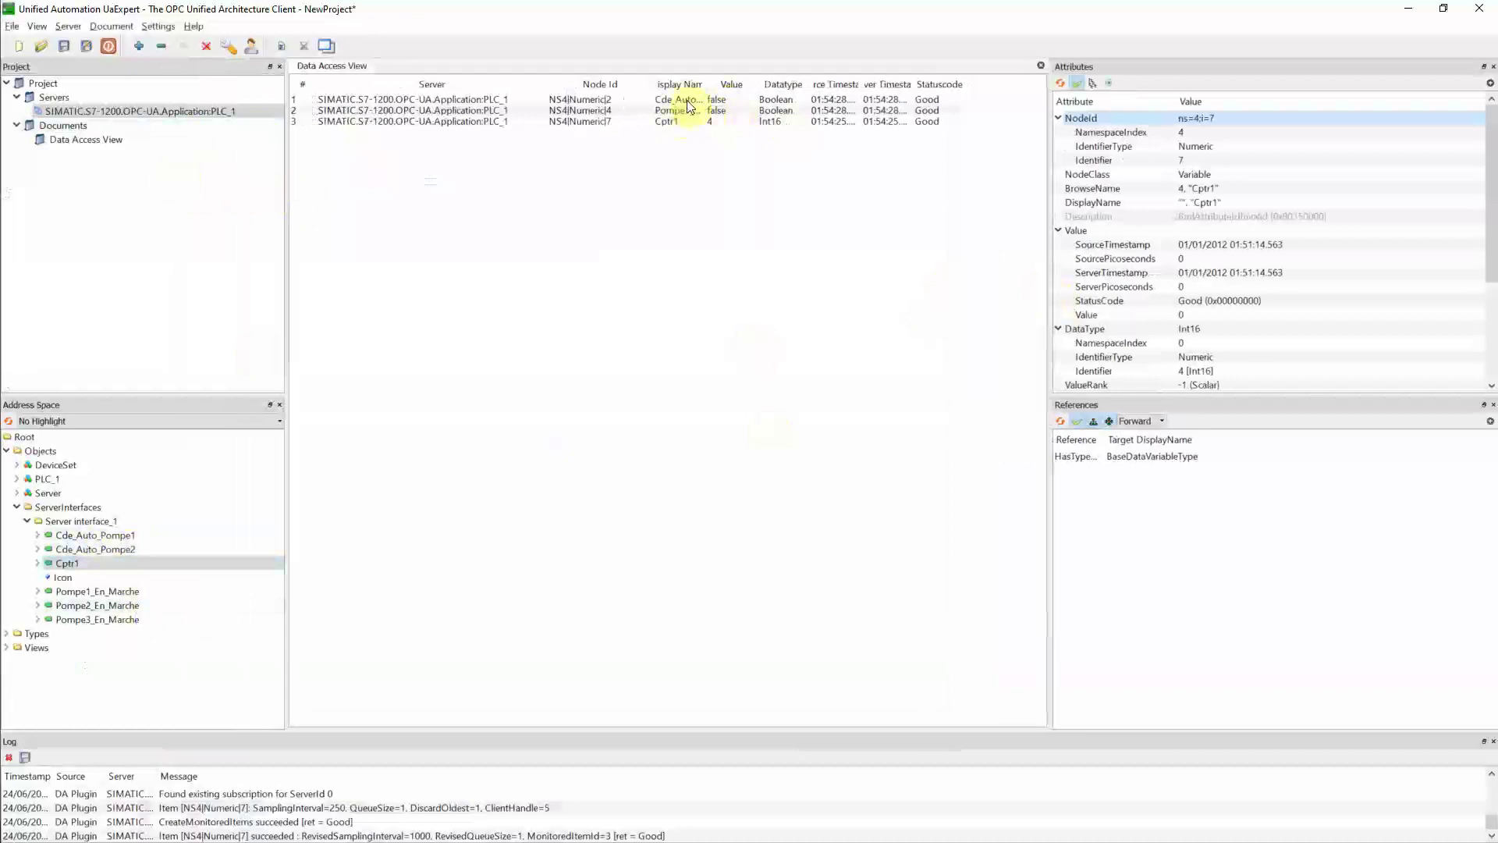
drag(705, 85, 749, 84)
right_click(710, 101)
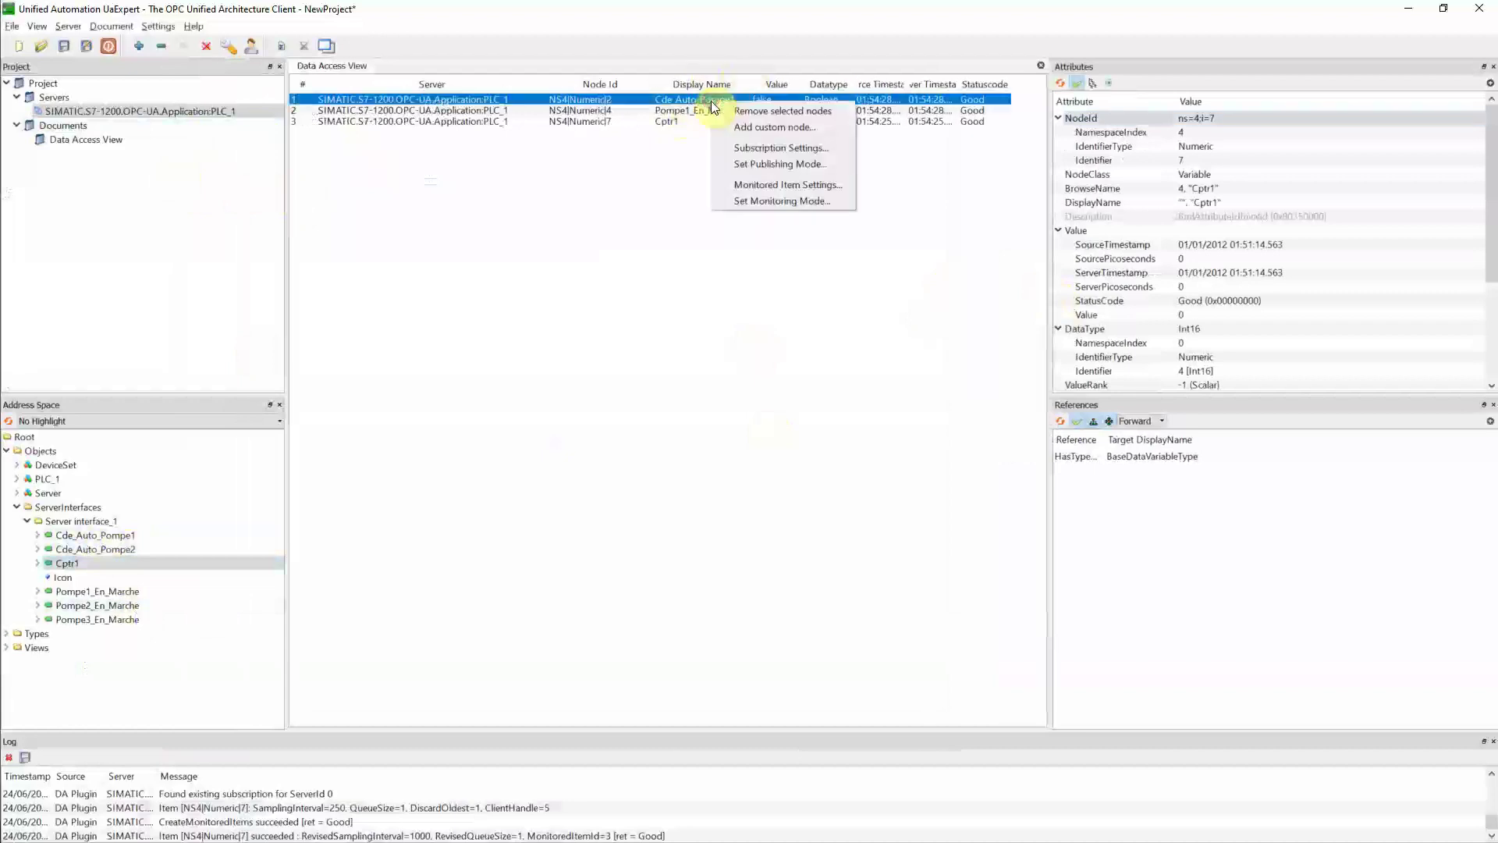
click(693, 105)
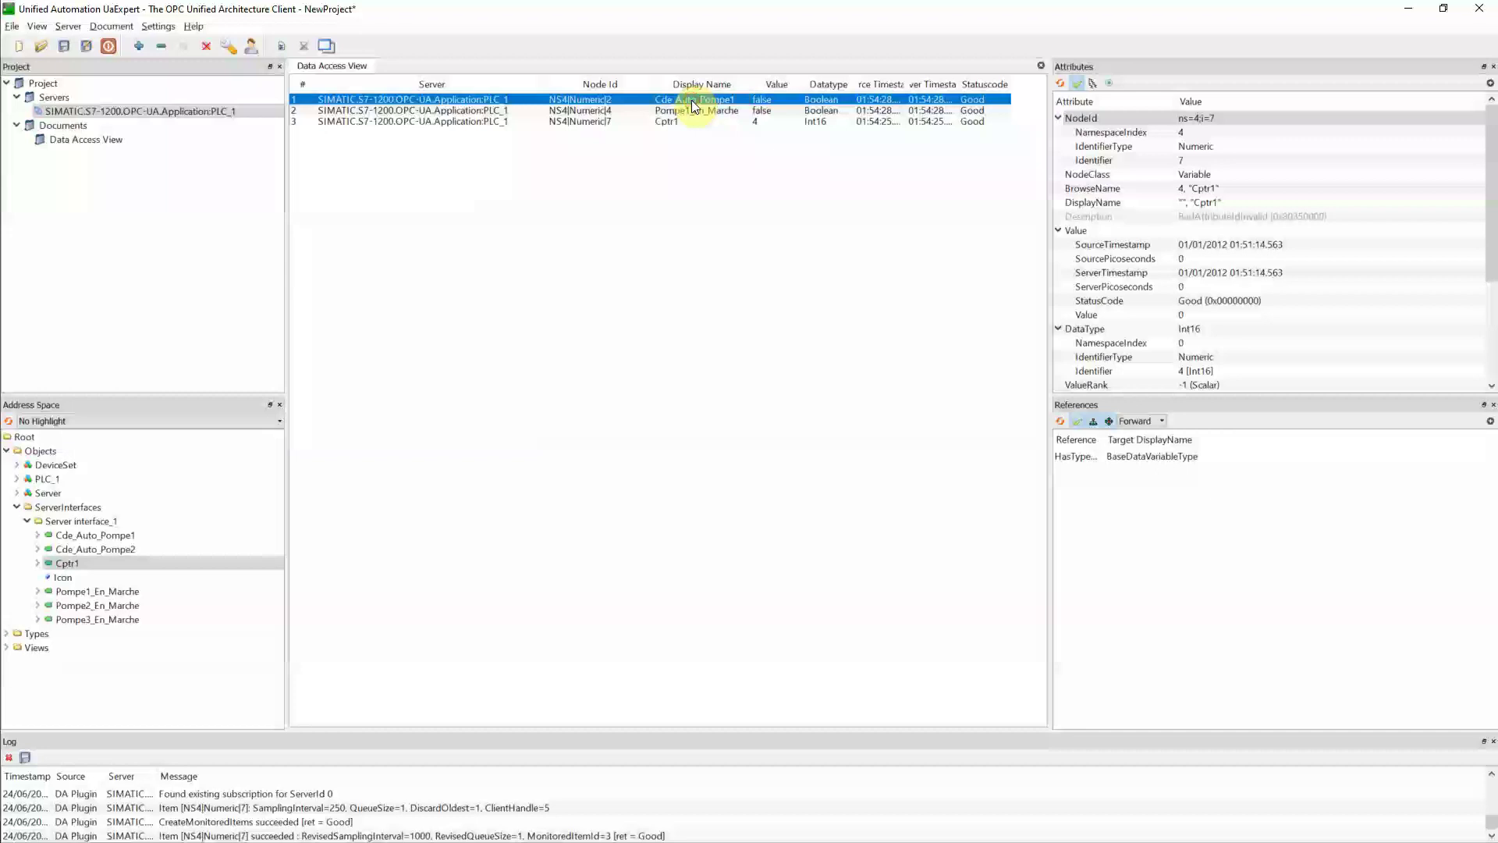
double_click(757, 100)
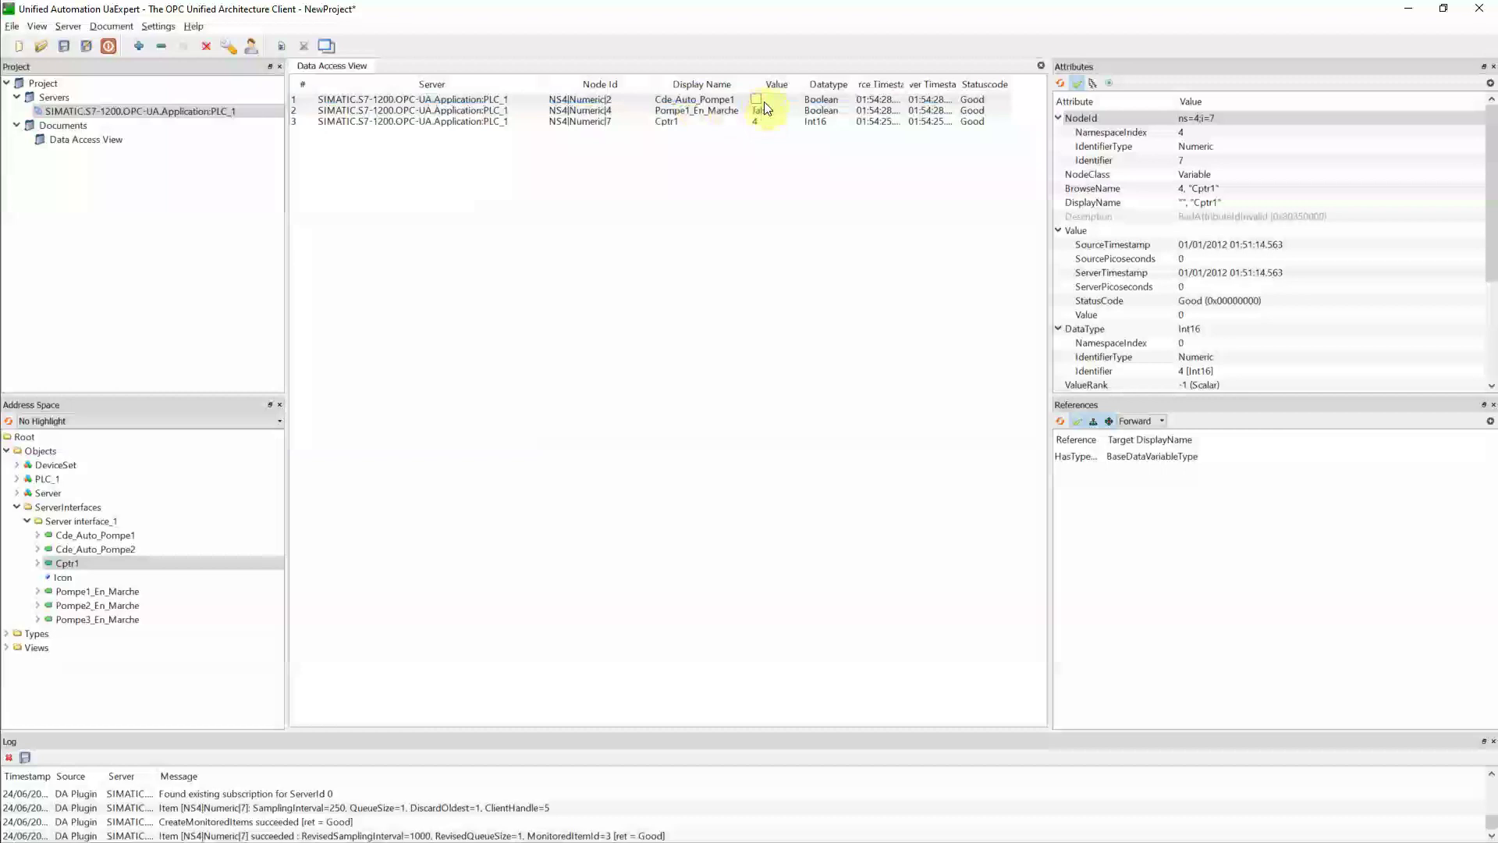
key(Return)
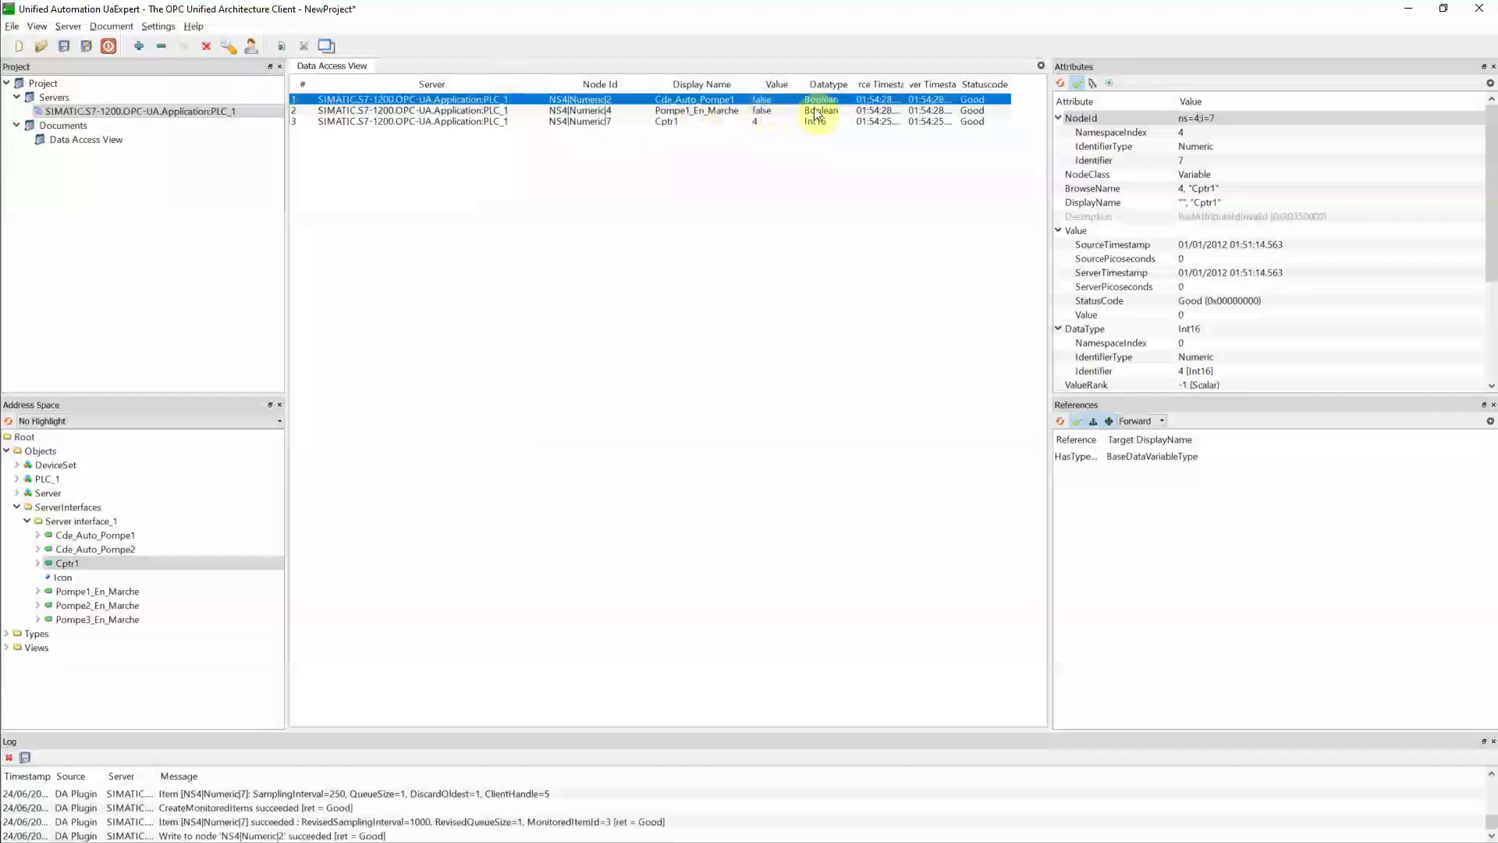
- Set the Cde_Auto_Pompe1 value to true in the Data Access View and check the Pompe1_En_Marche value
double_click(769, 100)
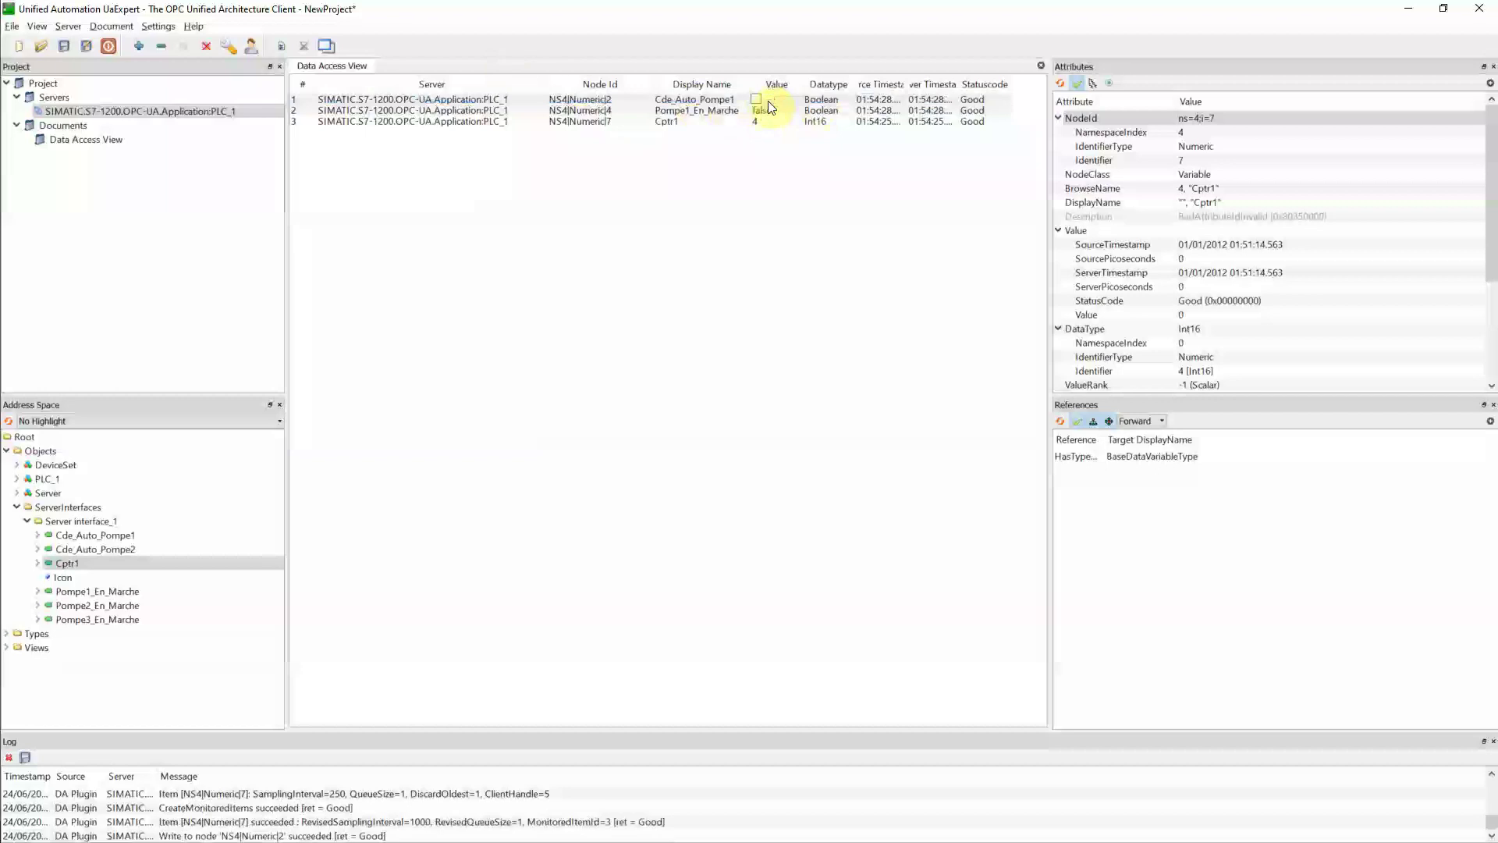
click(756, 101)
click(764, 147)
click(768, 101)
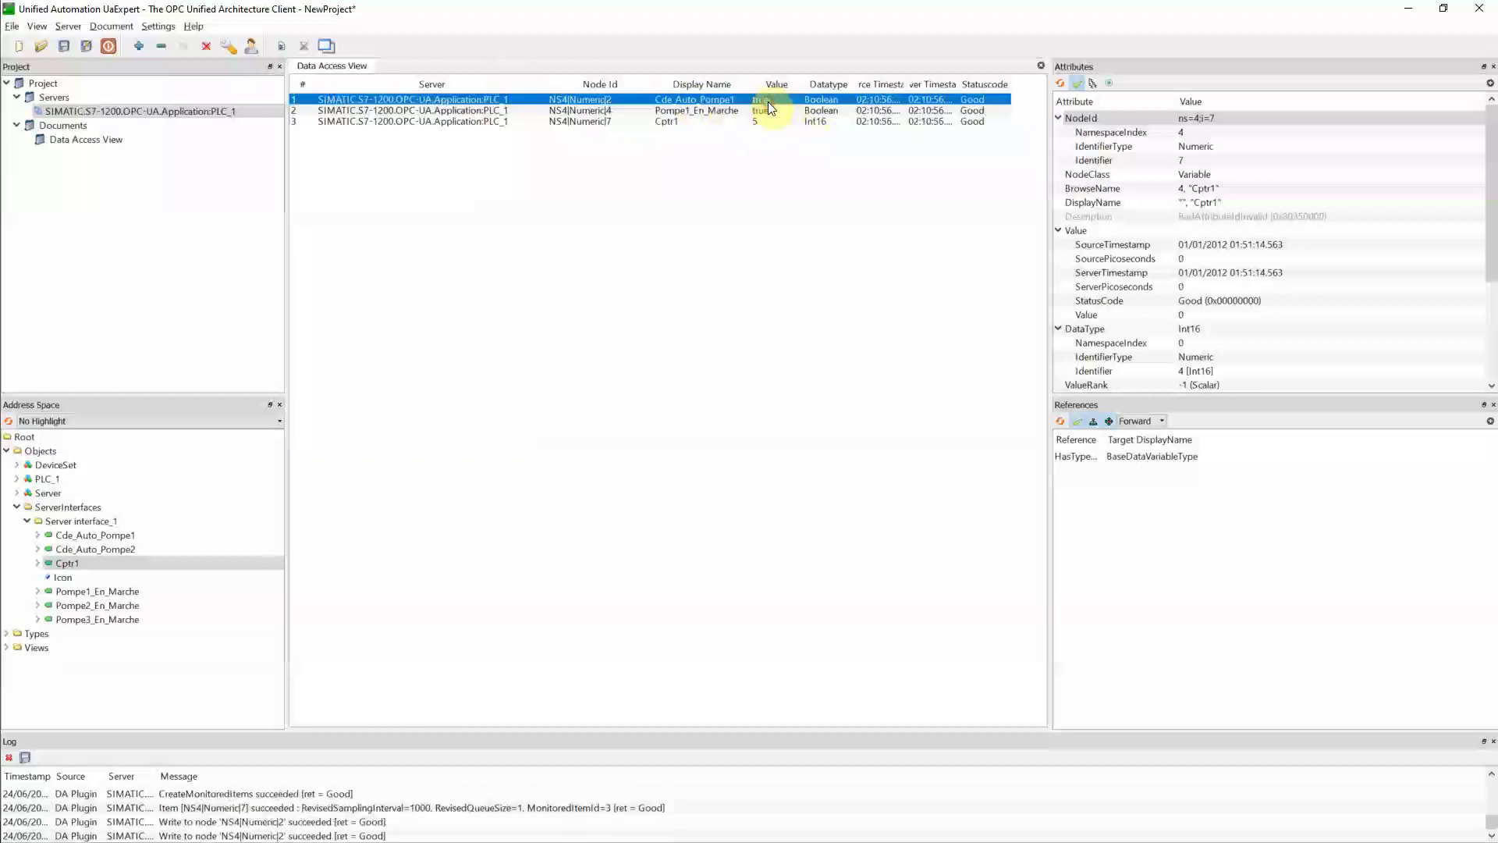
click(718, 111)
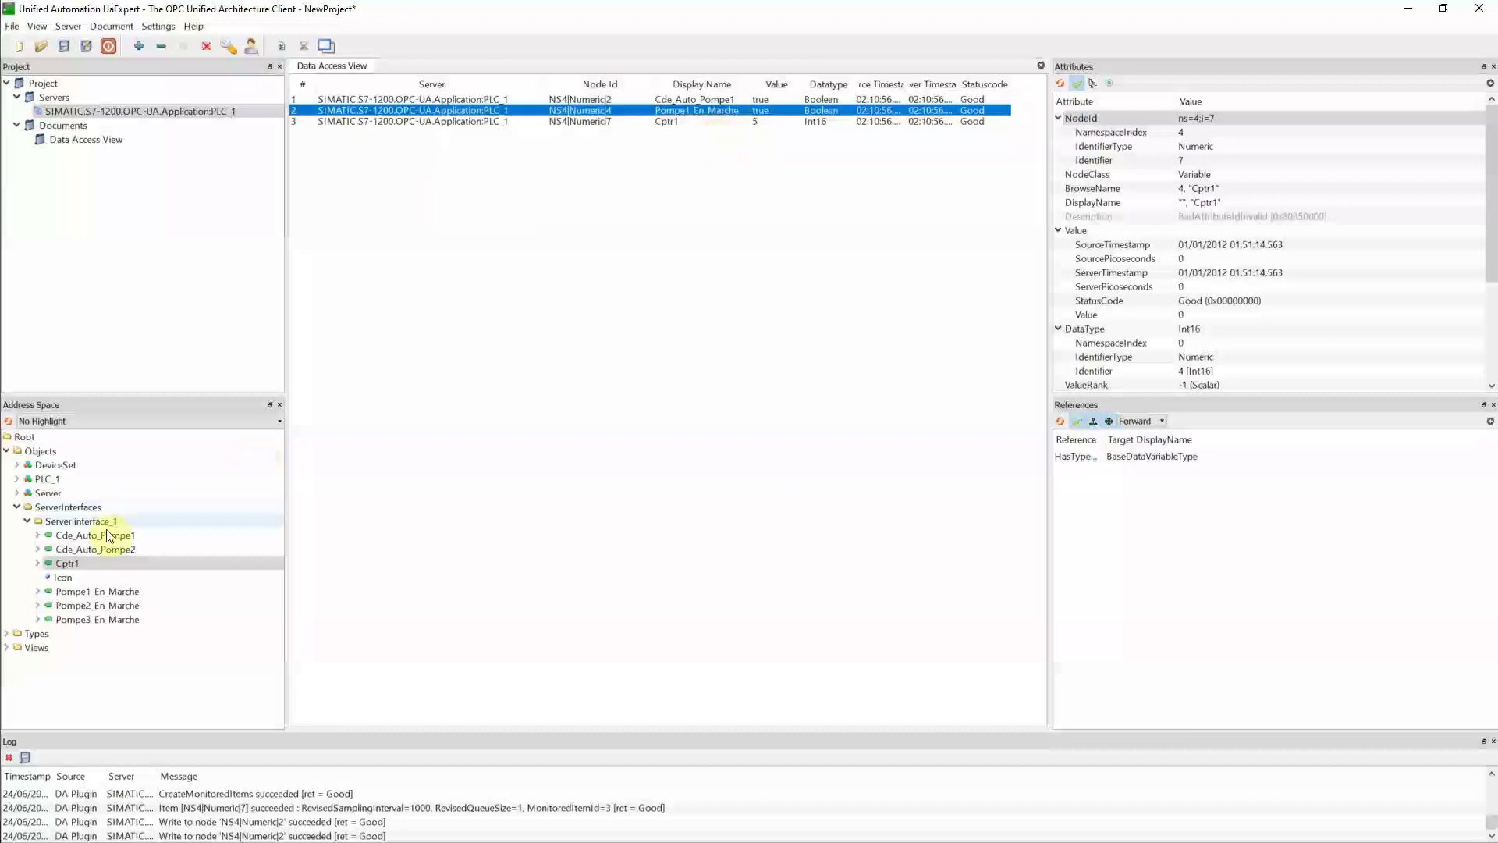
click(756, 99)
click(763, 111)
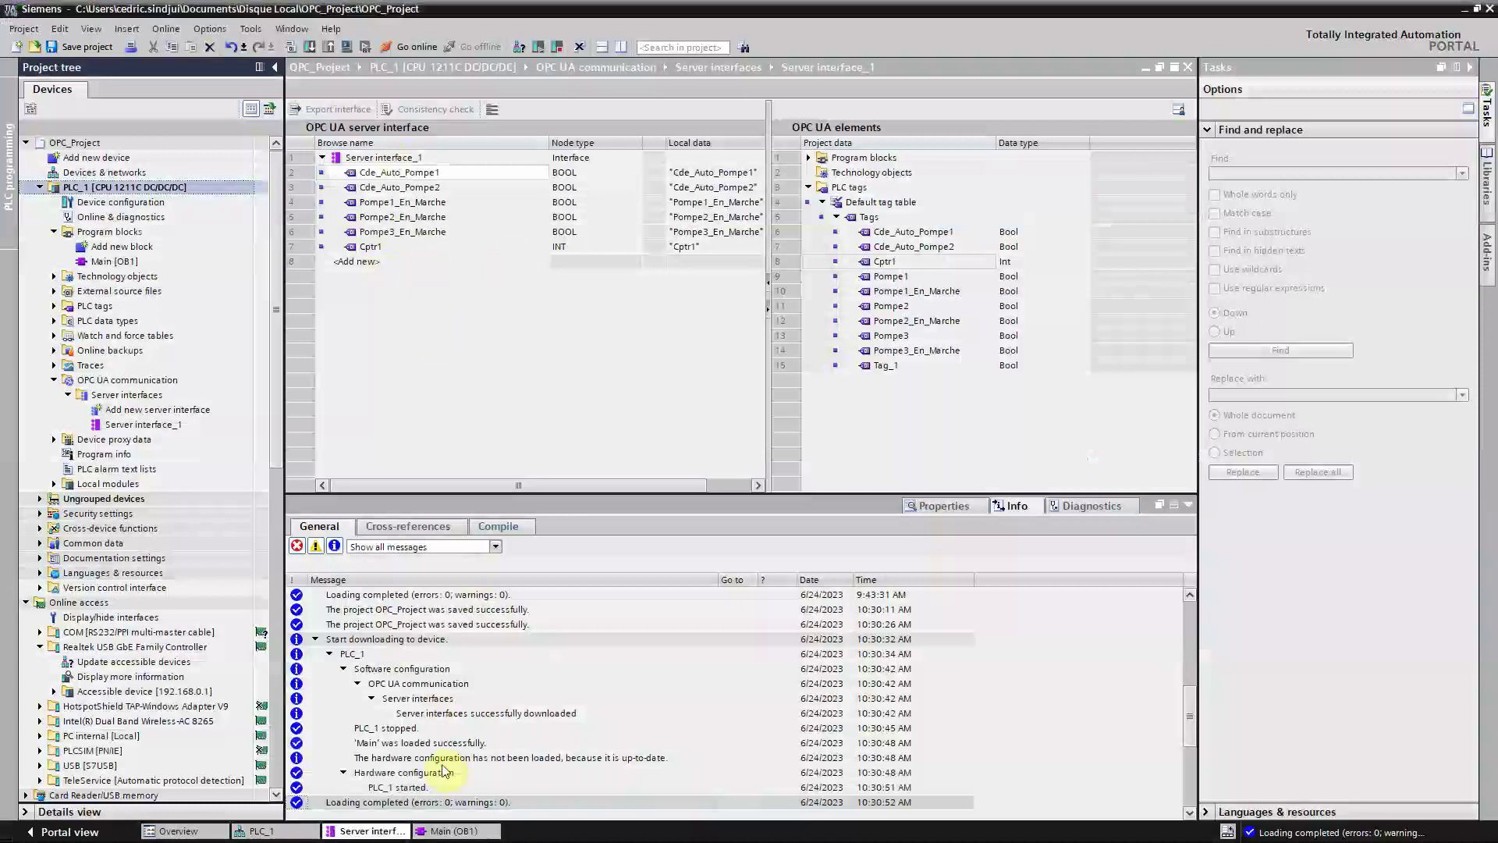
- Switch to TIA Portal and examine the OPC UA server address in the general server properties of PLC_1
click(281, 832)
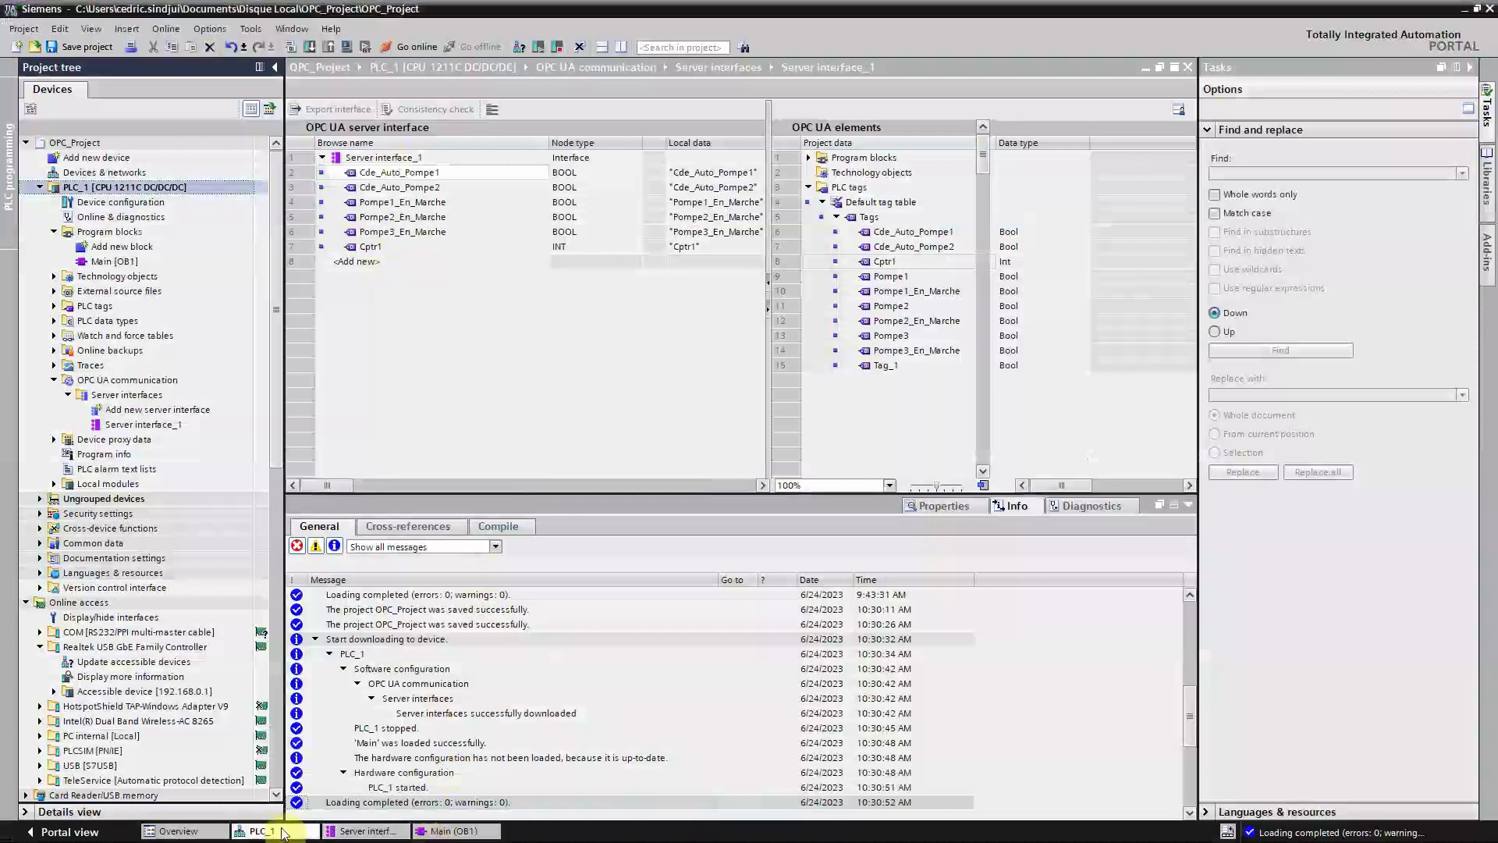
click(563, 278)
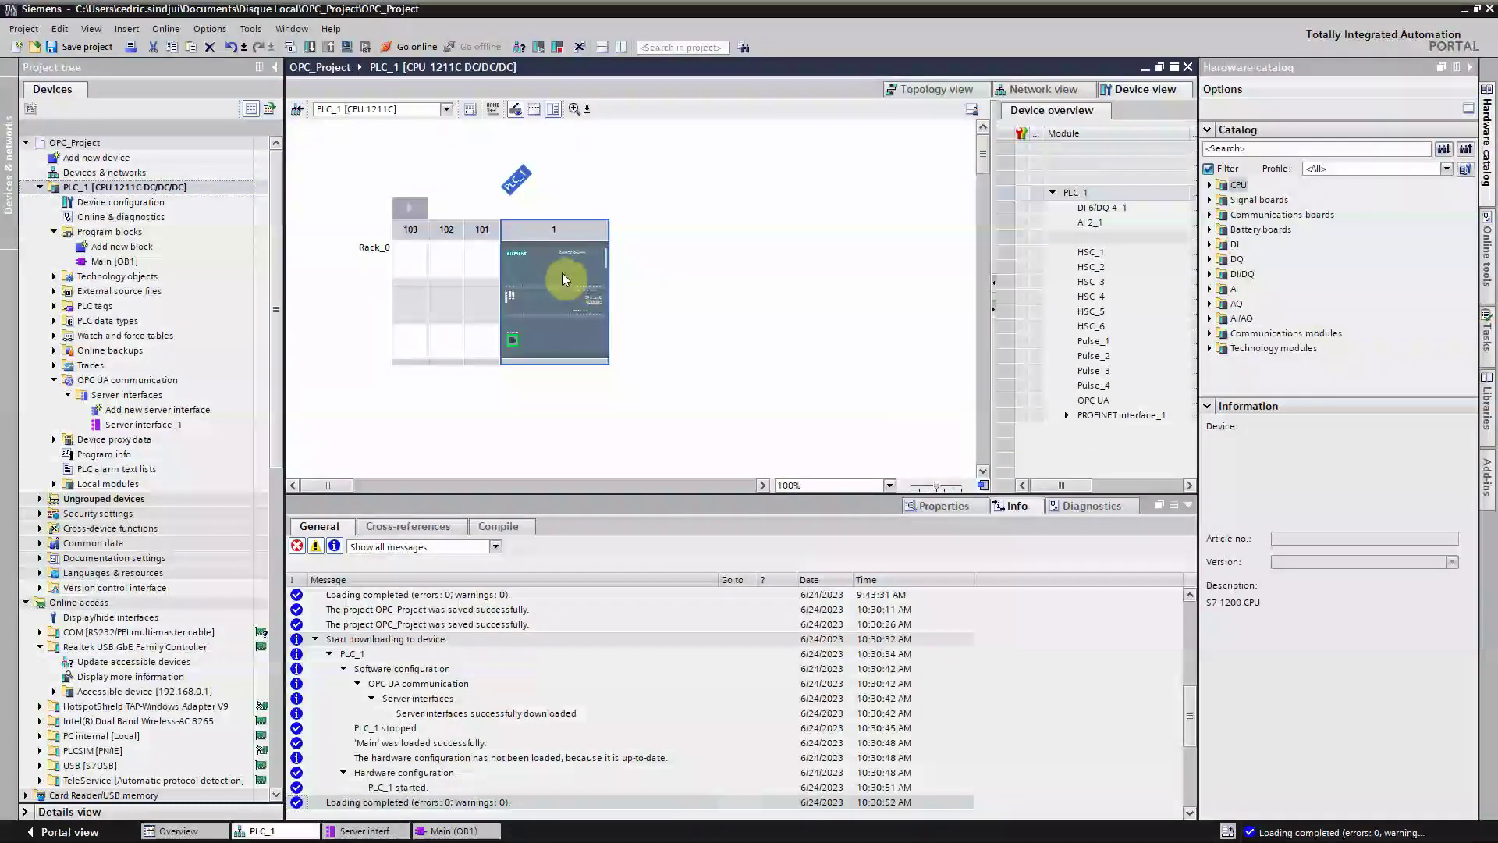
click(944, 507)
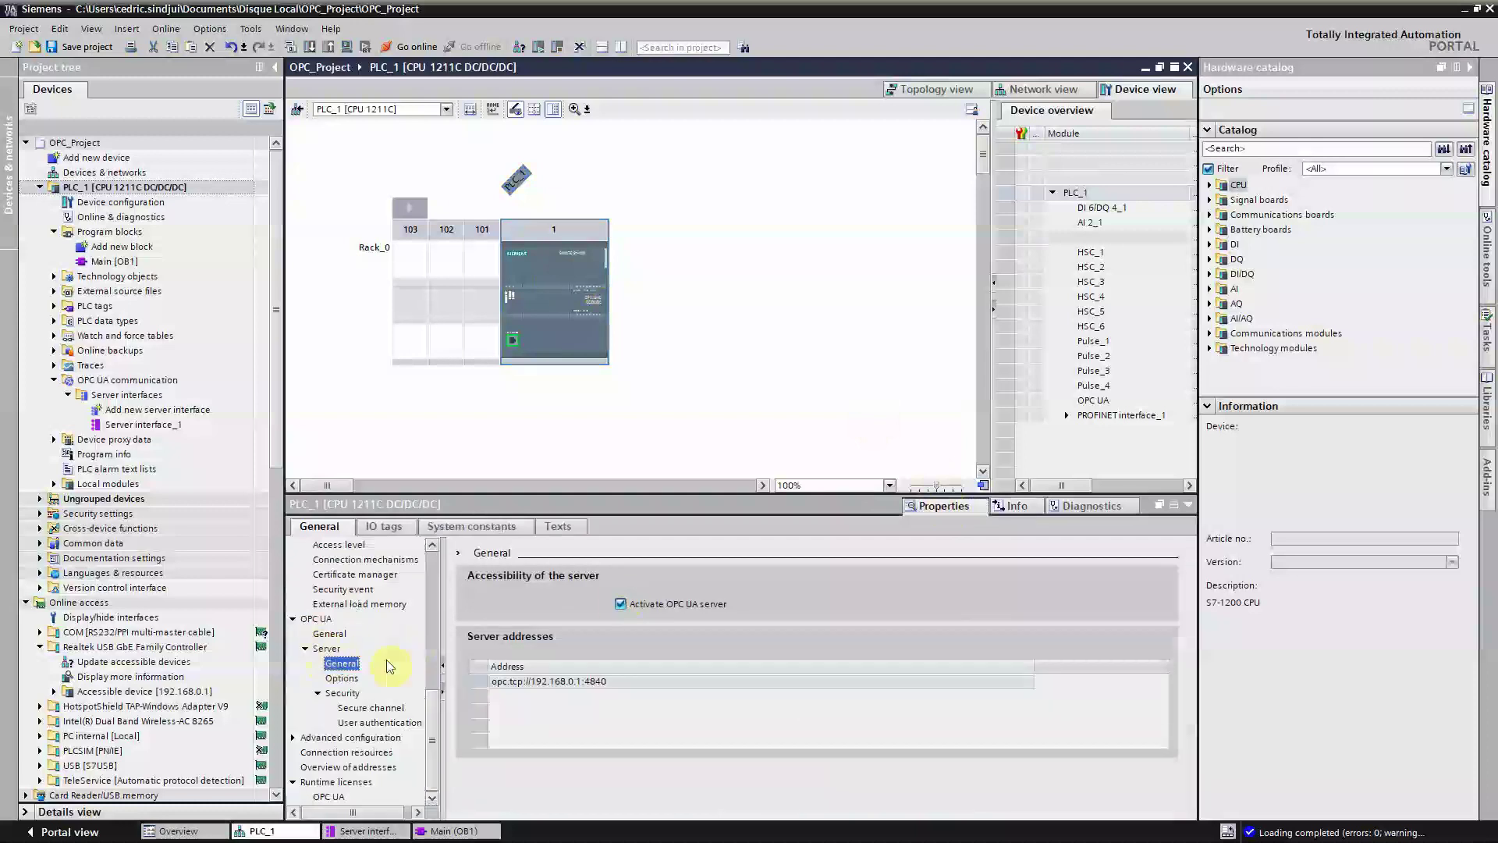
double_click(542, 685)
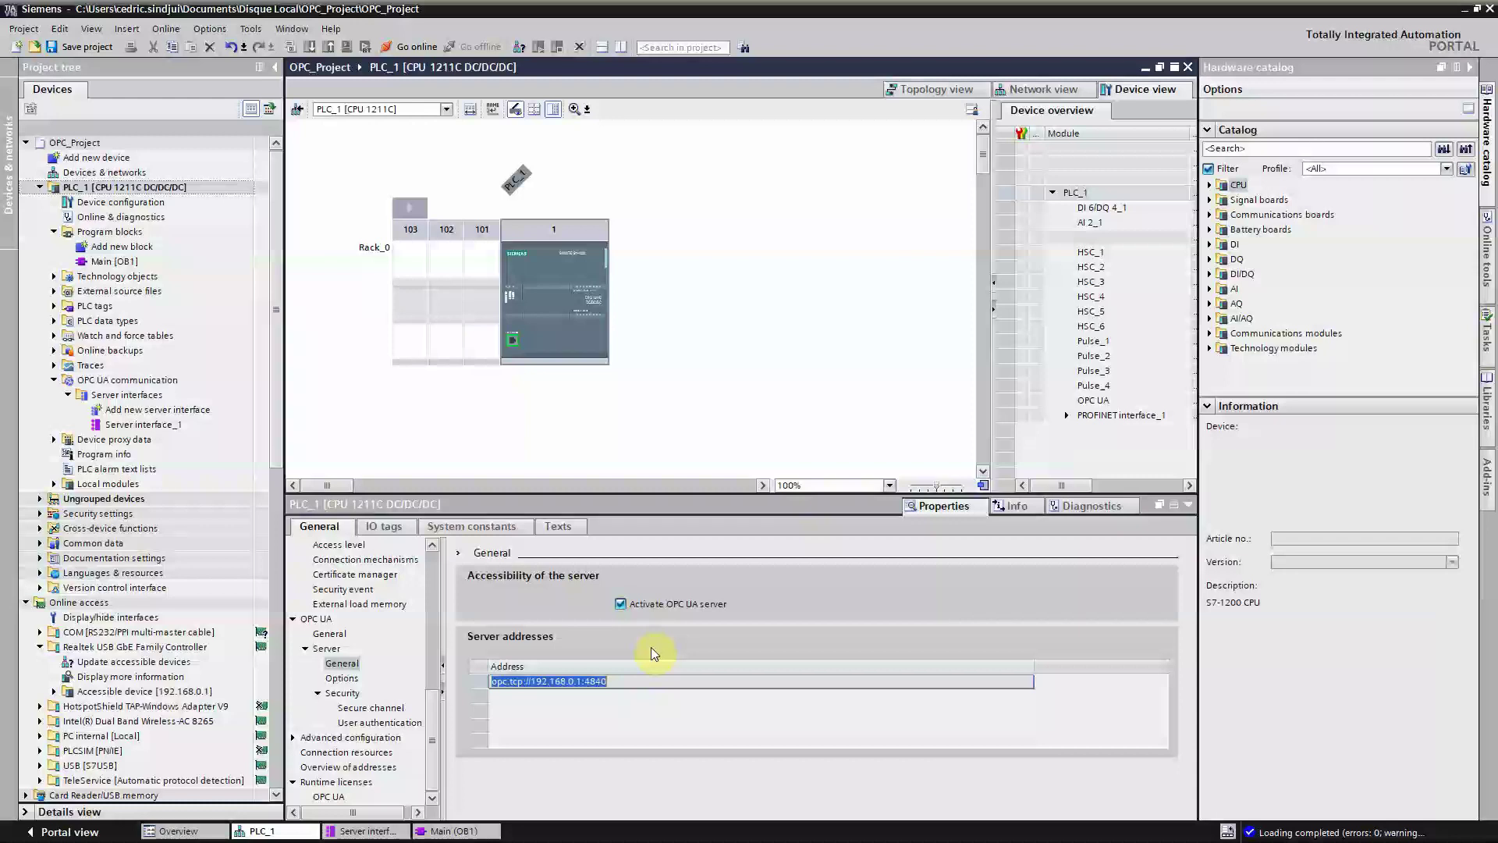
click(764, 648)
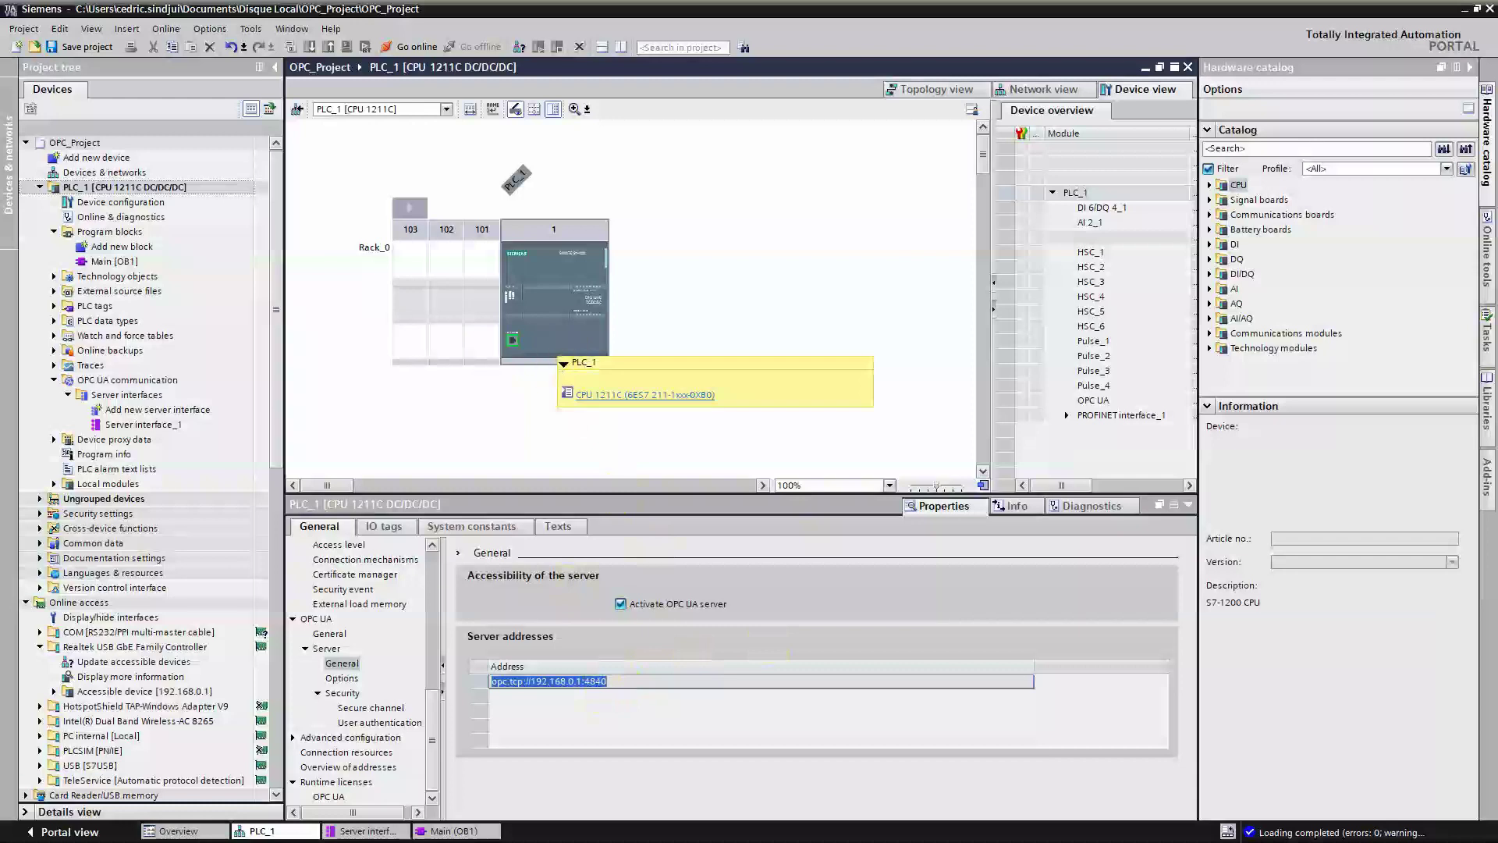
- Switch to Plant SCADA Studio and examine the existing I/O devices of the OPCUA project
key(alt+Tab)
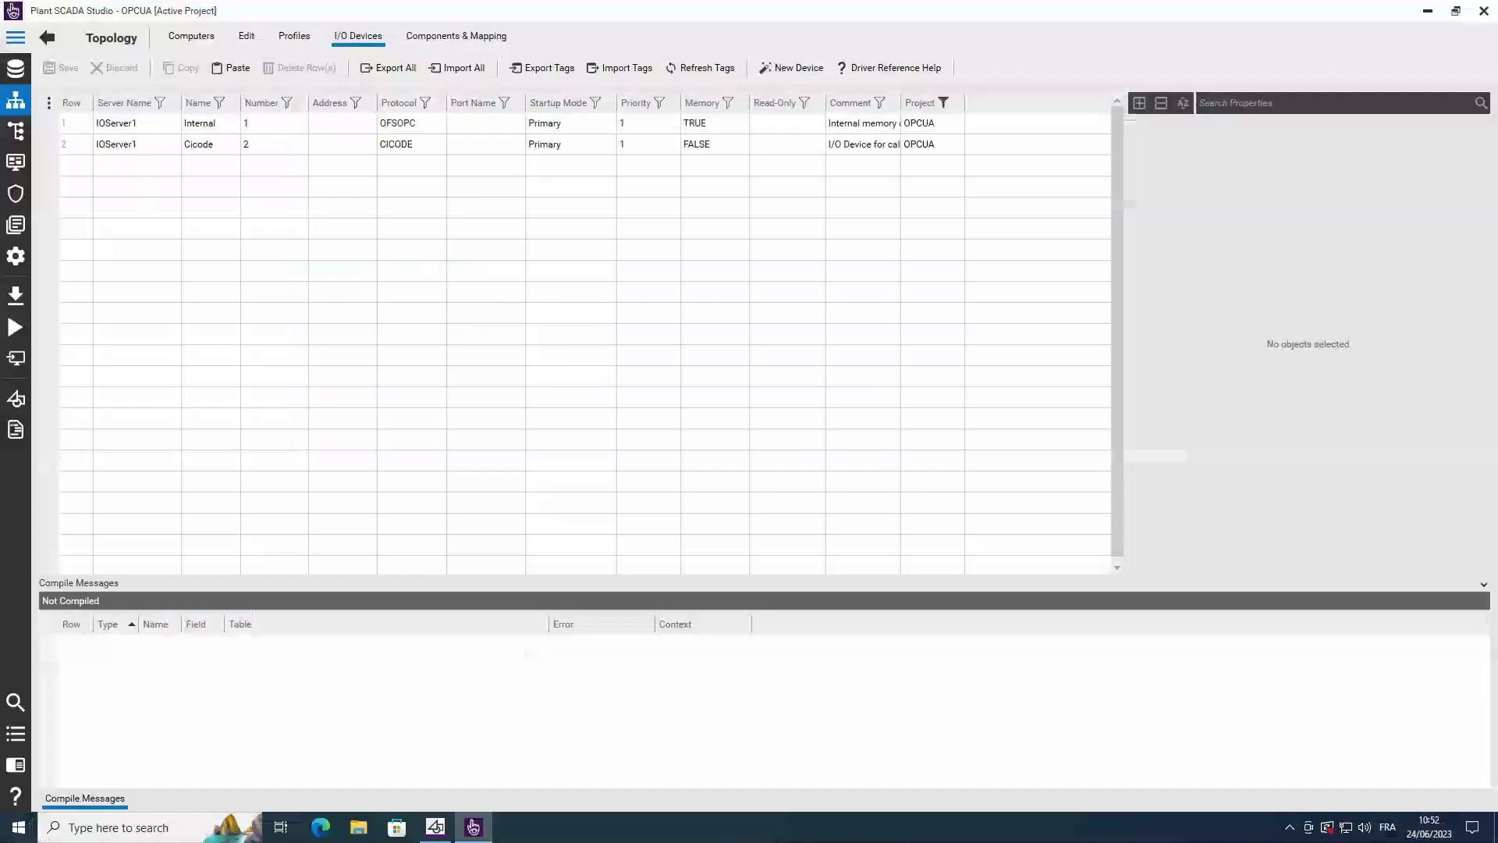
click(534, 464)
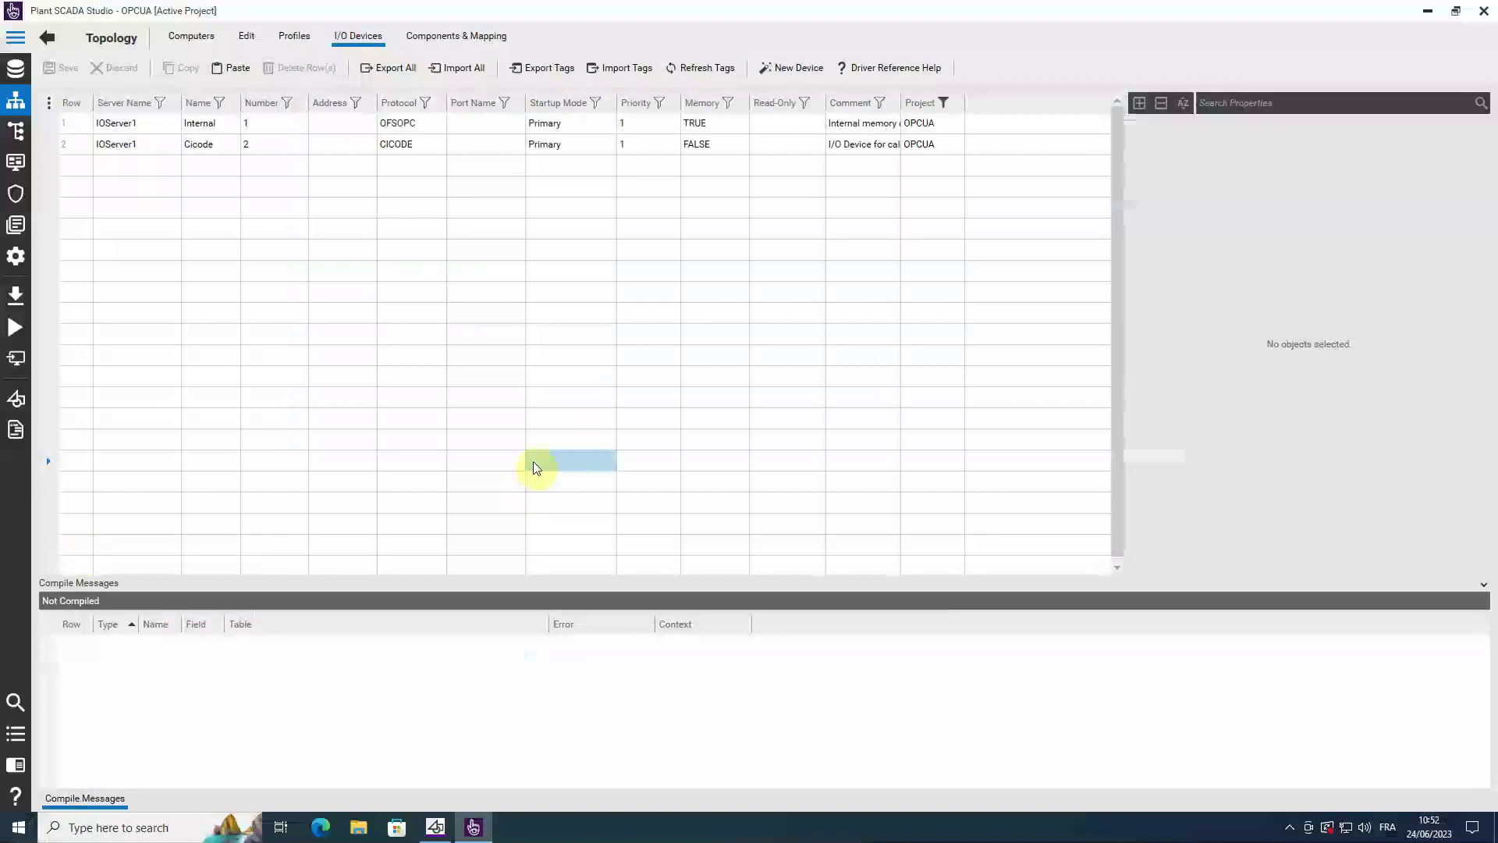
click(492, 437)
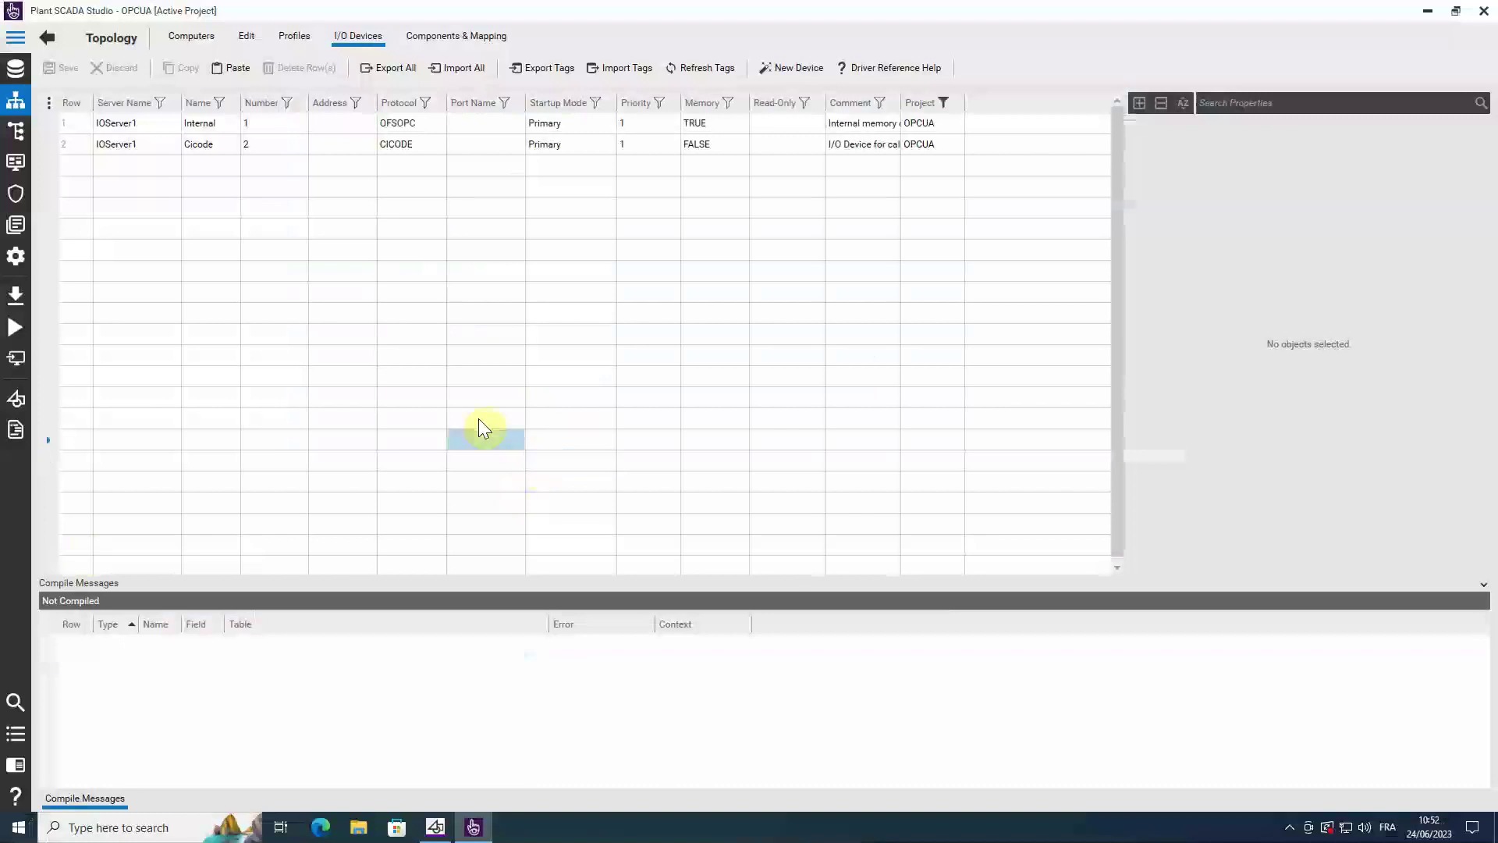
click(296, 147)
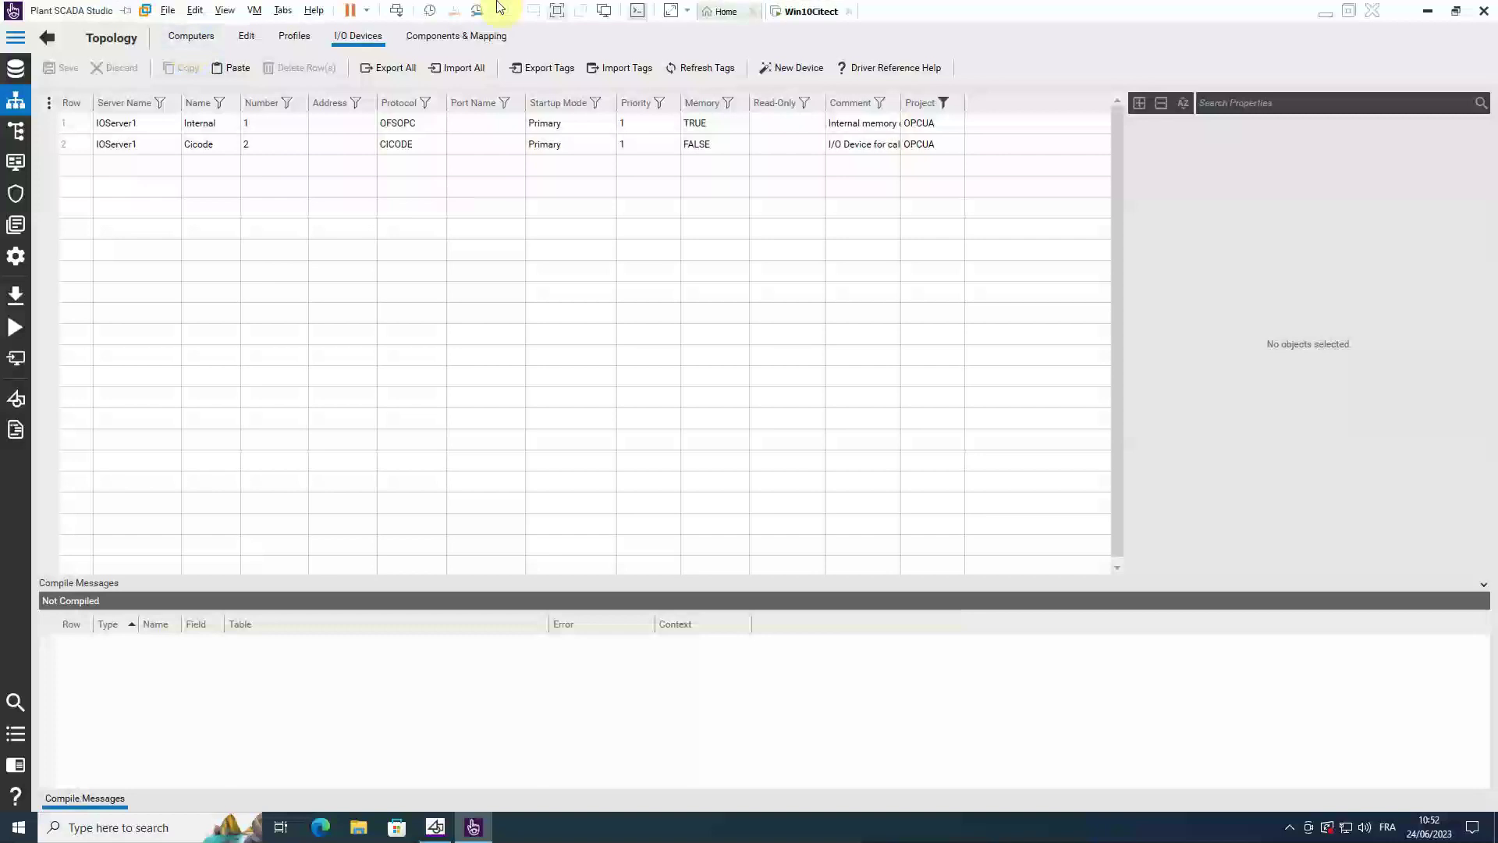
click(441, 248)
click(132, 165)
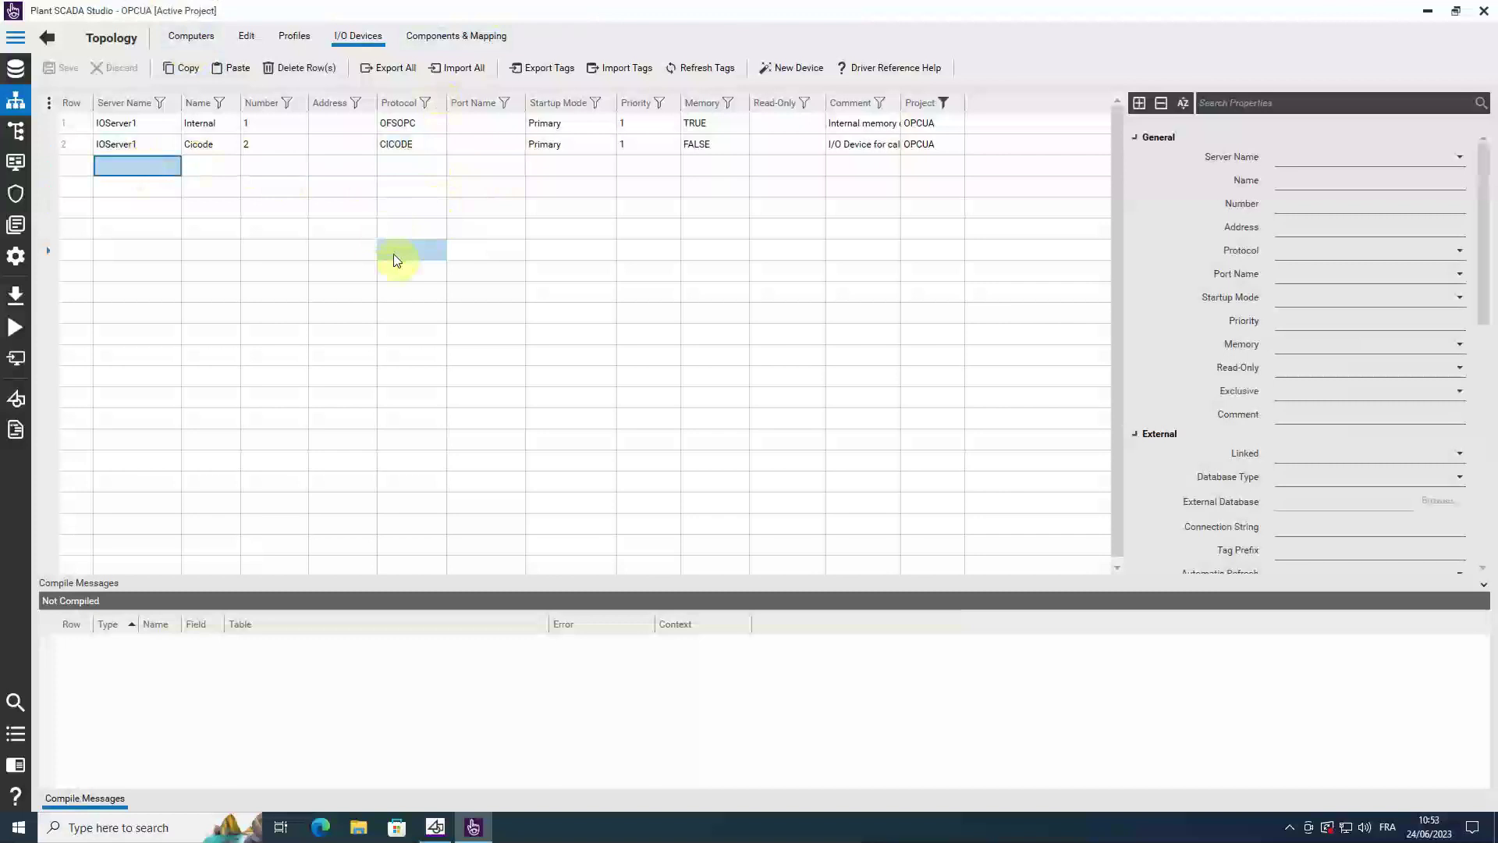
- Start a new external I/O device named OPCUA in the OPCUA project, using the existing I/O server IOServer1
click(789, 70)
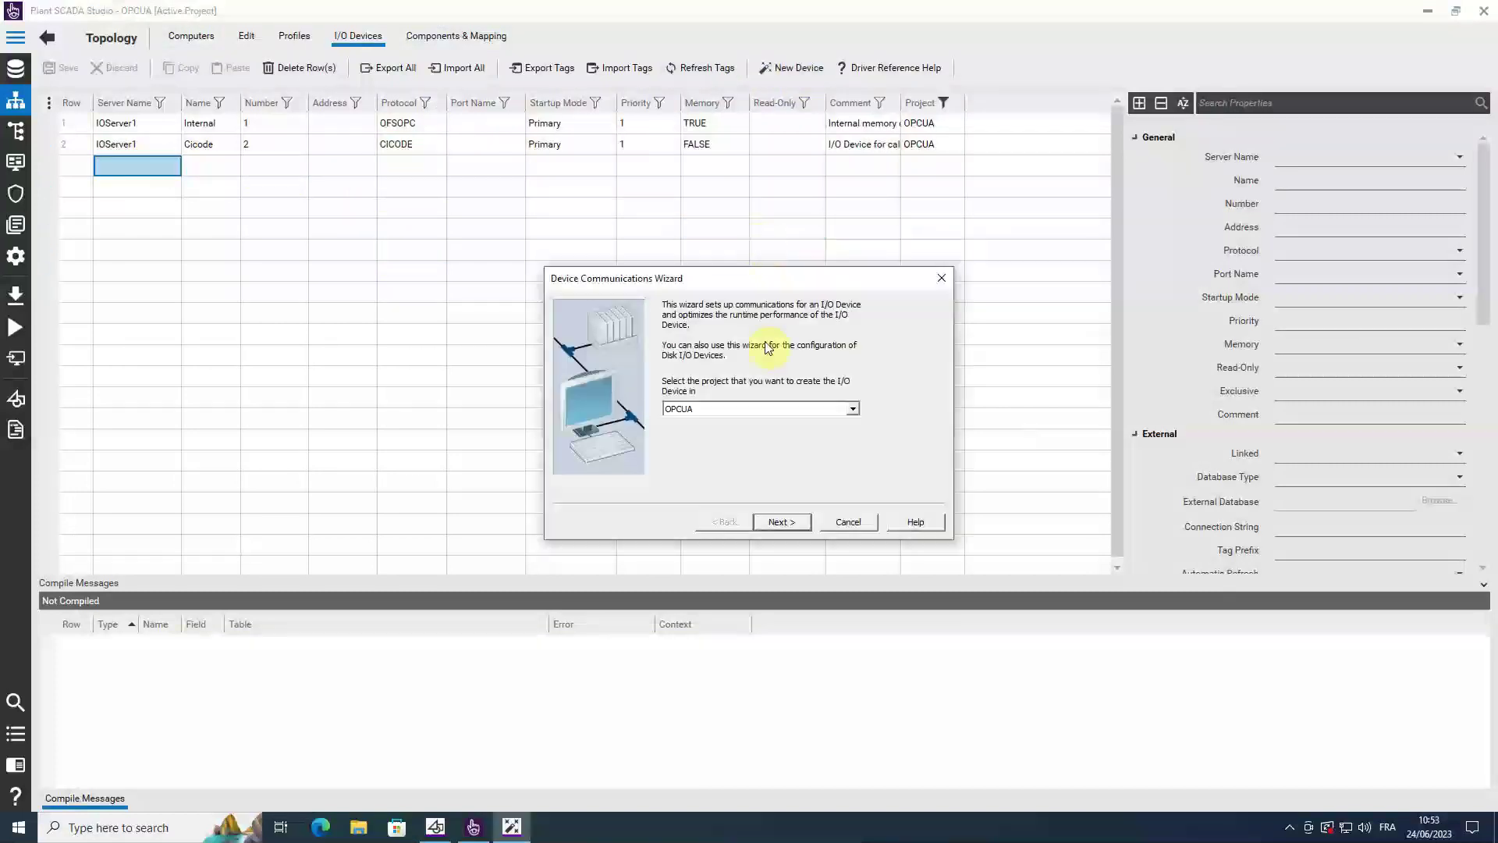
click(781, 522)
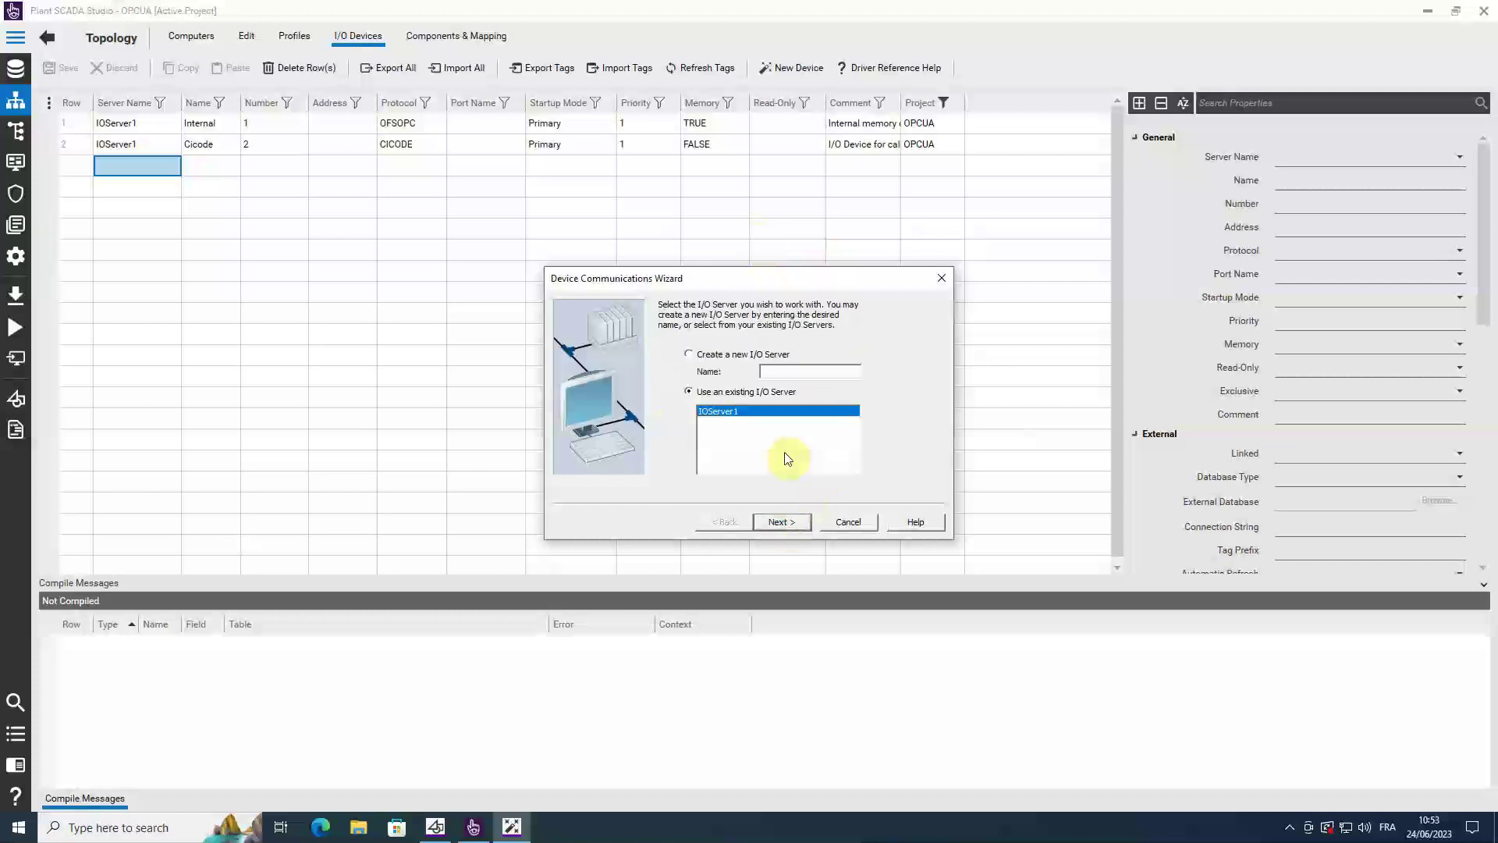
click(780, 522)
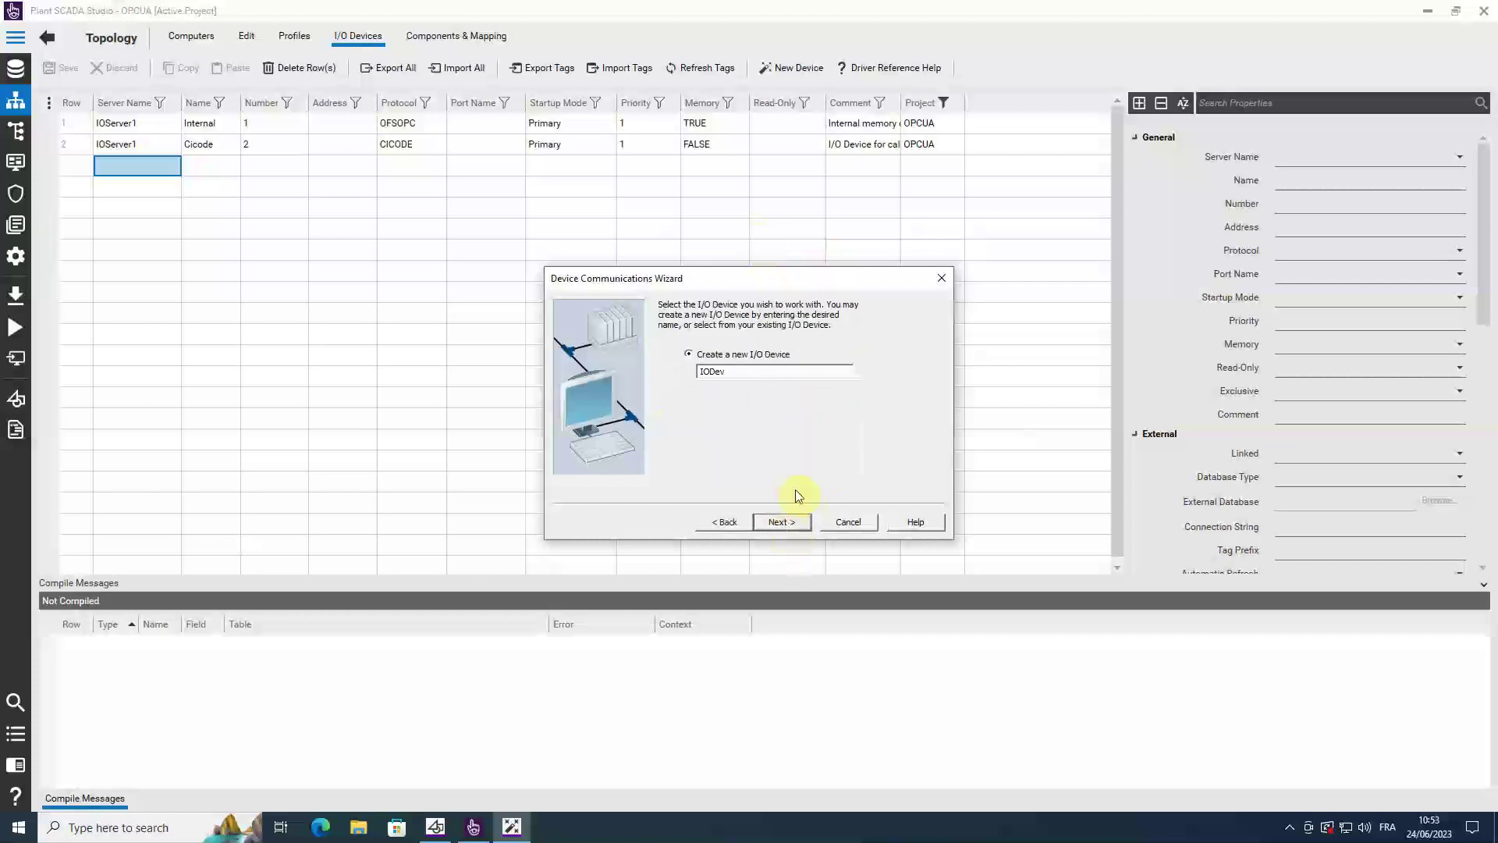
double_click(712, 372)
text(OPCUA)
click(778, 522)
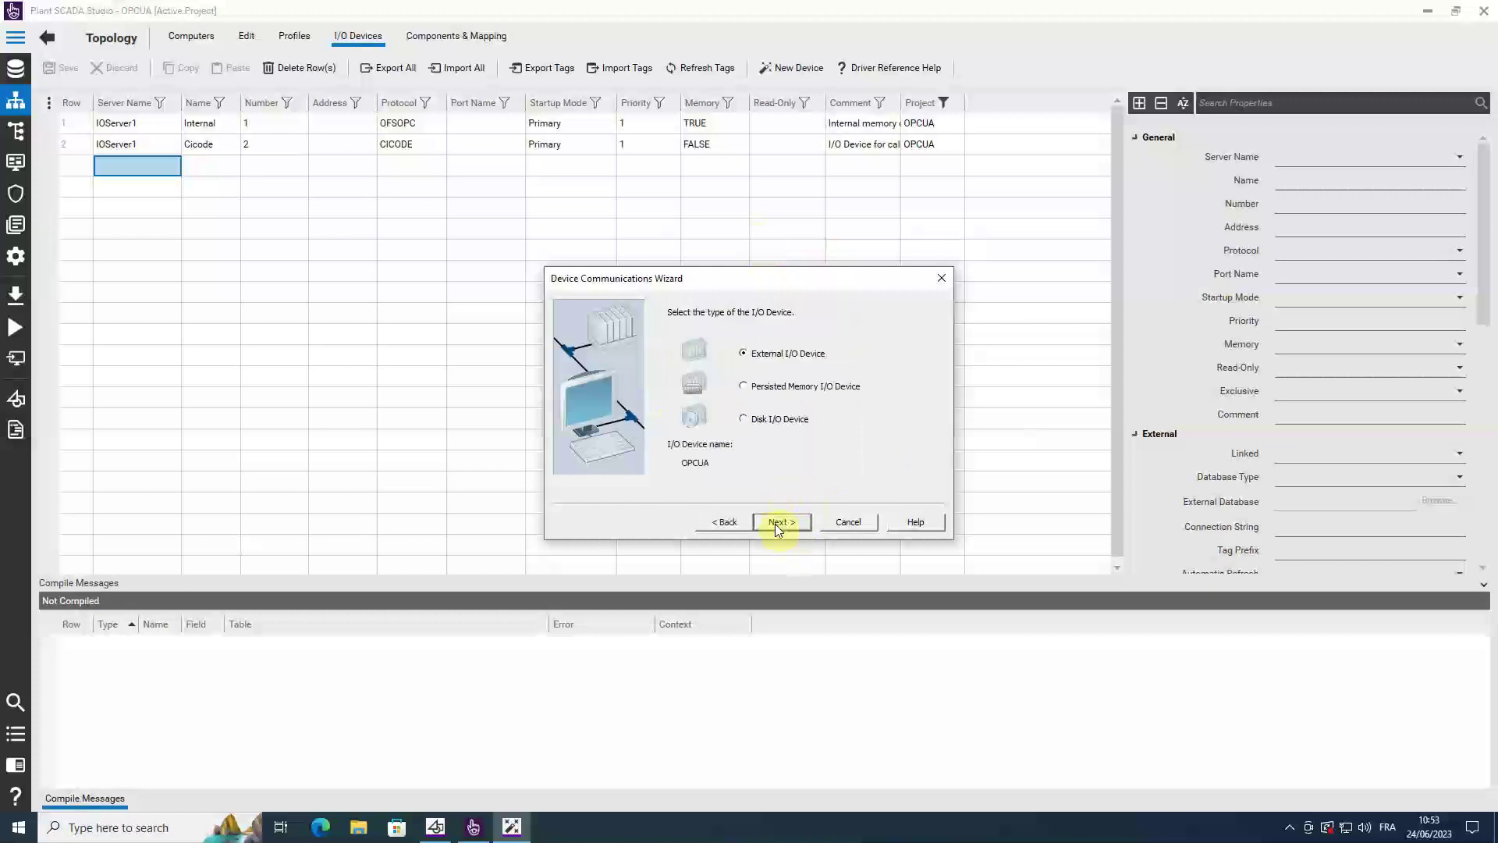
click(783, 525)
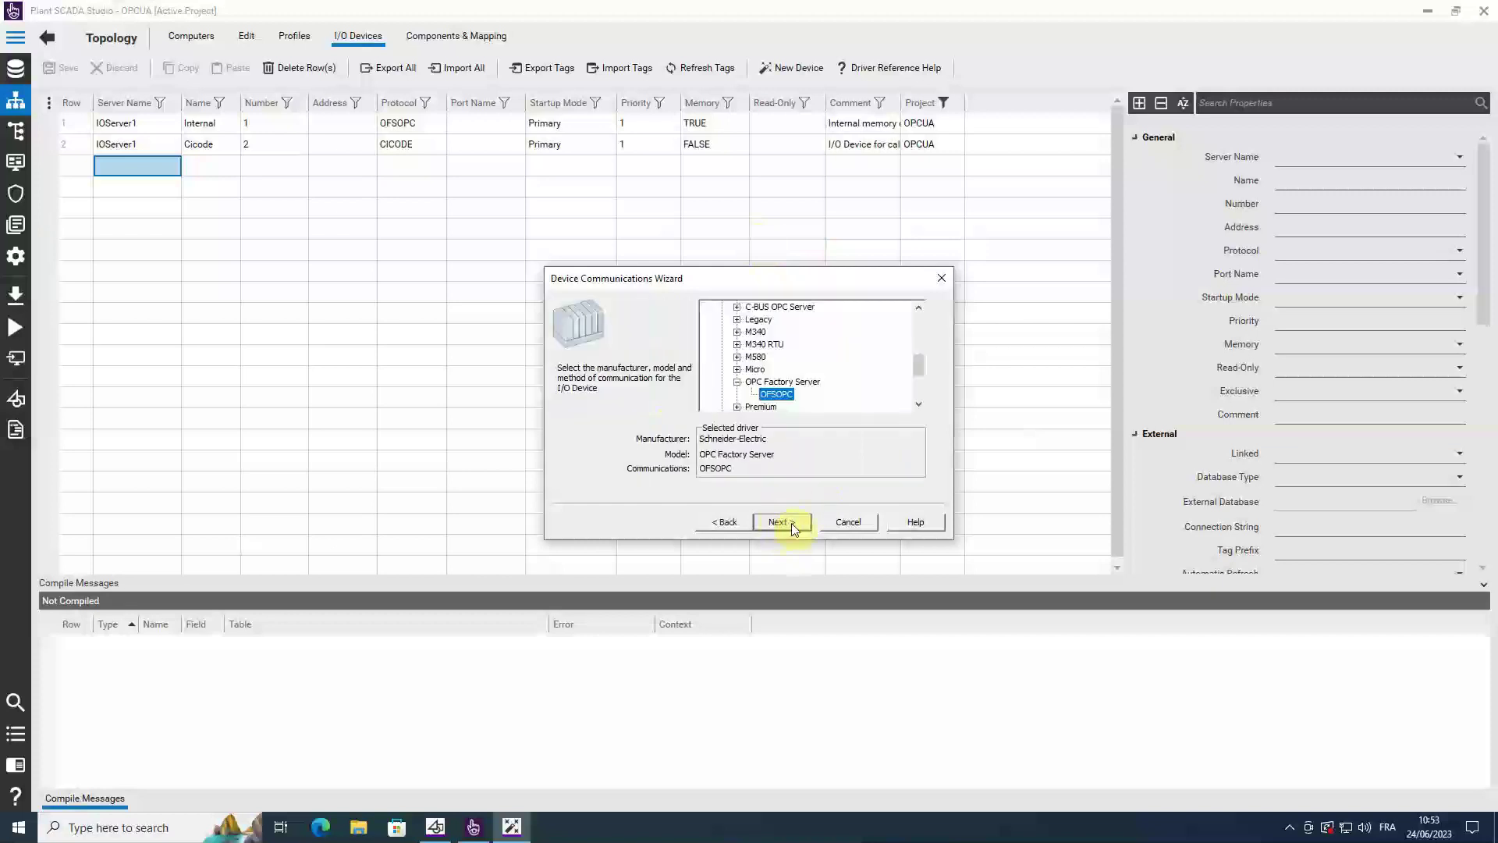
- Browse the manufacturers in the wizard's driver list, including DNP, Microsoft, Mitsubishi and Modicon, for an OPC UA driver
click(738, 382)
scroll(760, 390, down, 2)
scroll(761, 375, up, 5)
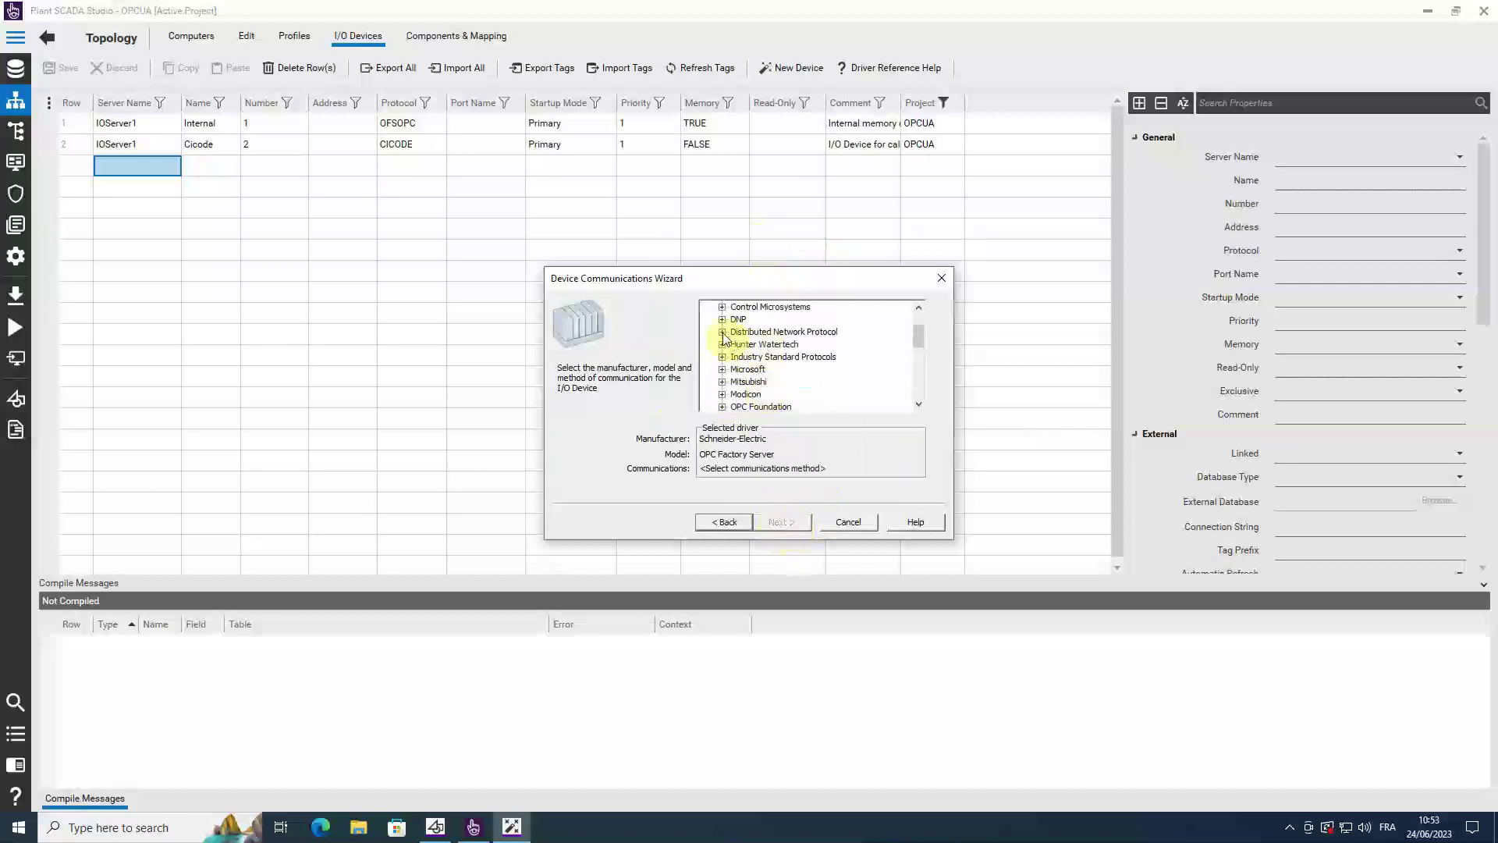
click(731, 333)
click(723, 320)
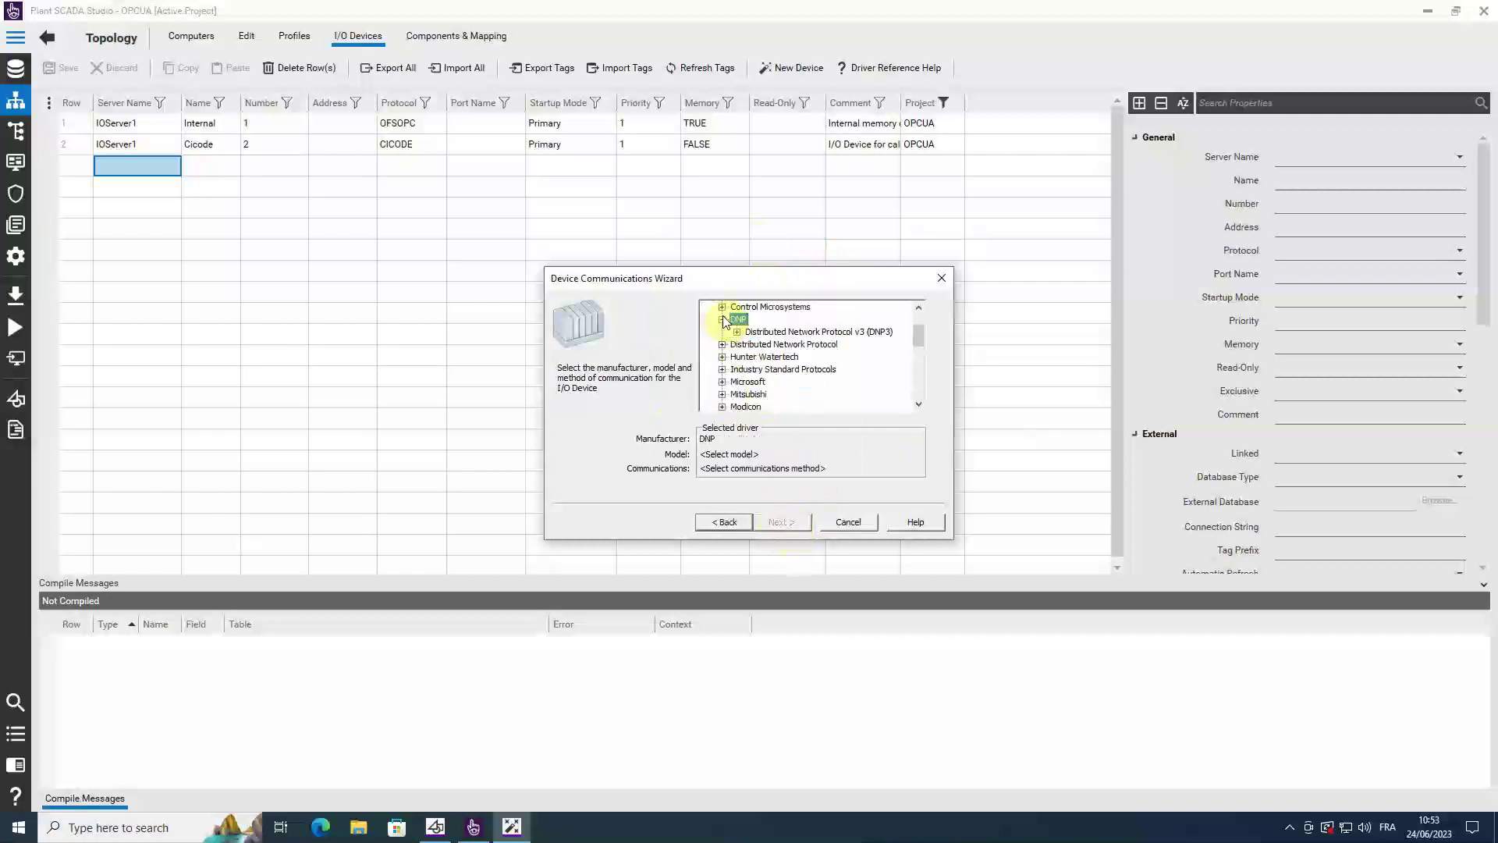
click(722, 319)
click(723, 369)
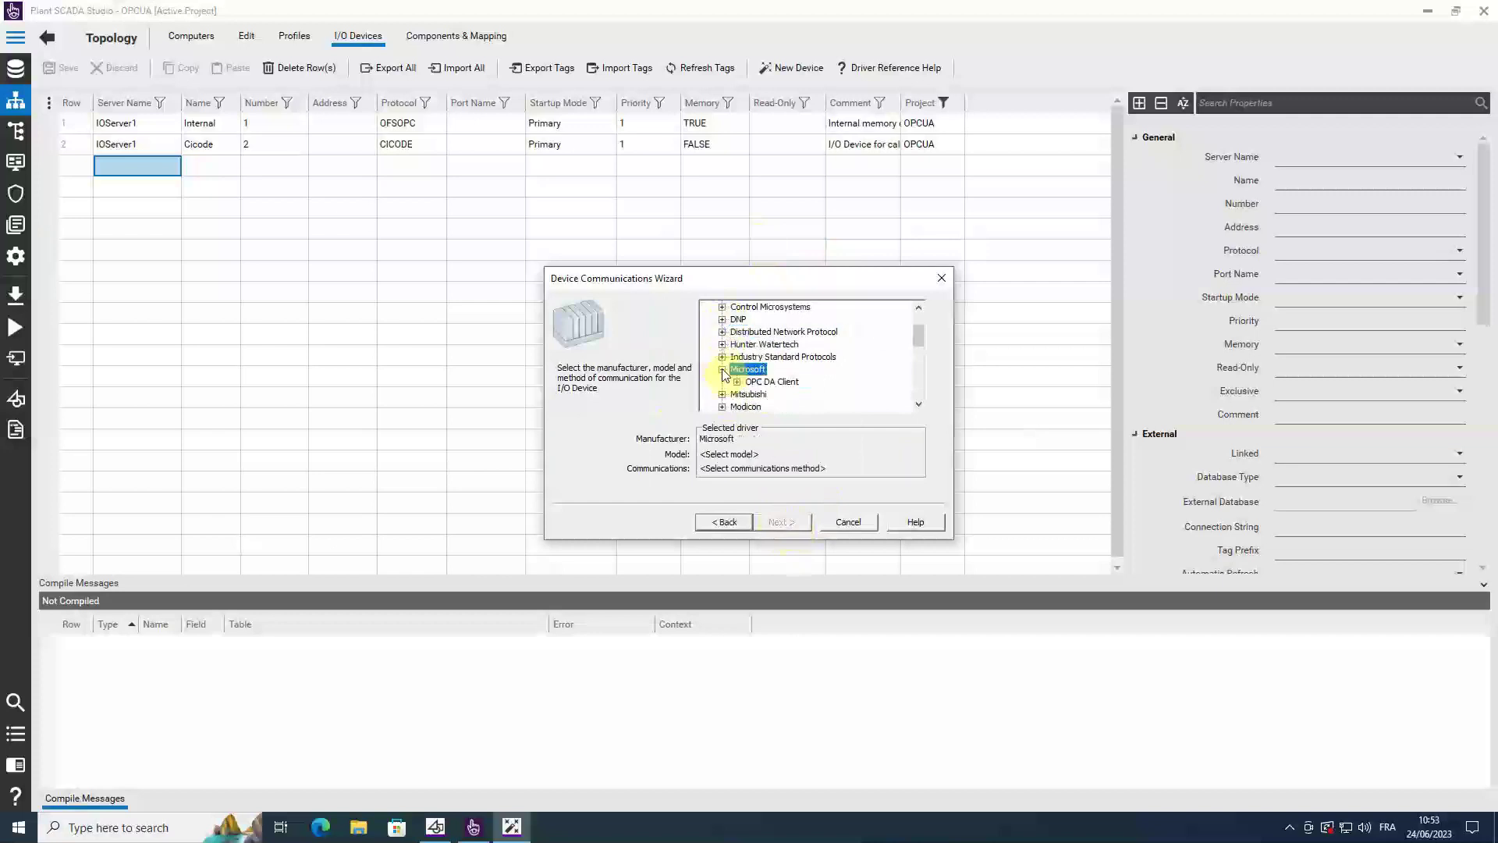
click(723, 370)
click(721, 382)
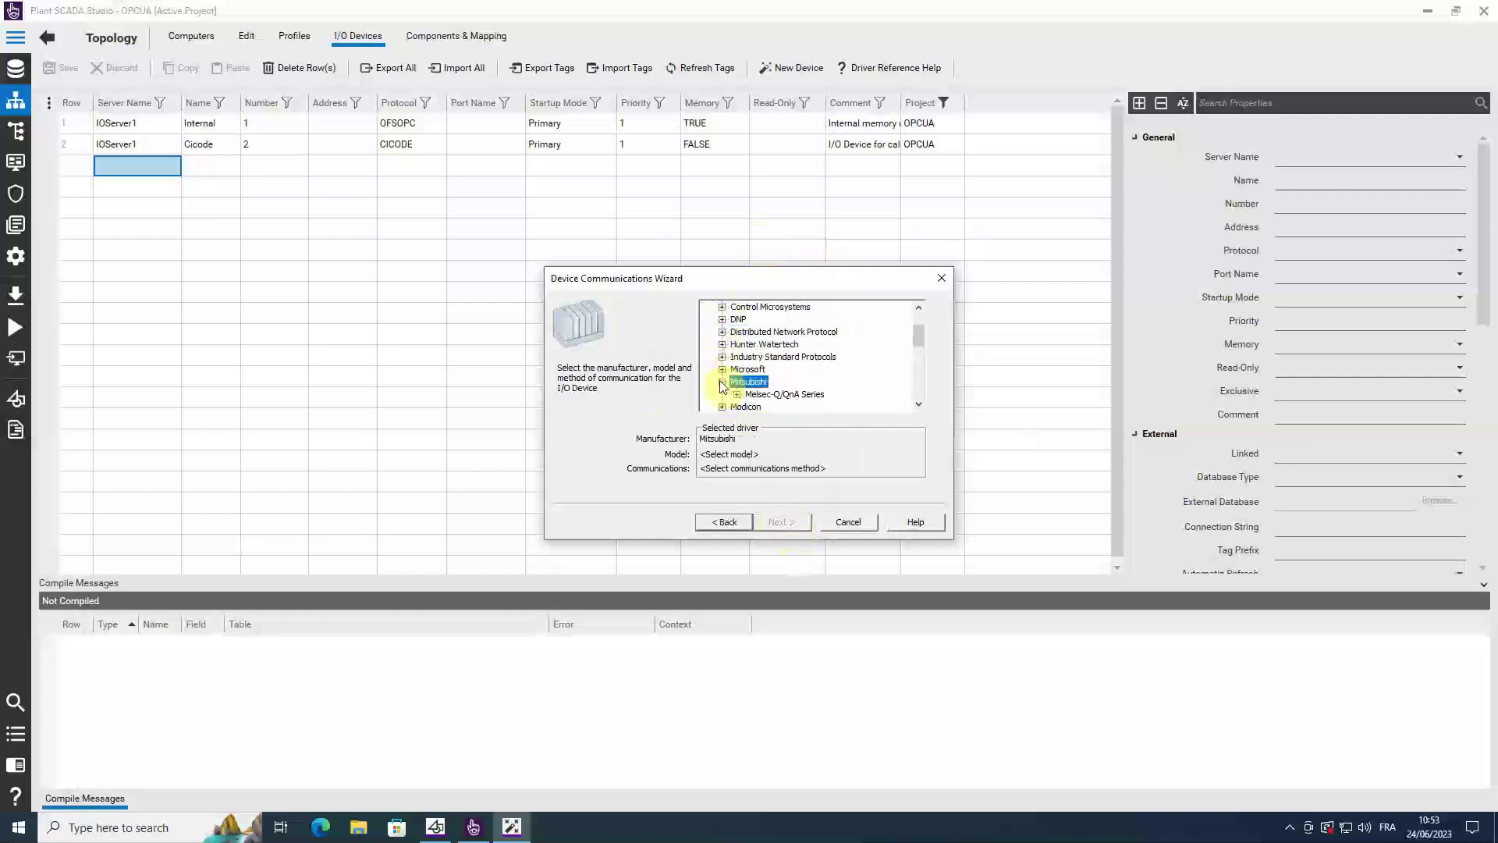
click(736, 394)
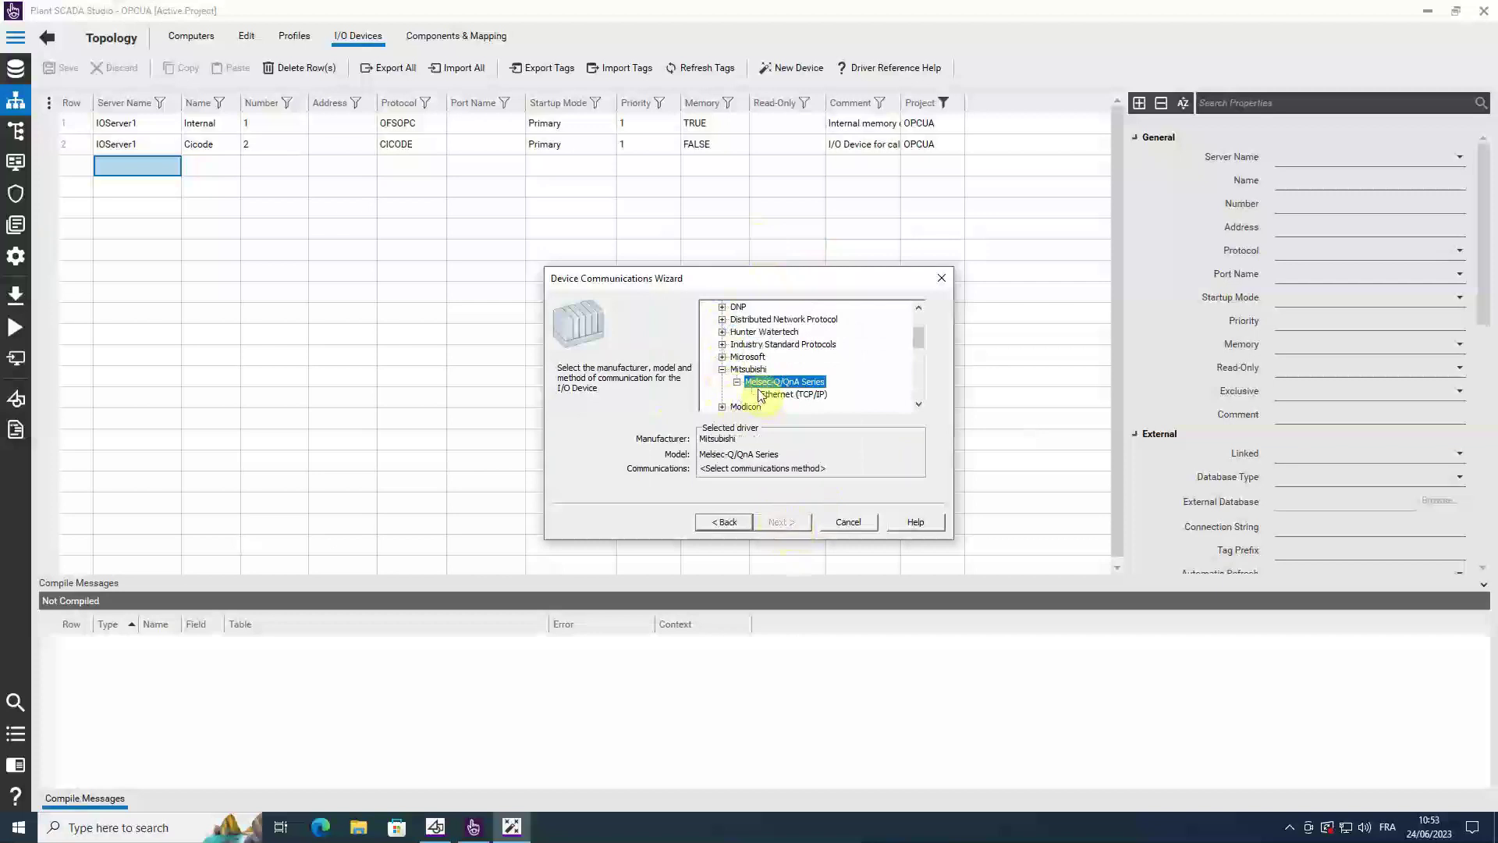
click(723, 369)
click(722, 382)
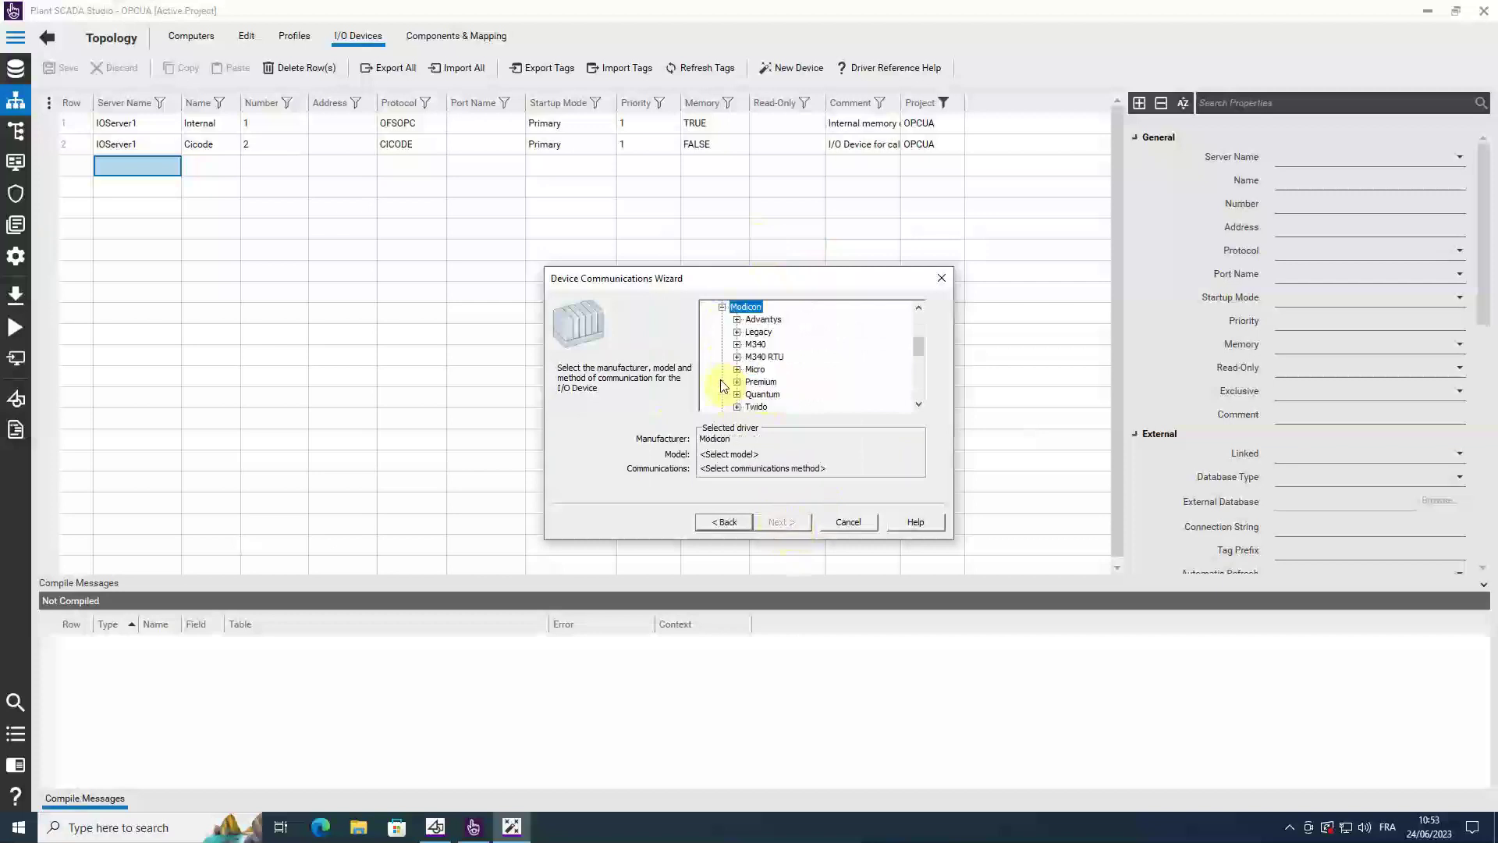
click(723, 308)
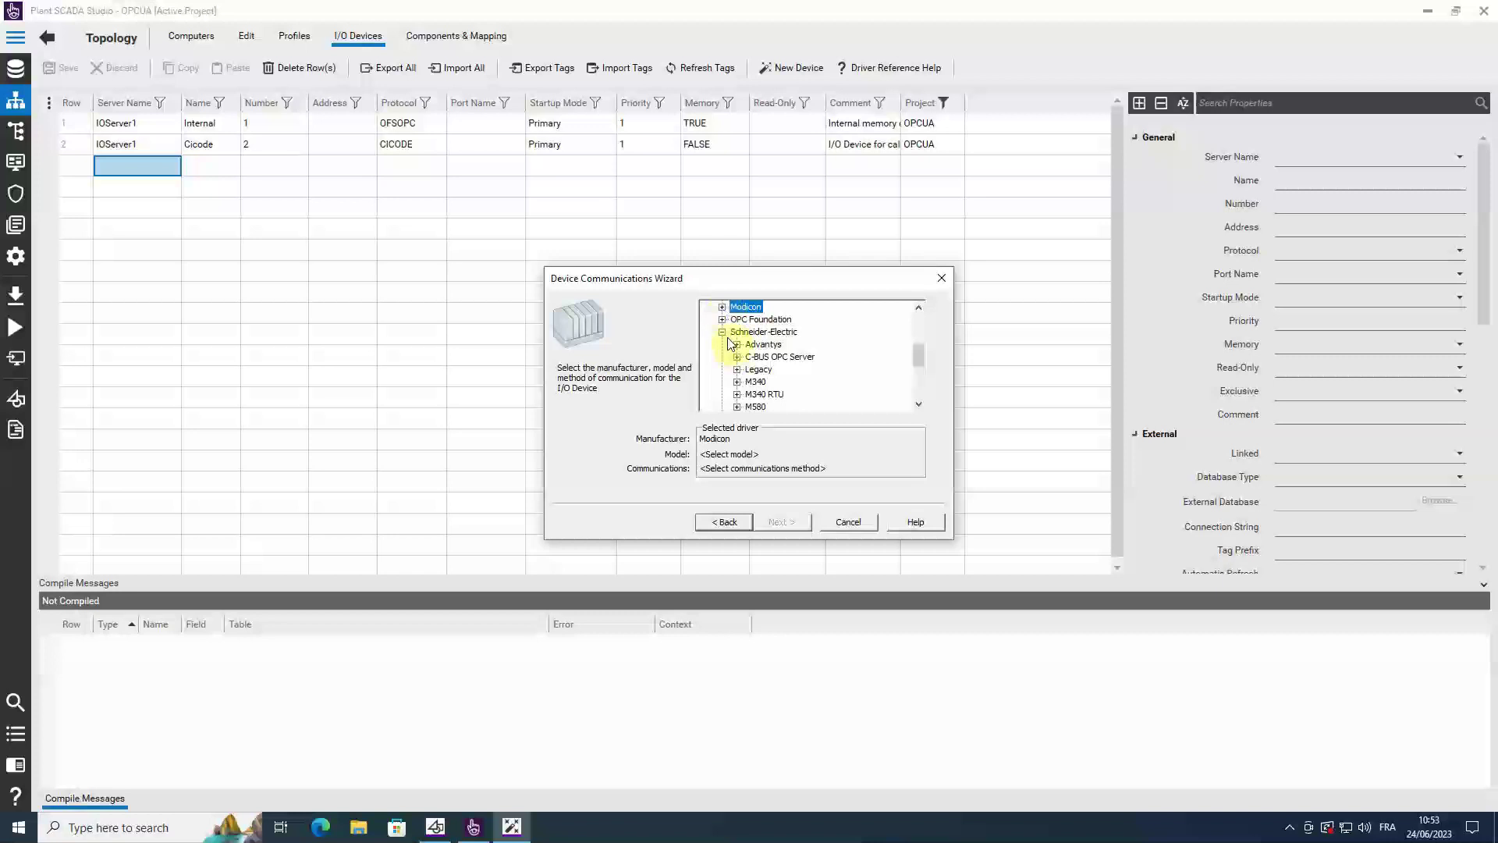
- Choose the OPC Foundation manufacturer, OPC UA Client model and OPCTCP communication method for the new I/O device
click(725, 334)
click(722, 333)
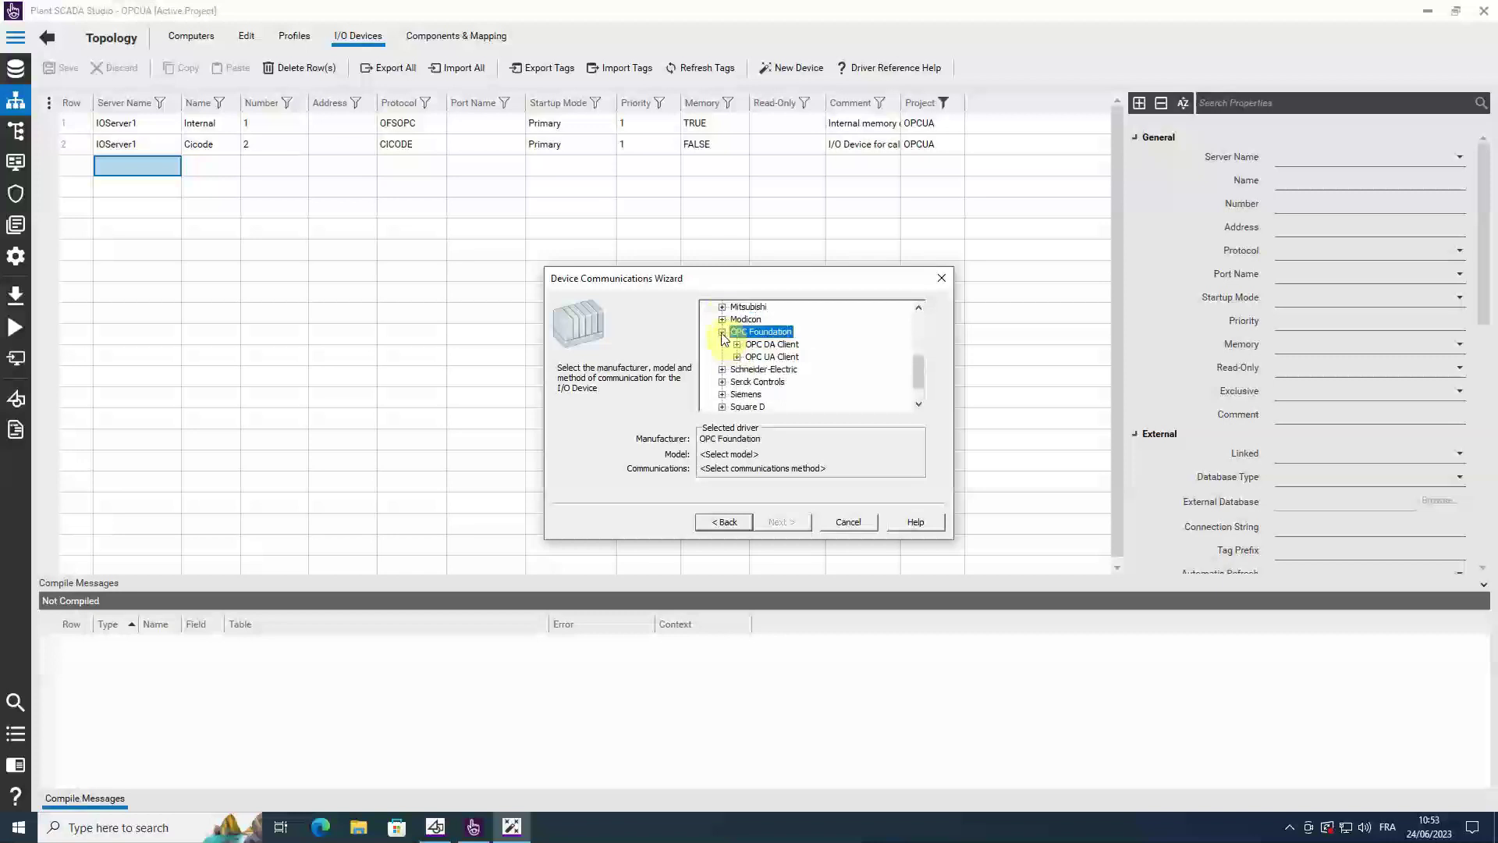
double_click(758, 357)
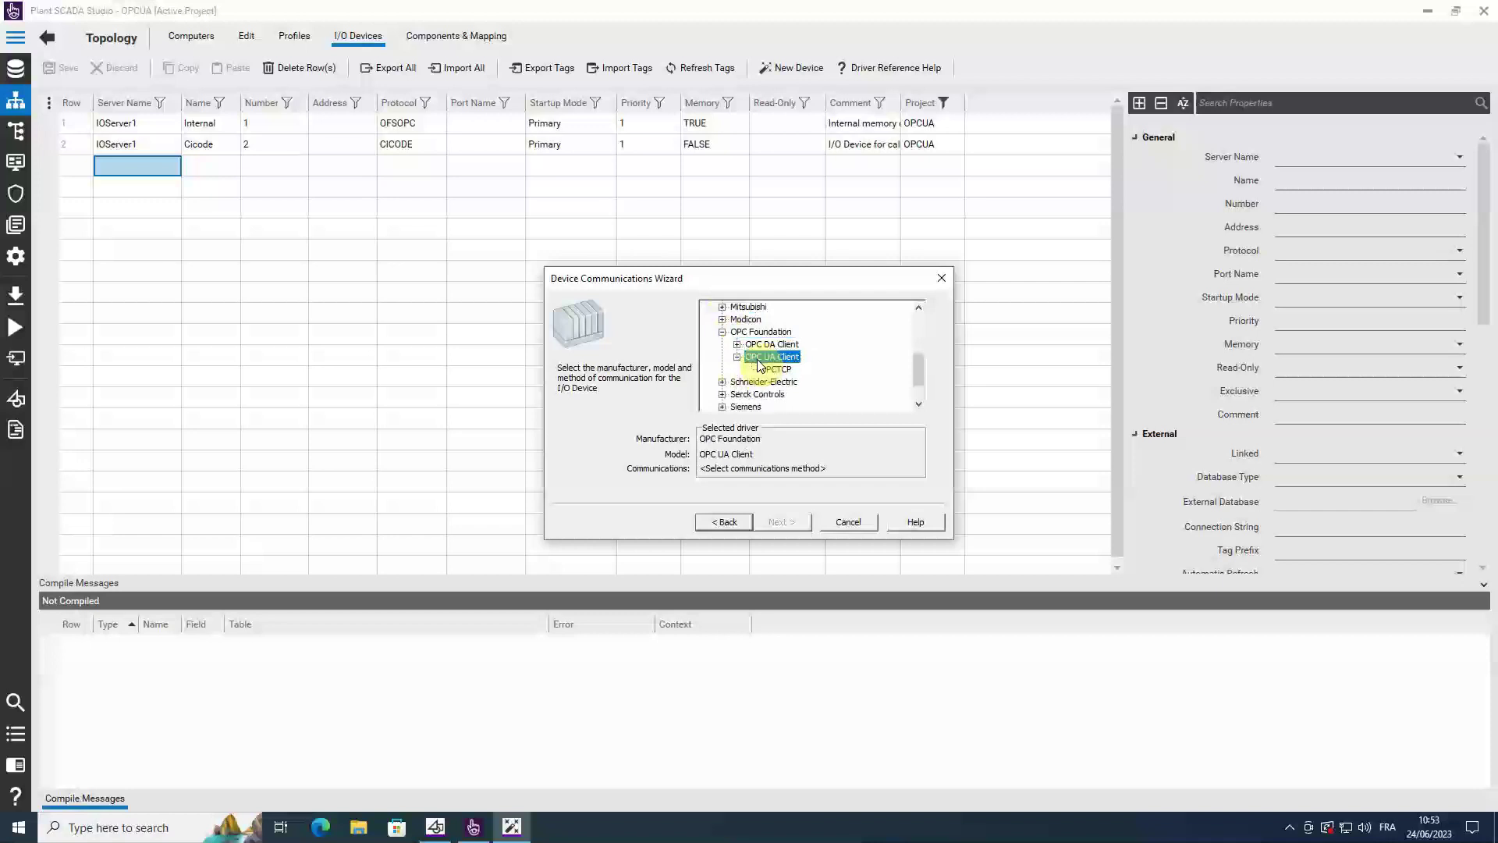
click(779, 370)
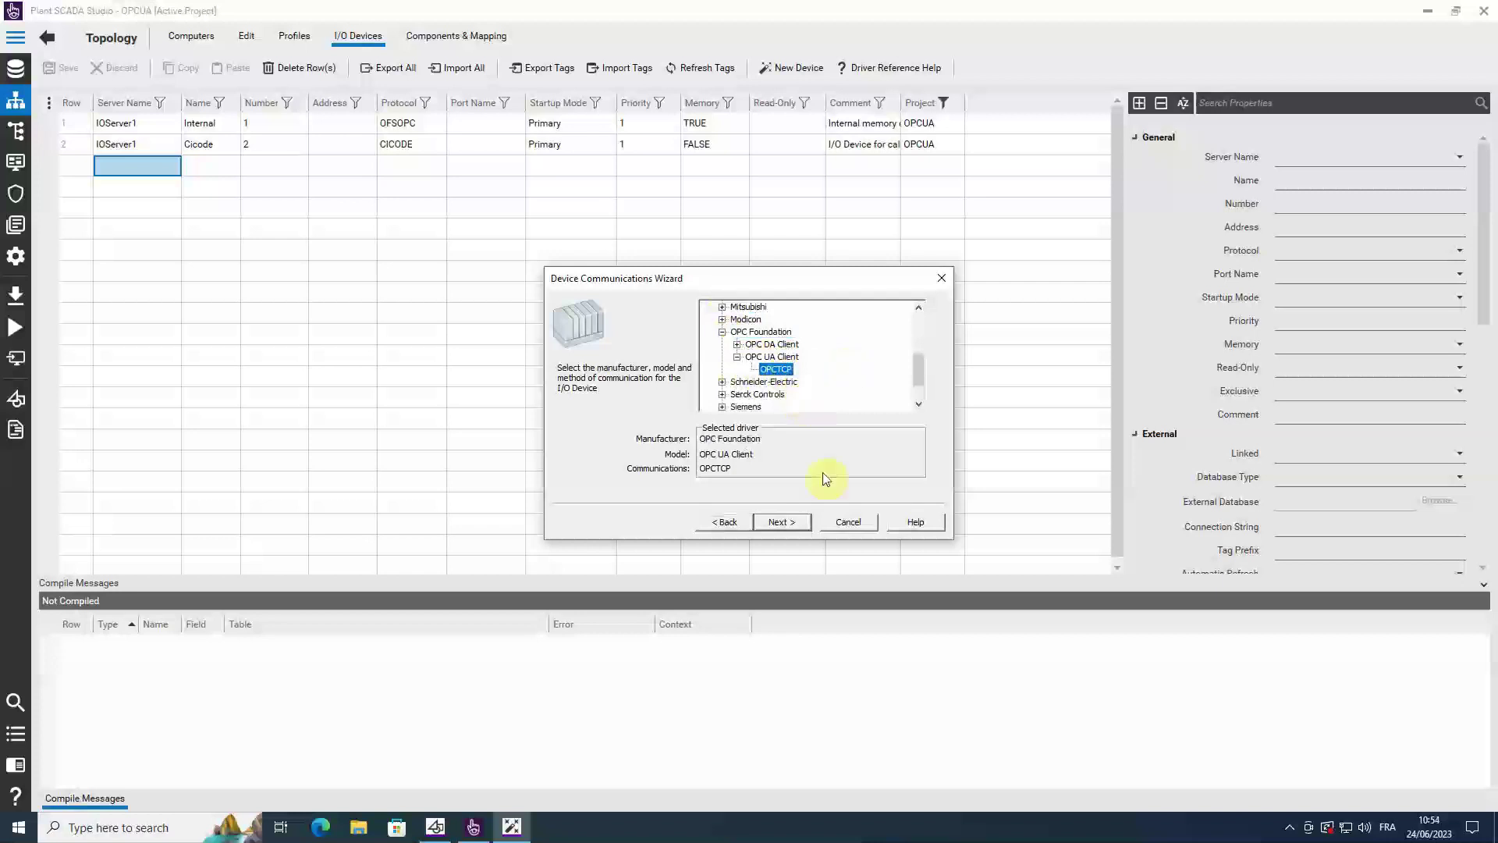
click(780, 521)
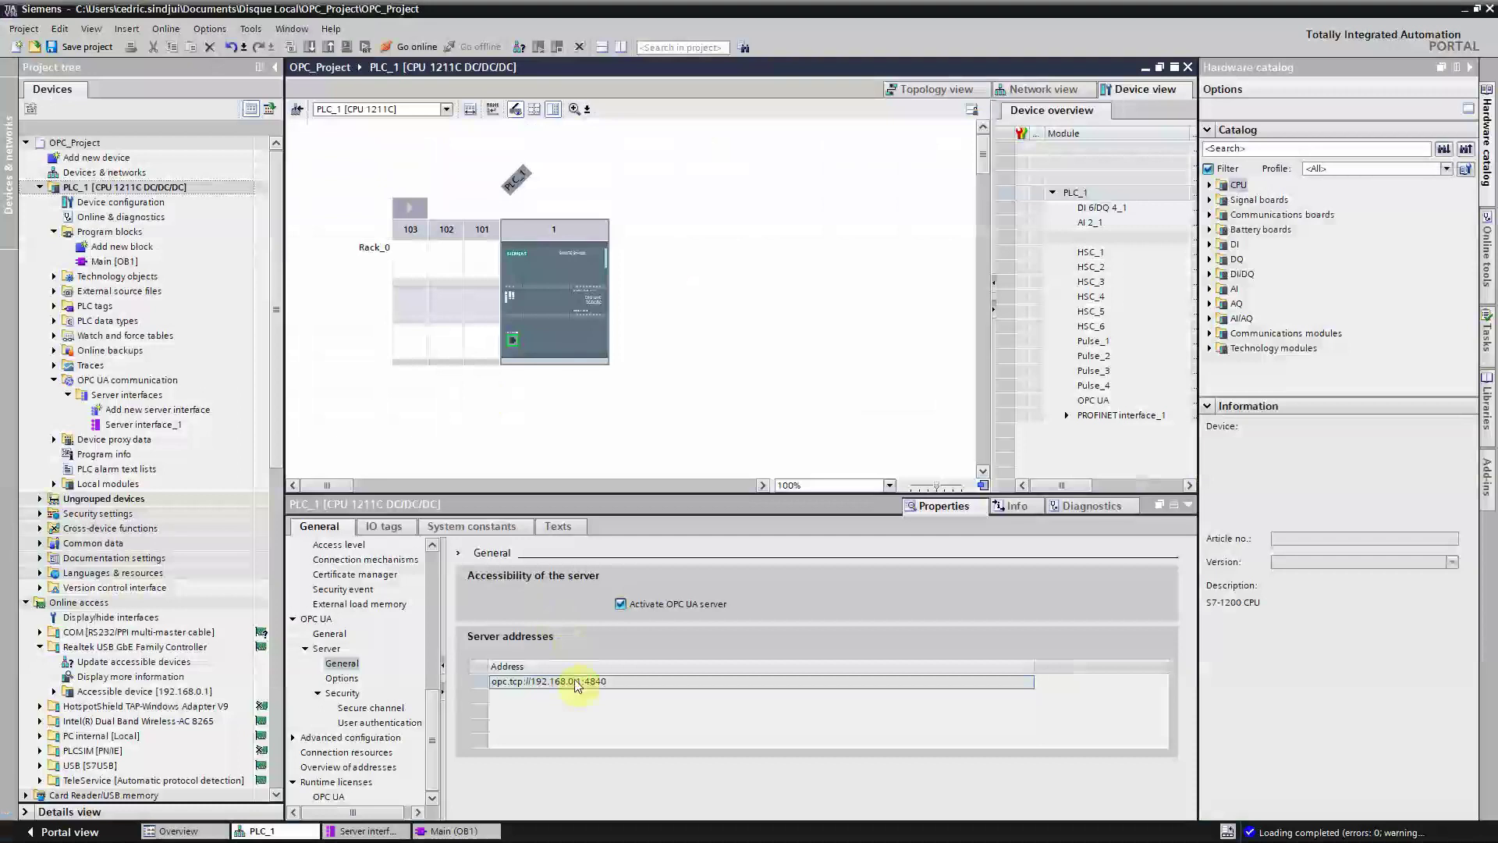
- Switch to TIA Portal and copy PLC_1's OPC UA server address, opc.tcp://192.168.0.1:4840
double_click(575, 684)
right_click(591, 683)
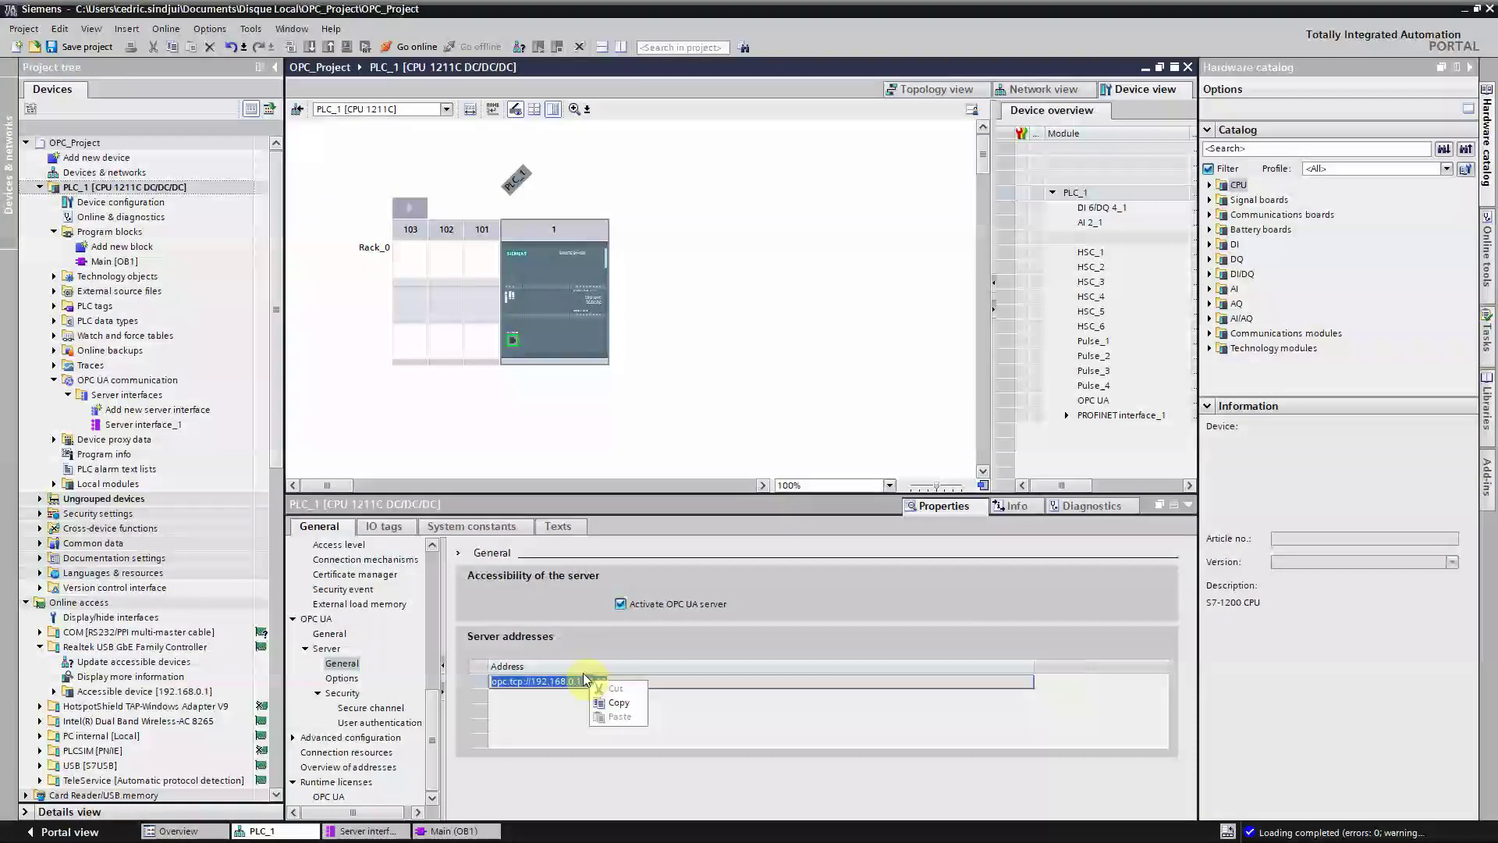
click(618, 702)
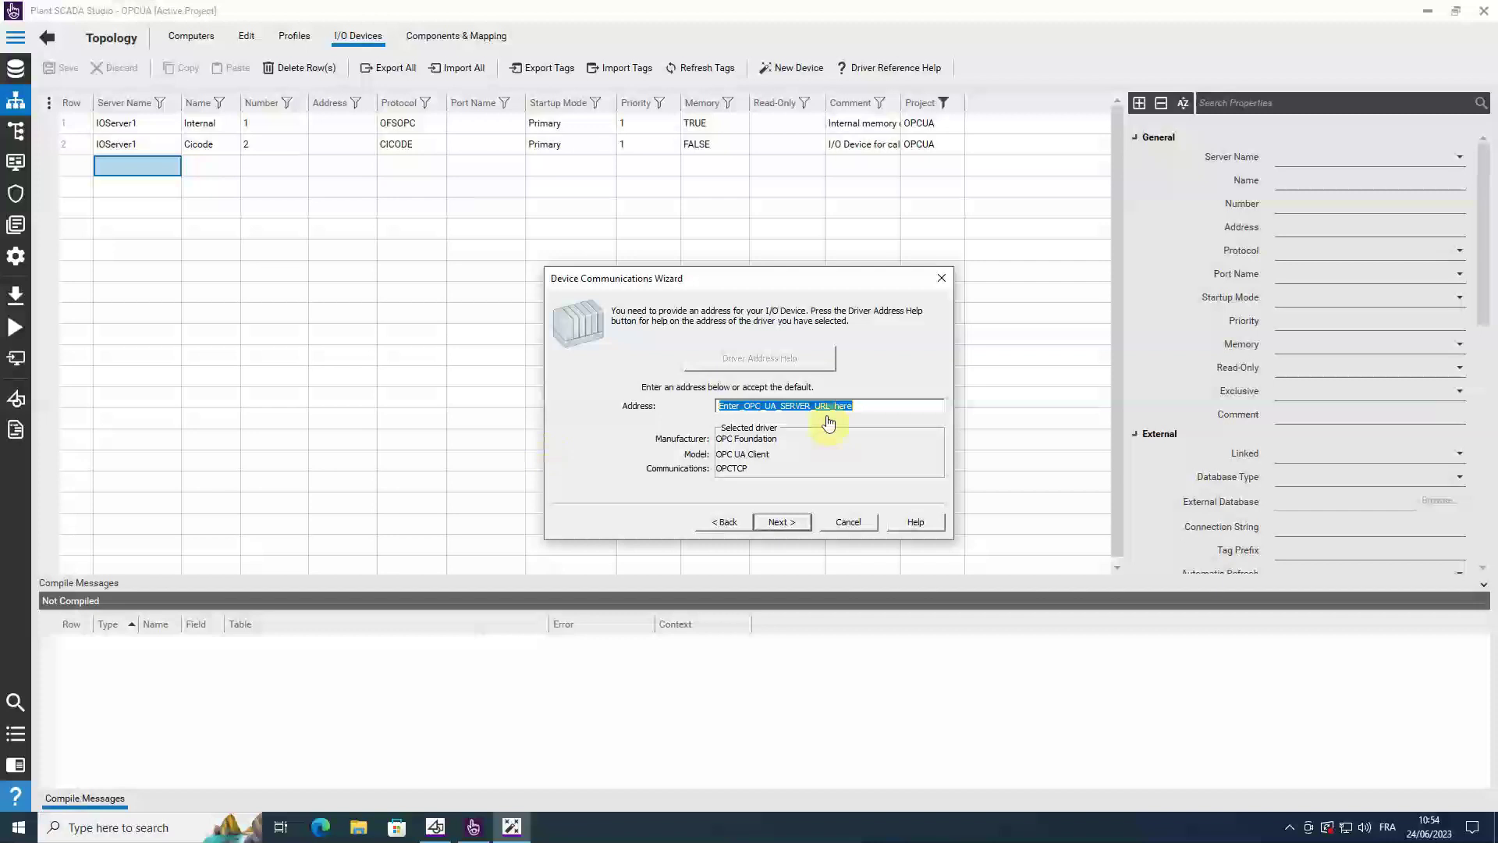
- Paste the copied server URL as the device address in the Plant SCADA wizard and finish without linking an external tag database
right_click(832, 407)
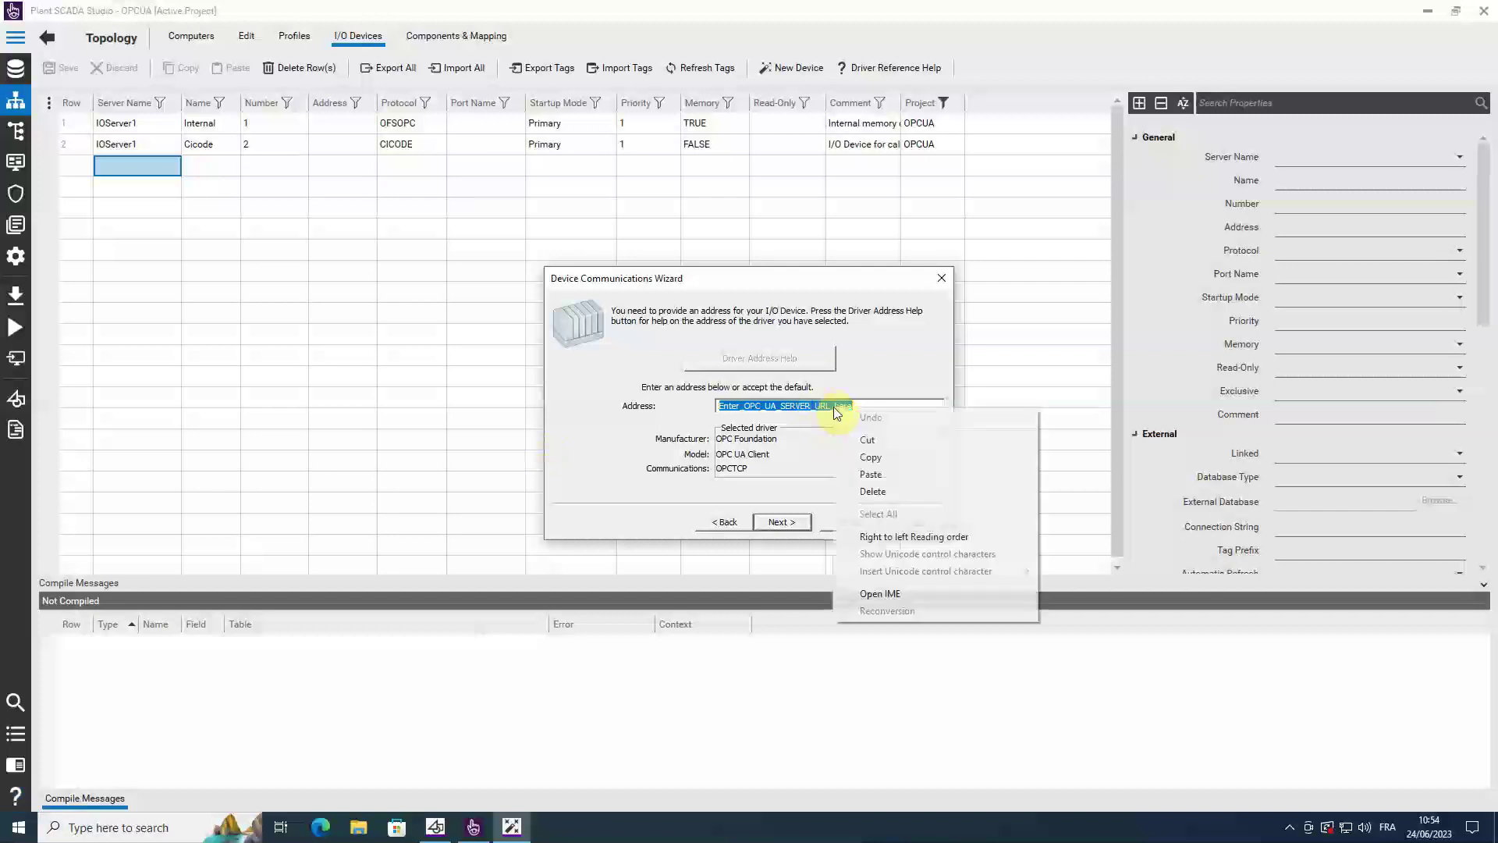
click(888, 474)
click(788, 522)
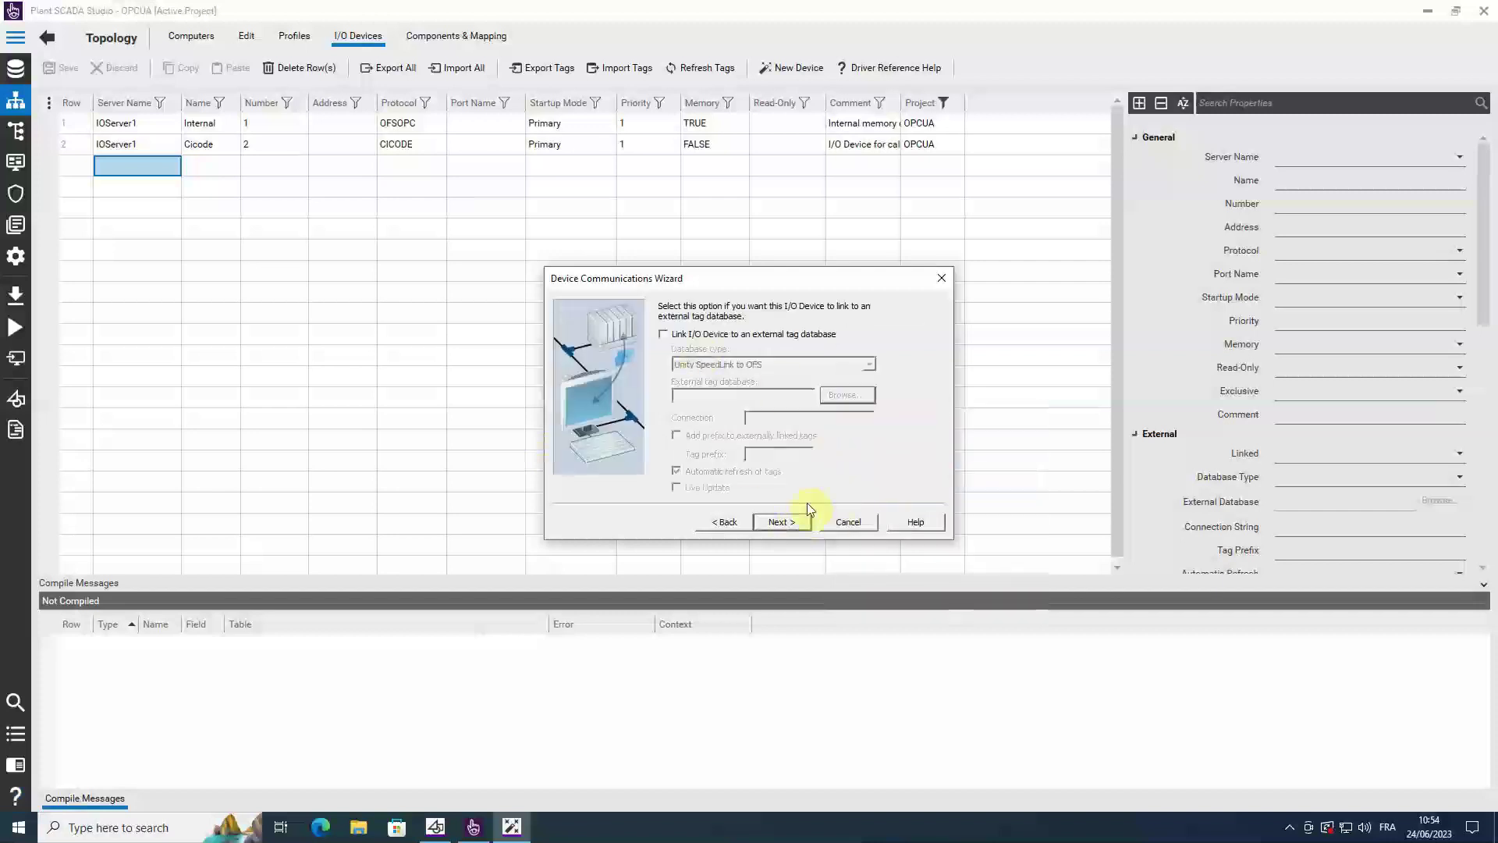
click(789, 520)
click(789, 522)
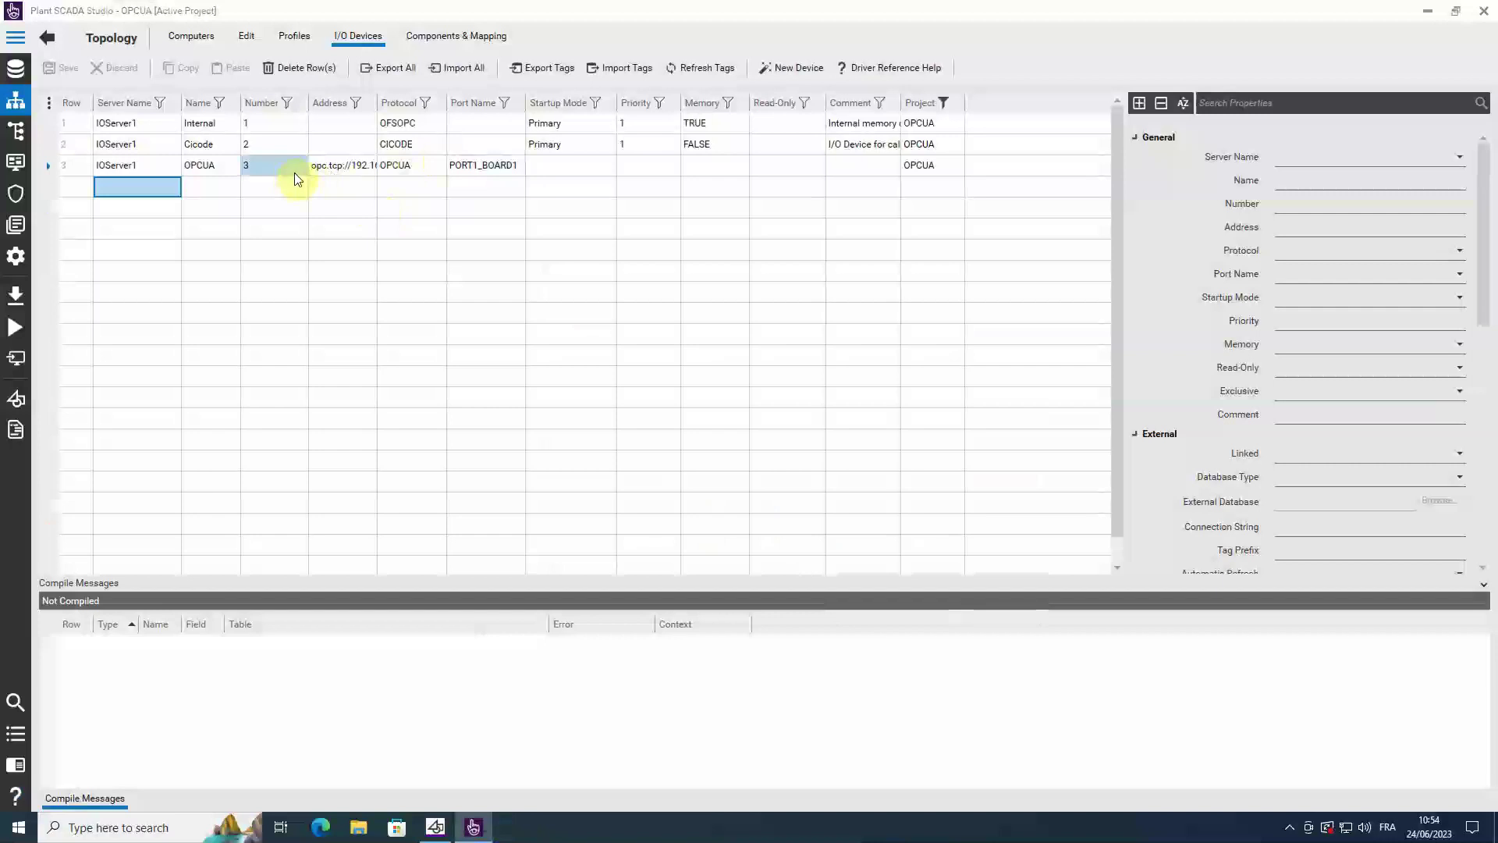
- Find and launch the AVEVA Configurator from Windows, allowing it to make changes to the device
click(15, 828)
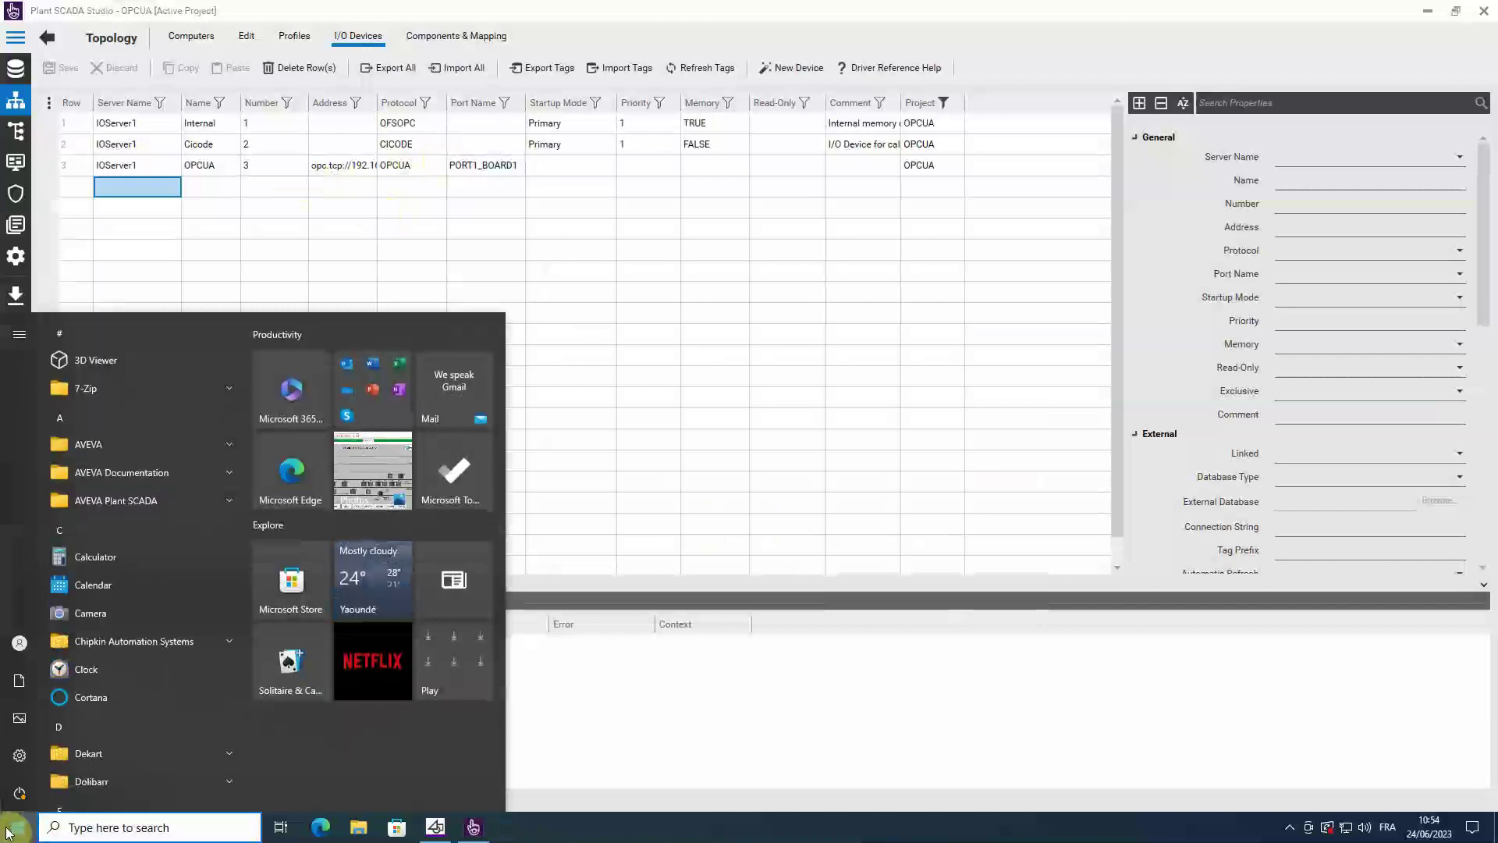
text(c)
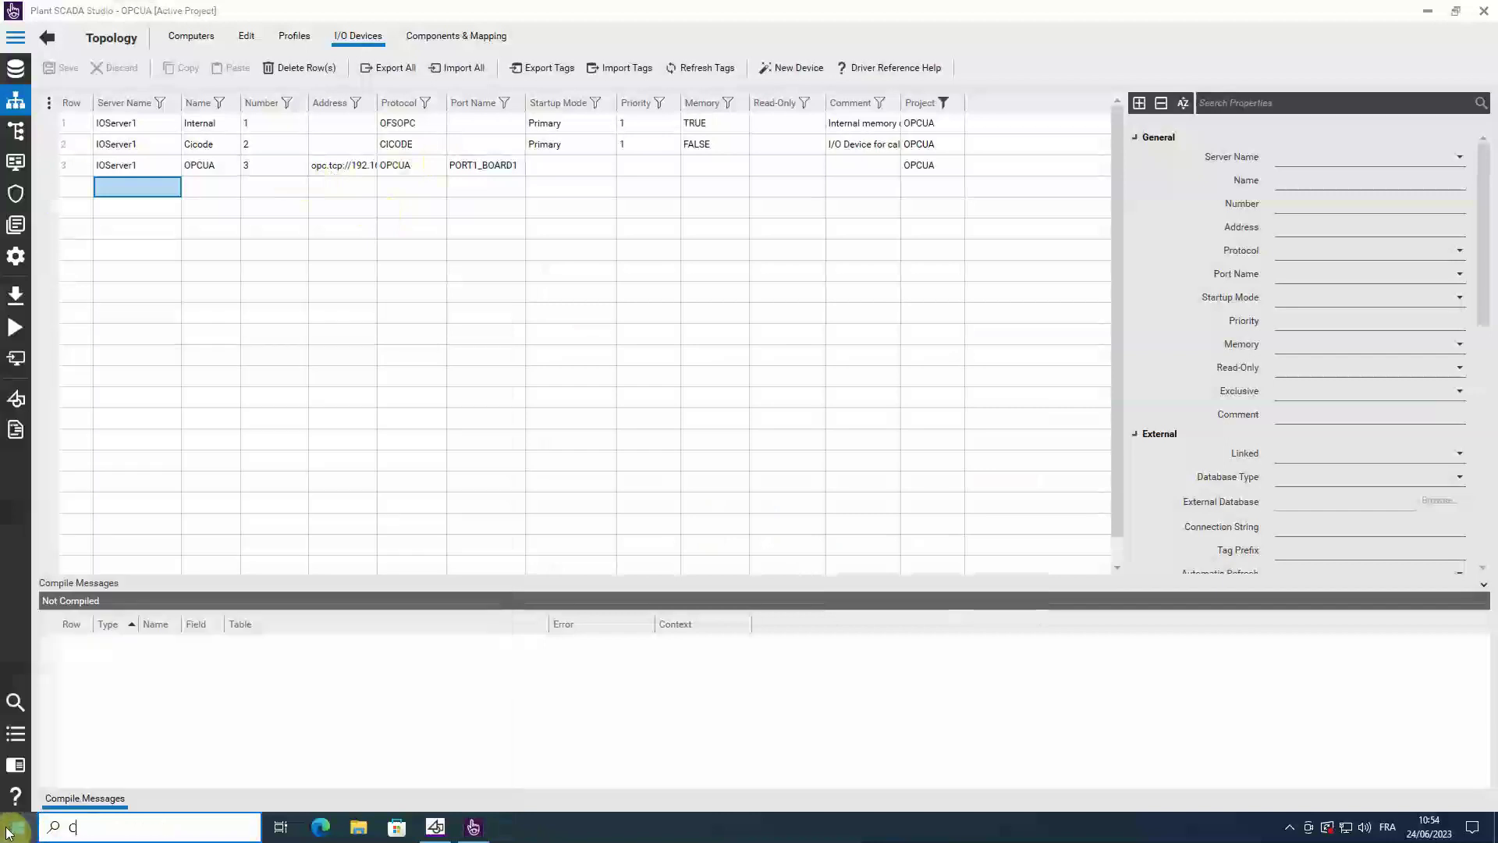
text(ONFI)
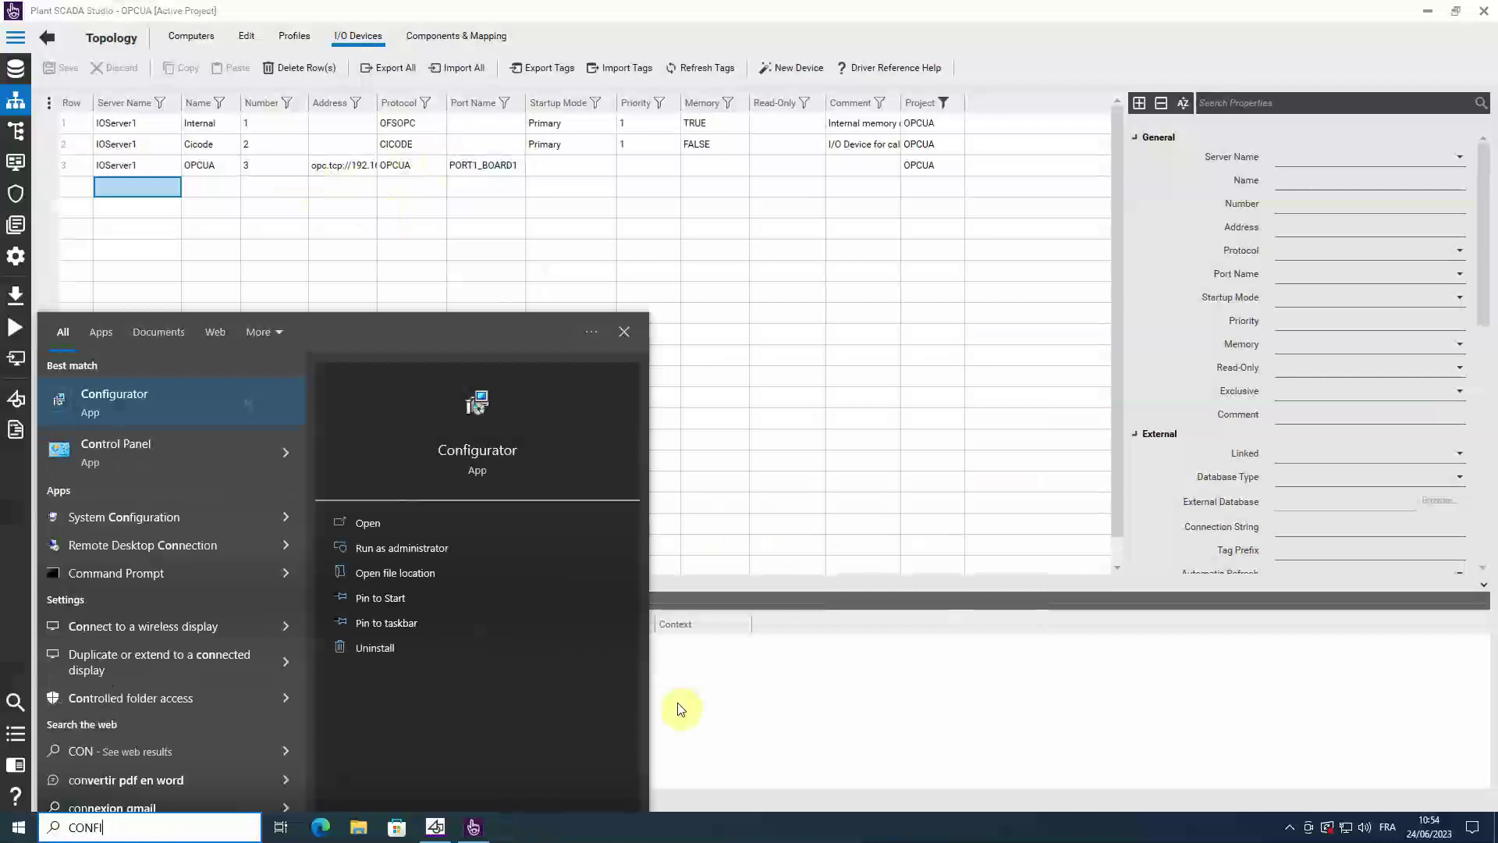
click(168, 450)
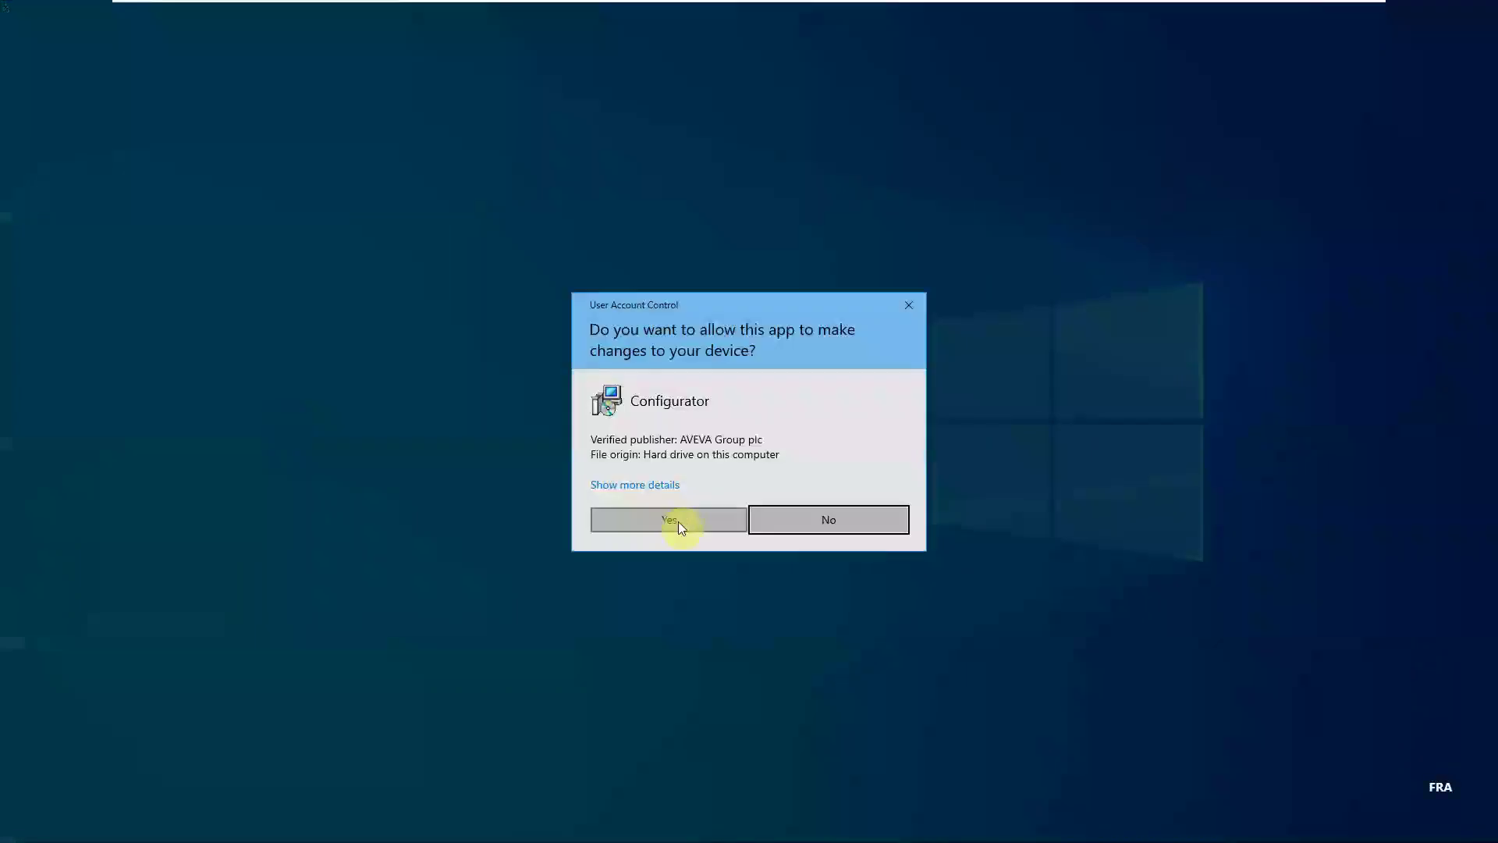
click(676, 523)
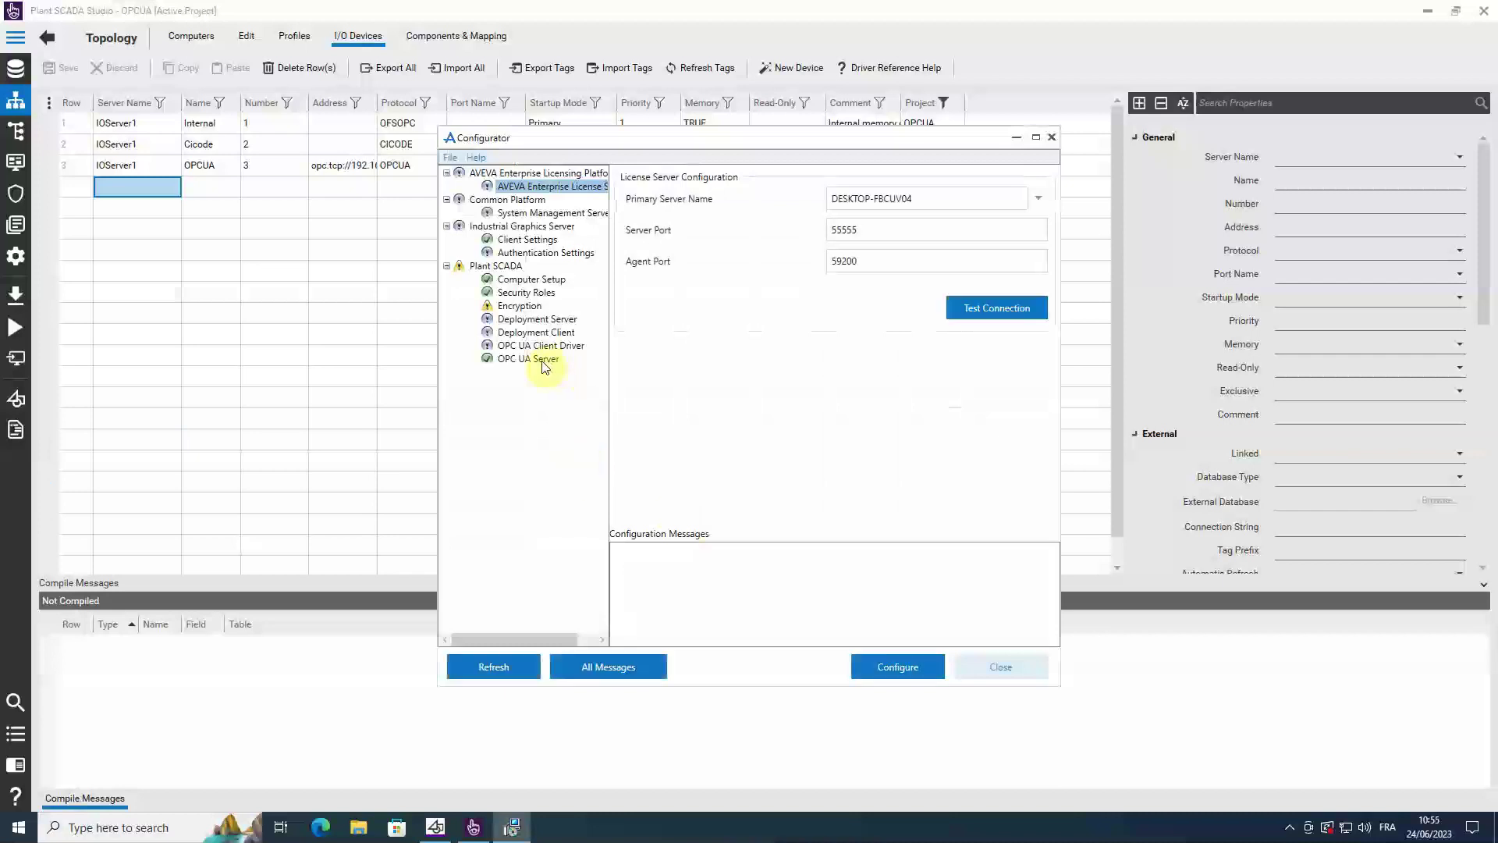
- Create new settings named OPCUASETTING for the Plant SCADA OPC UA Client Driver
click(540, 360)
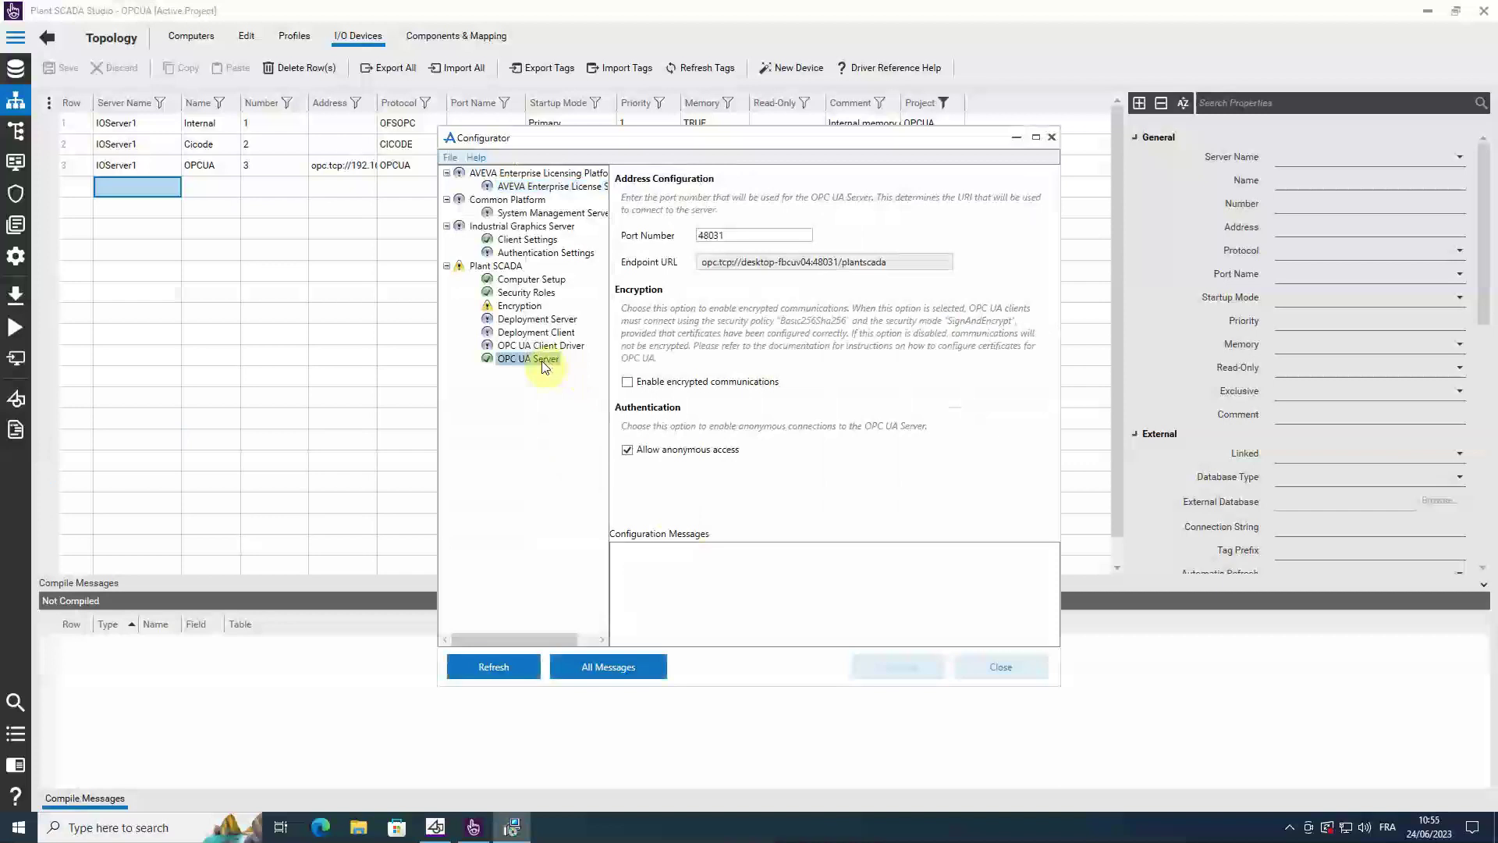
click(559, 345)
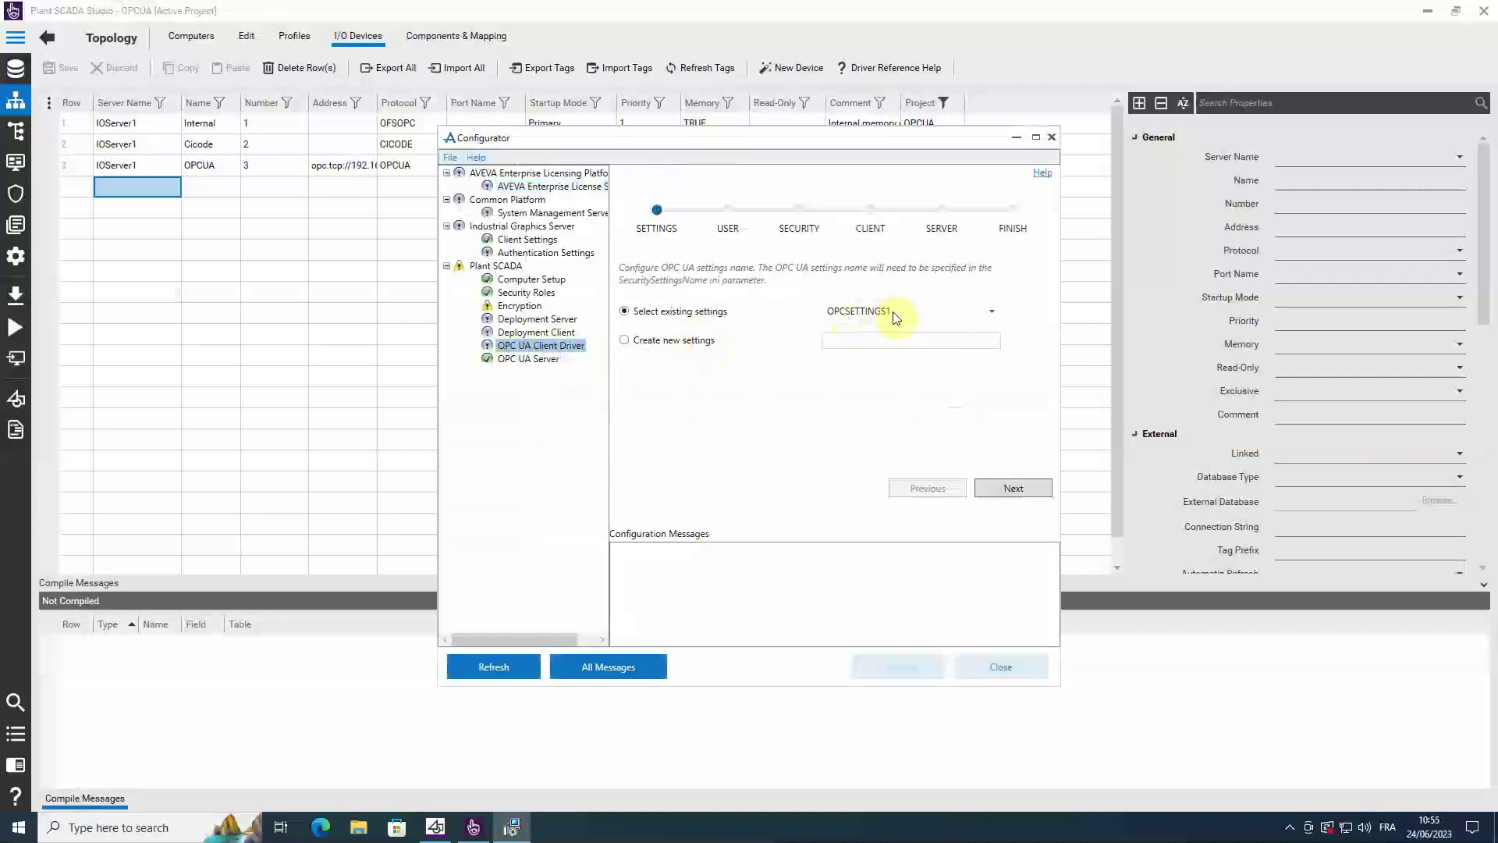
click(680, 343)
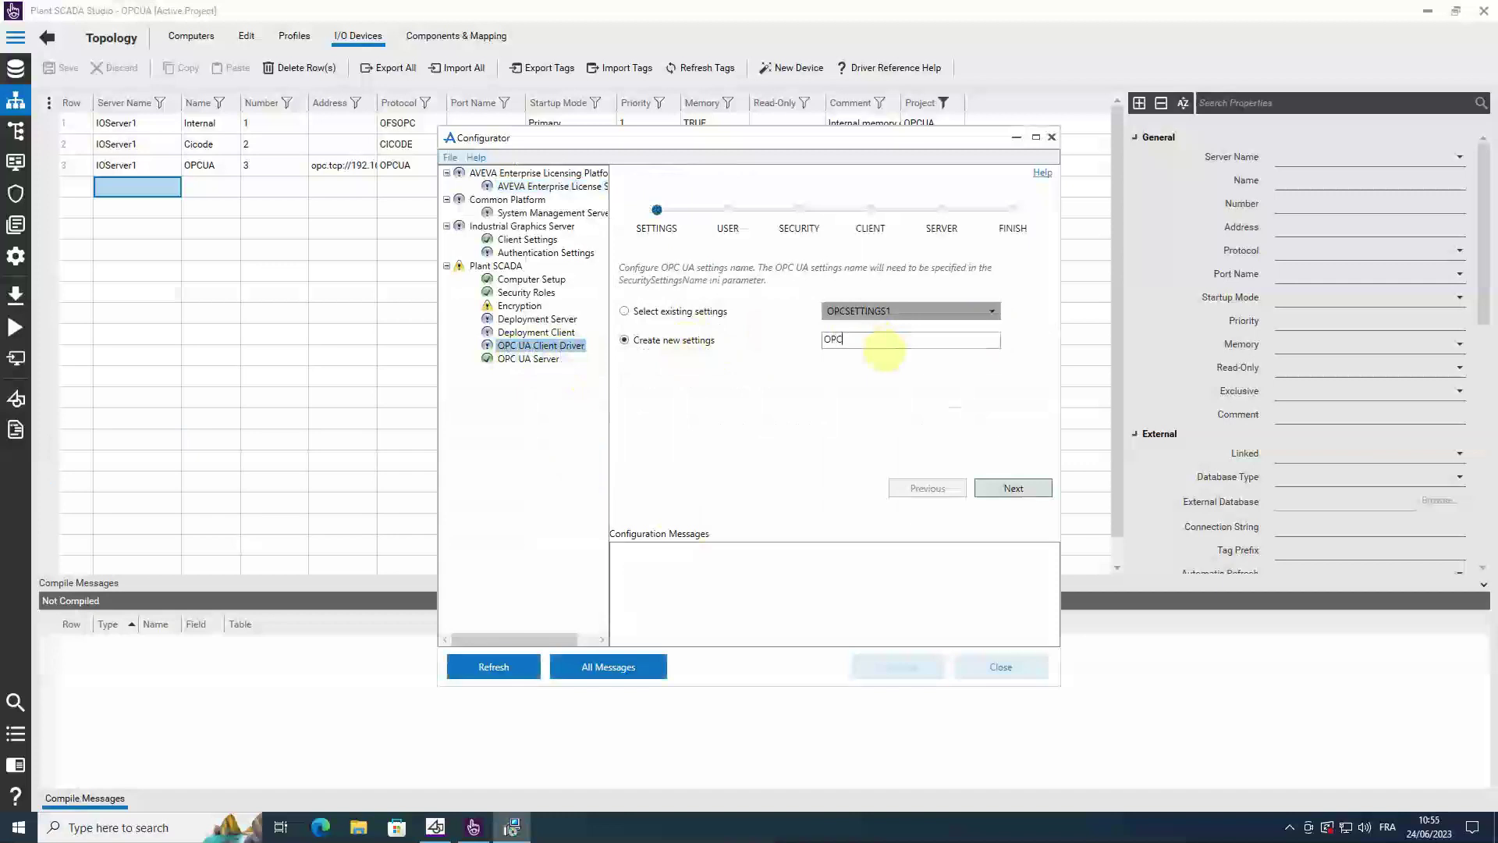
text(OPCUASETTING)
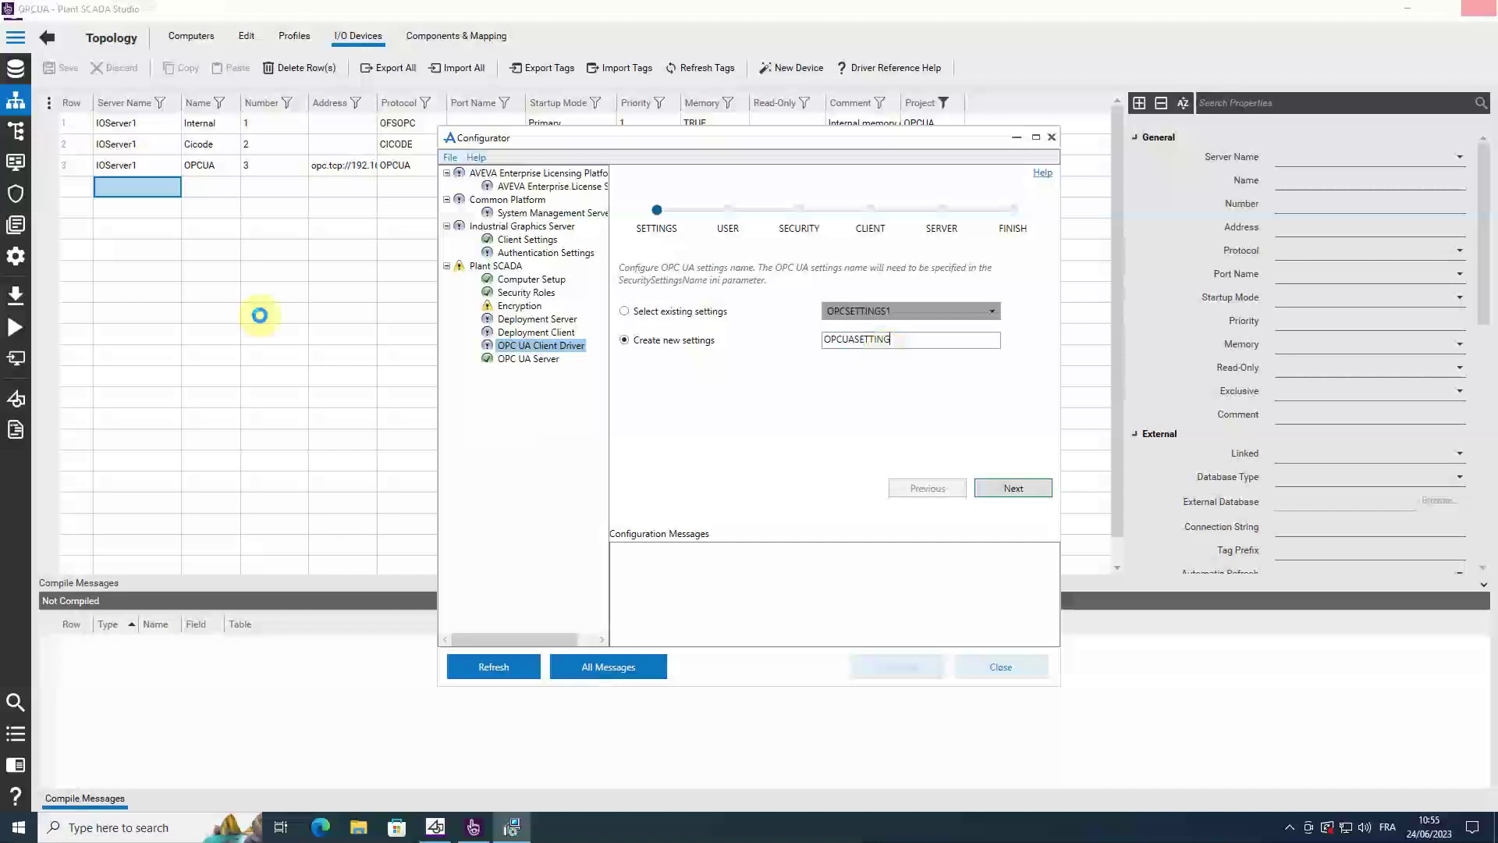
- Leave user credentials off, keep the message security mode at None, and apply the OPC UA Client Driver configuration
click(1008, 489)
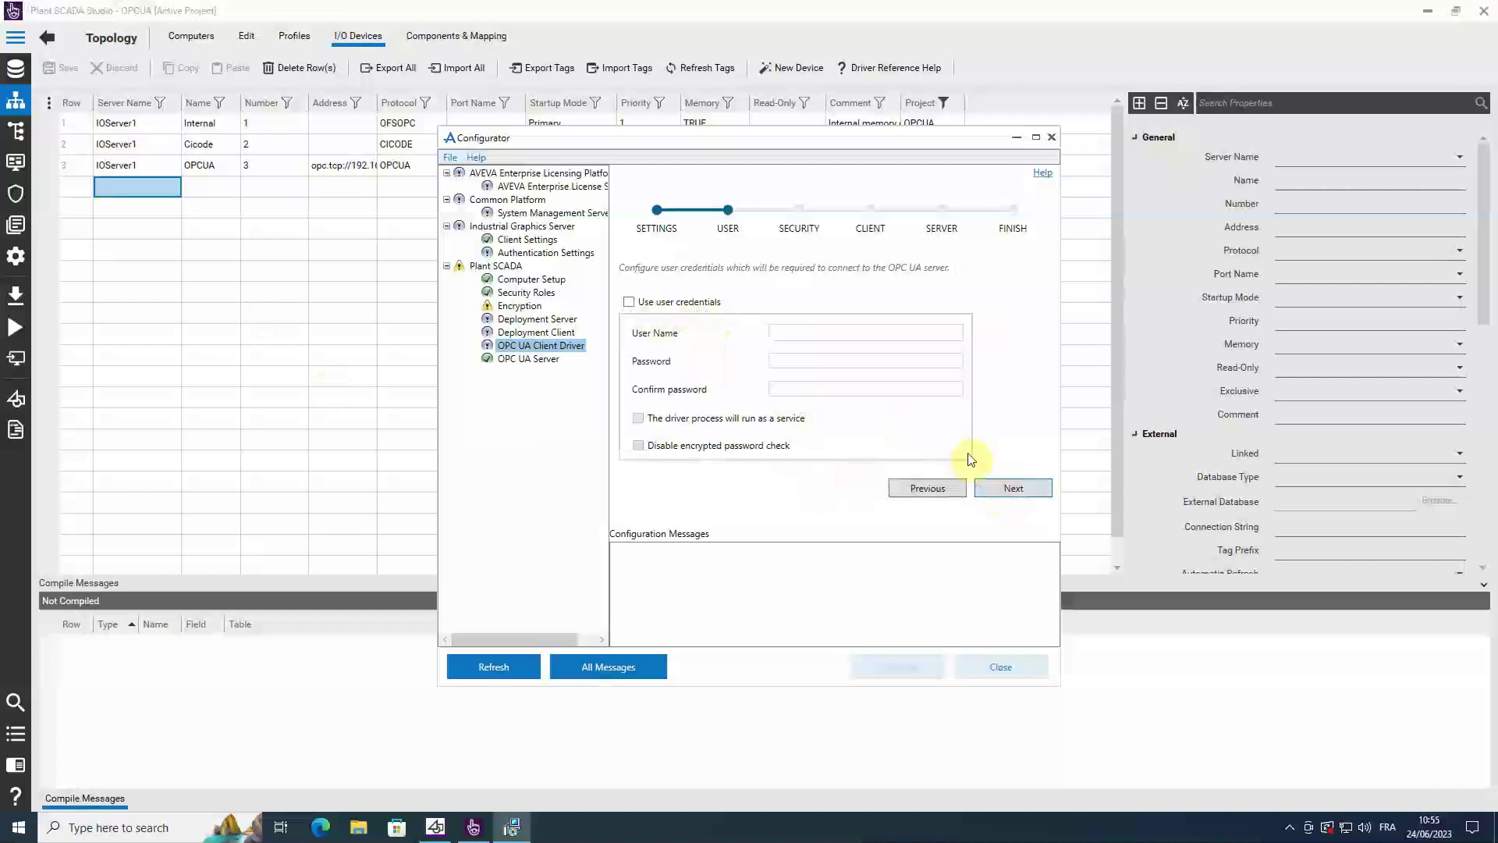
click(1015, 489)
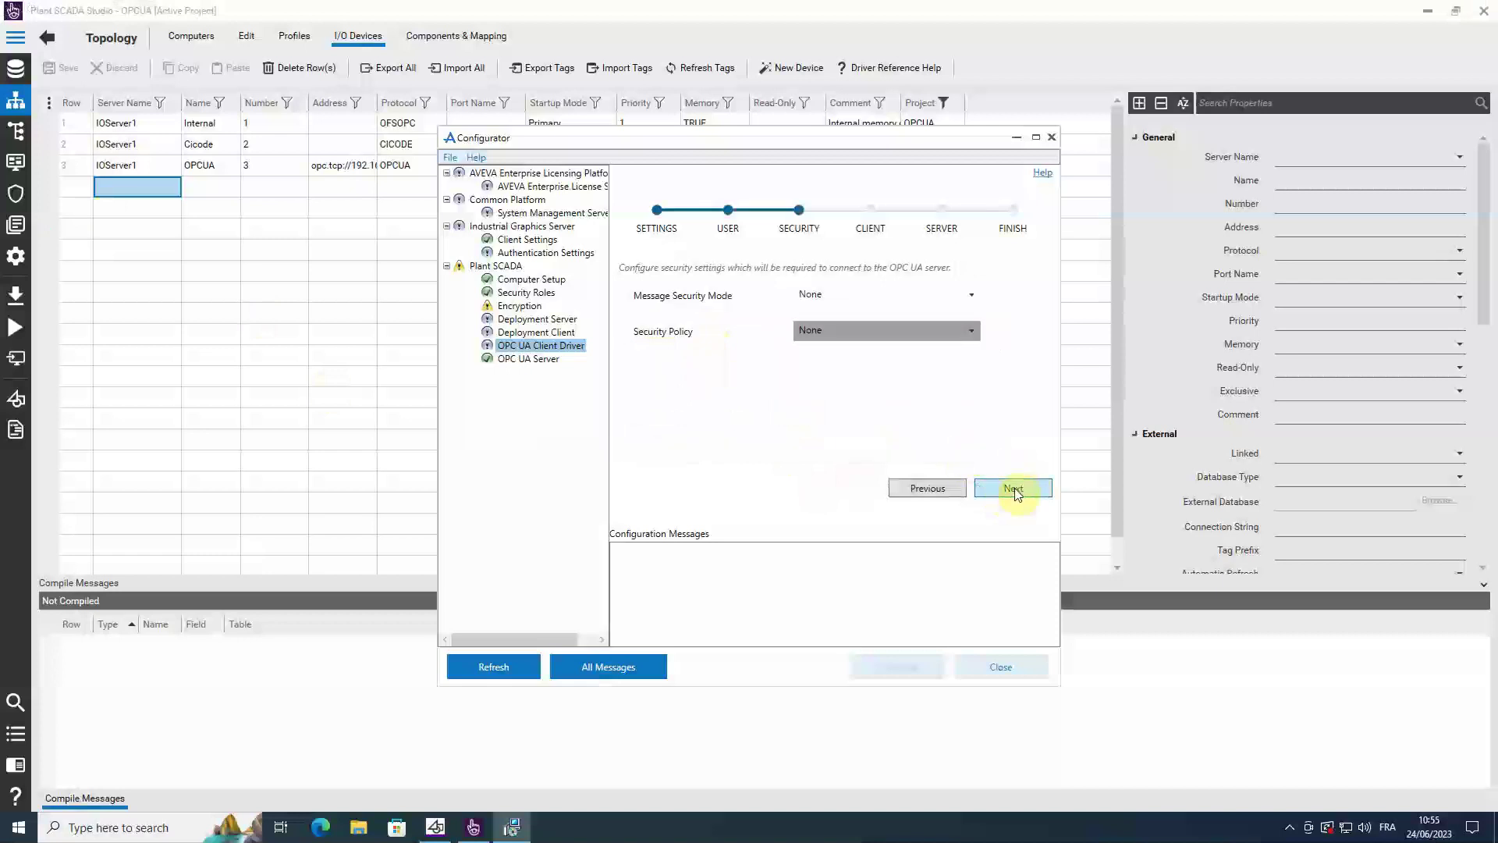
click(817, 305)
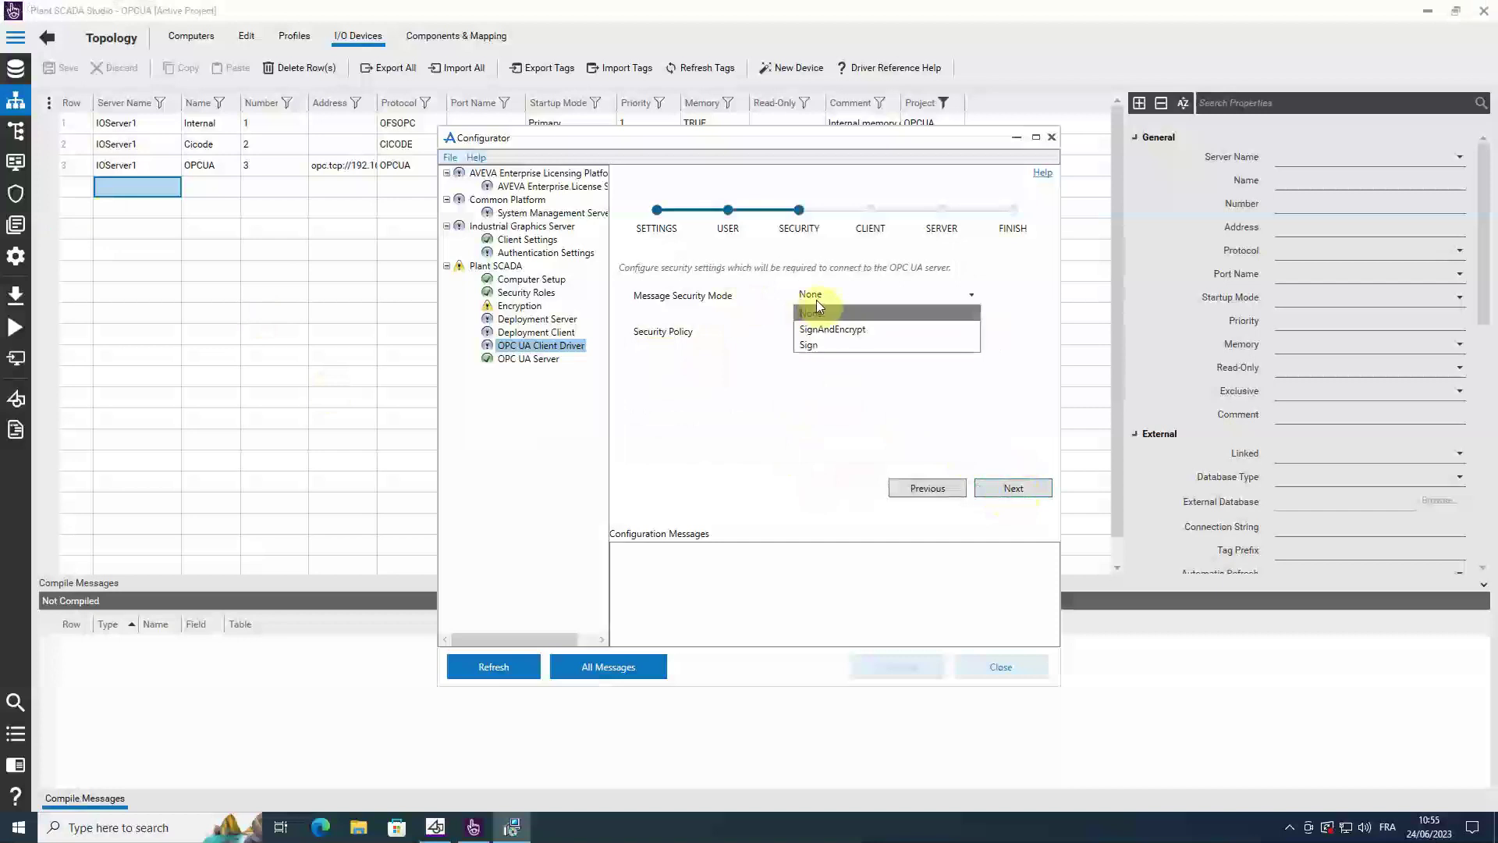
click(824, 300)
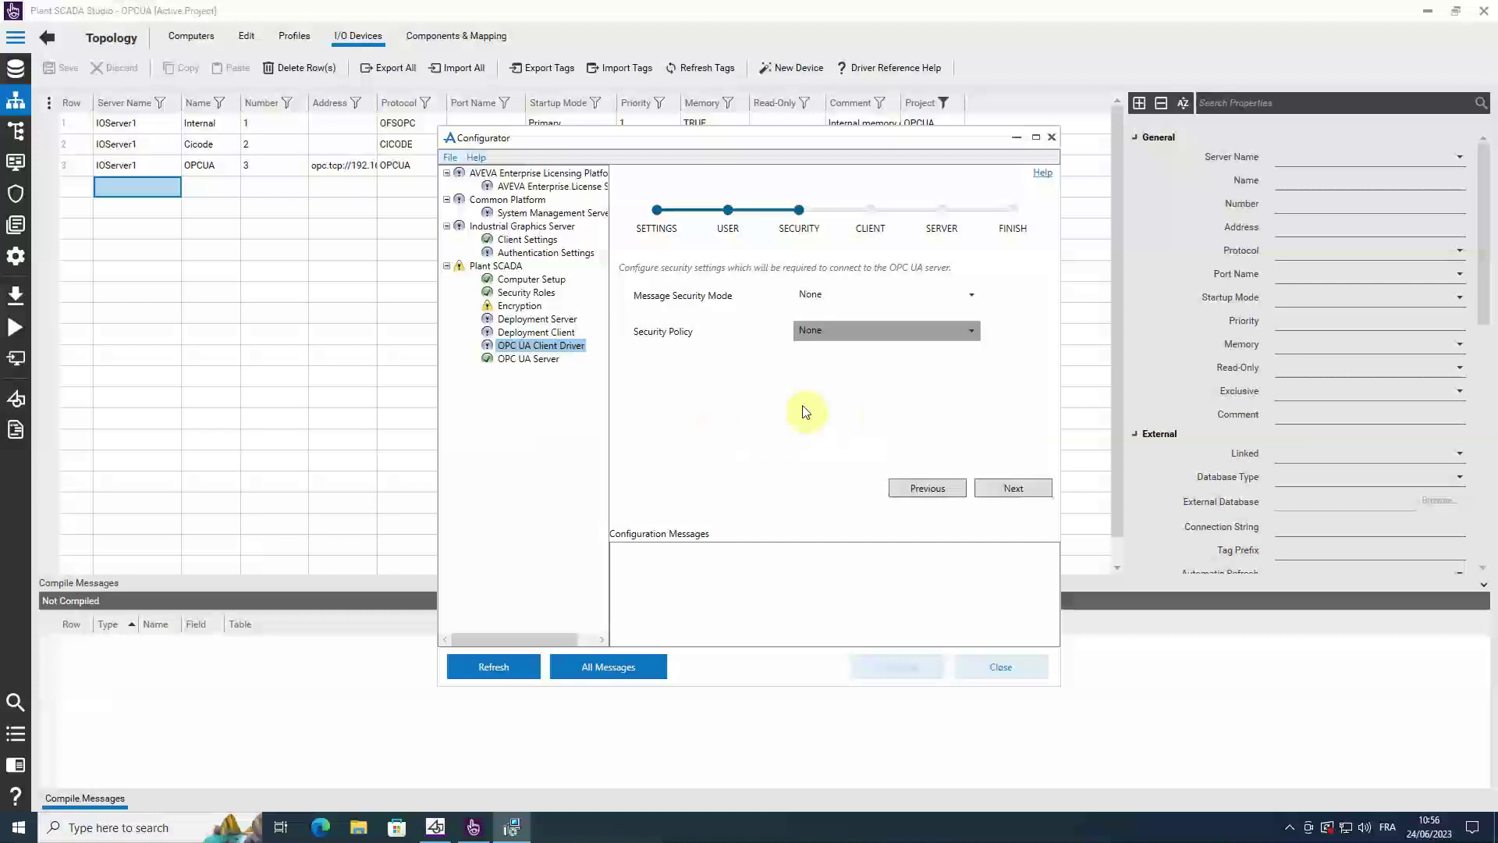
click(1015, 489)
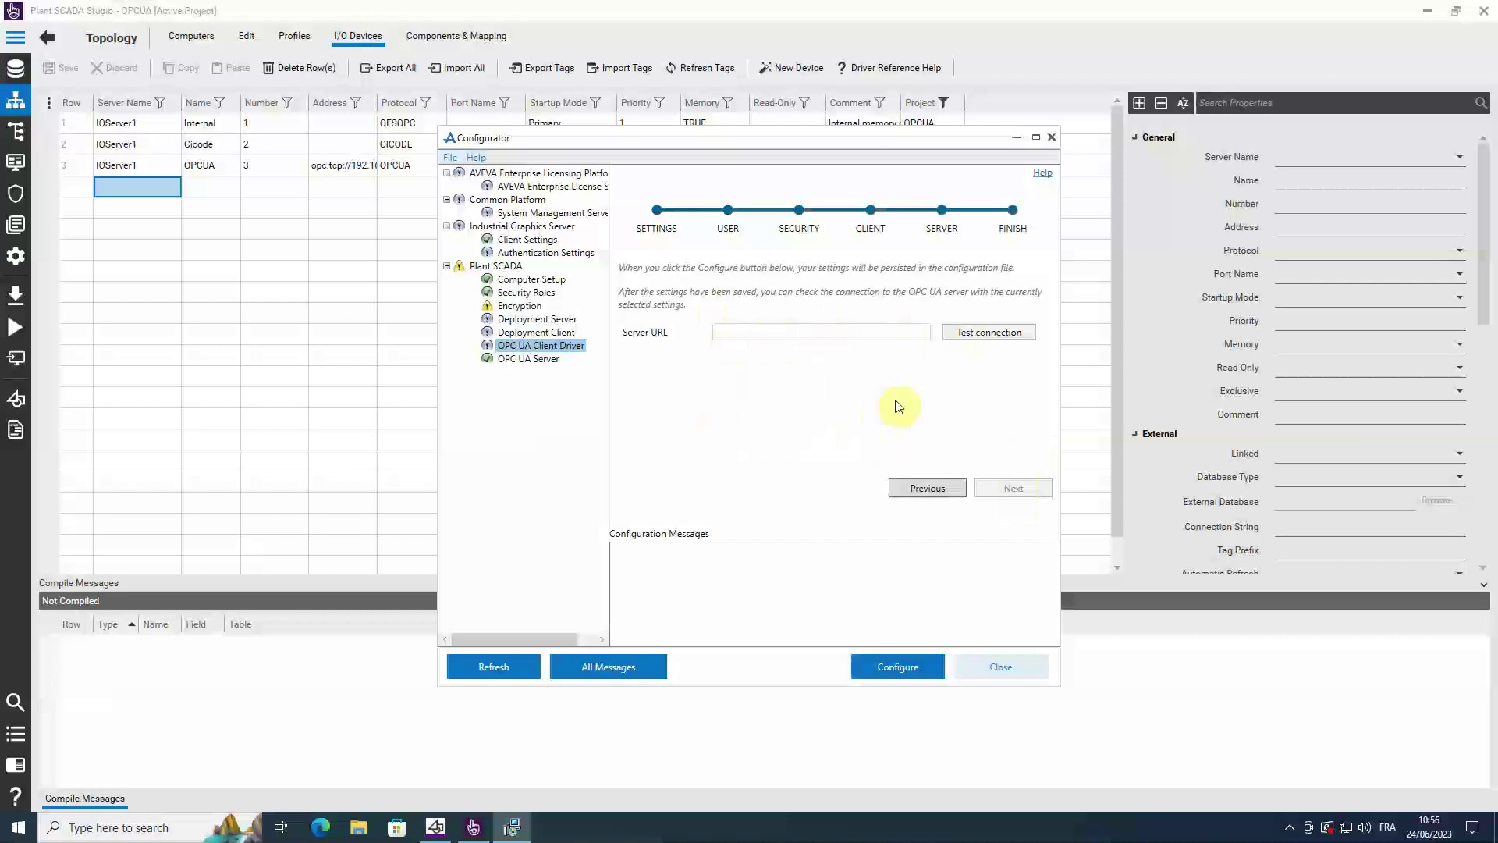
click(912, 669)
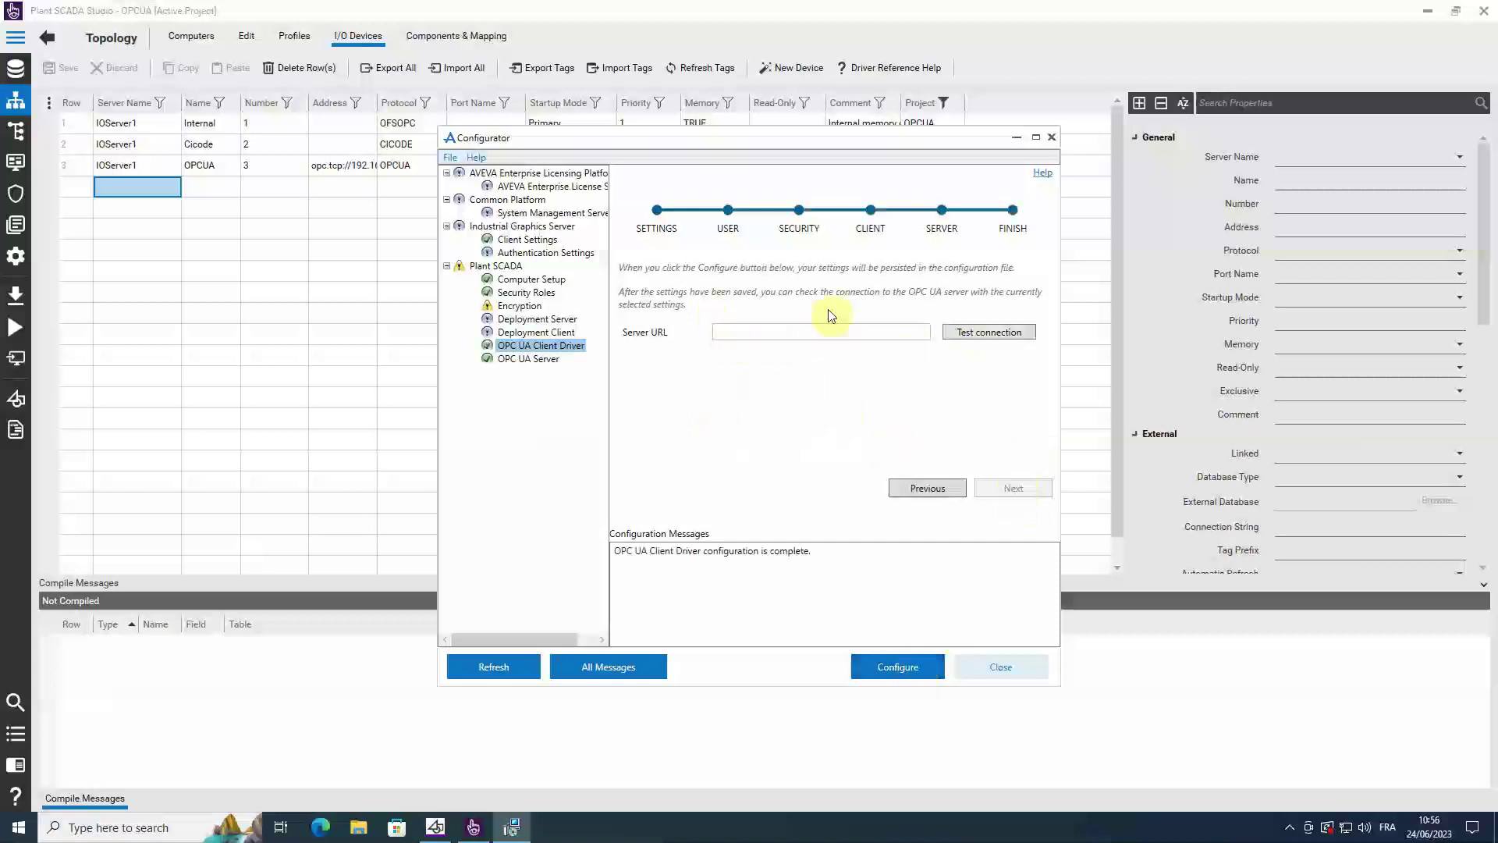
- Paste opc.tcp://192.168.0.1:4840 as the server URL, test the connection, and exit the Configurator
click(806, 331)
right_click(807, 331)
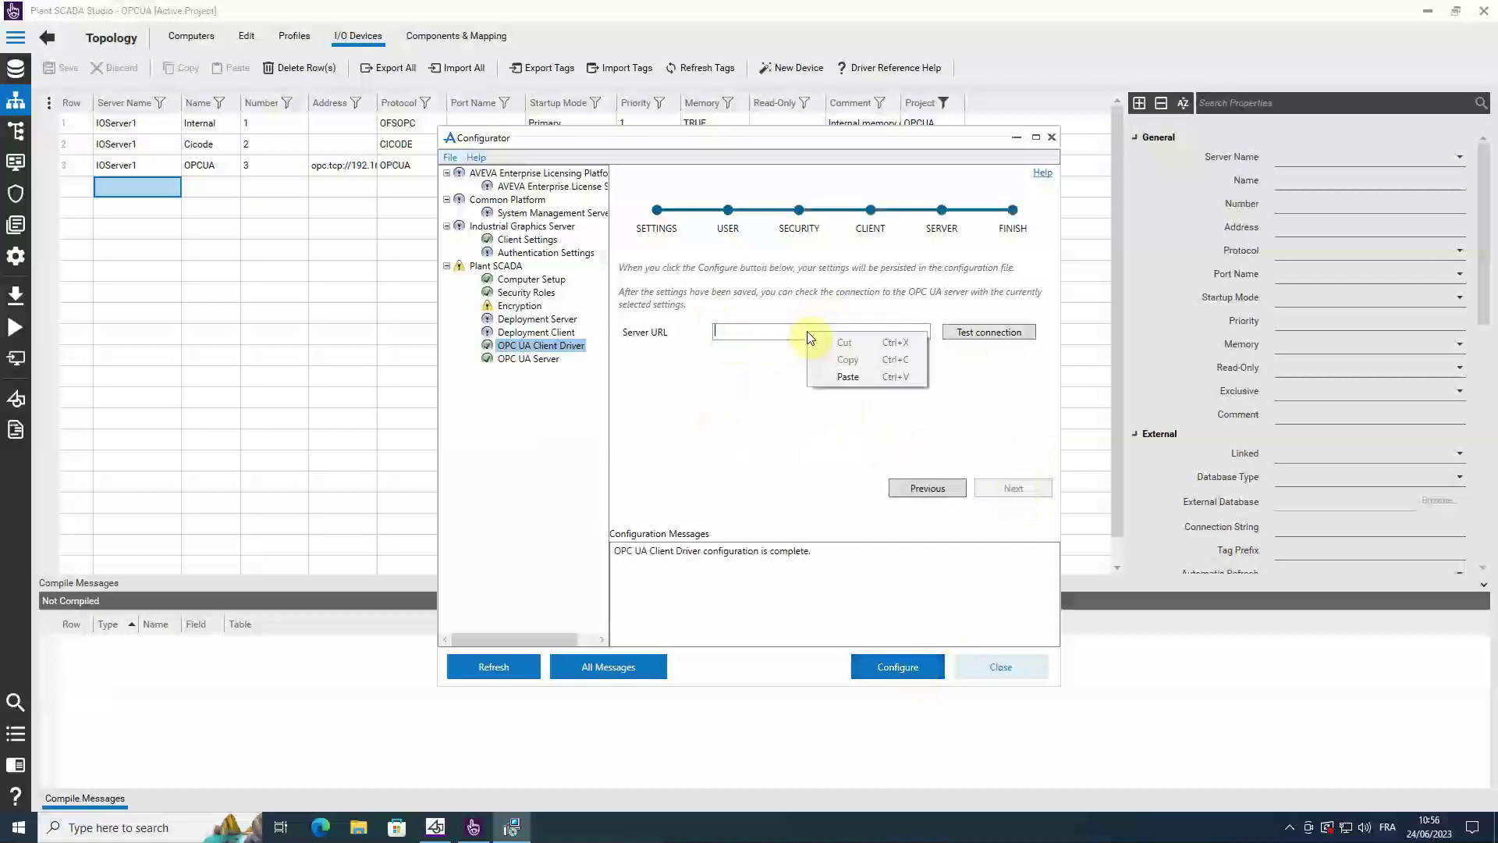
click(847, 378)
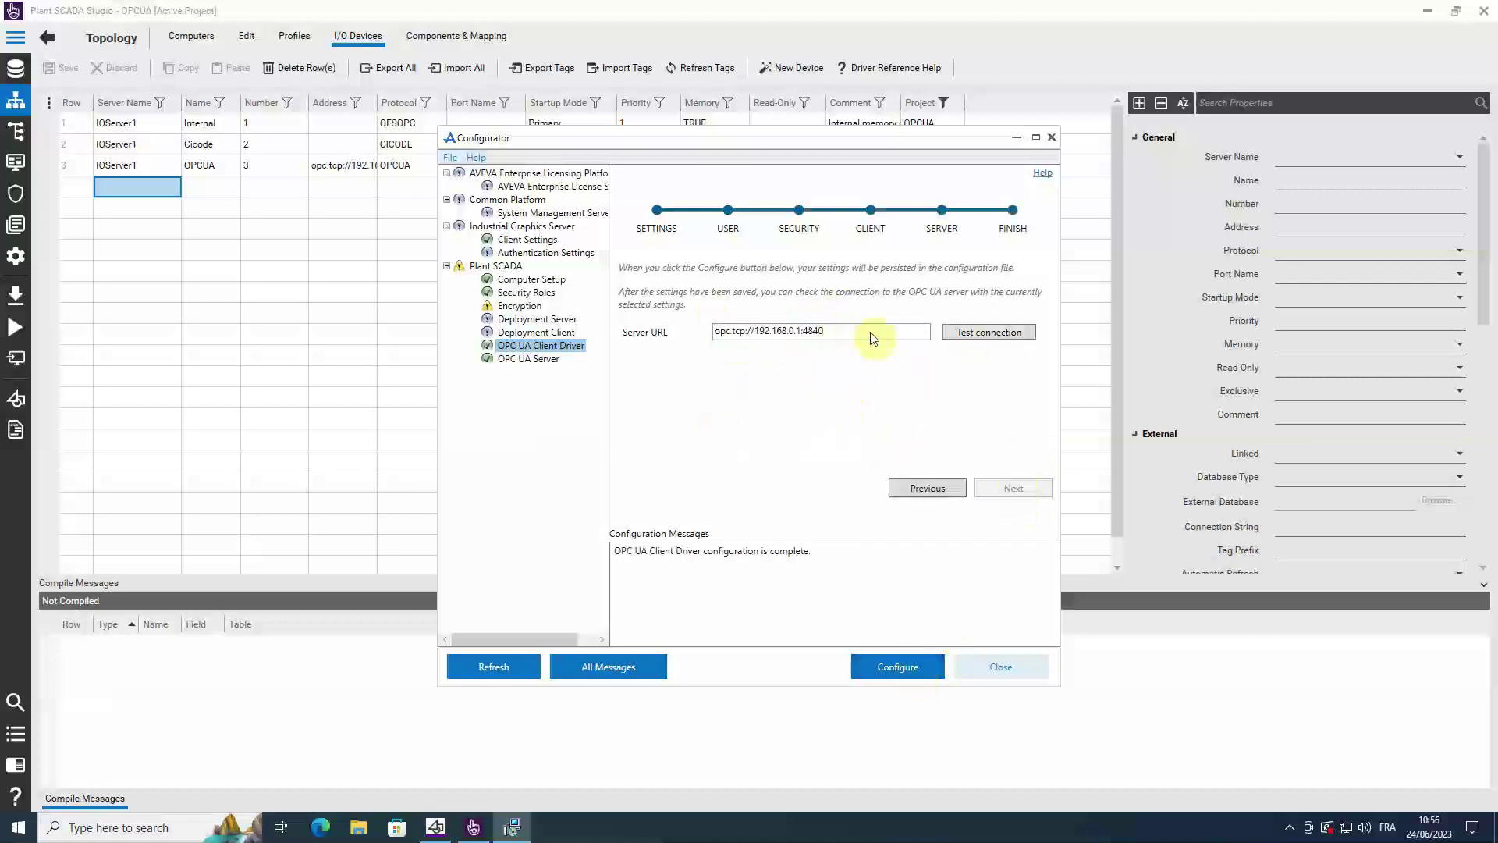
click(978, 343)
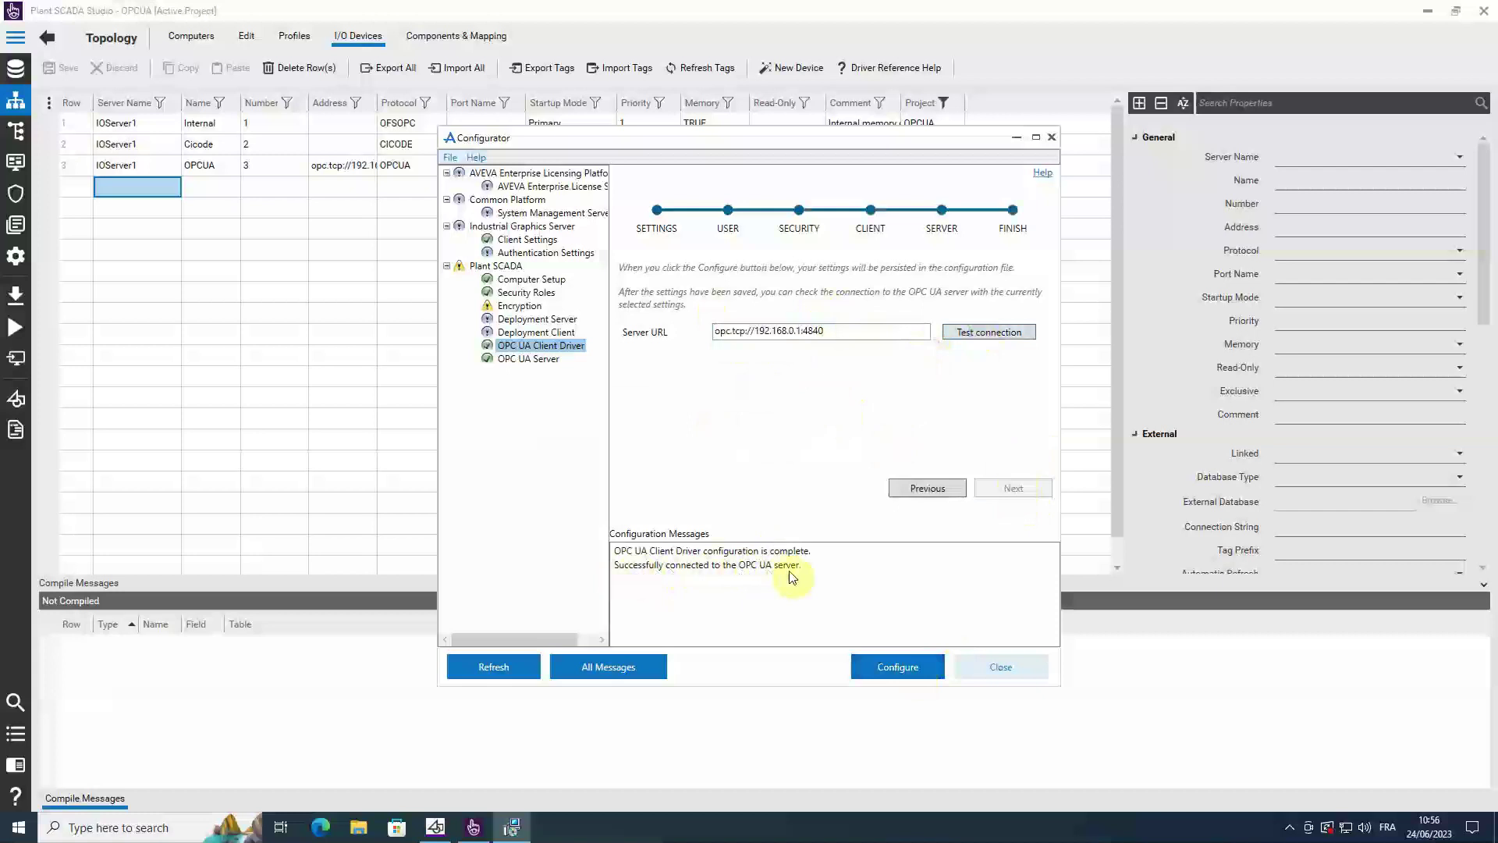
click(983, 673)
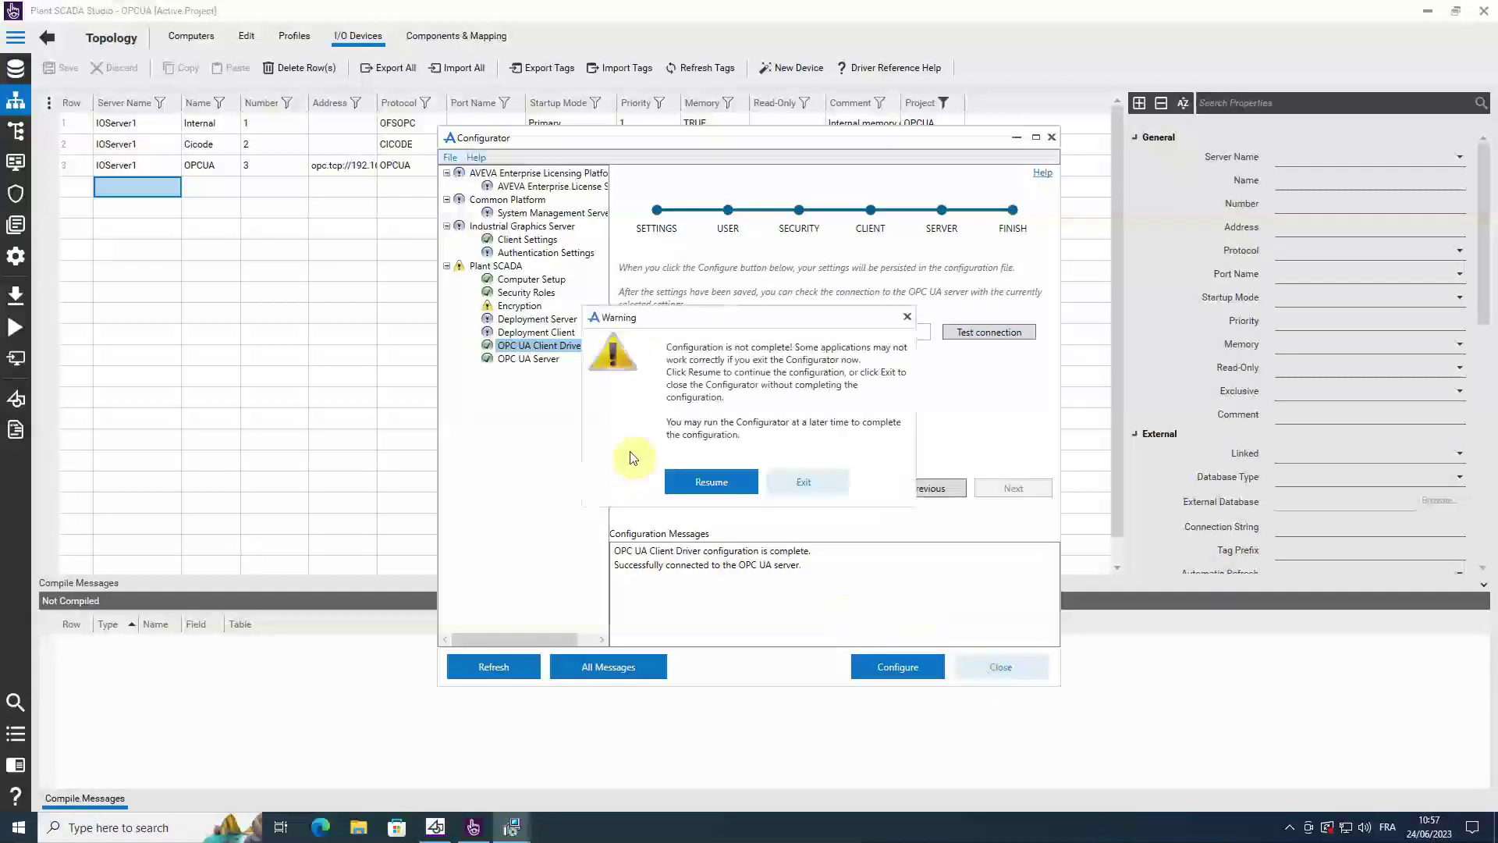
click(807, 482)
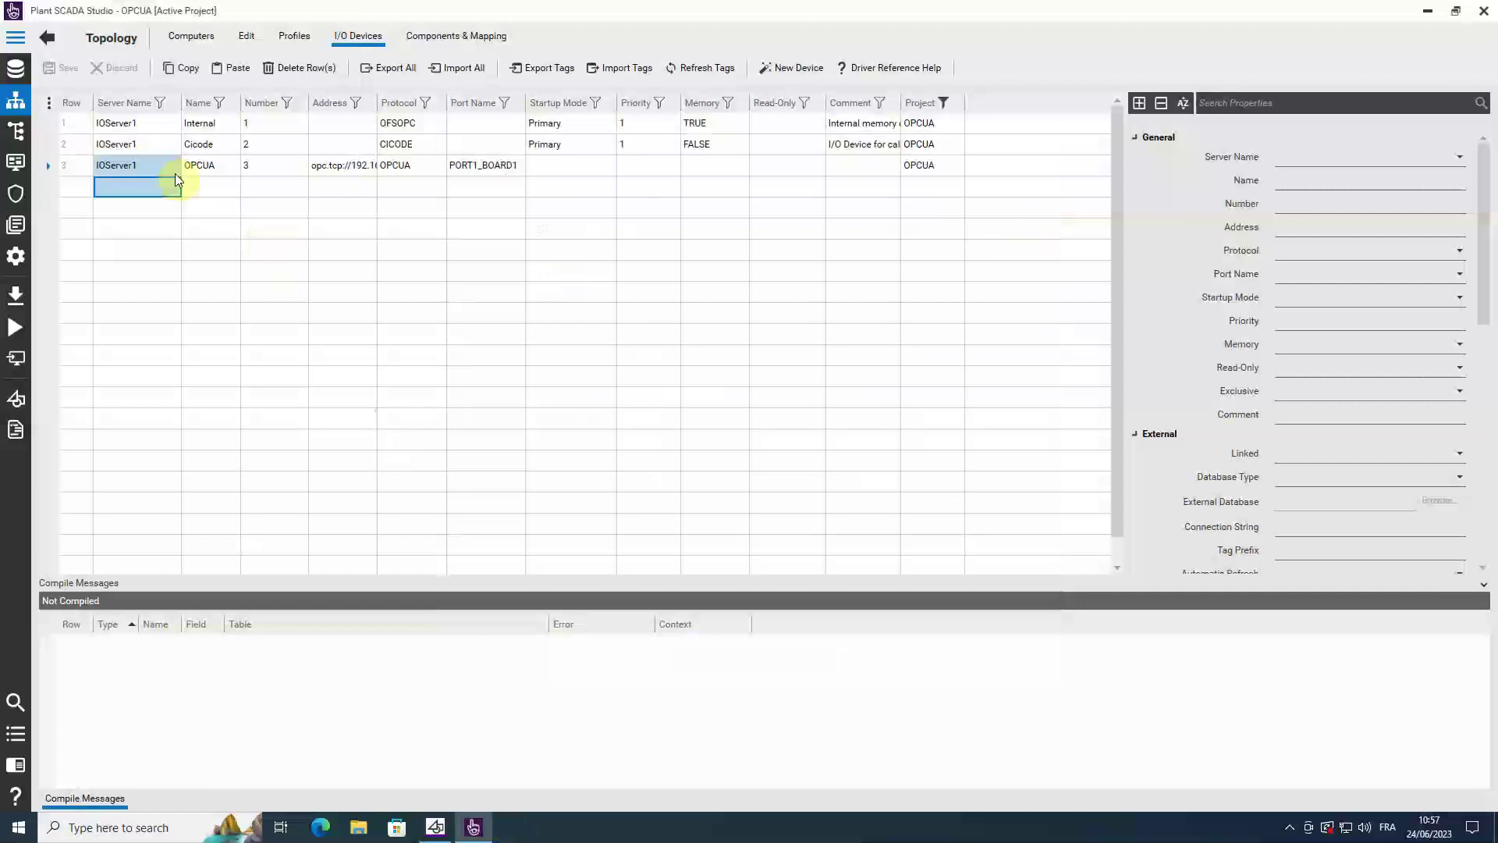
- Switch to TIA Portal, open Server interface_1, and capture its browse names and node types with the Snipping Tool
click(139, 173)
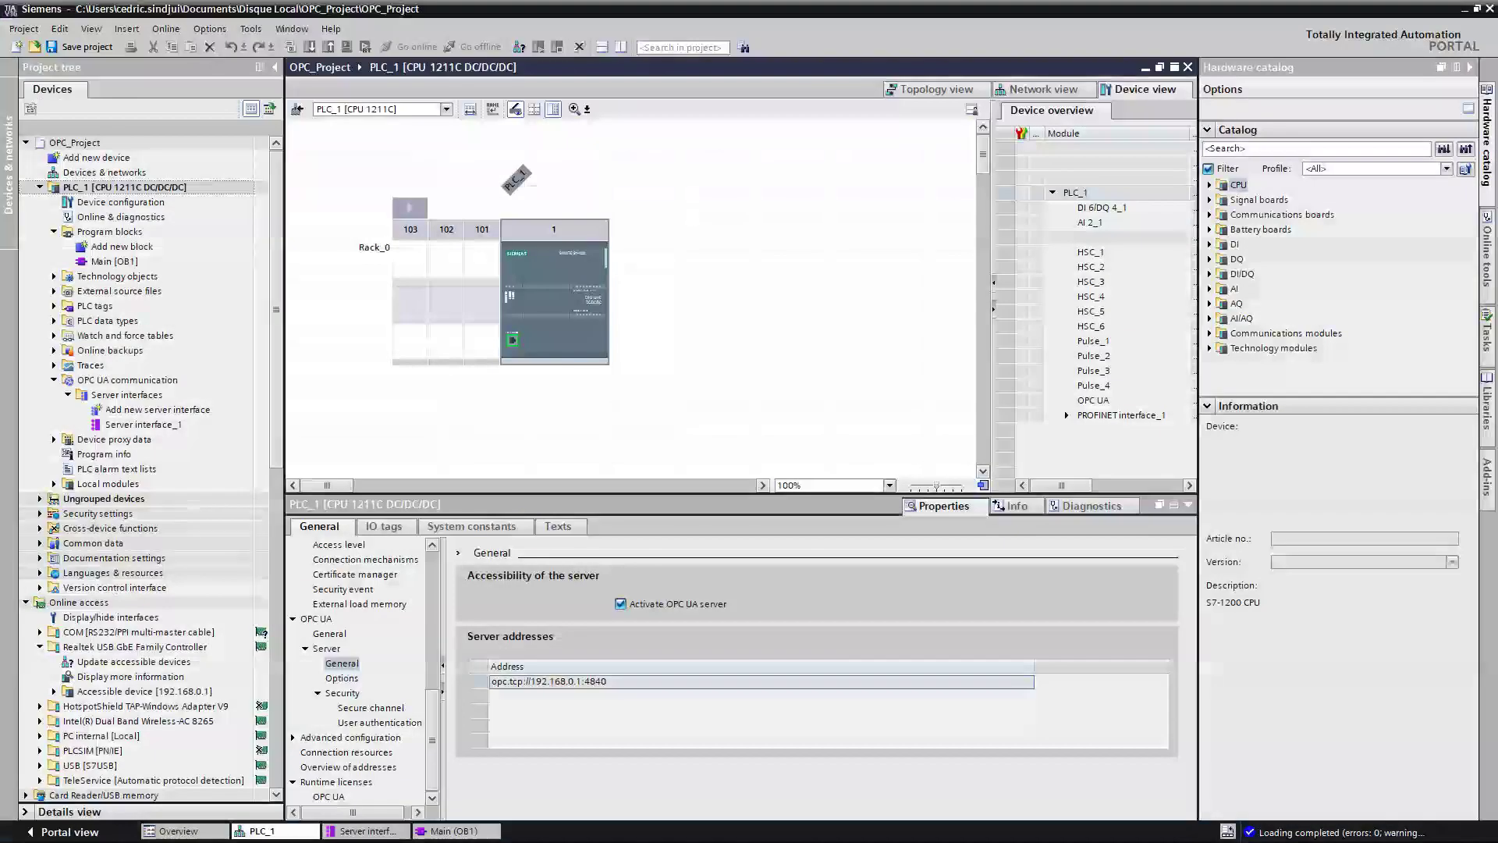
click(359, 832)
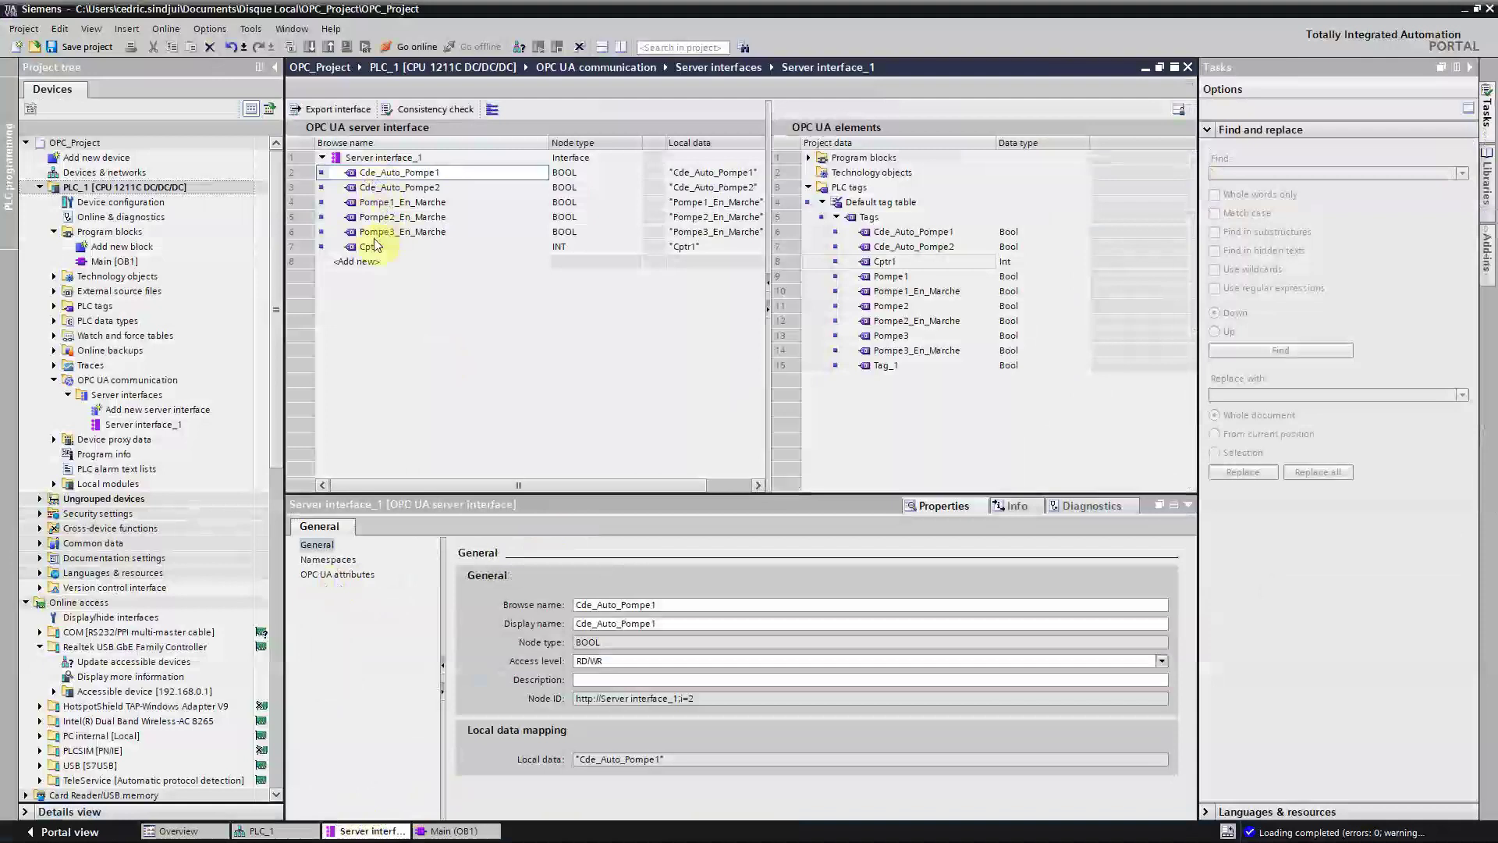
key(alt+Tab)
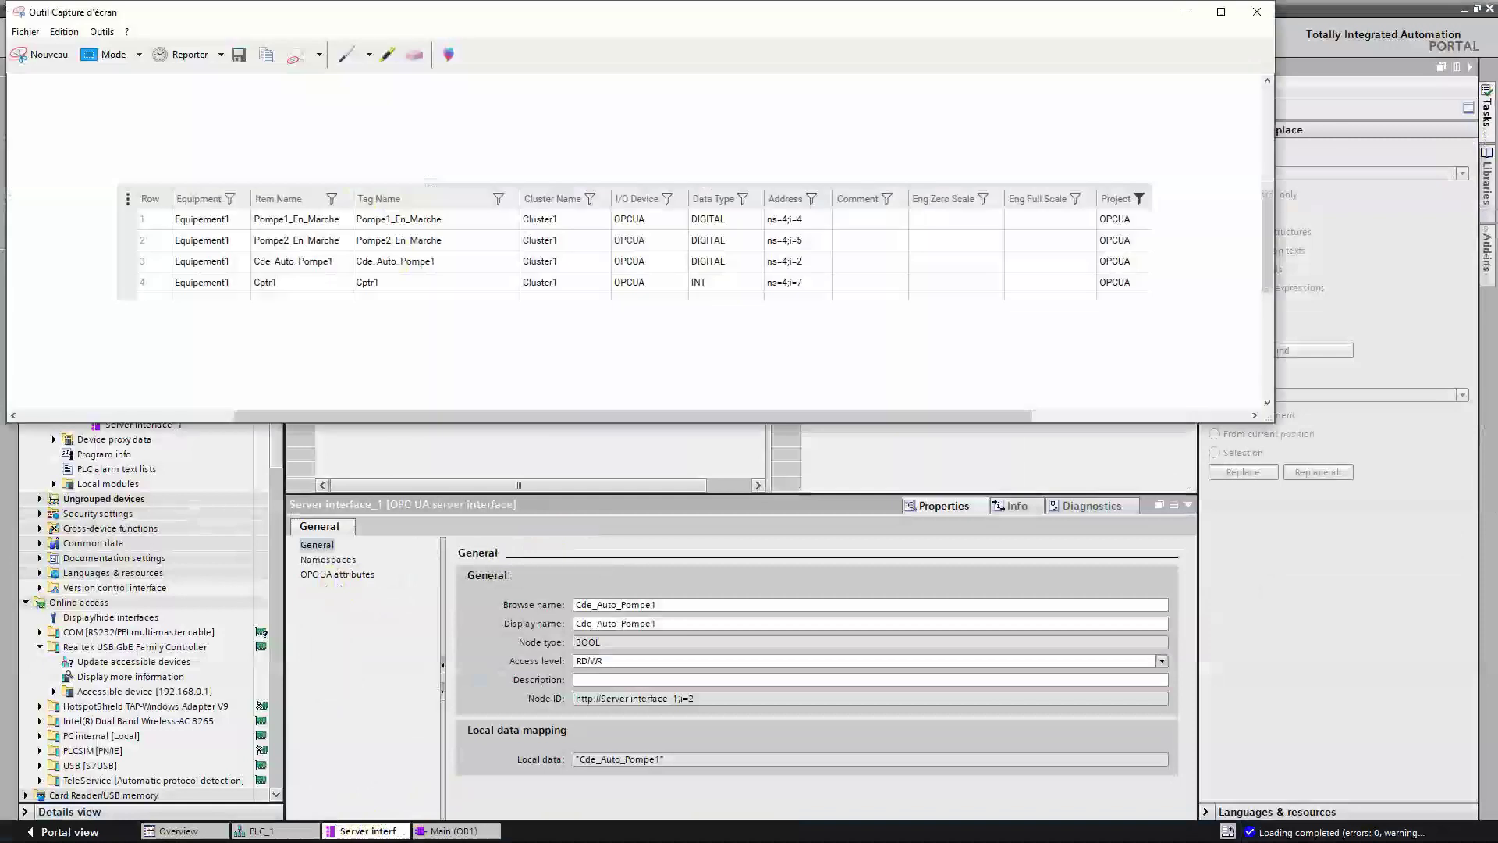
click(39, 56)
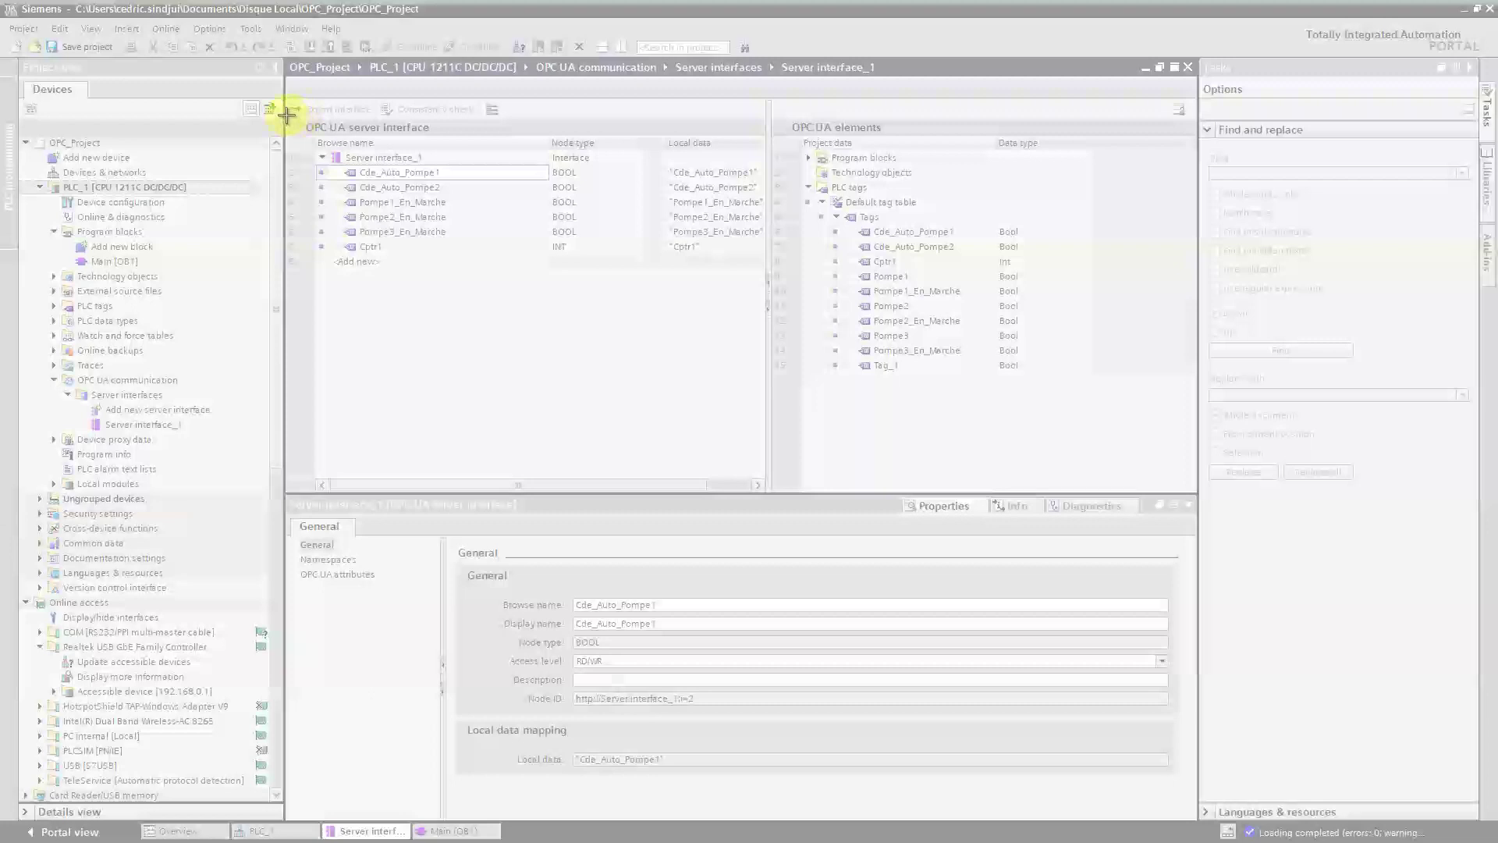
drag(286, 117, 599, 255)
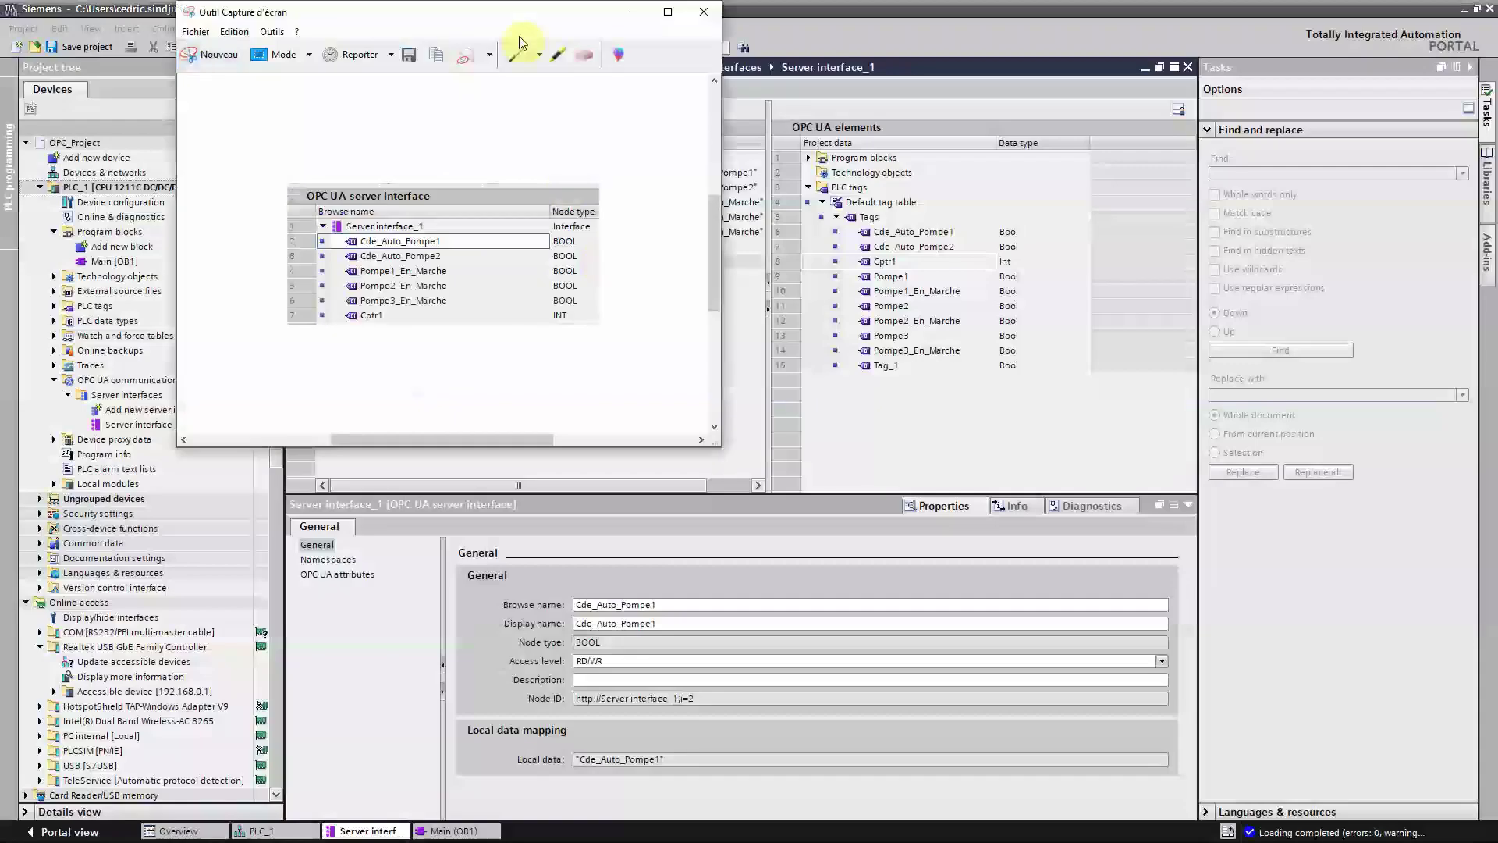
click(633, 11)
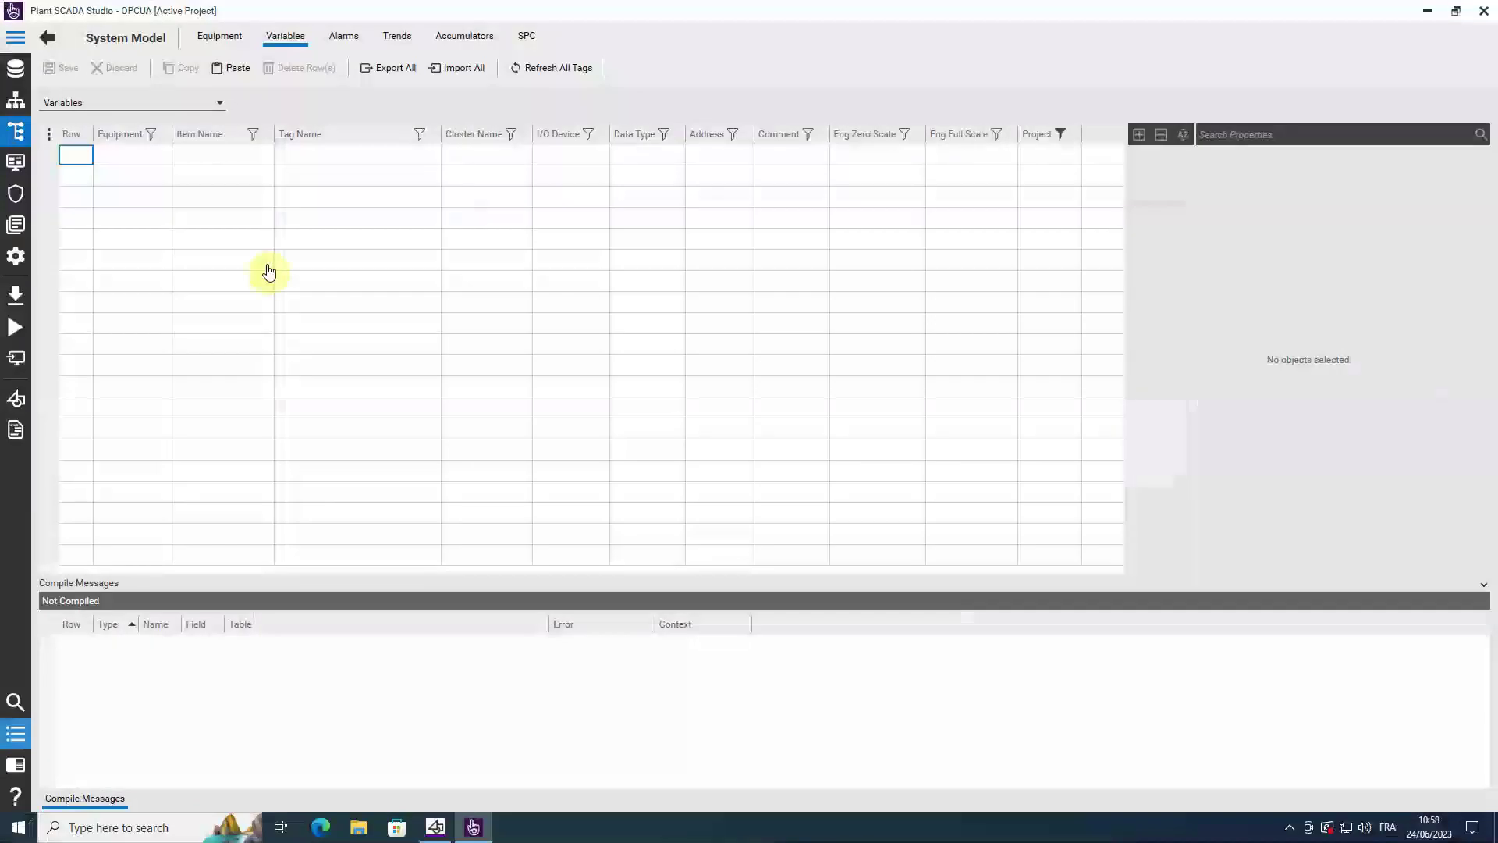
- In the Plant SCADA variables table, add a variable for Equipement1 with item name and tag name Cde_Auto_Pompe1
click(148, 161)
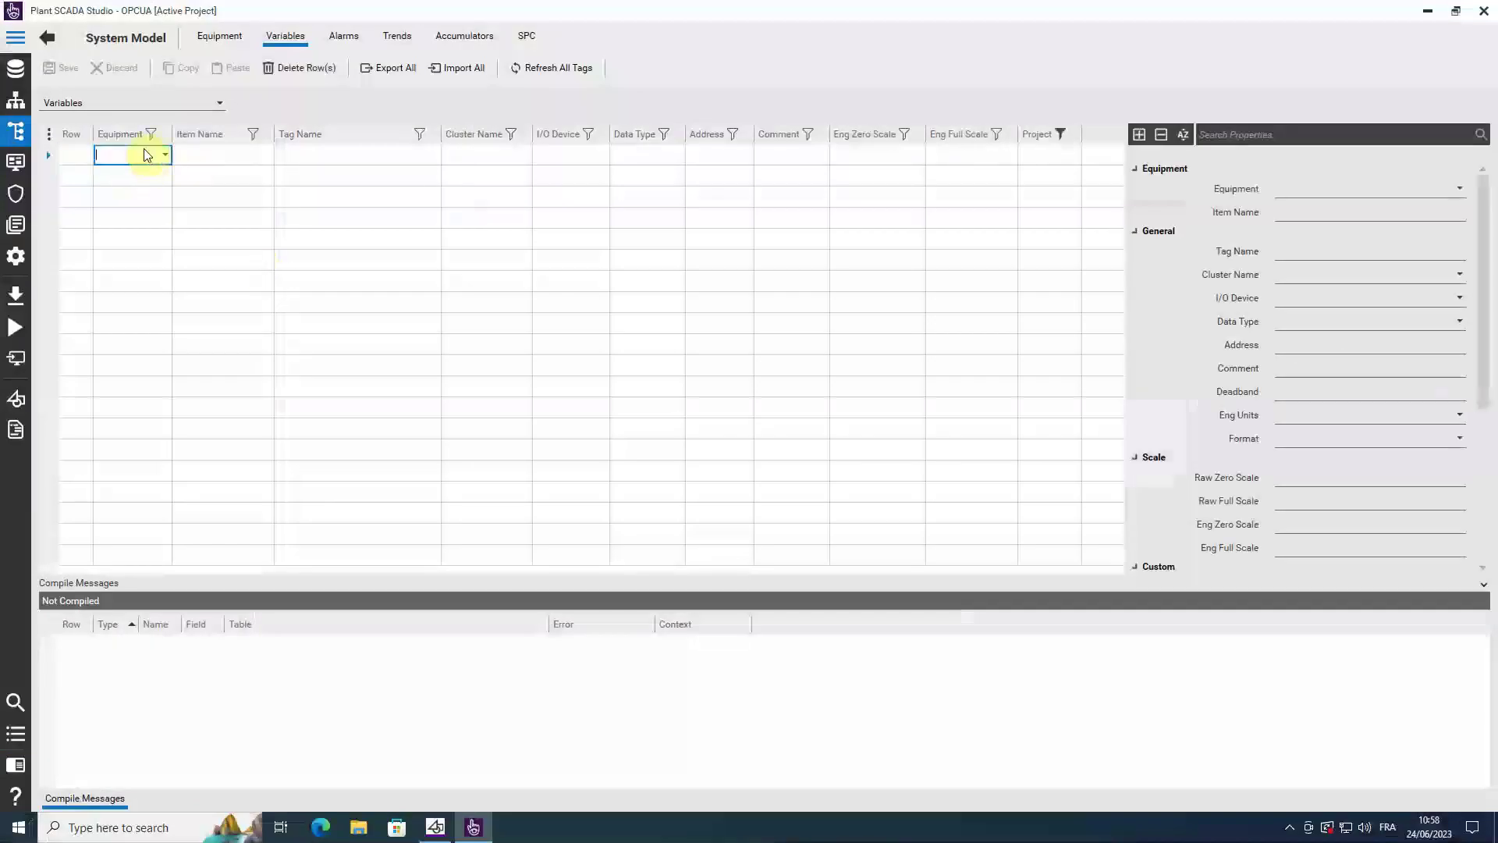
click(154, 171)
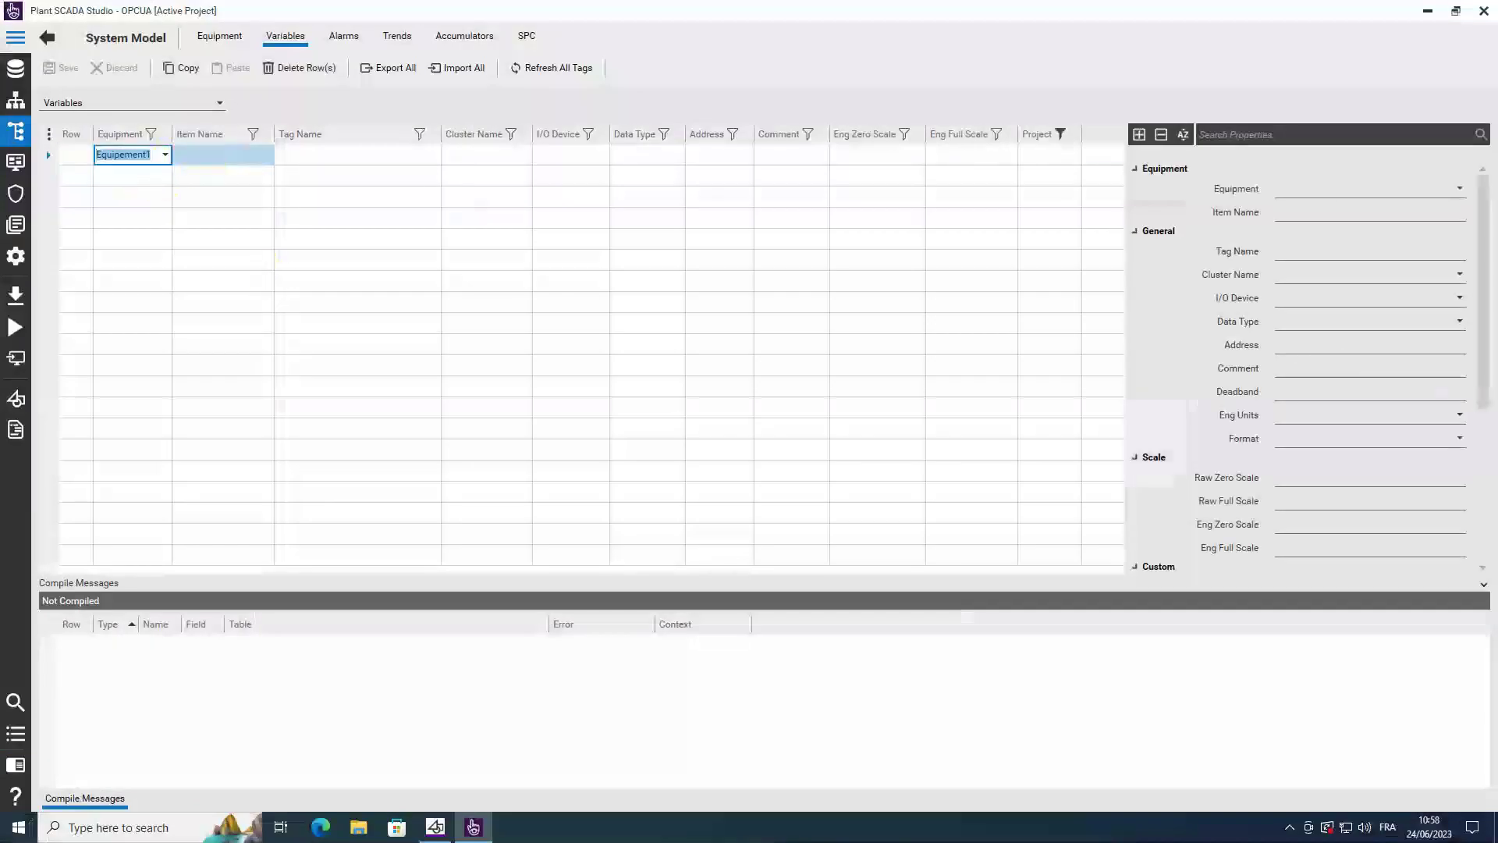
click(197, 155)
text(C)
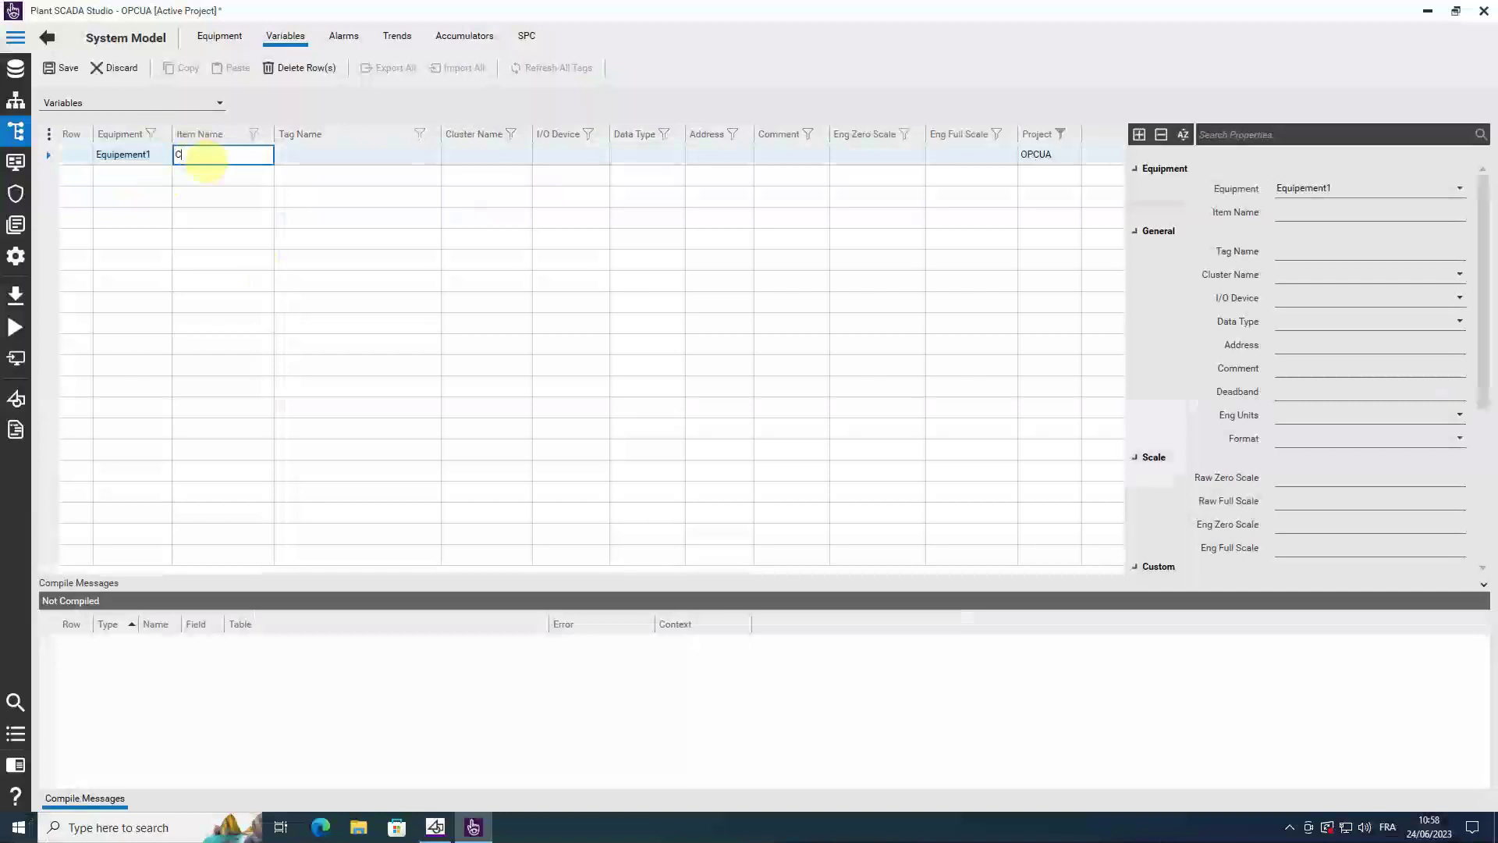
text(de_Auto_Pompe1)
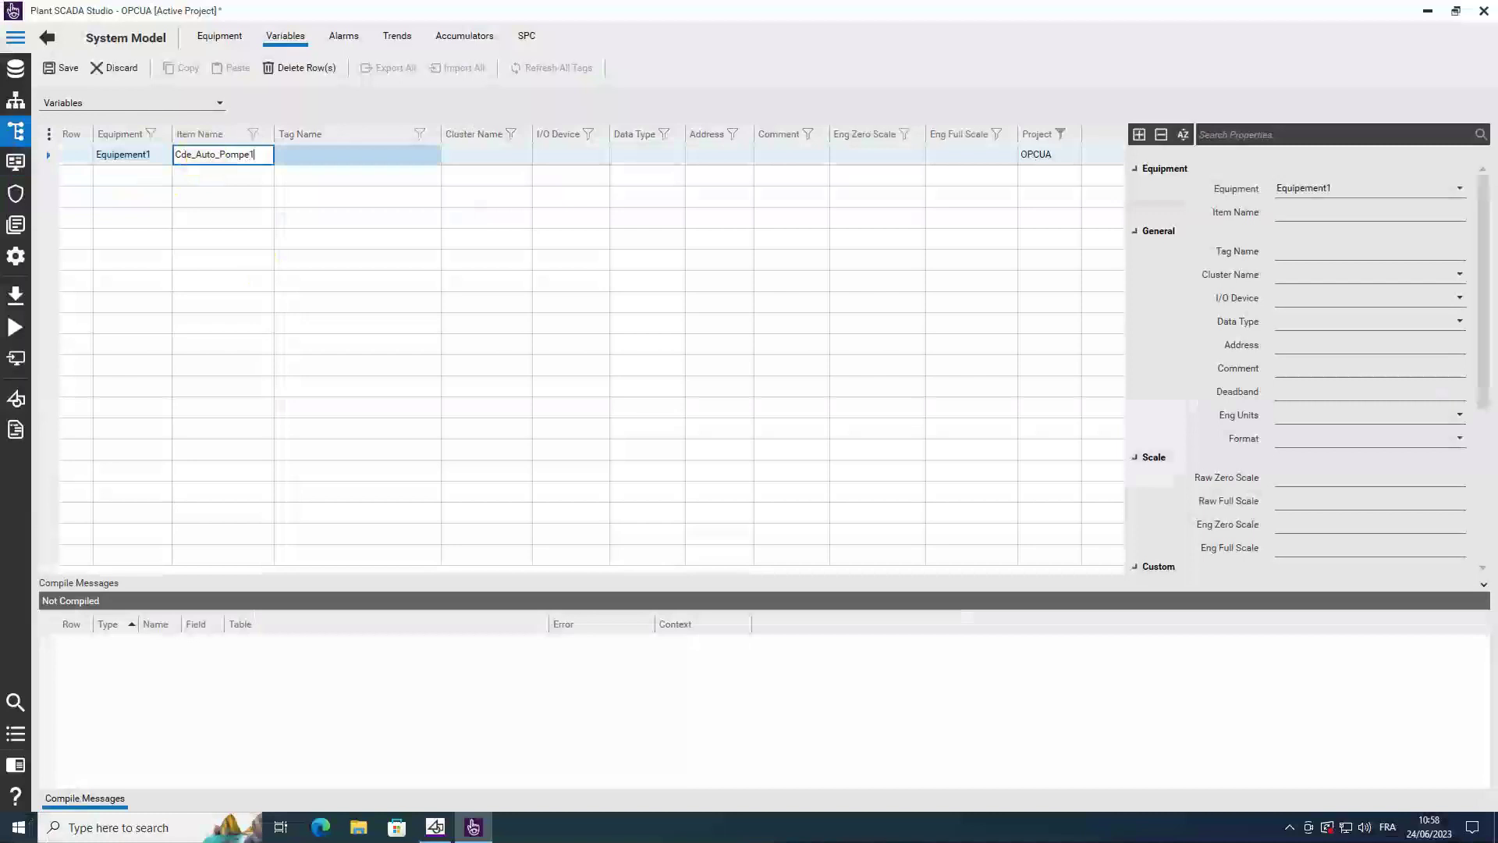
drag(257, 153, 164, 153)
key(ctrl+c)
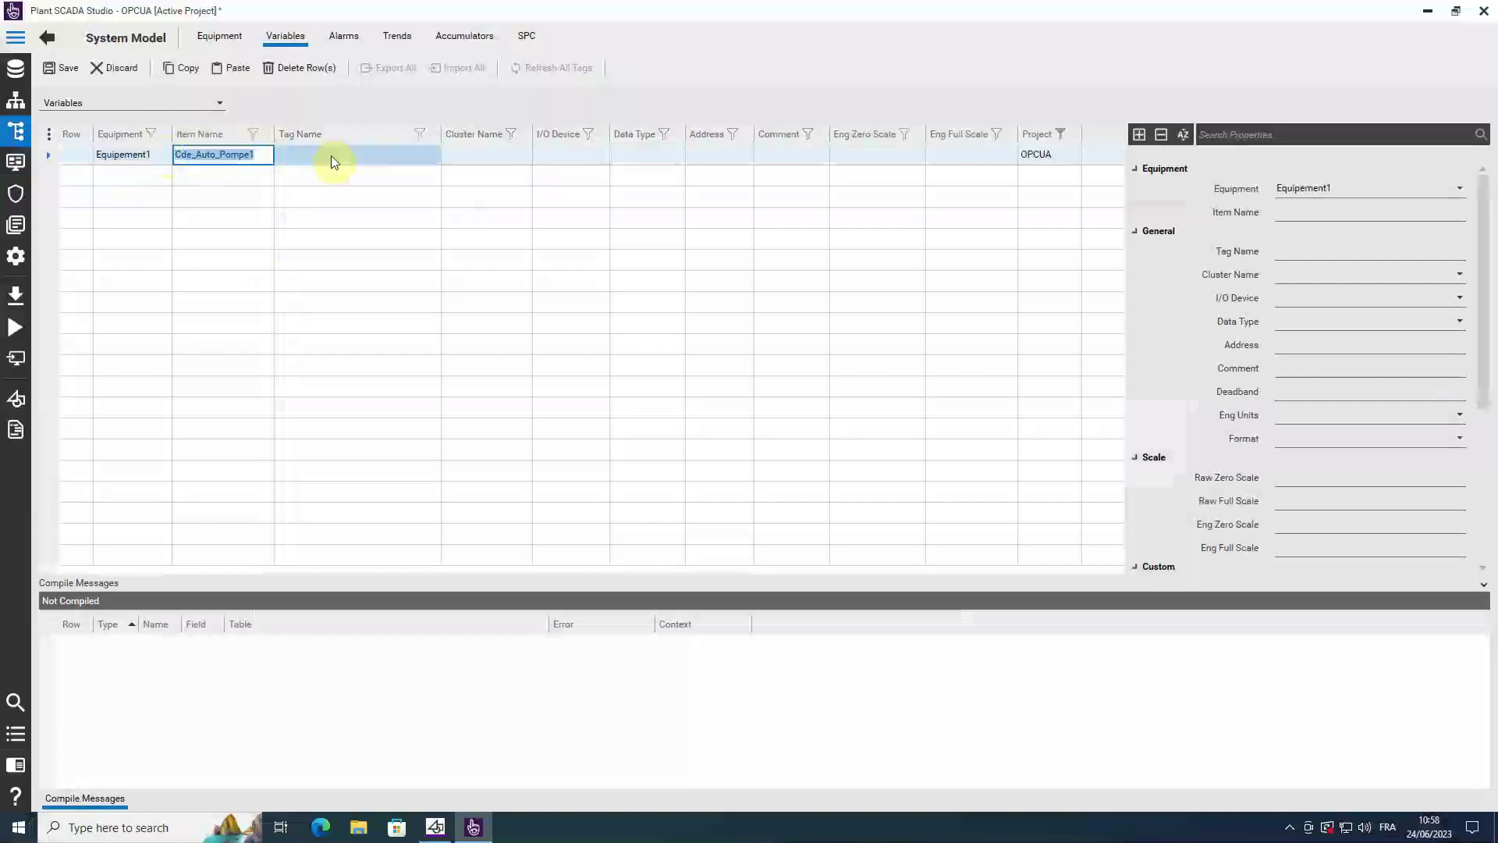
click(331, 156)
key(ctrl+v)
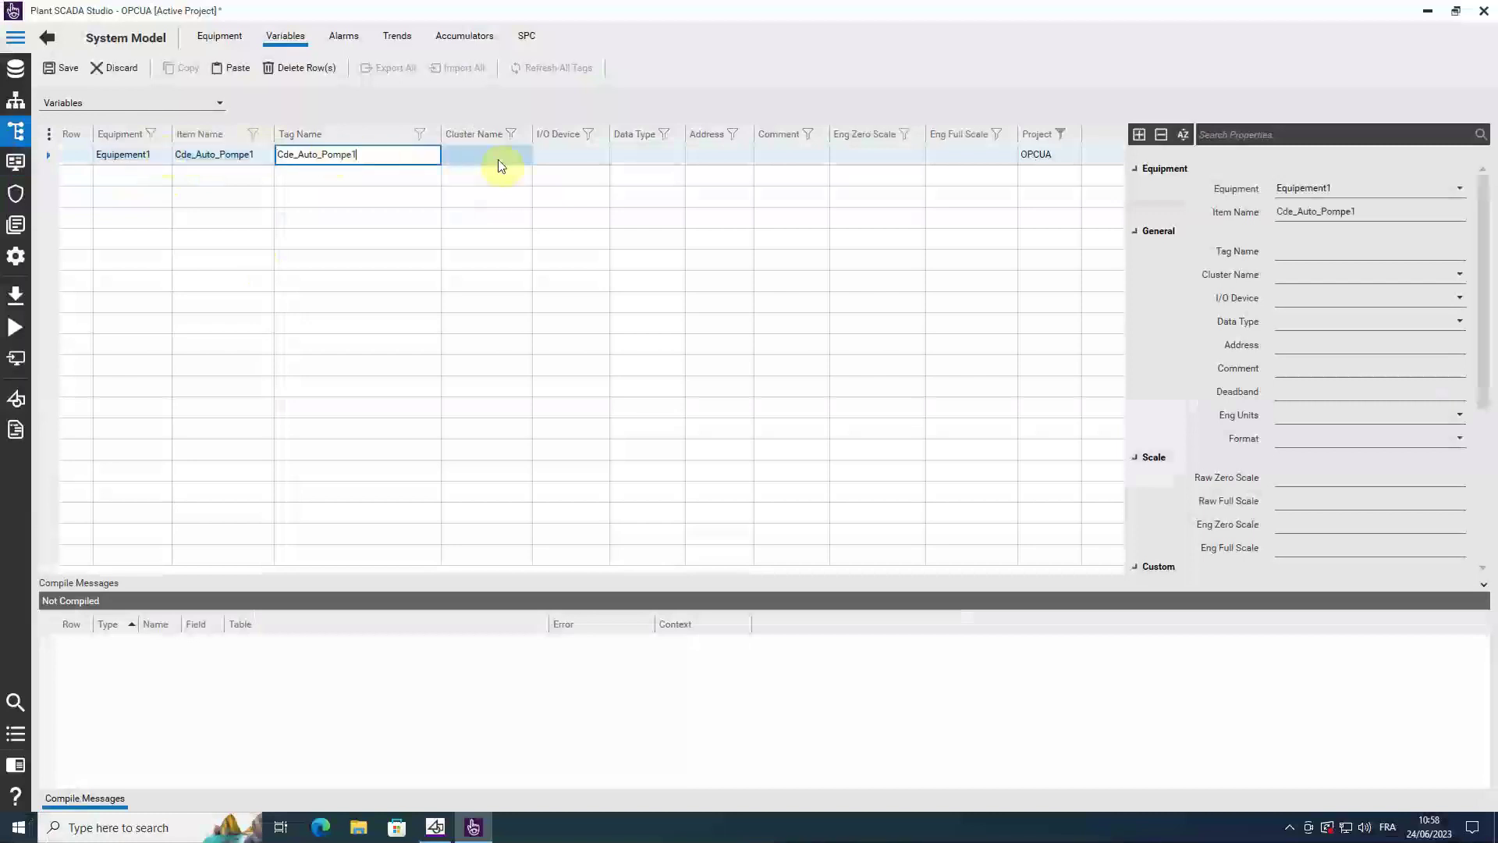
- Assign Cde_Auto_Pompe1 to cluster Cluster1 and I/O device OPCUA with data type DIGITAL
click(500, 160)
click(526, 155)
click(515, 171)
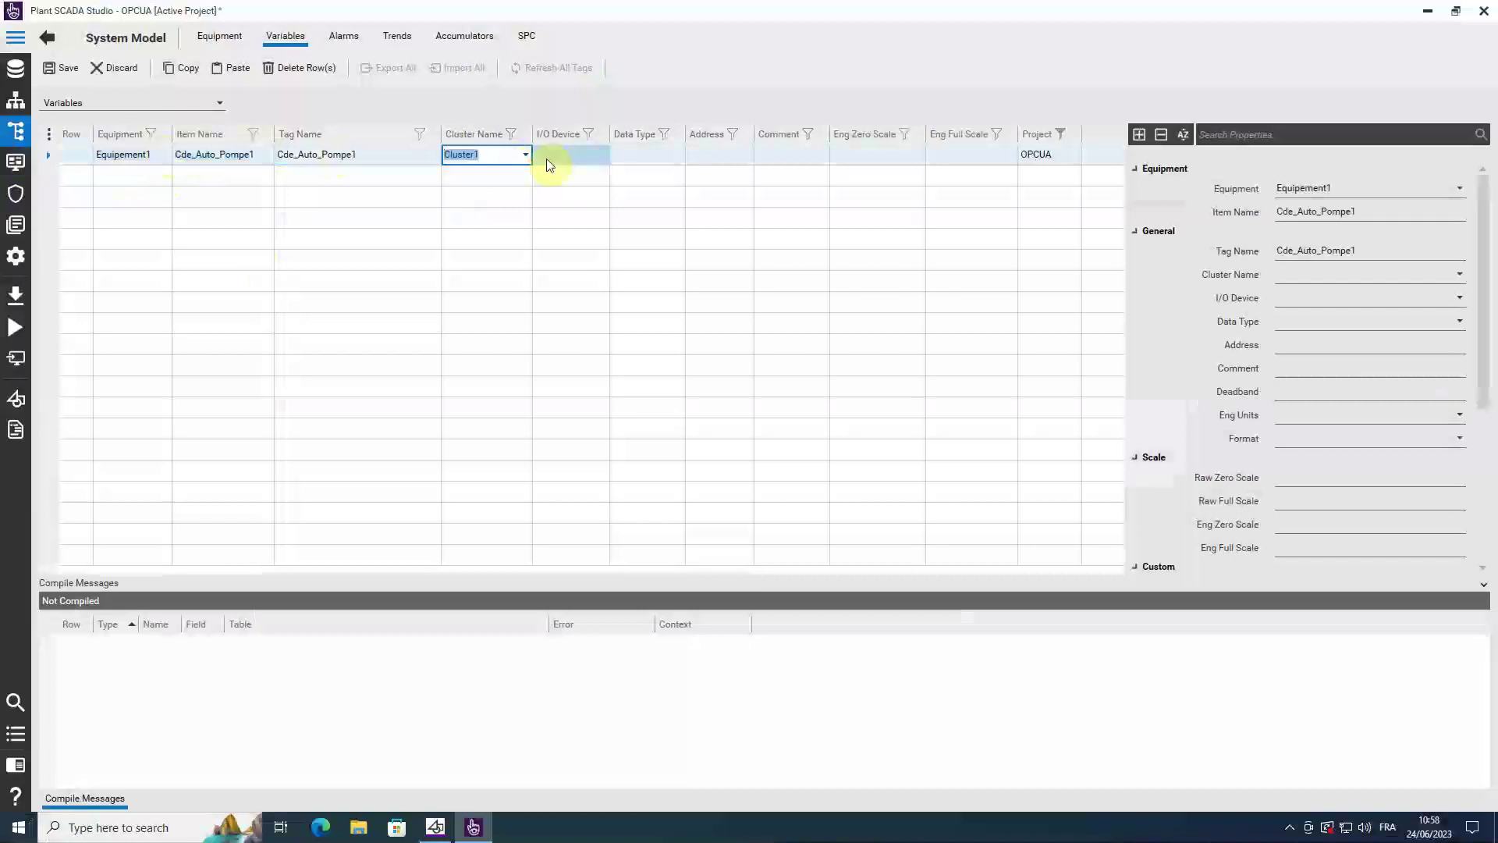
click(582, 154)
click(605, 156)
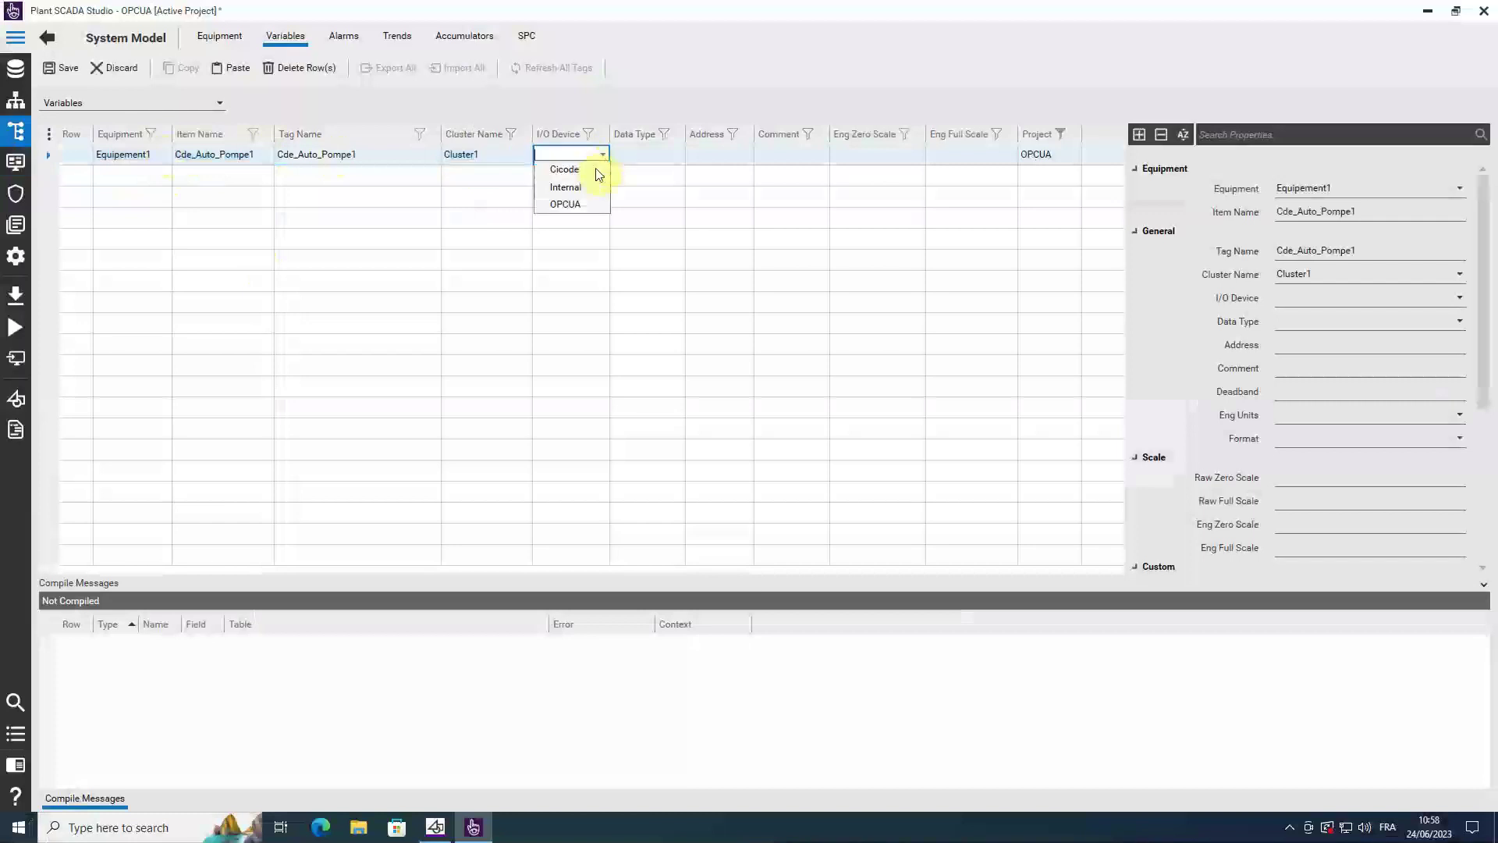
click(569, 207)
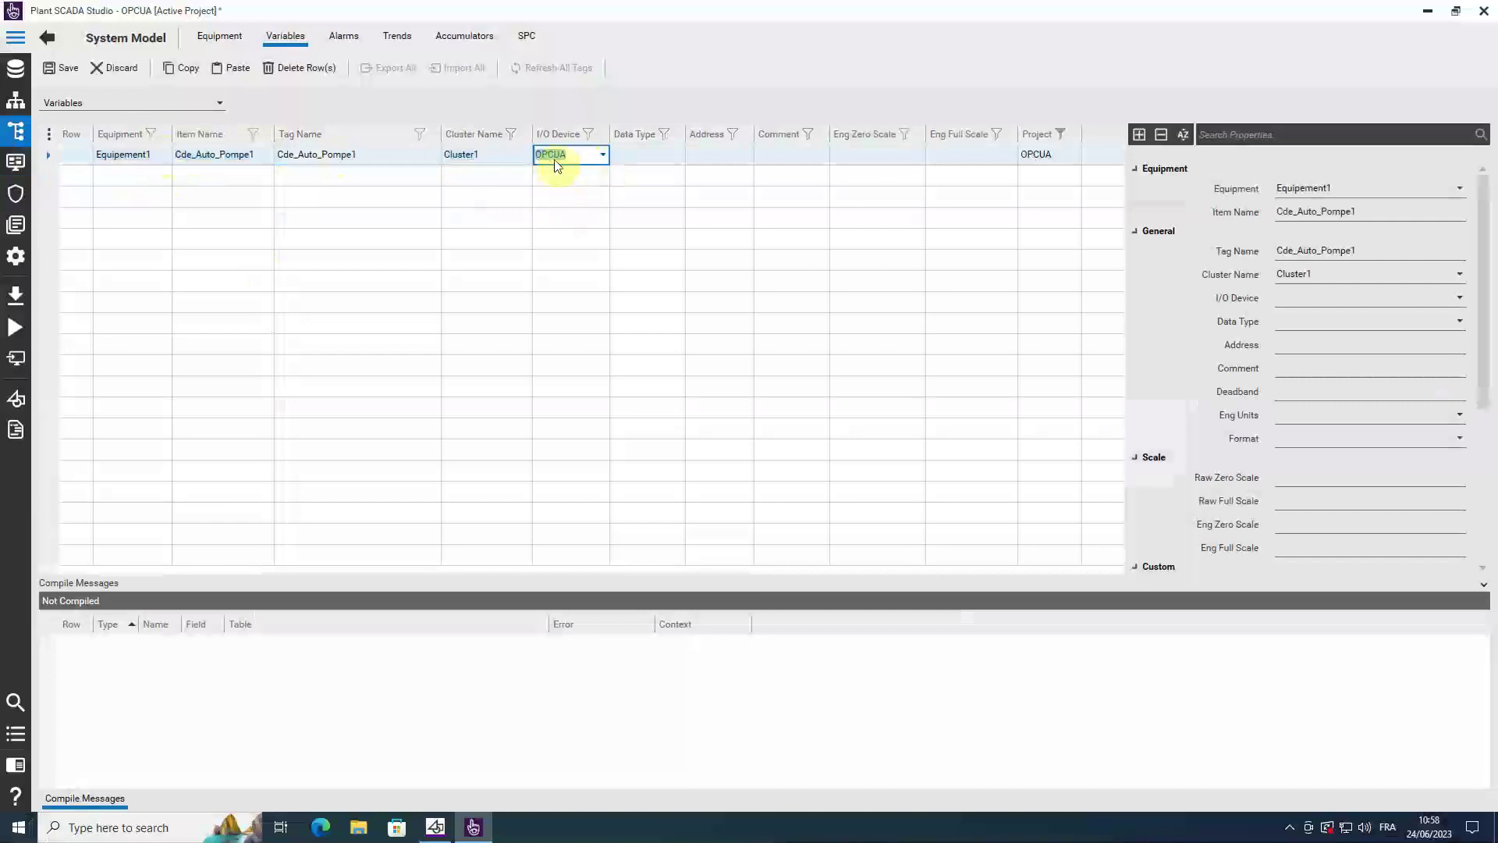
click(662, 155)
click(678, 154)
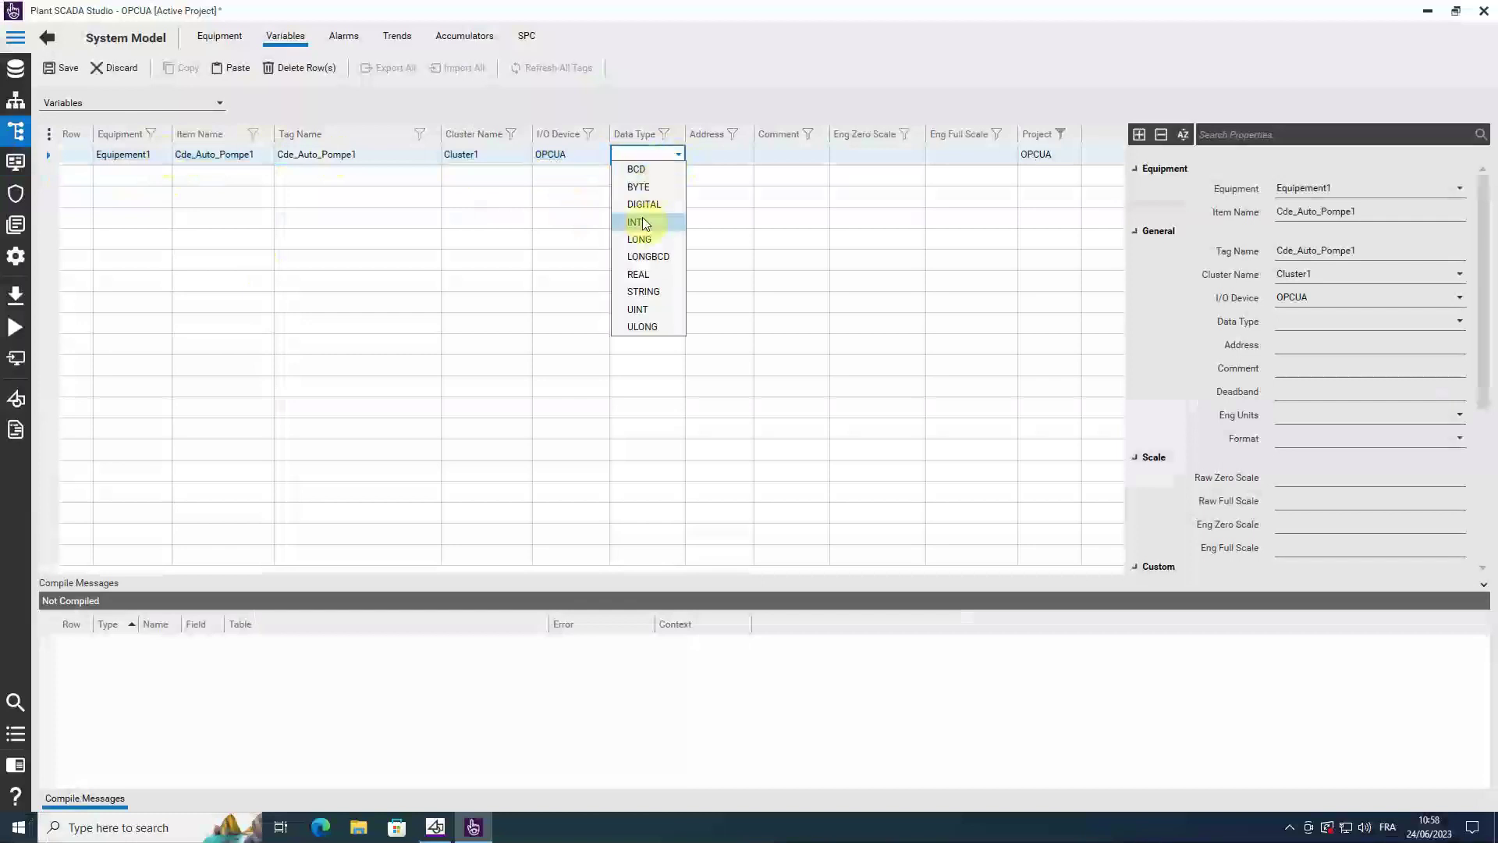
click(649, 203)
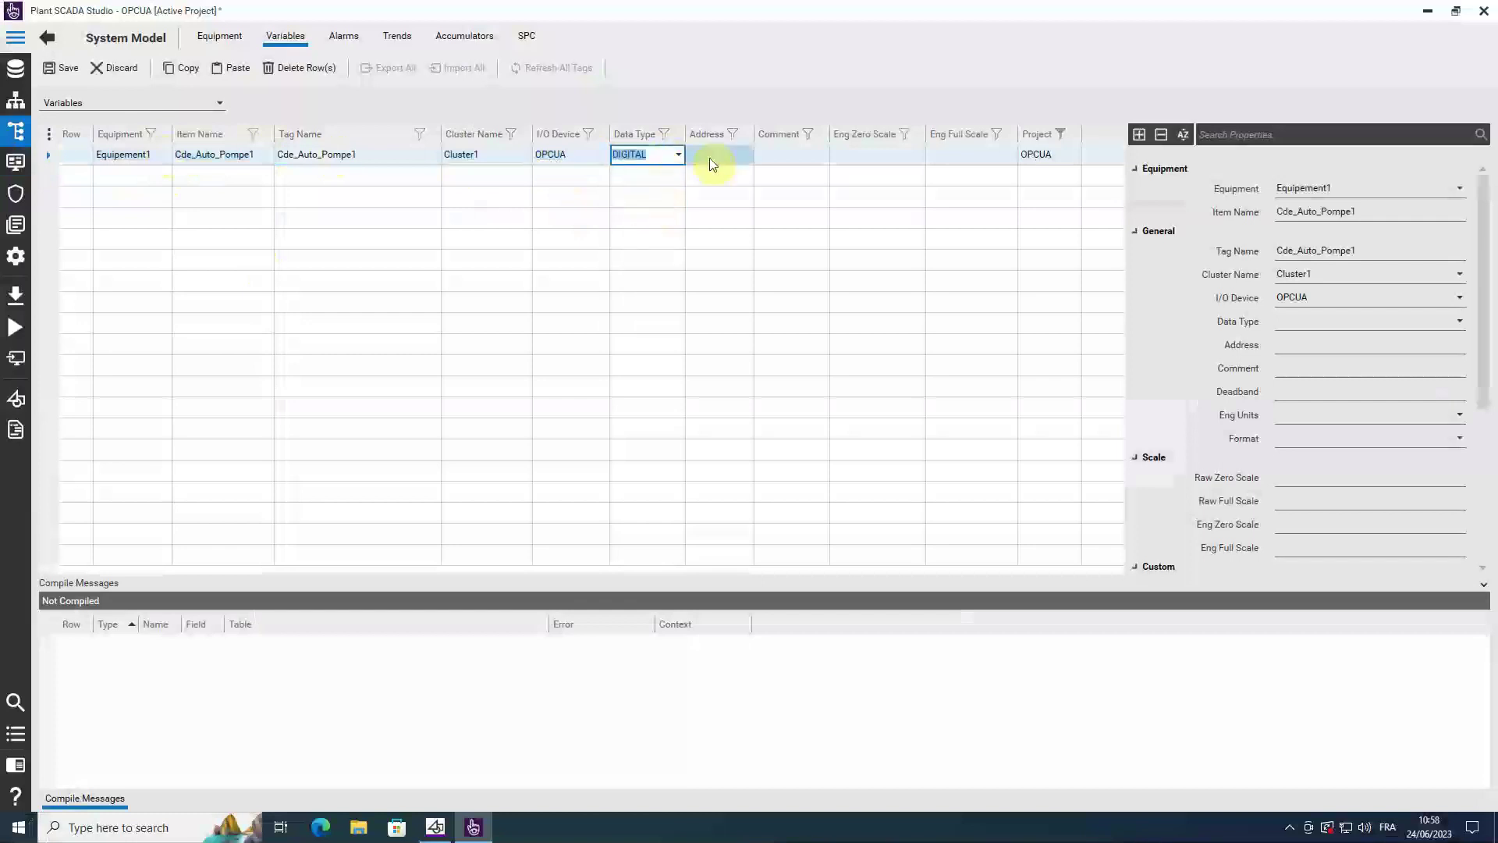
click(736, 160)
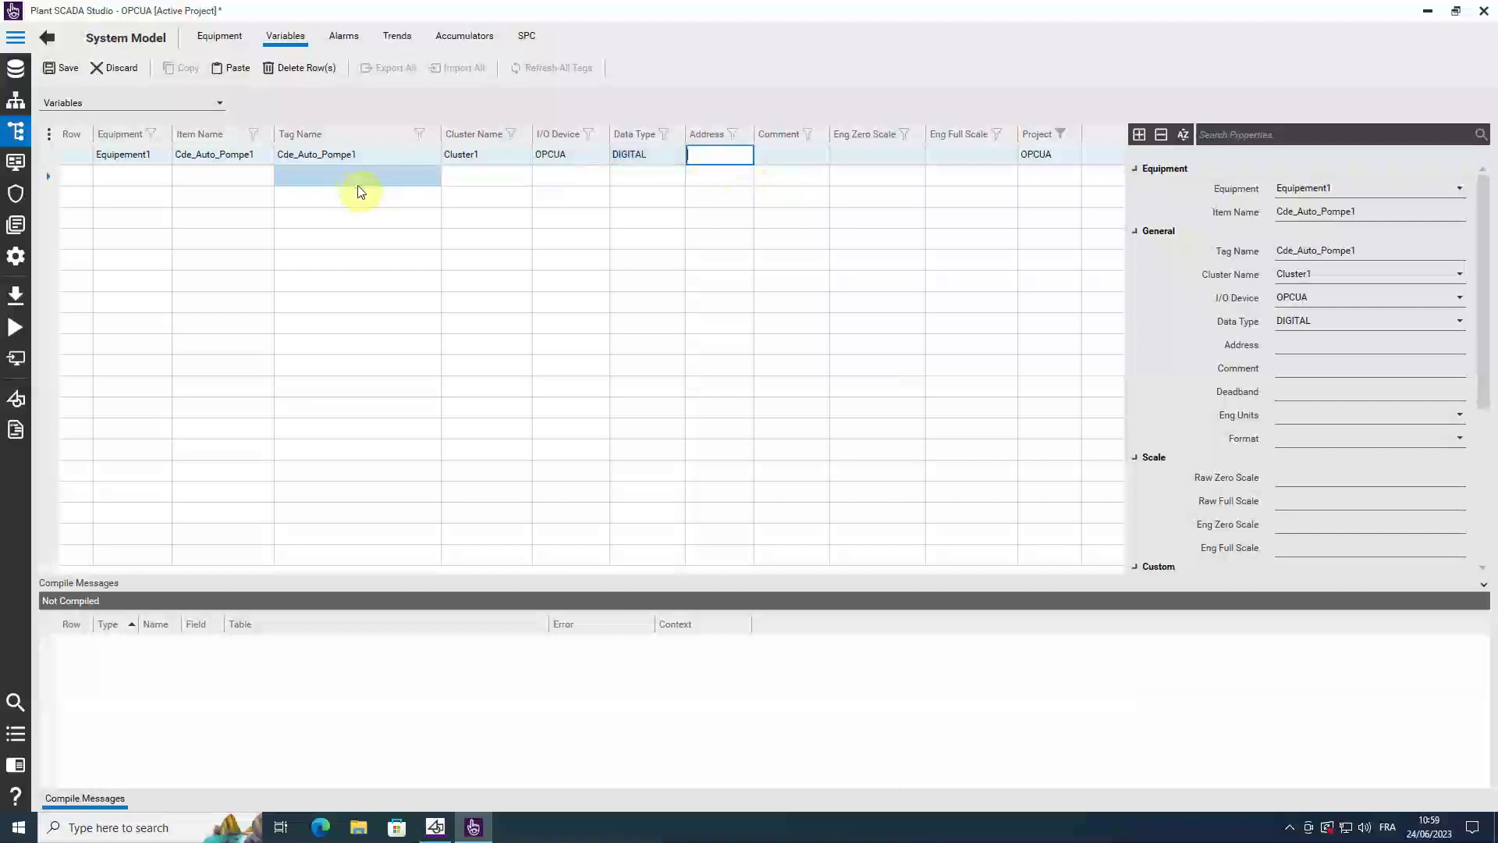
- Start a second variable row with equipment Equipement1 and item name Cde_Auto_Pompe2
click(149, 153)
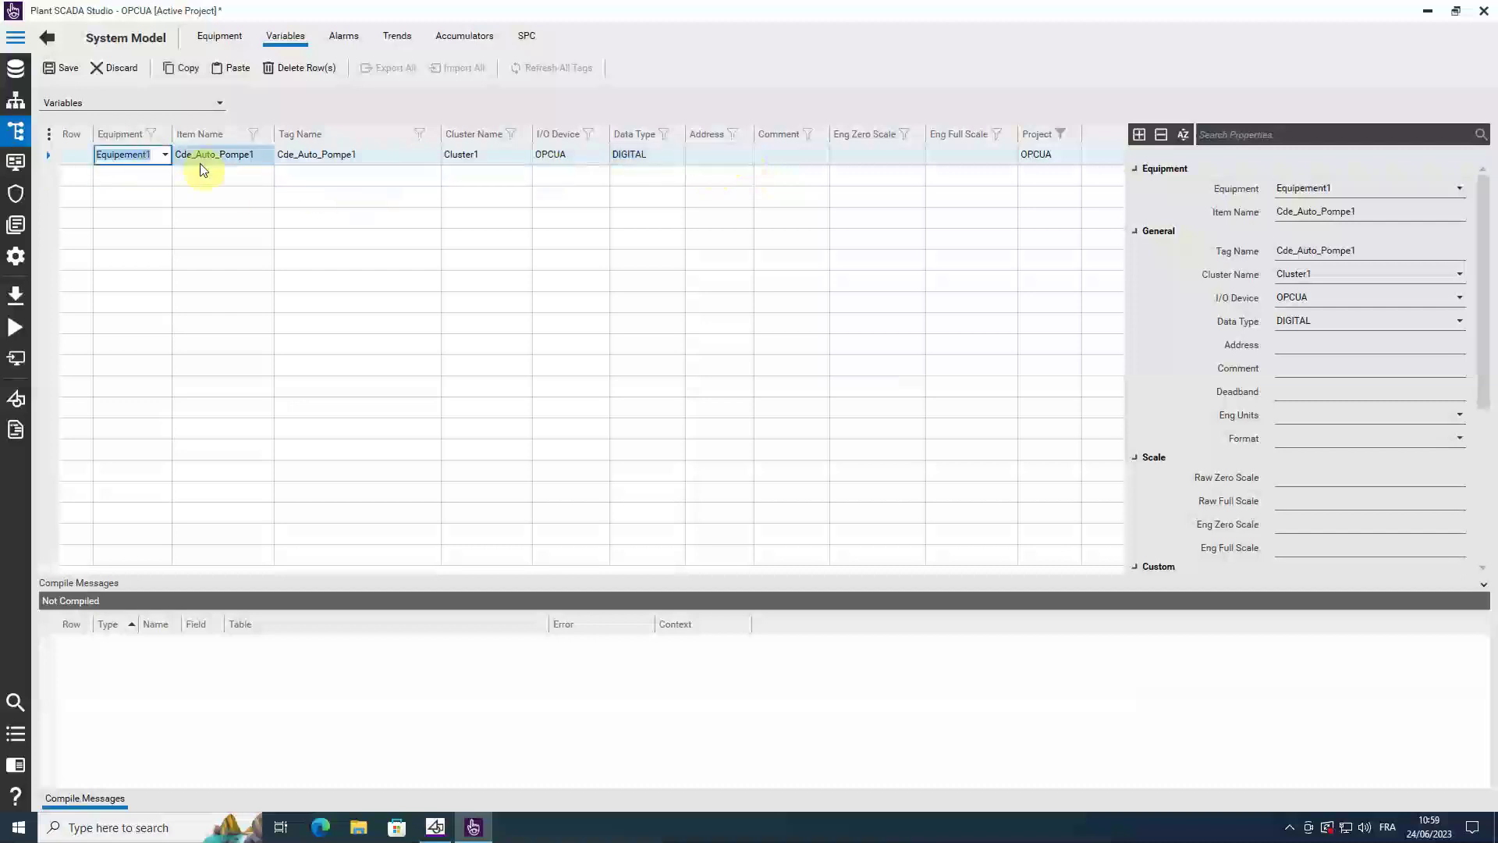
click(150, 175)
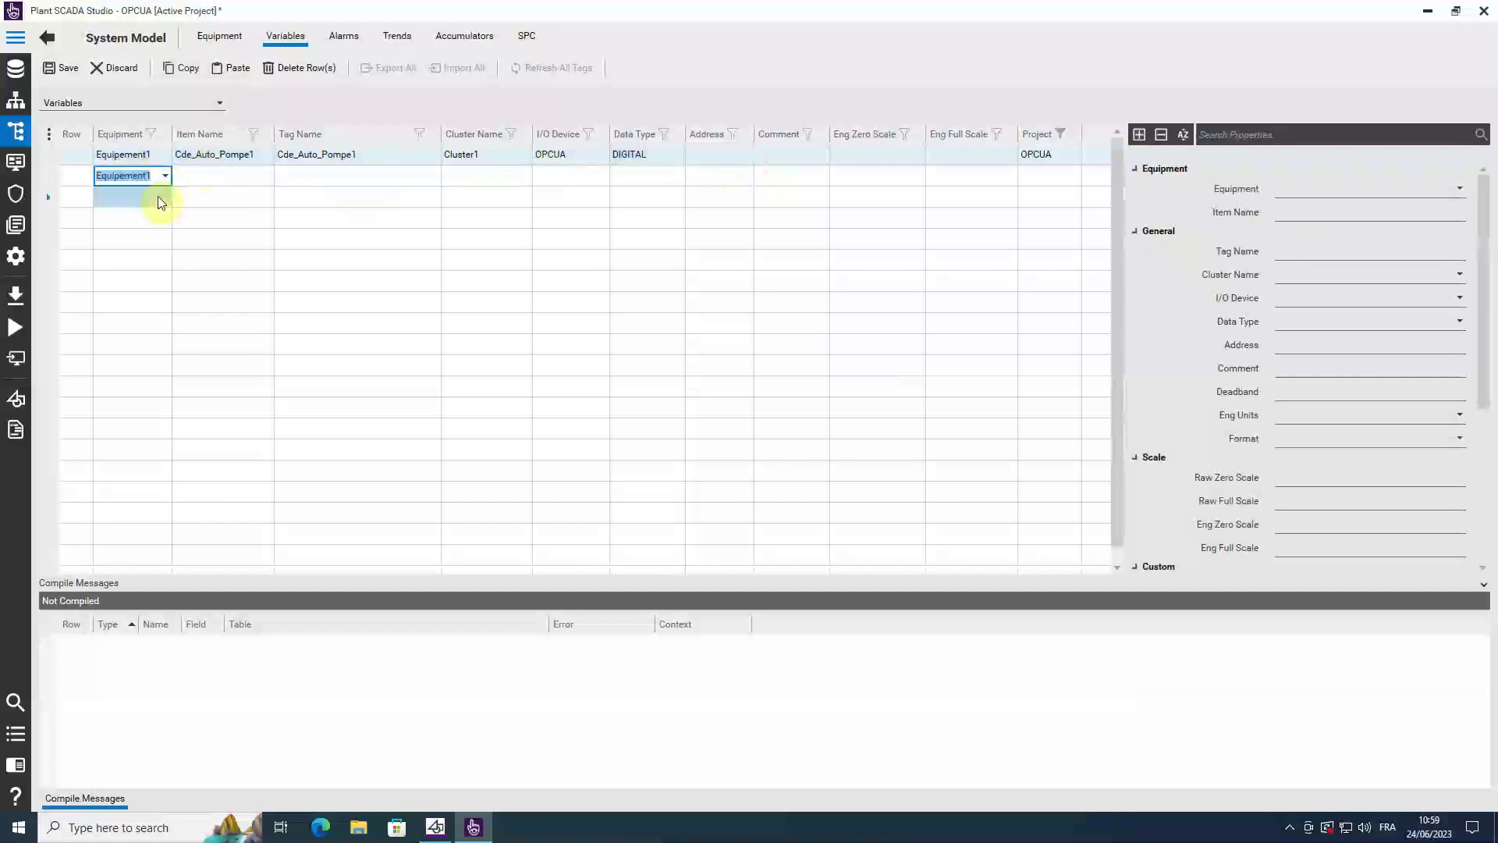
click(158, 194)
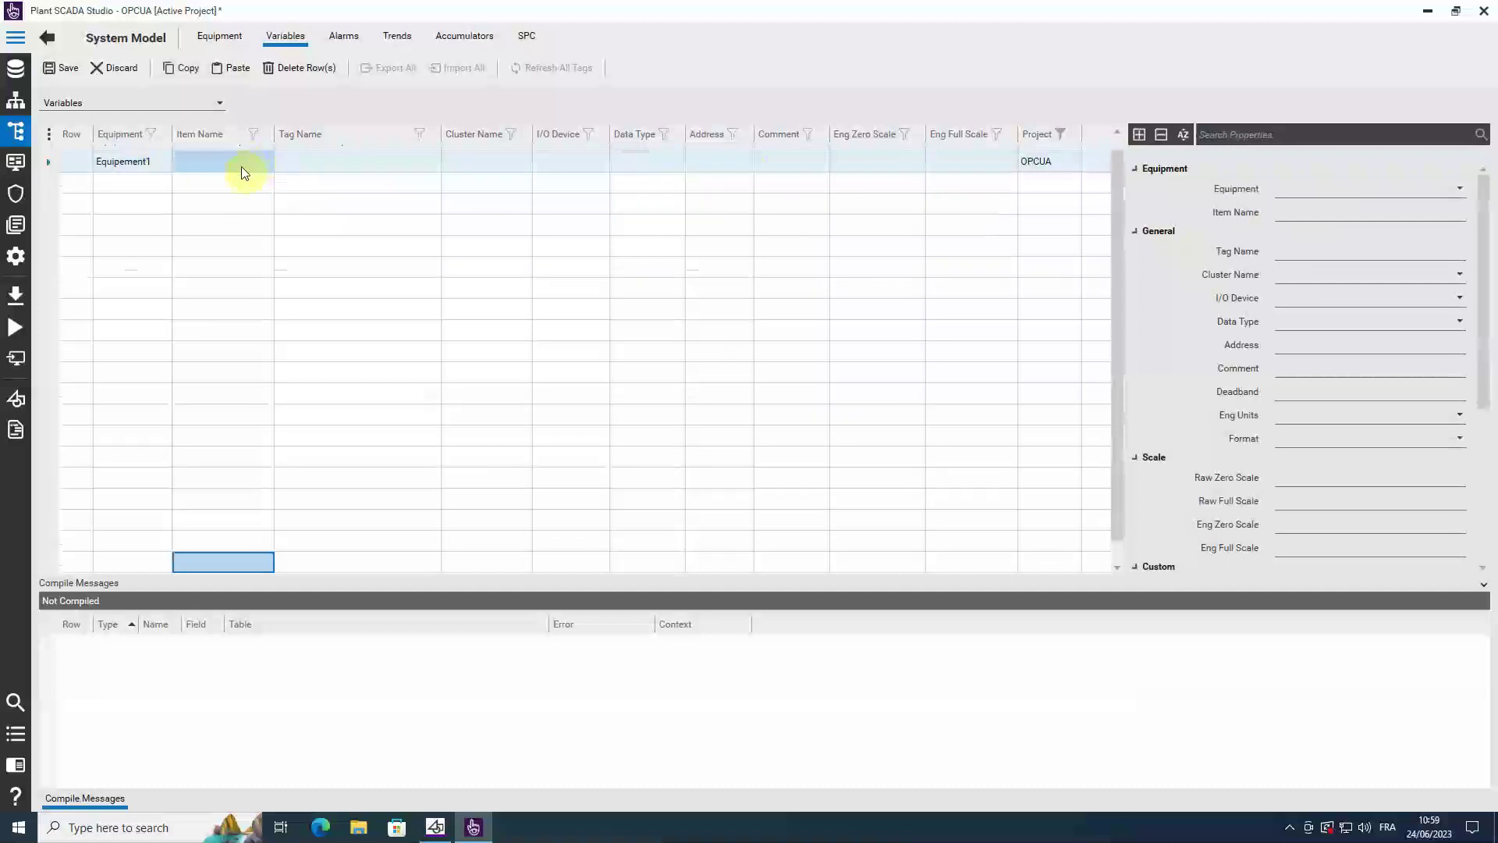
click(241, 167)
click(231, 159)
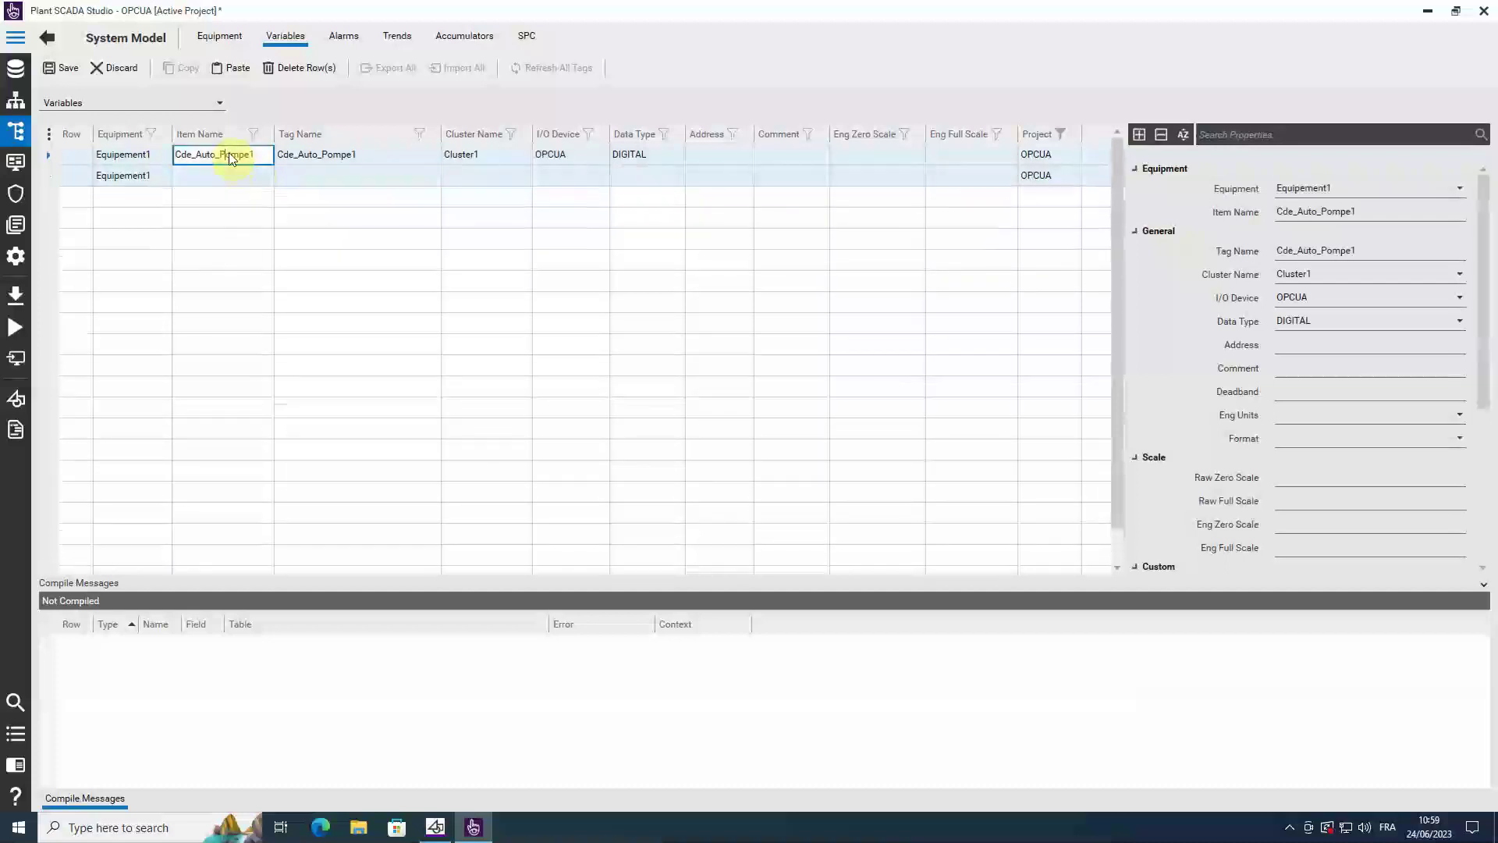
click(220, 178)
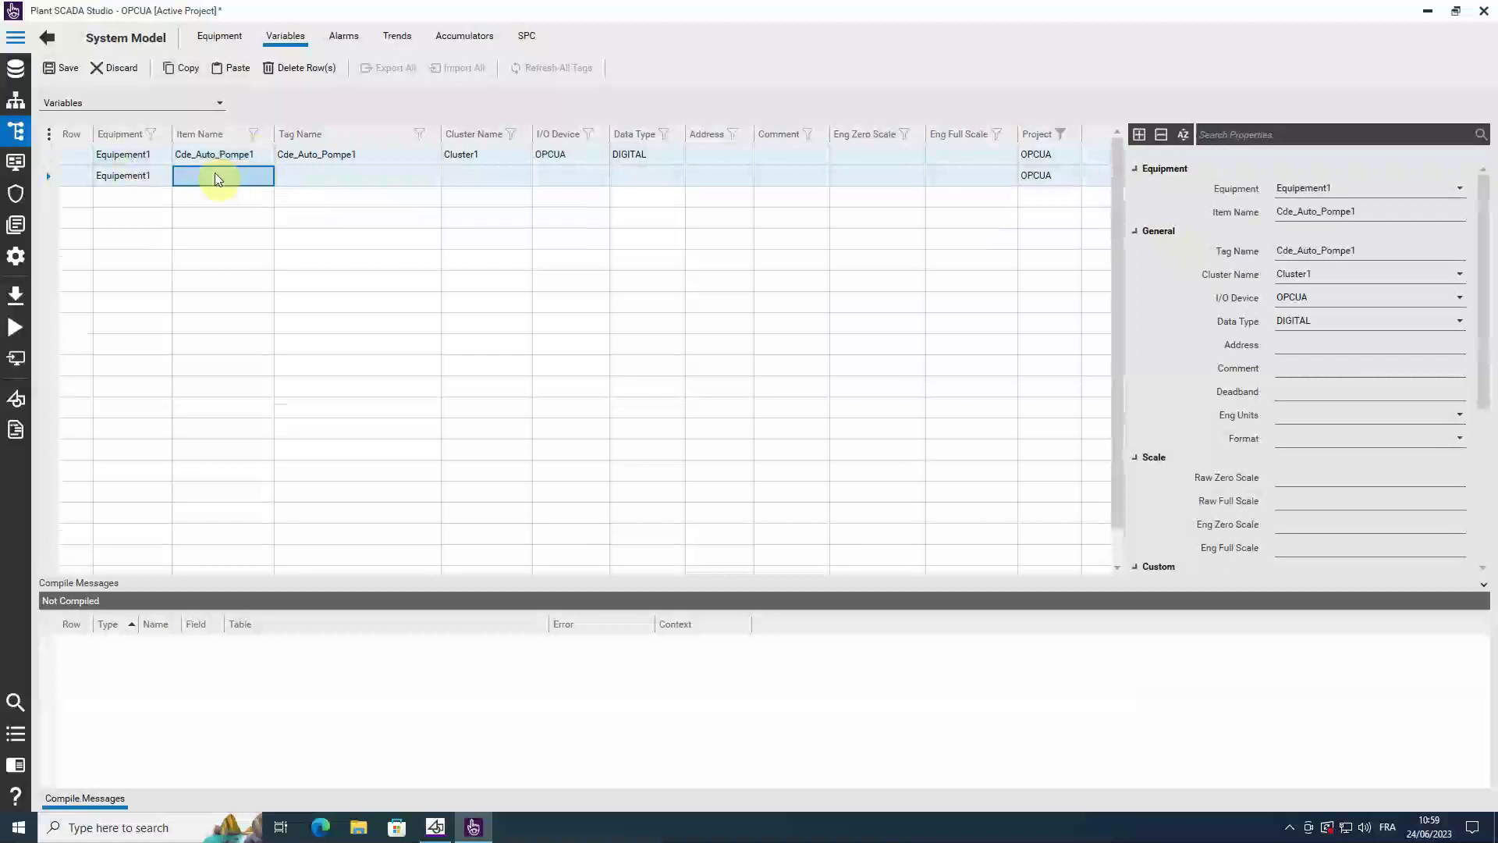
click(212, 173)
key(ctrl+v)
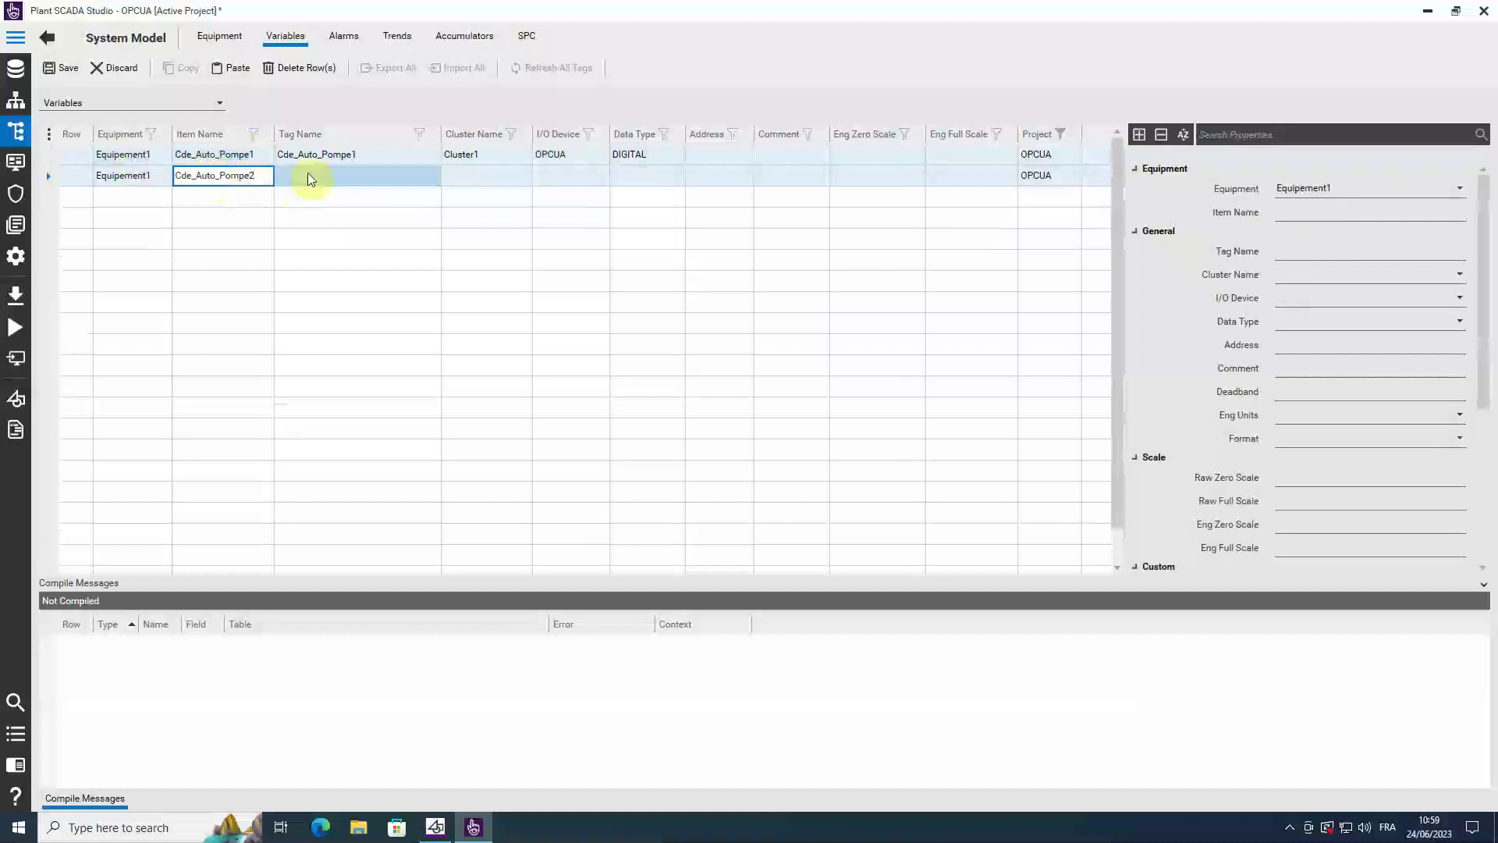
- Set the second variable's tag name to Cde_Auto_Pompe2 and its cluster to Cluster1
click(307, 181)
text(Cde_Auto_Pompe1)
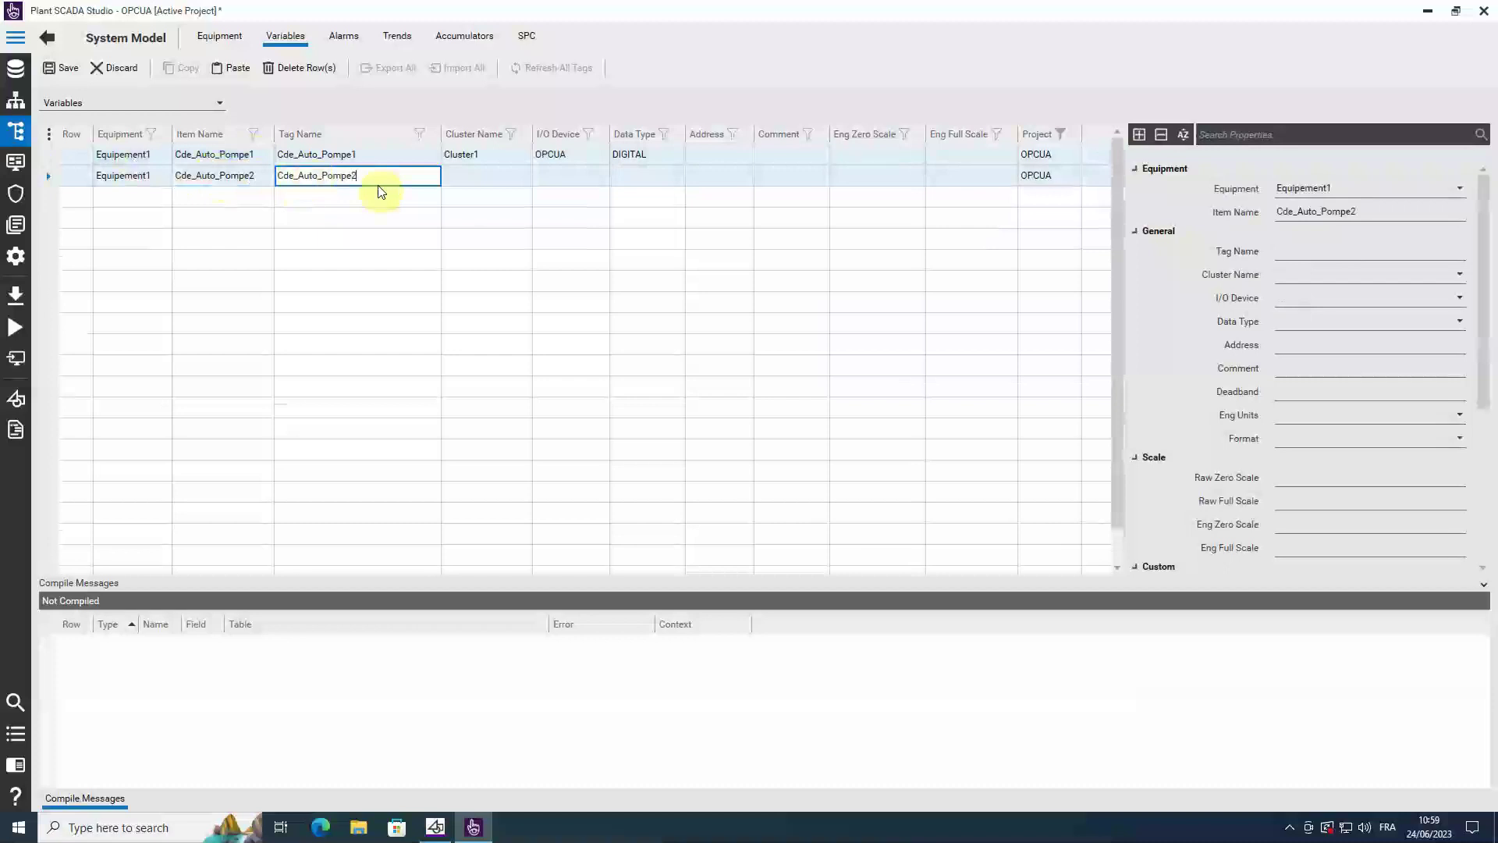
click(518, 180)
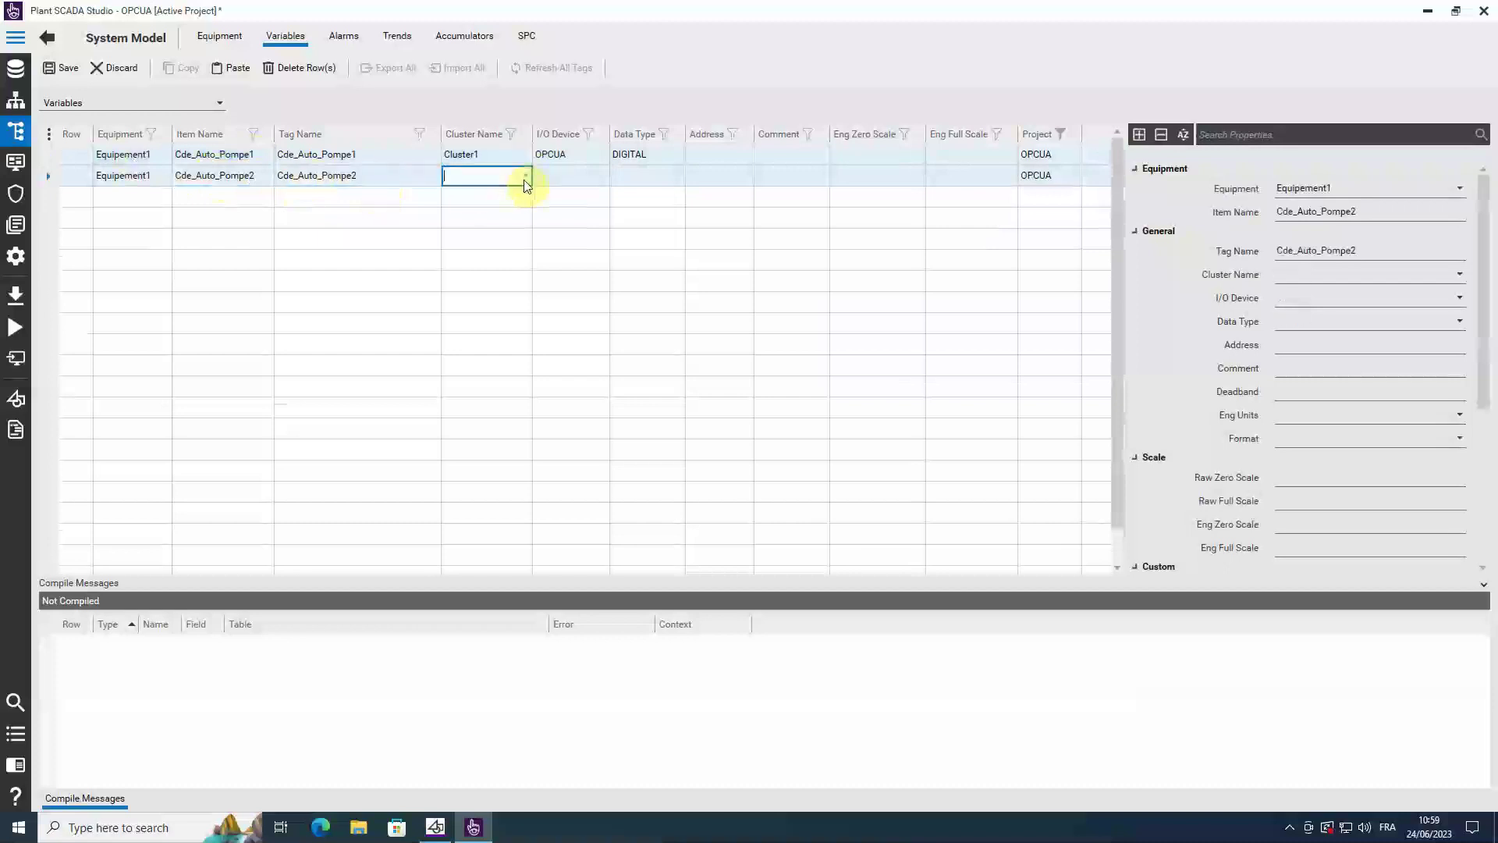
click(525, 179)
click(517, 194)
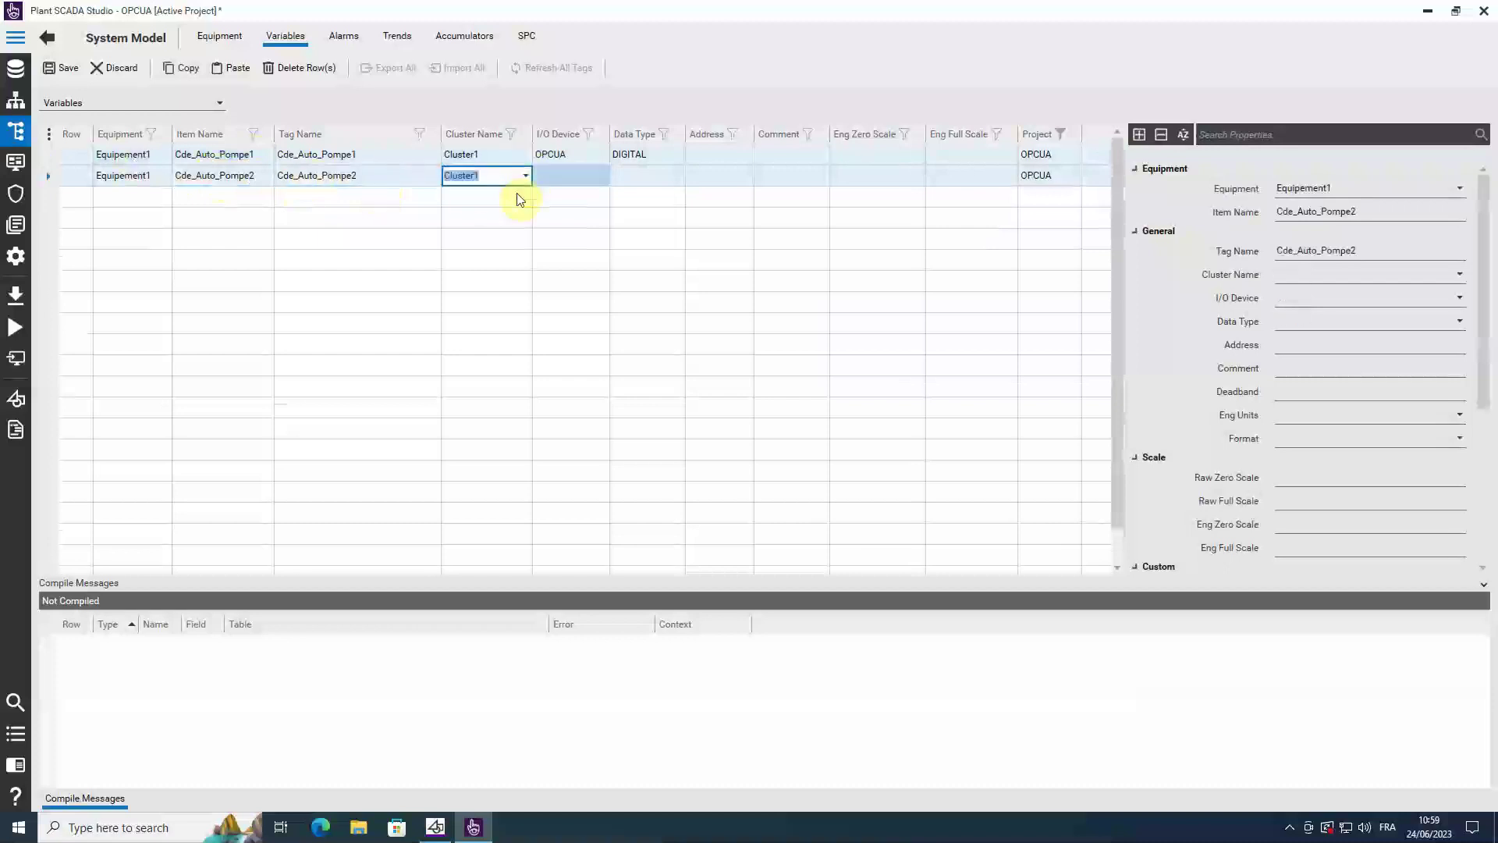
- Assign Cde_Auto_Pompe2 to I/O device OPCUA with data type DIGITAL
click(597, 178)
click(603, 176)
click(583, 227)
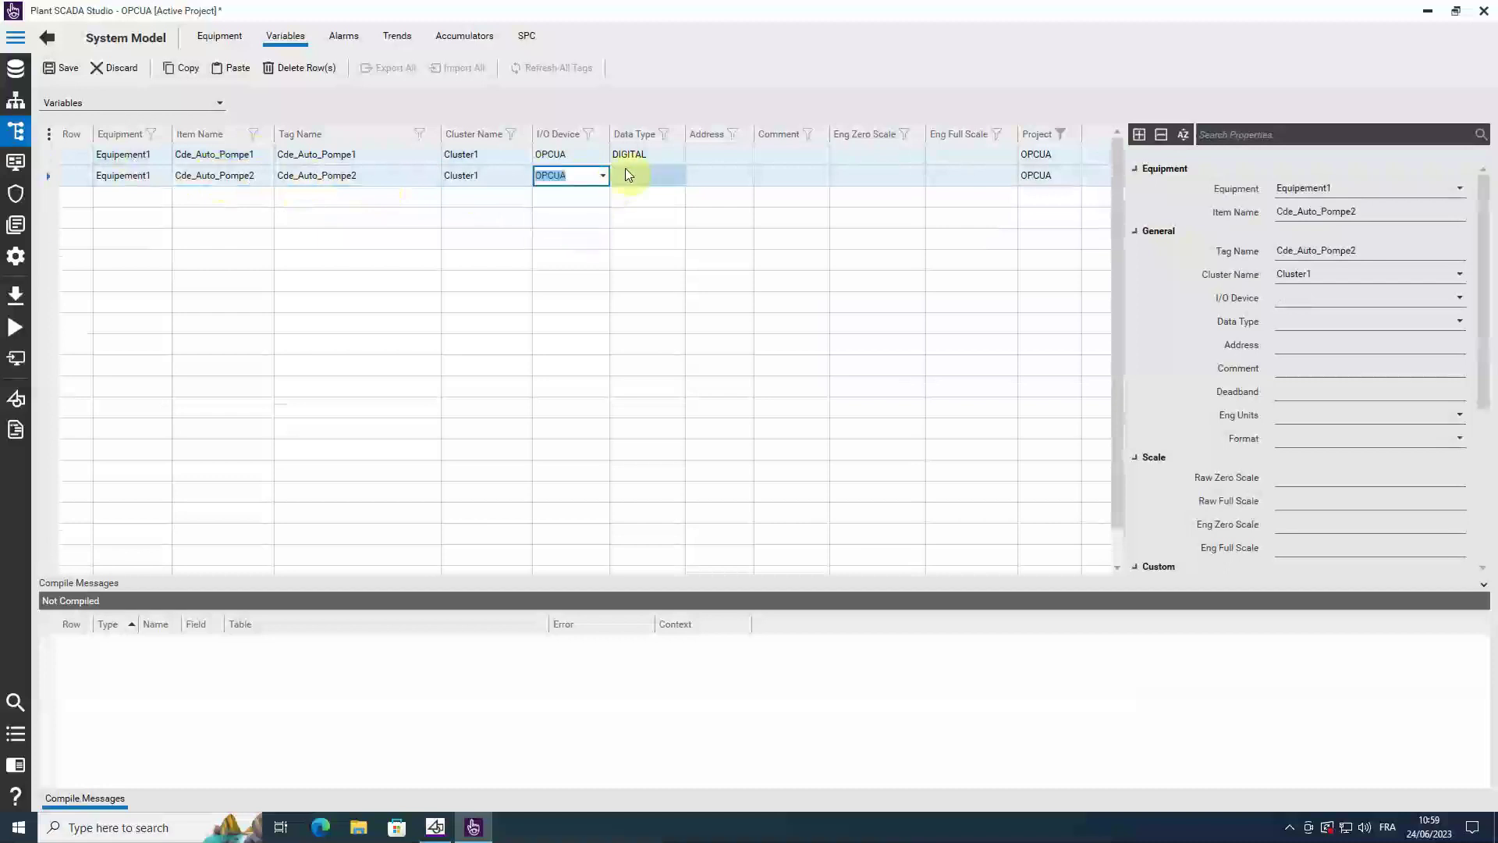
click(676, 178)
click(679, 178)
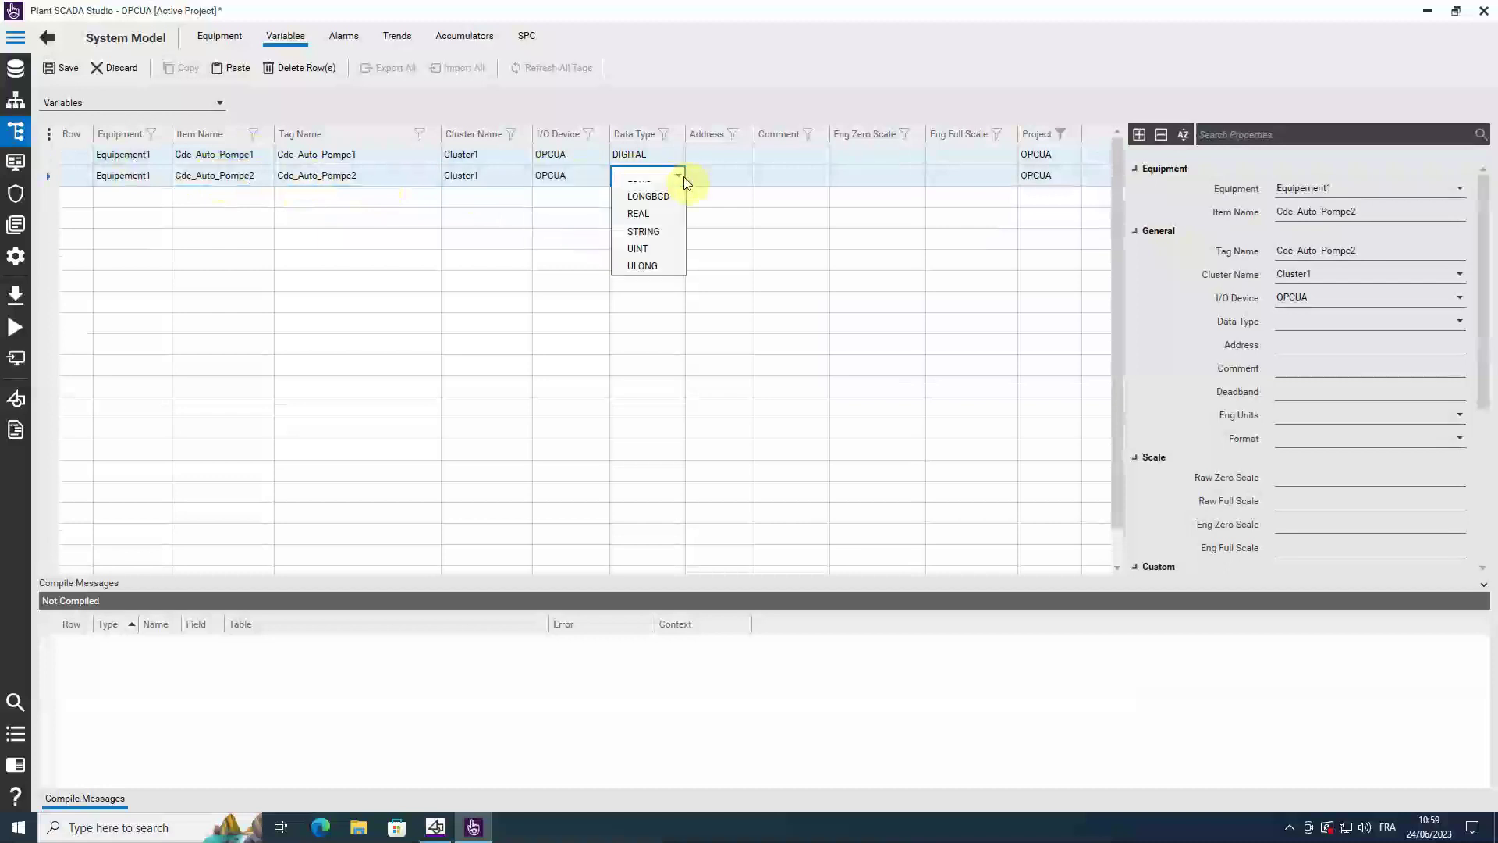
click(665, 225)
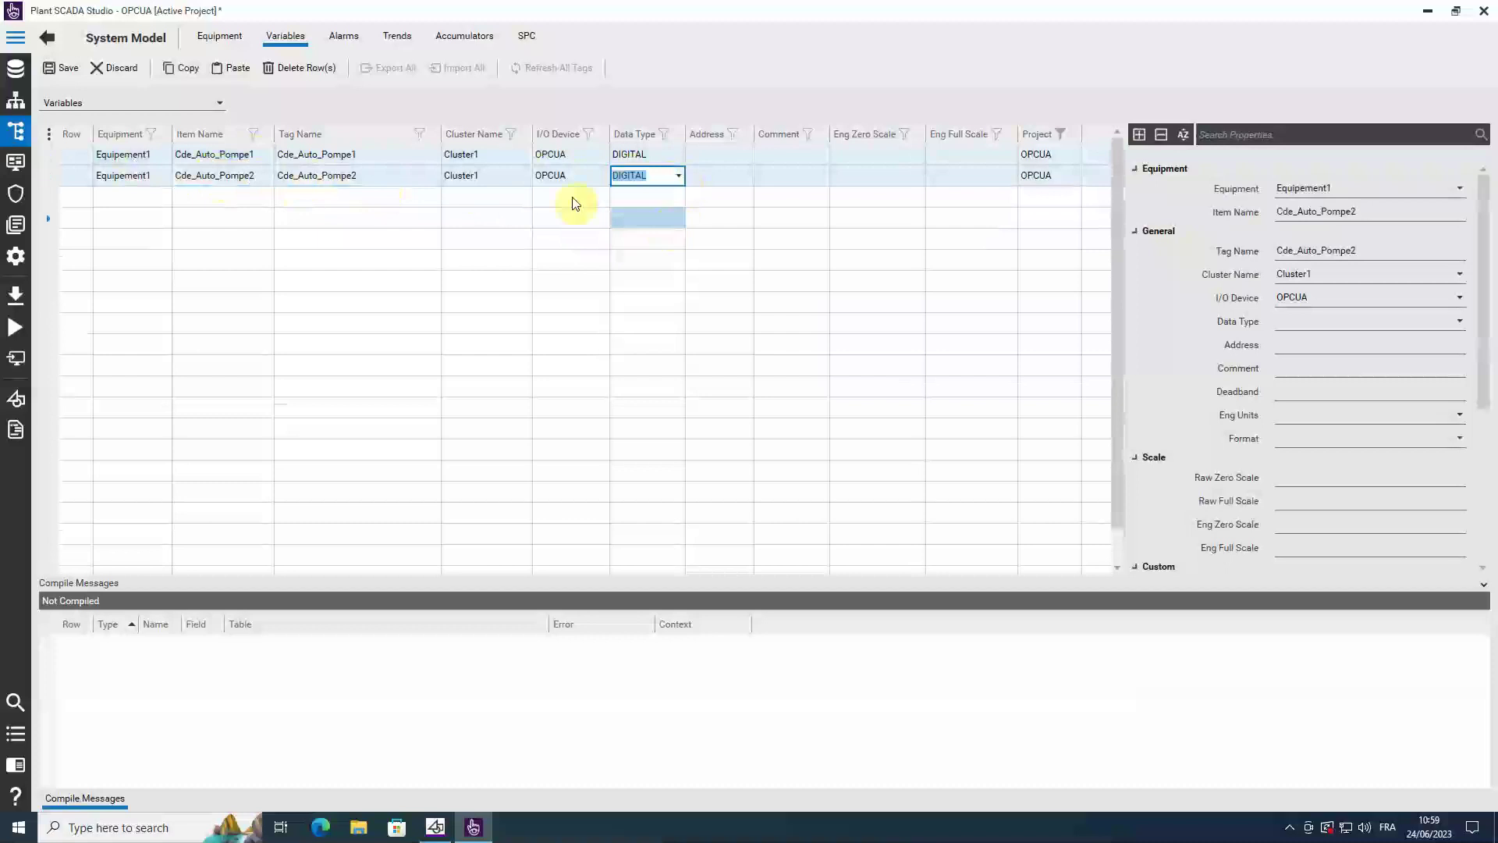
- Start a third variable row with item name Pompe1_En_Marche
click(148, 195)
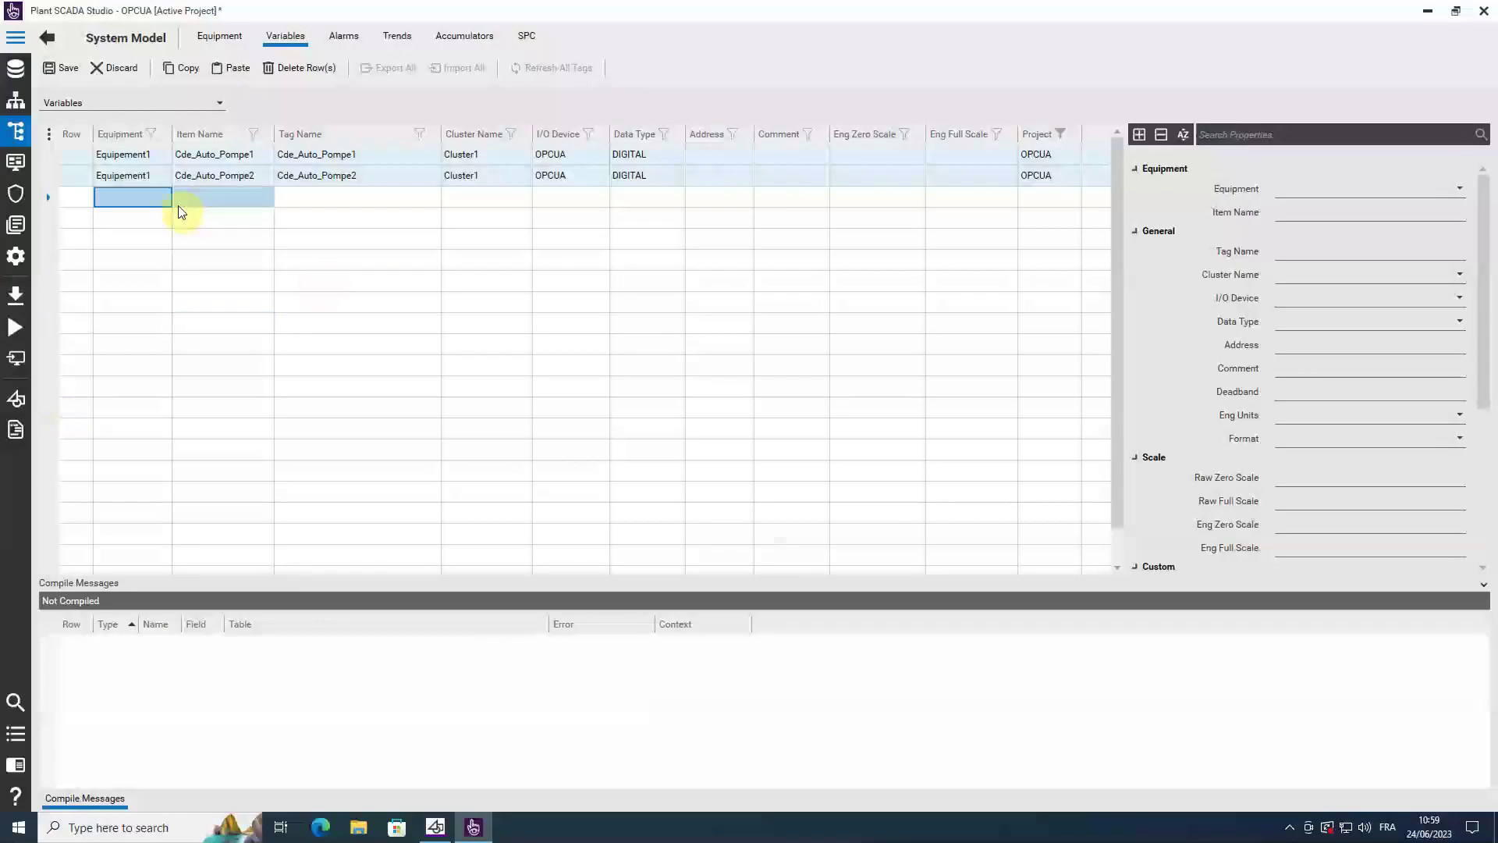
click(241, 194)
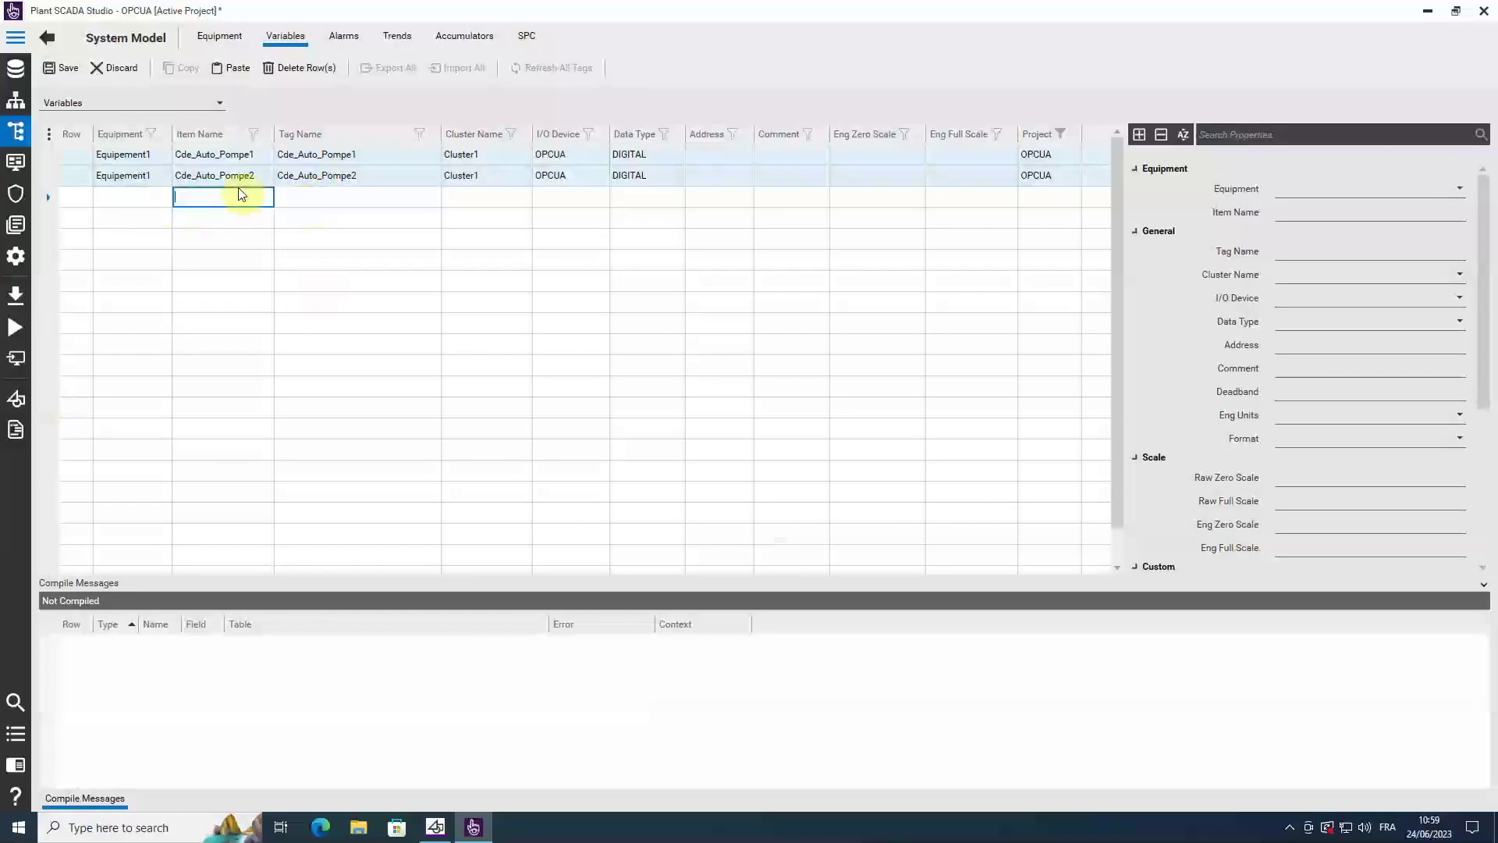
text(P)
text(ompe1_En_Marche)
- Copy the item name Pompe1_En_Marche into the fourth variable row and change it to Pompe2_En_Marche
drag(261, 197, 78, 198)
click(190, 217)
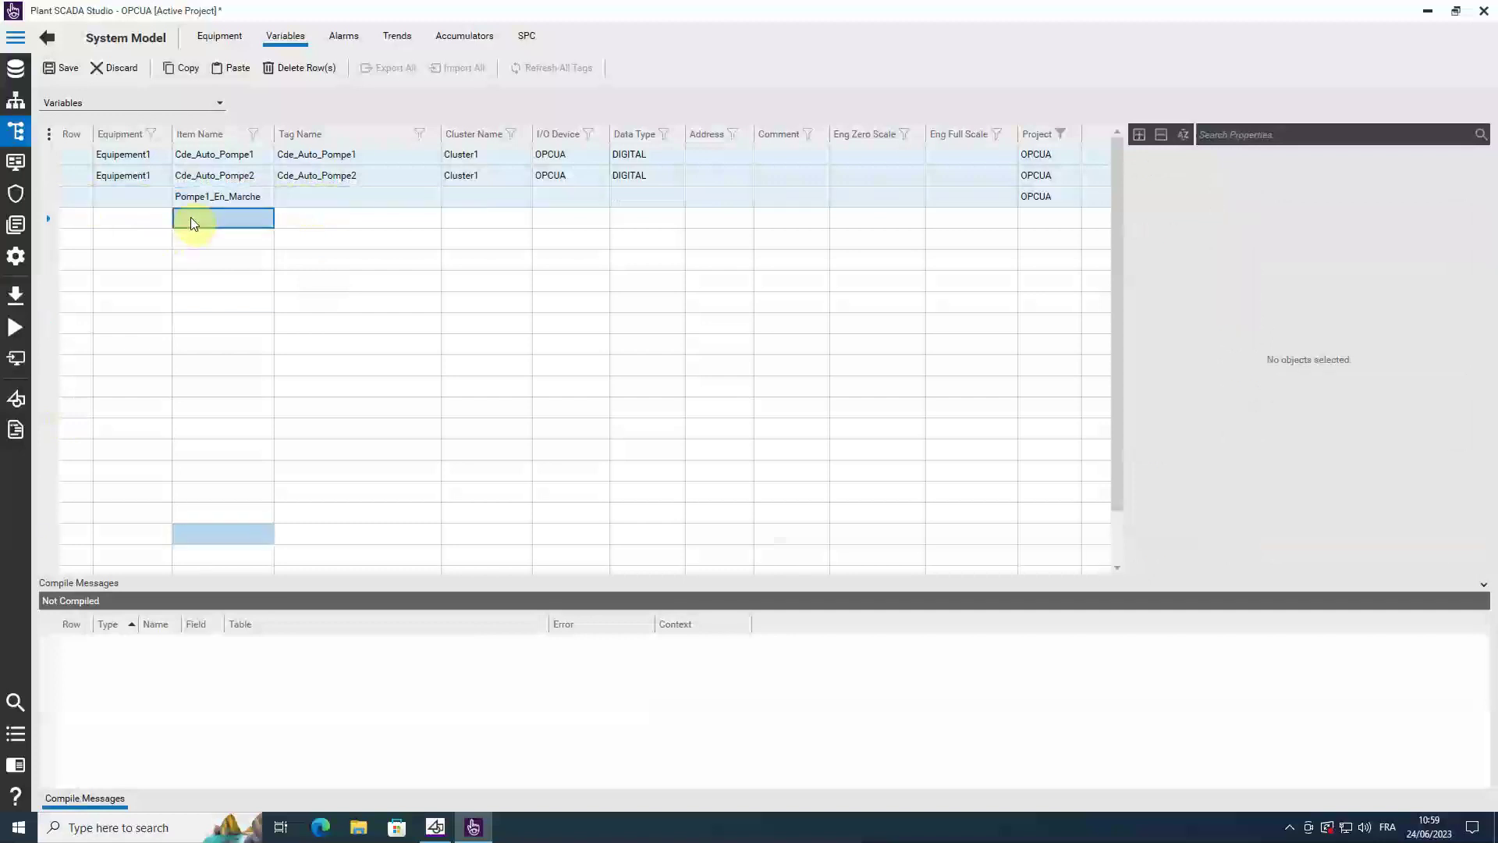
click(195, 217)
key(ctrl+v)
click(205, 218)
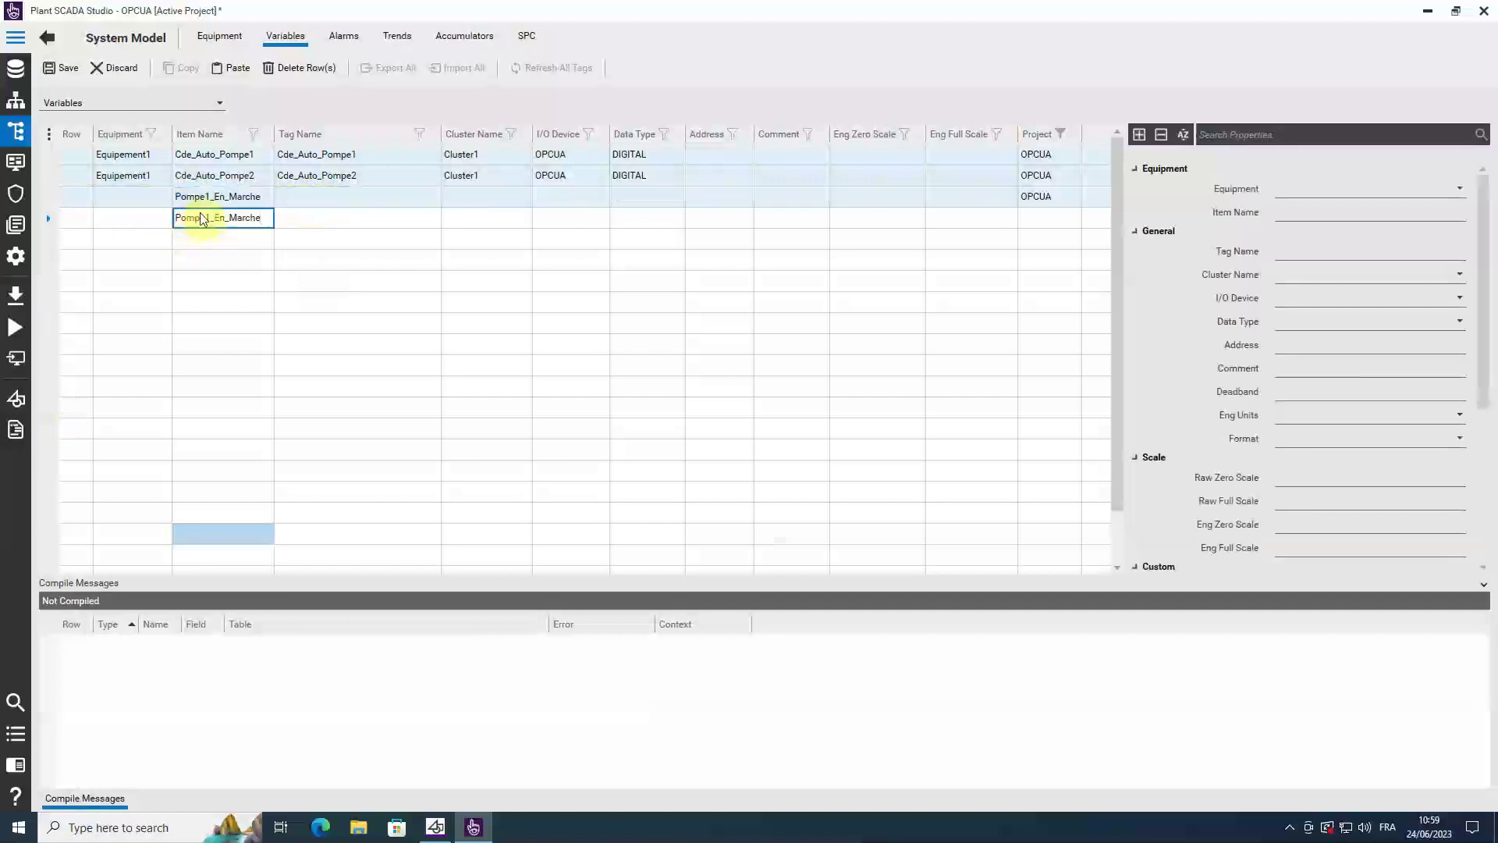
key(Delete)
text(2)
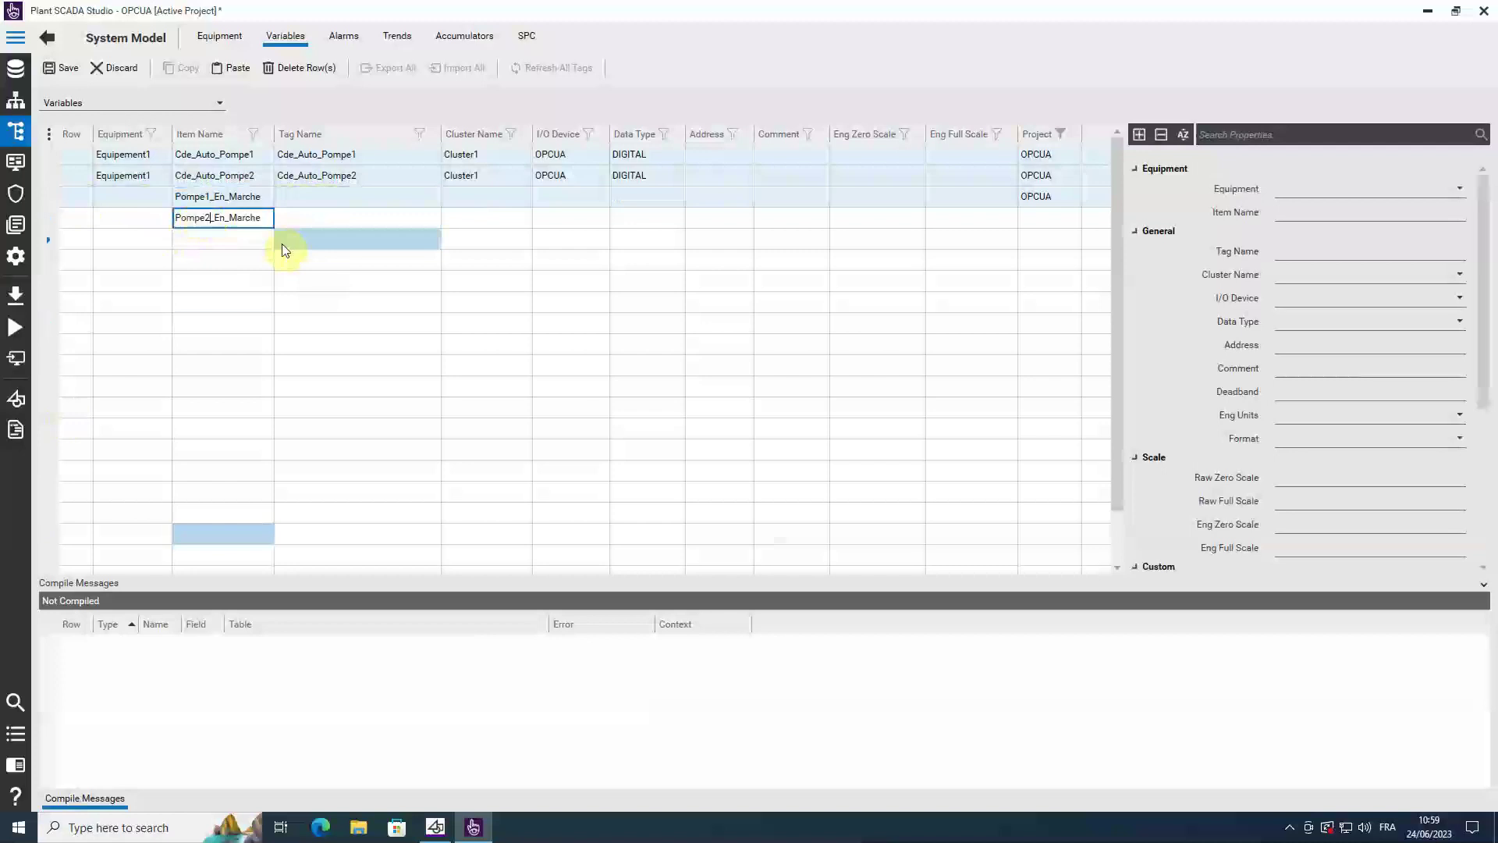
- Assign the Pompe1_En_Marche and Pompe2_En_Marche variables to equipment Equipement1
click(143, 196)
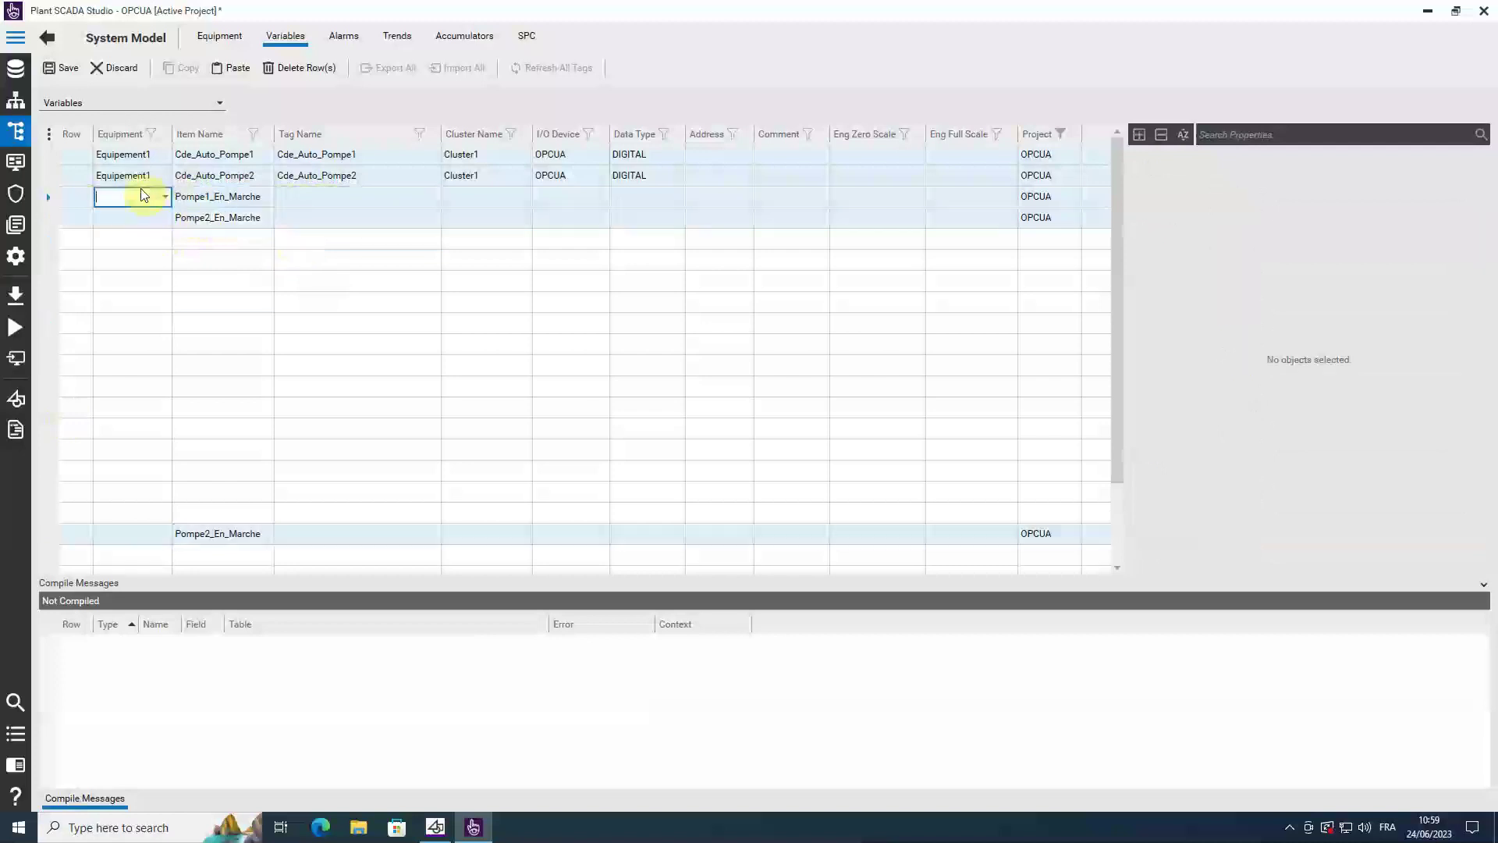
click(144, 196)
click(165, 197)
click(165, 196)
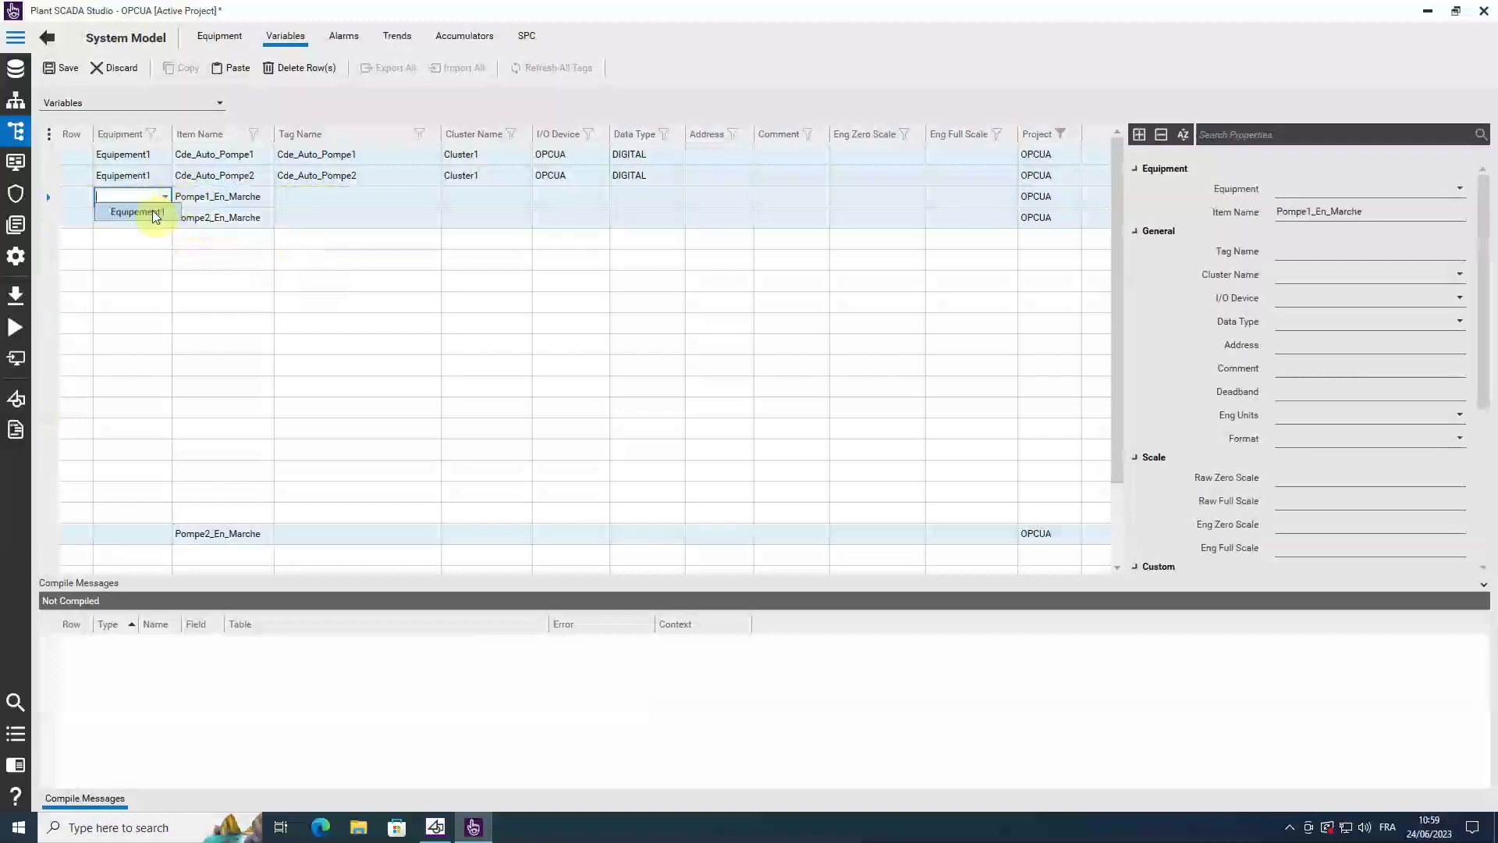
click(152, 209)
click(160, 217)
click(164, 218)
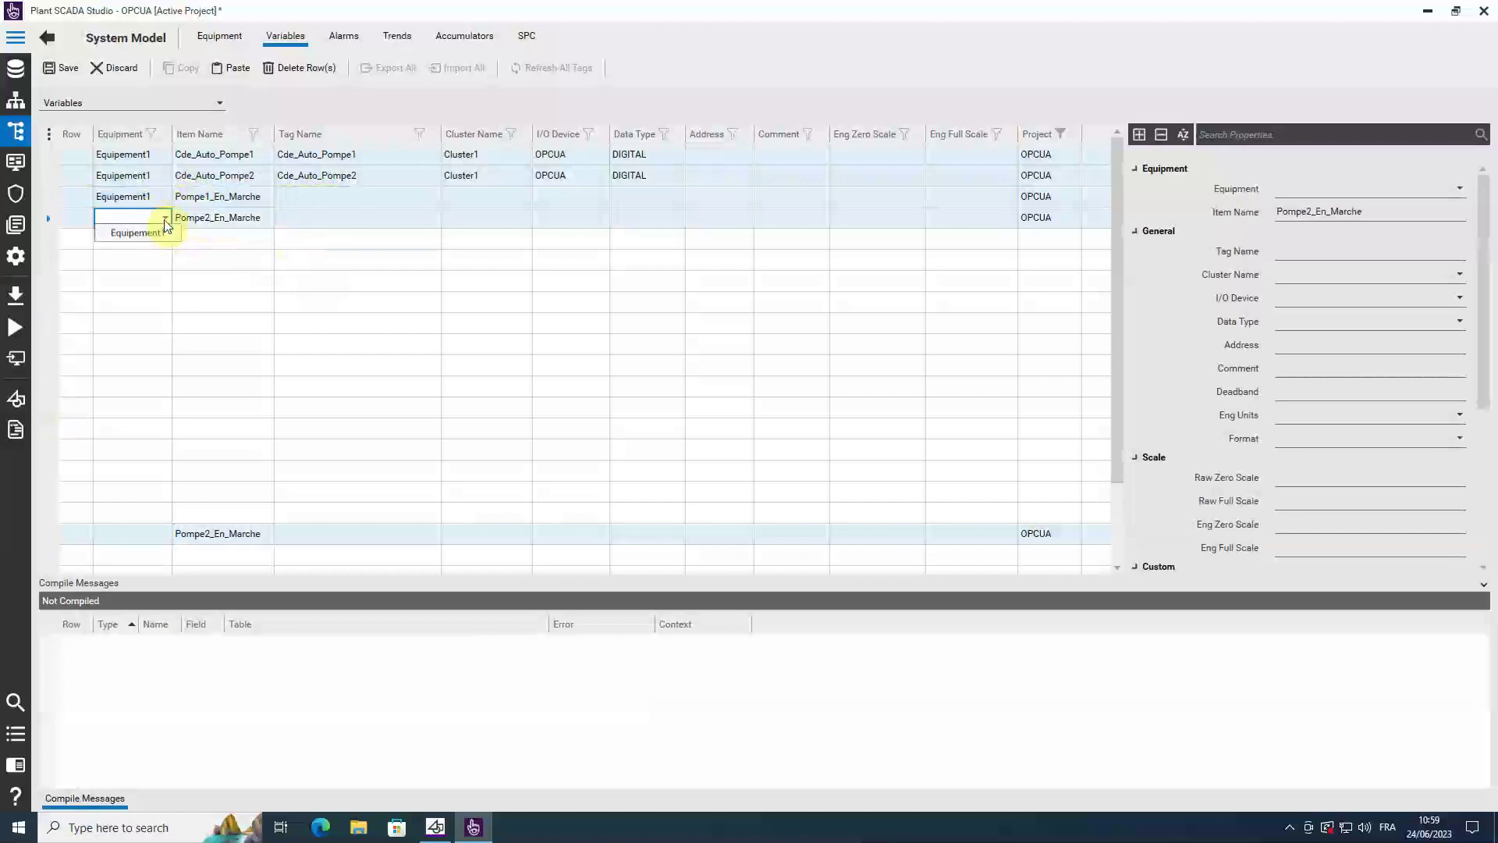
click(140, 232)
- Set the tag names of the third and fourth variables to Pompe1_En_Marche and Pompe2_En_Marche, matching their item names
click(322, 205)
click(323, 206)
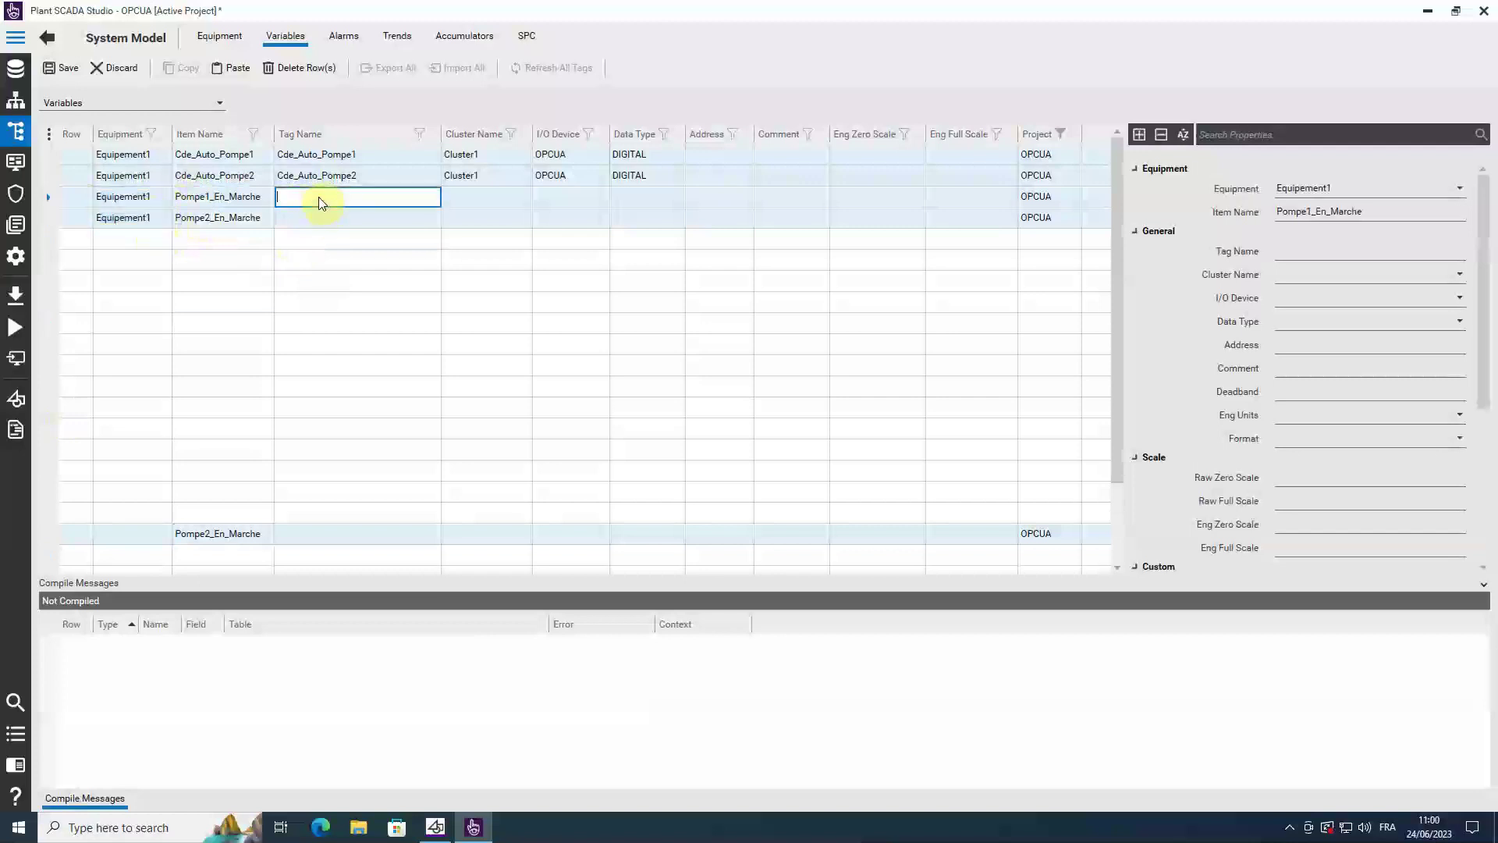
key(ctrl+v)
click(339, 215)
key(ctrl+v)
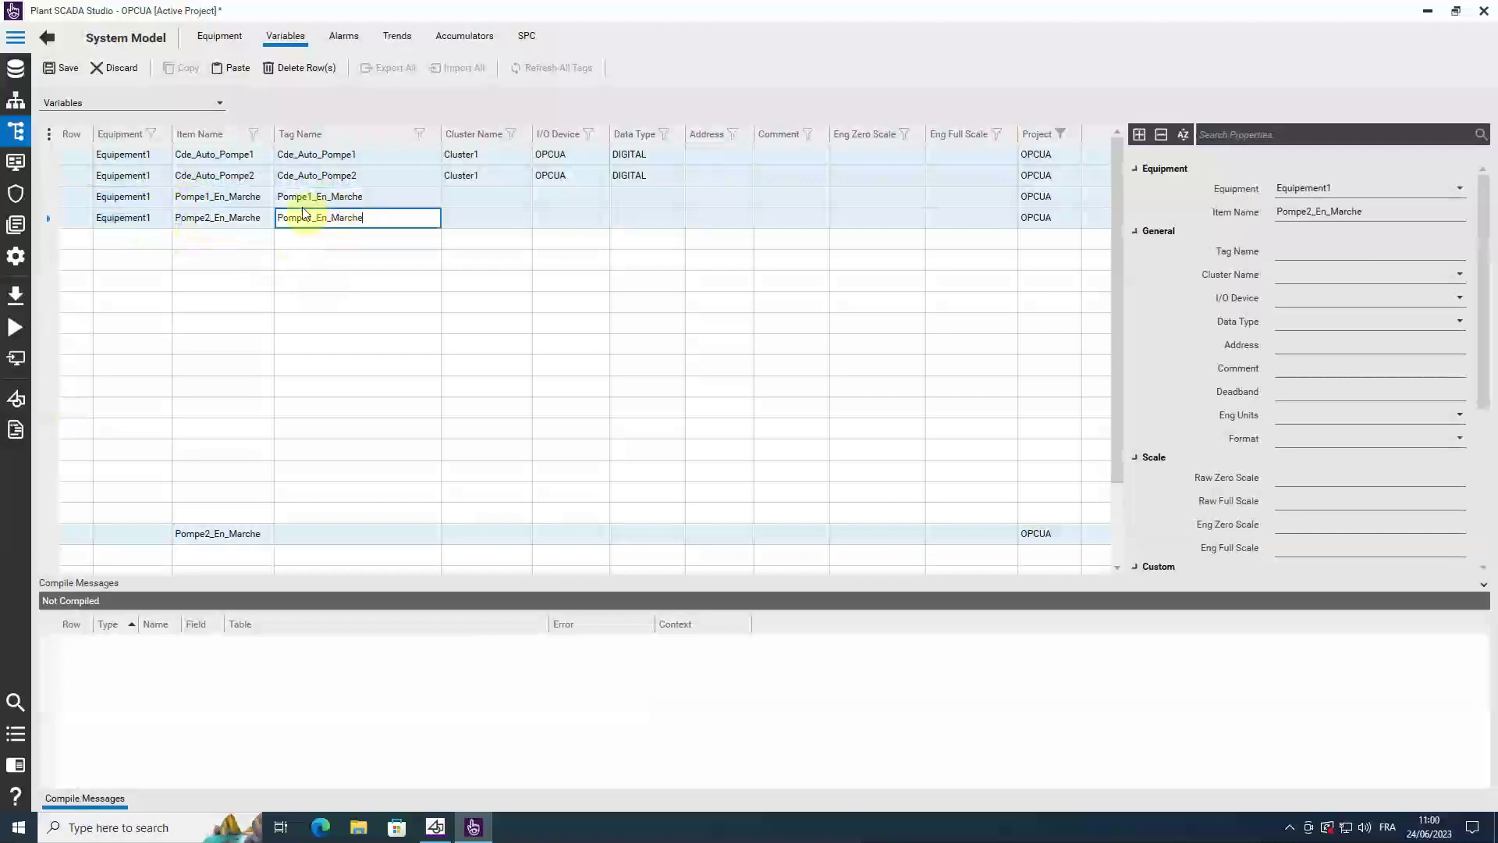
key(Left)
key(Left)
key(Left)
key(Left)
key(Left)
key(Left)
key(Left)
key(Left)
key(Left)
key(Left)
key(BackSpace)
text(2)
- Assign cluster Cluster1 to both Pompe1_En_Marche and Pompe2_En_Marche
click(433, 192)
click(465, 194)
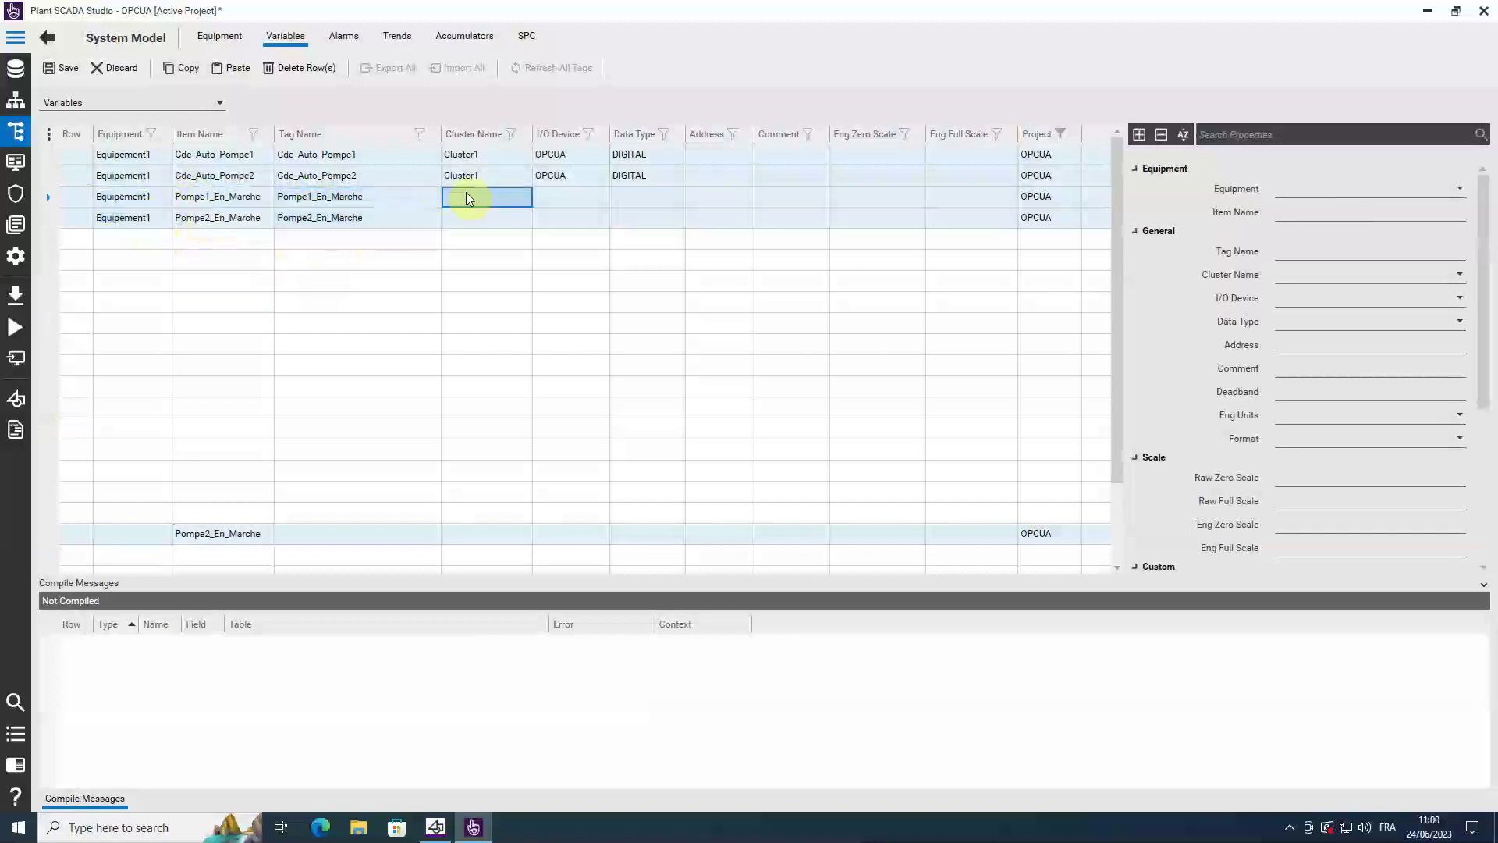
click(491, 192)
click(526, 196)
click(490, 217)
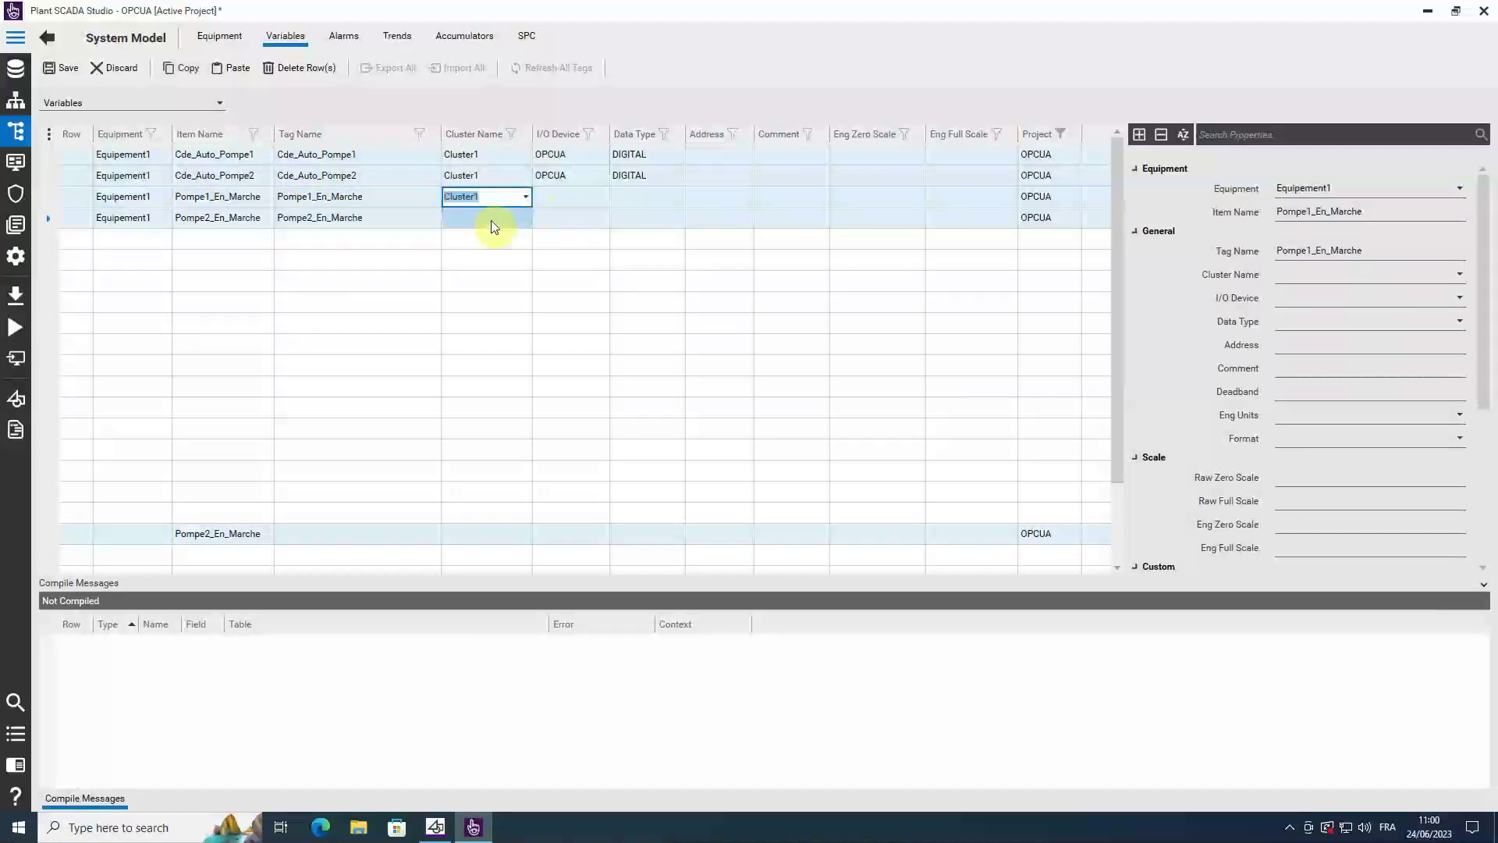
click(492, 215)
click(493, 222)
click(505, 238)
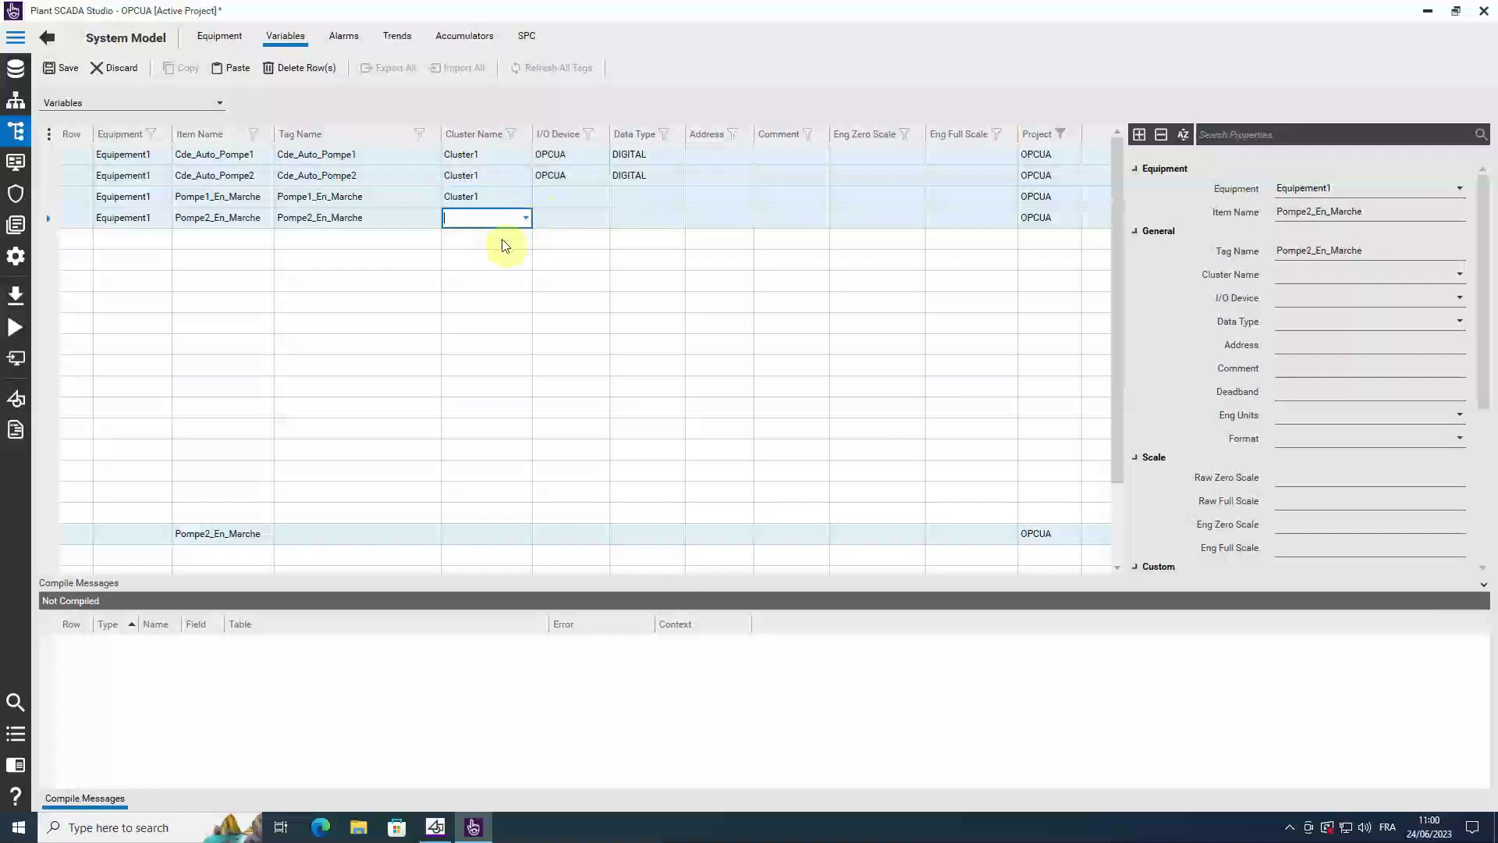
- Set the I/O device of Pompe1_En_Marche and Pompe2_En_Marche to OPCUA
click(575, 199)
click(603, 199)
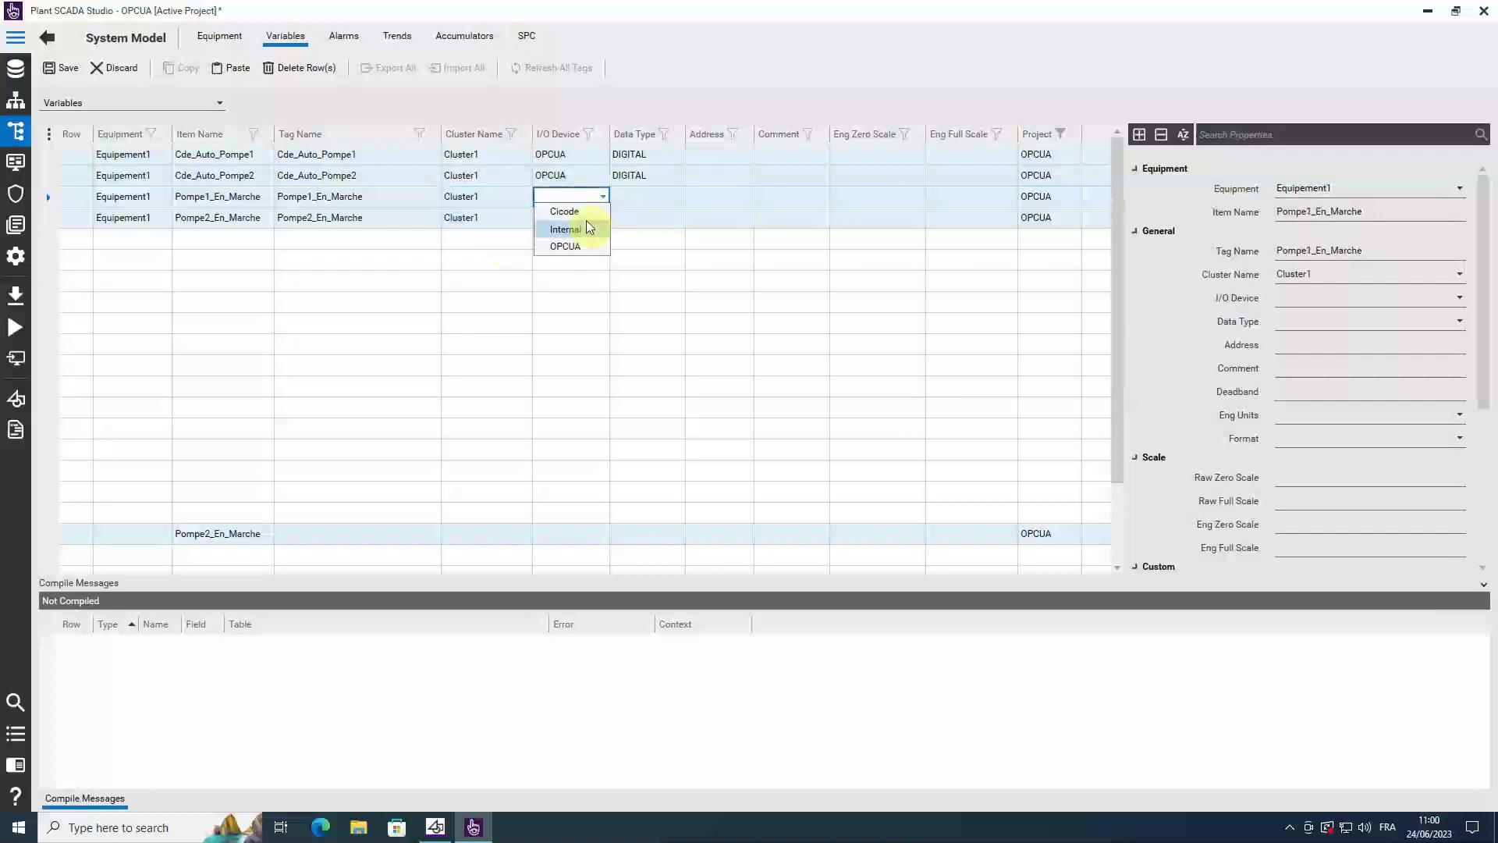
click(568, 245)
click(577, 217)
click(603, 218)
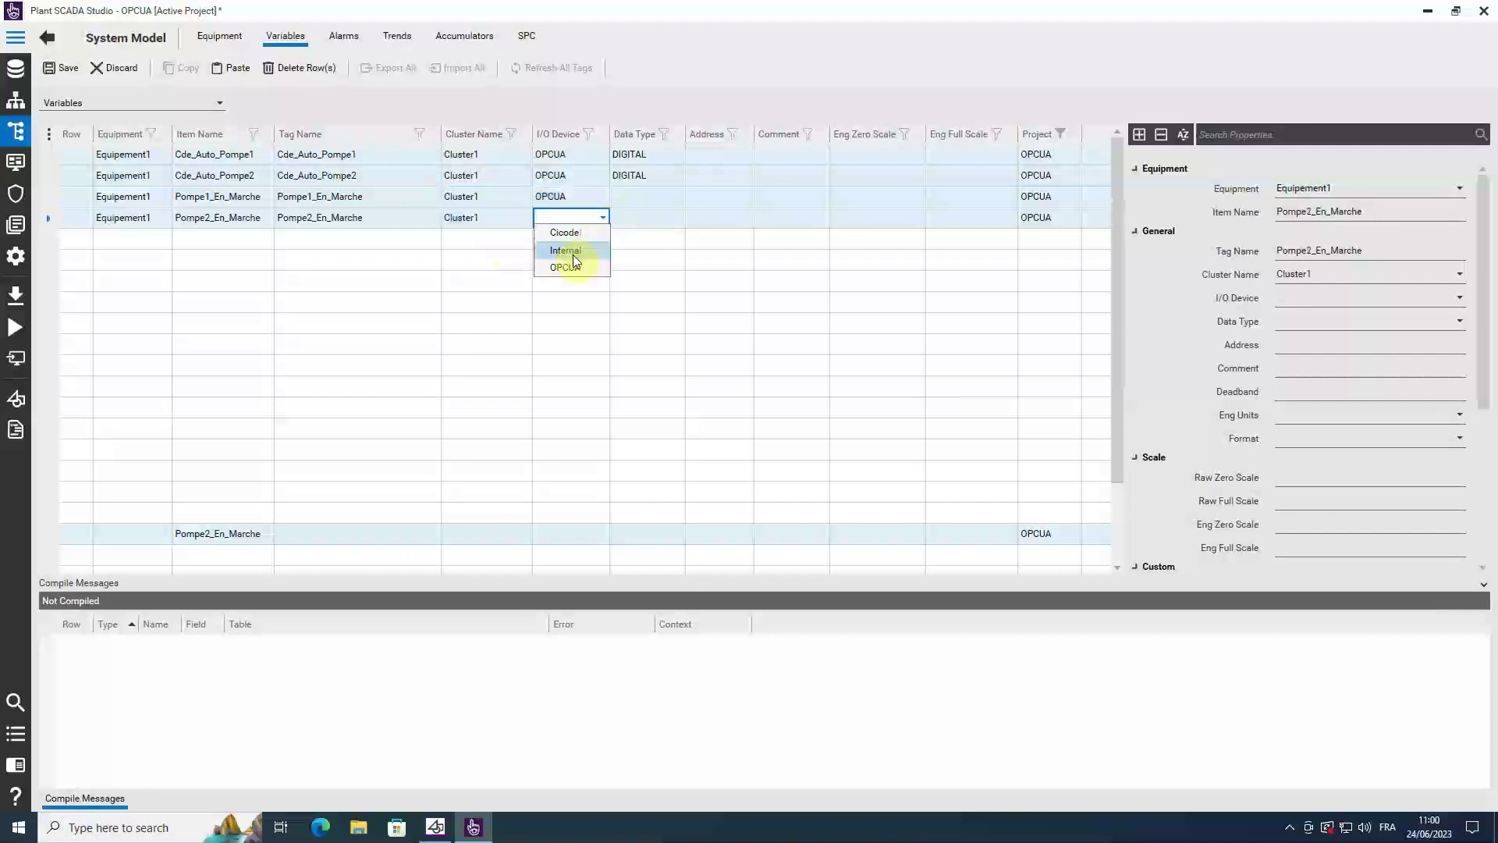
click(568, 267)
- Set the data type of Pompe1_En_Marche and Pompe2_En_Marche to DIGITAL
click(629, 198)
click(677, 200)
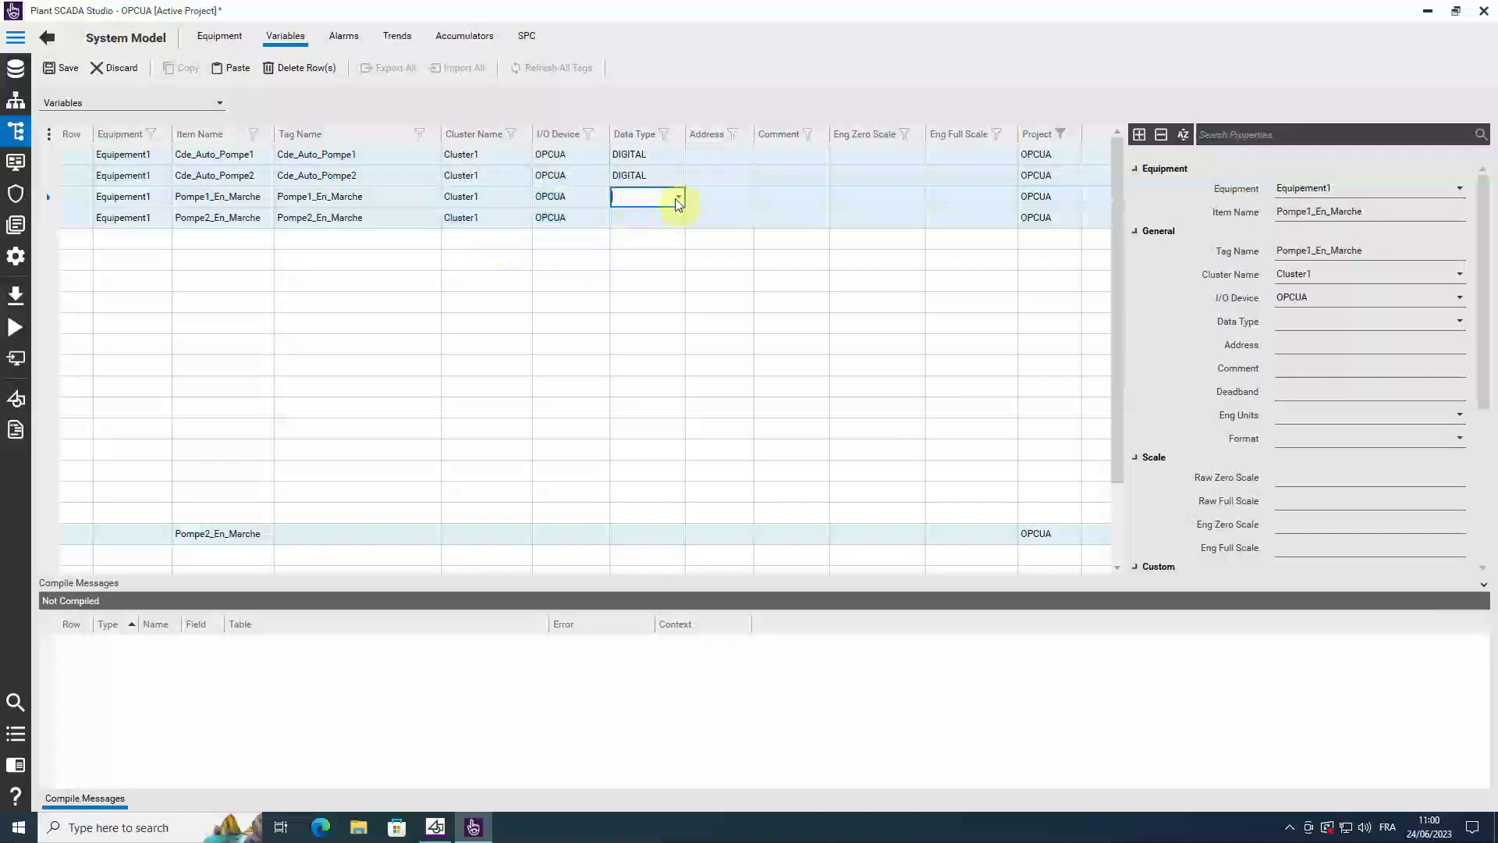
click(677, 200)
click(657, 243)
click(661, 217)
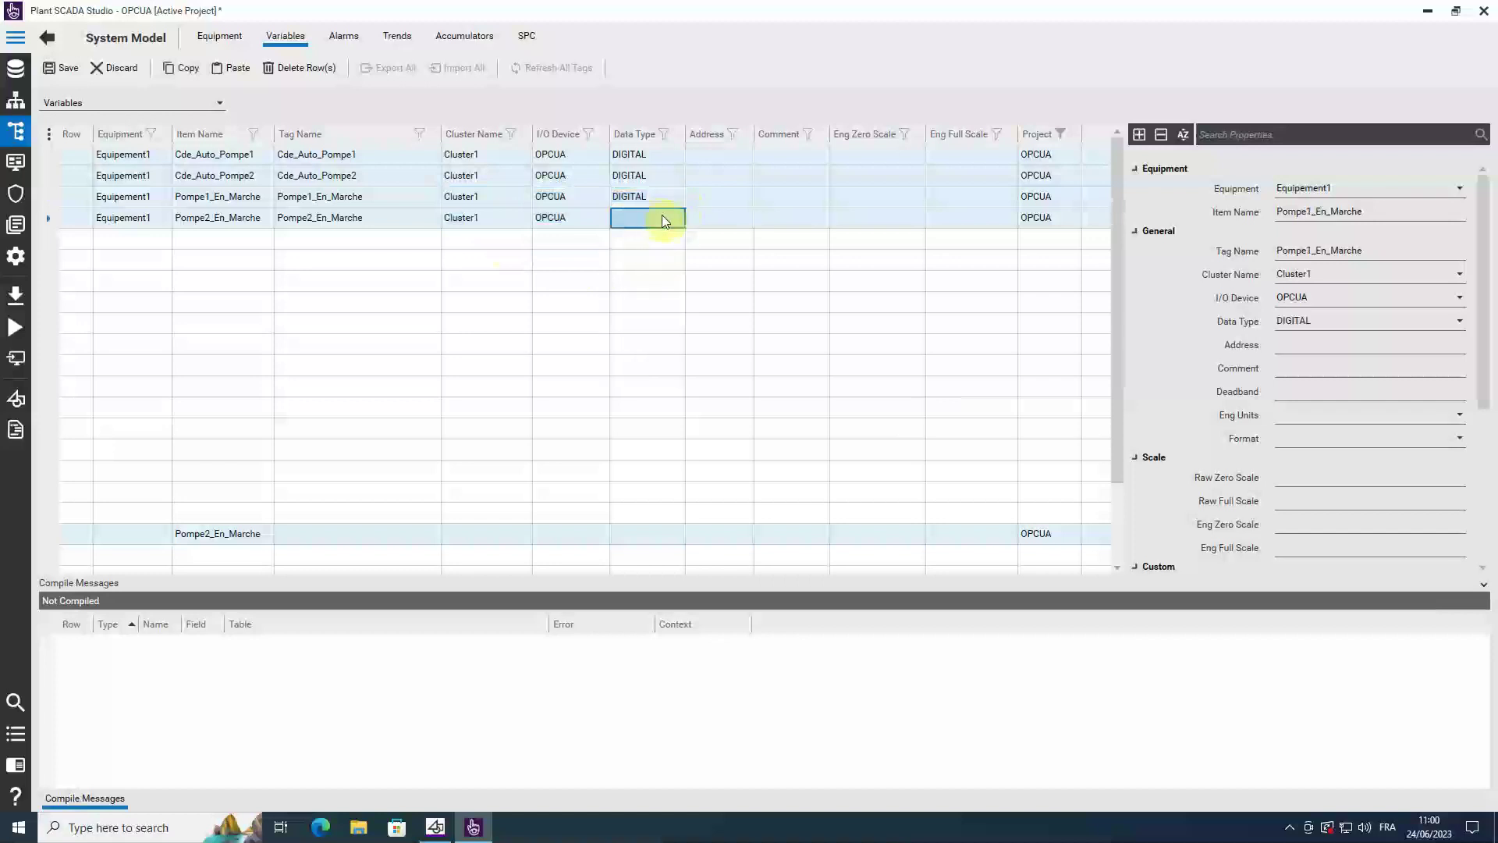
click(662, 219)
click(678, 218)
click(641, 268)
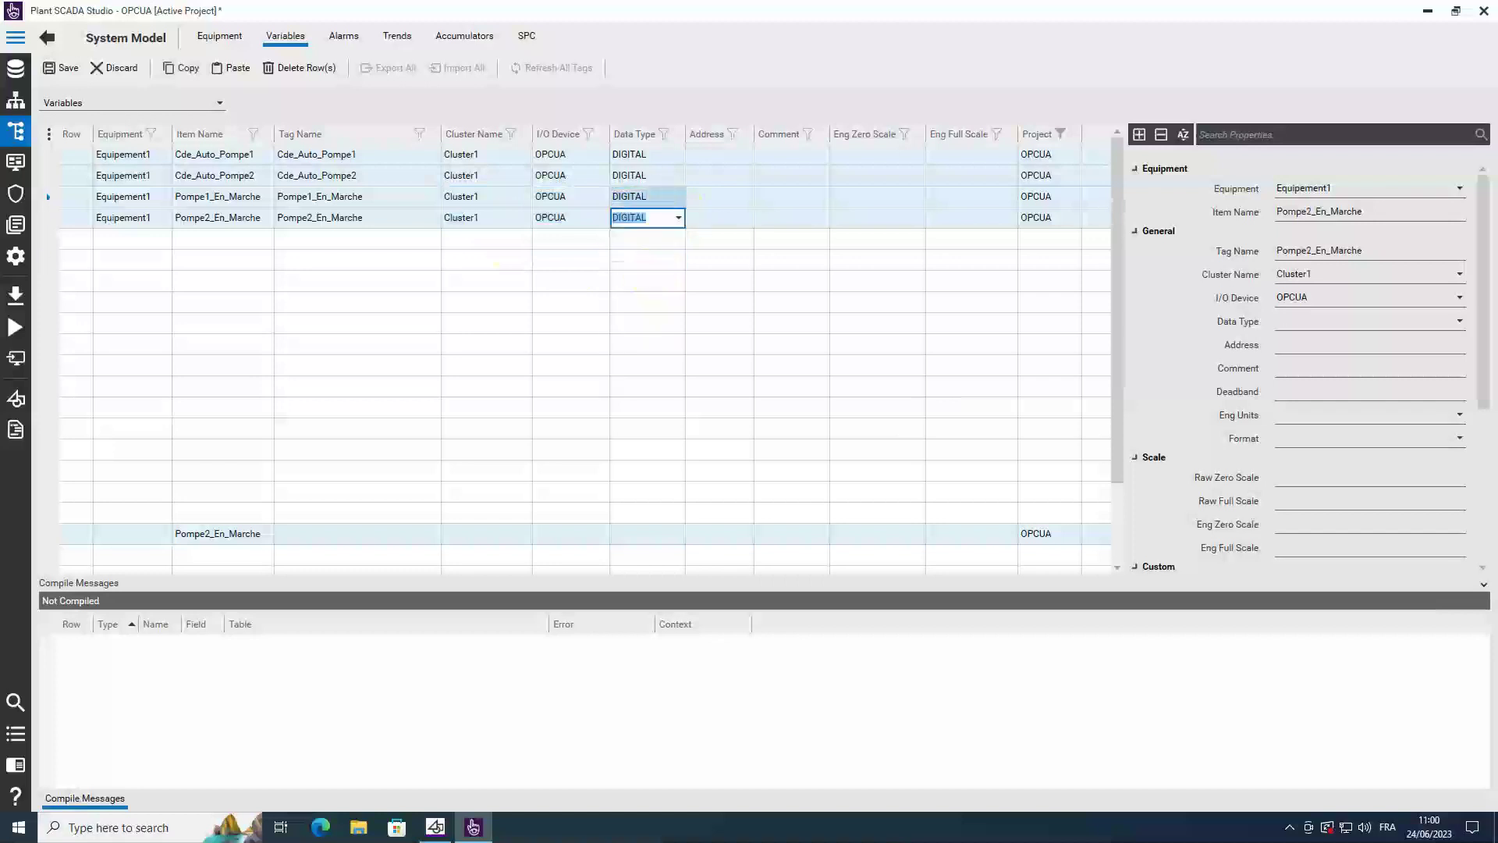
click(648, 197)
- Add a fifth variable for Equipement1 with item name and tag name Cptr1
click(124, 240)
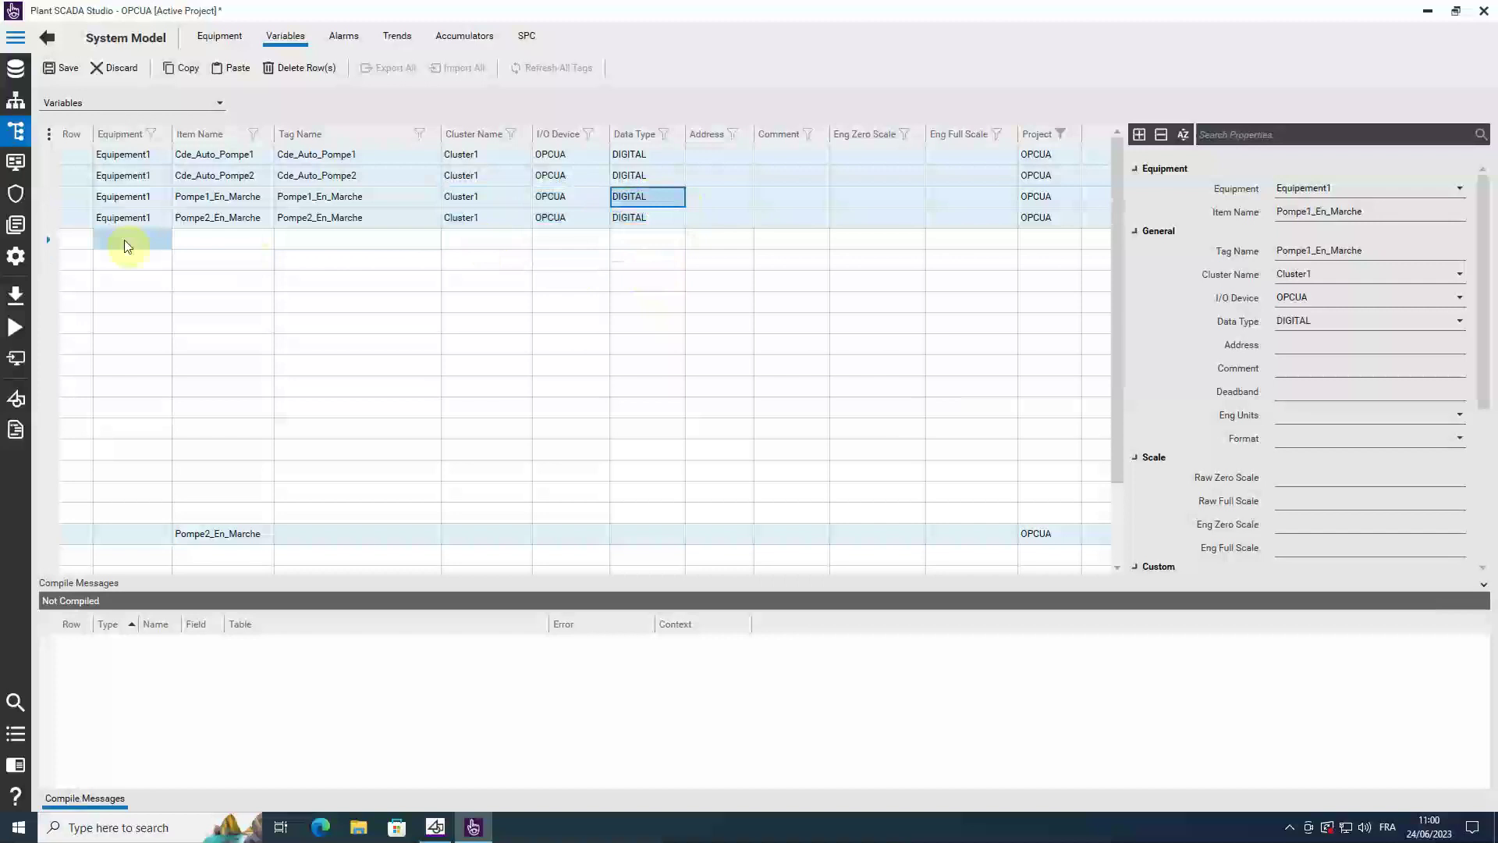
click(169, 238)
click(165, 237)
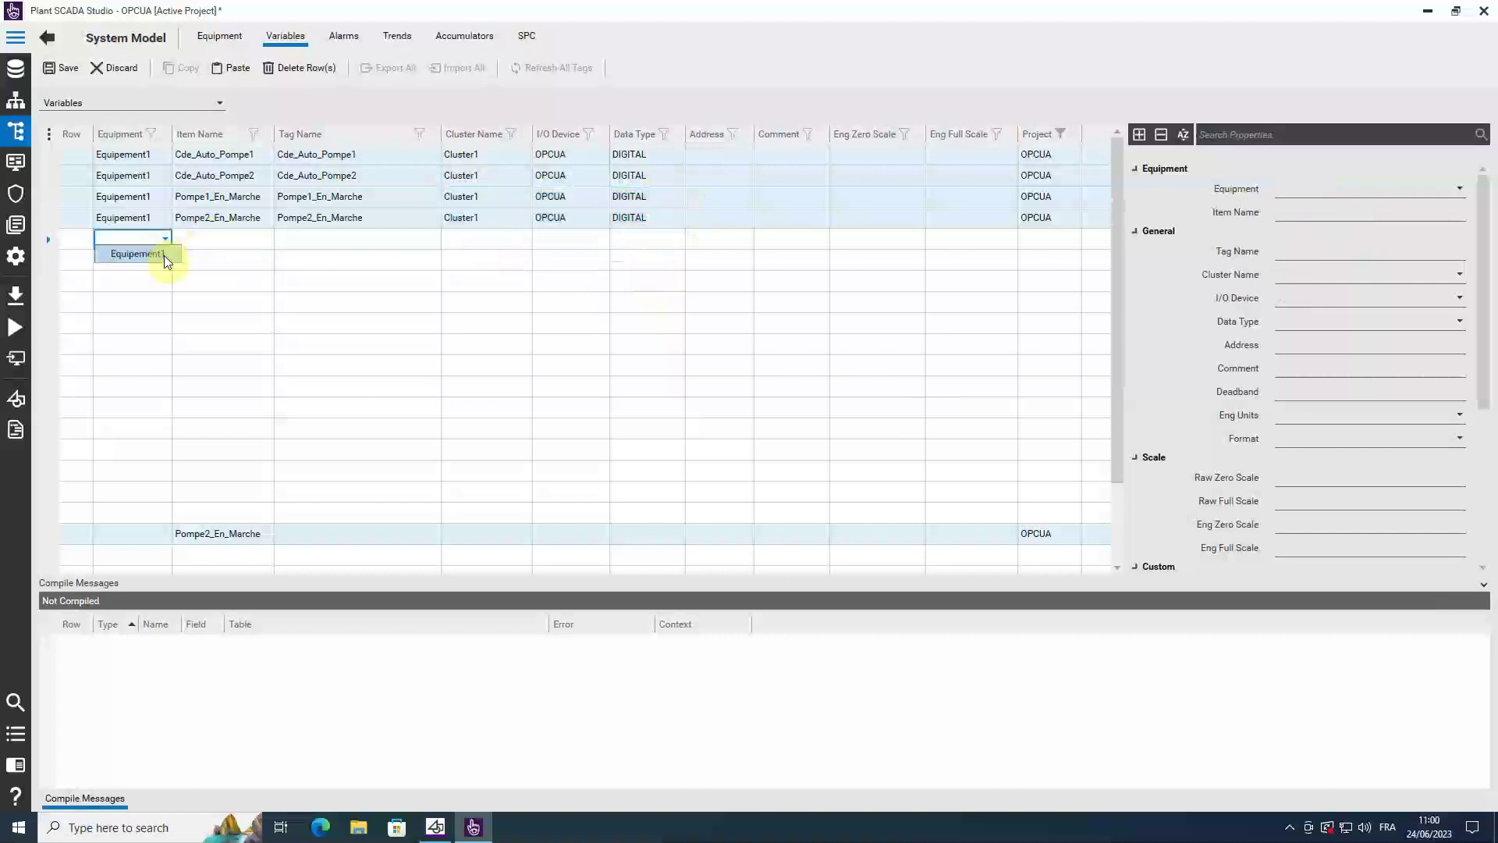
click(164, 255)
click(204, 237)
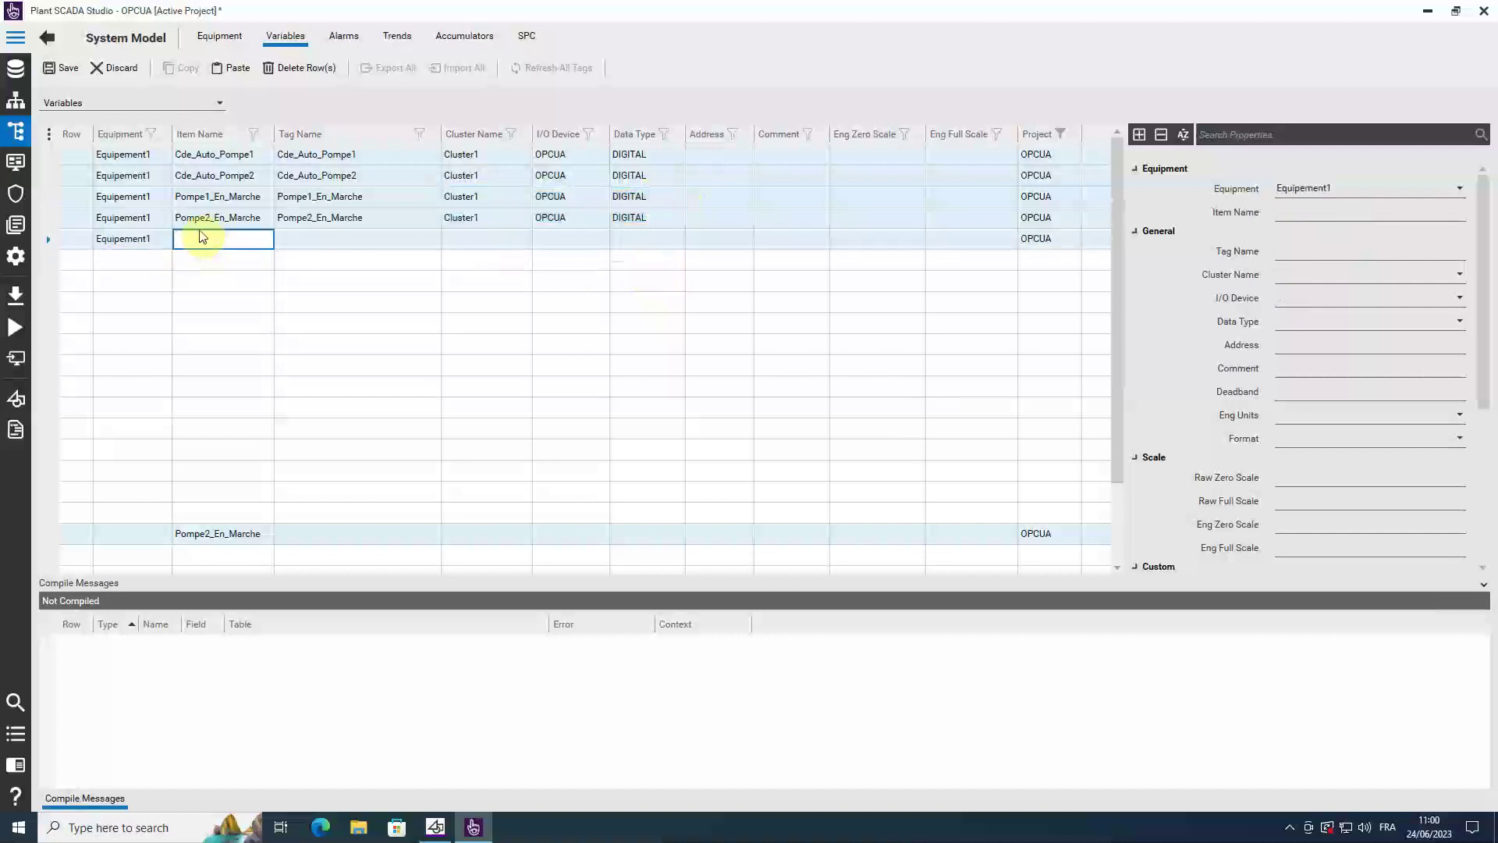
text(Cptr1)
click(316, 241)
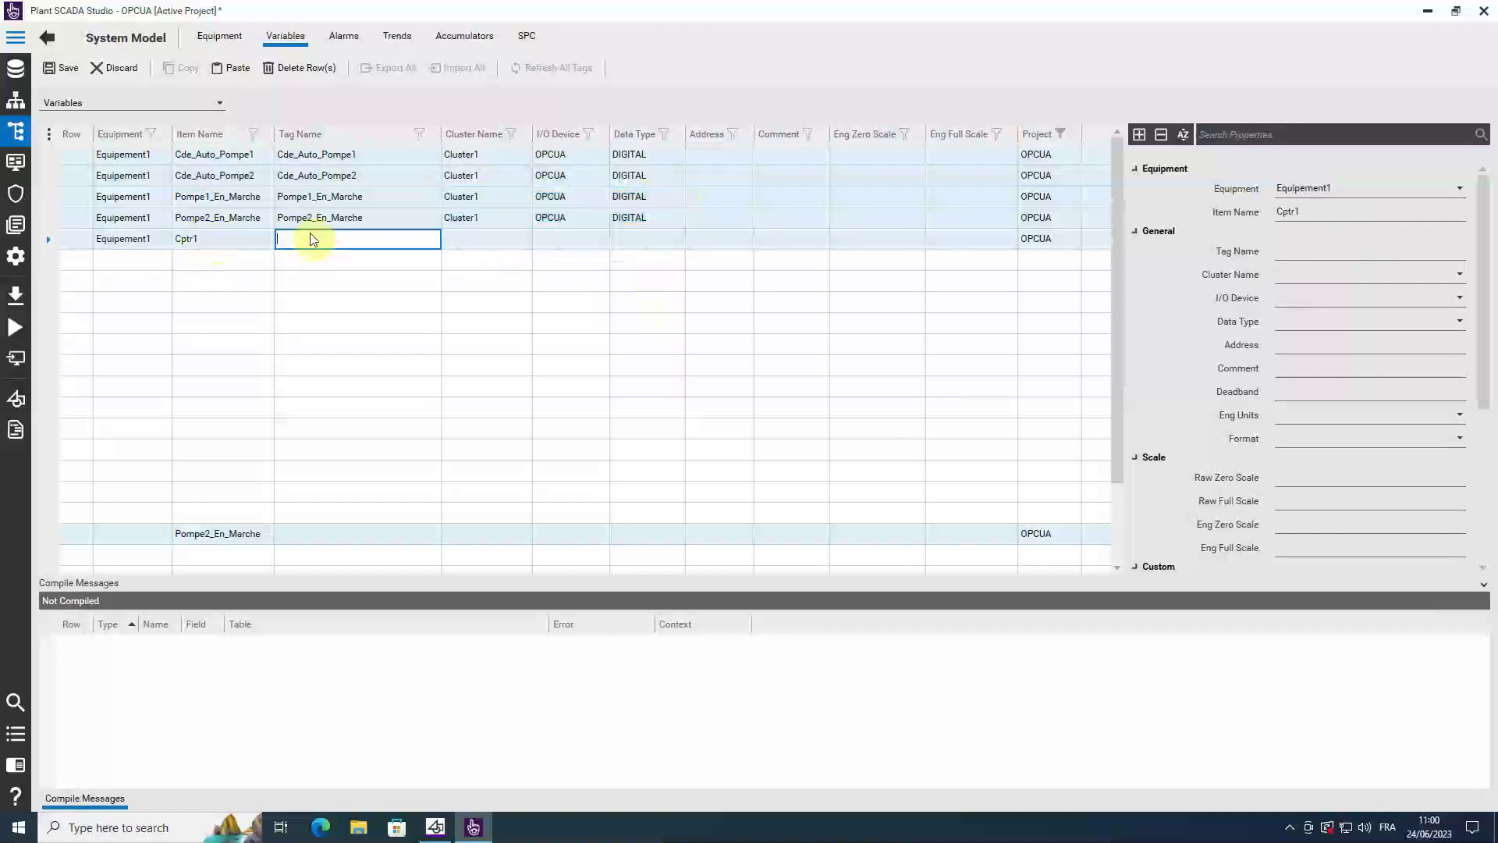
text(Cptr1)
- Assign the Cptr1 variable to cluster Cluster1 and I/O device OPCUA
click(500, 237)
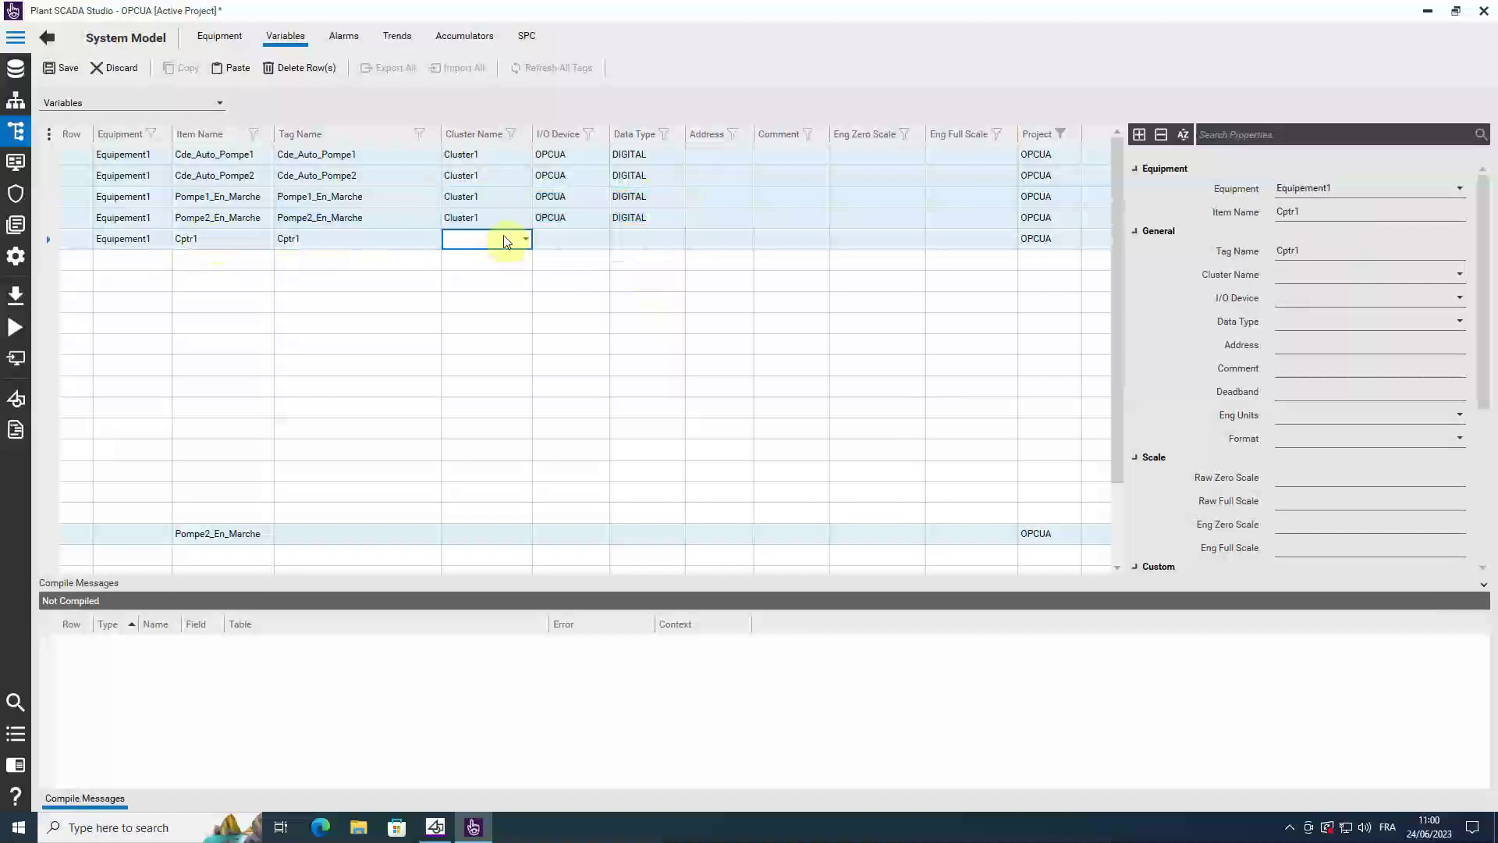
click(526, 240)
click(523, 253)
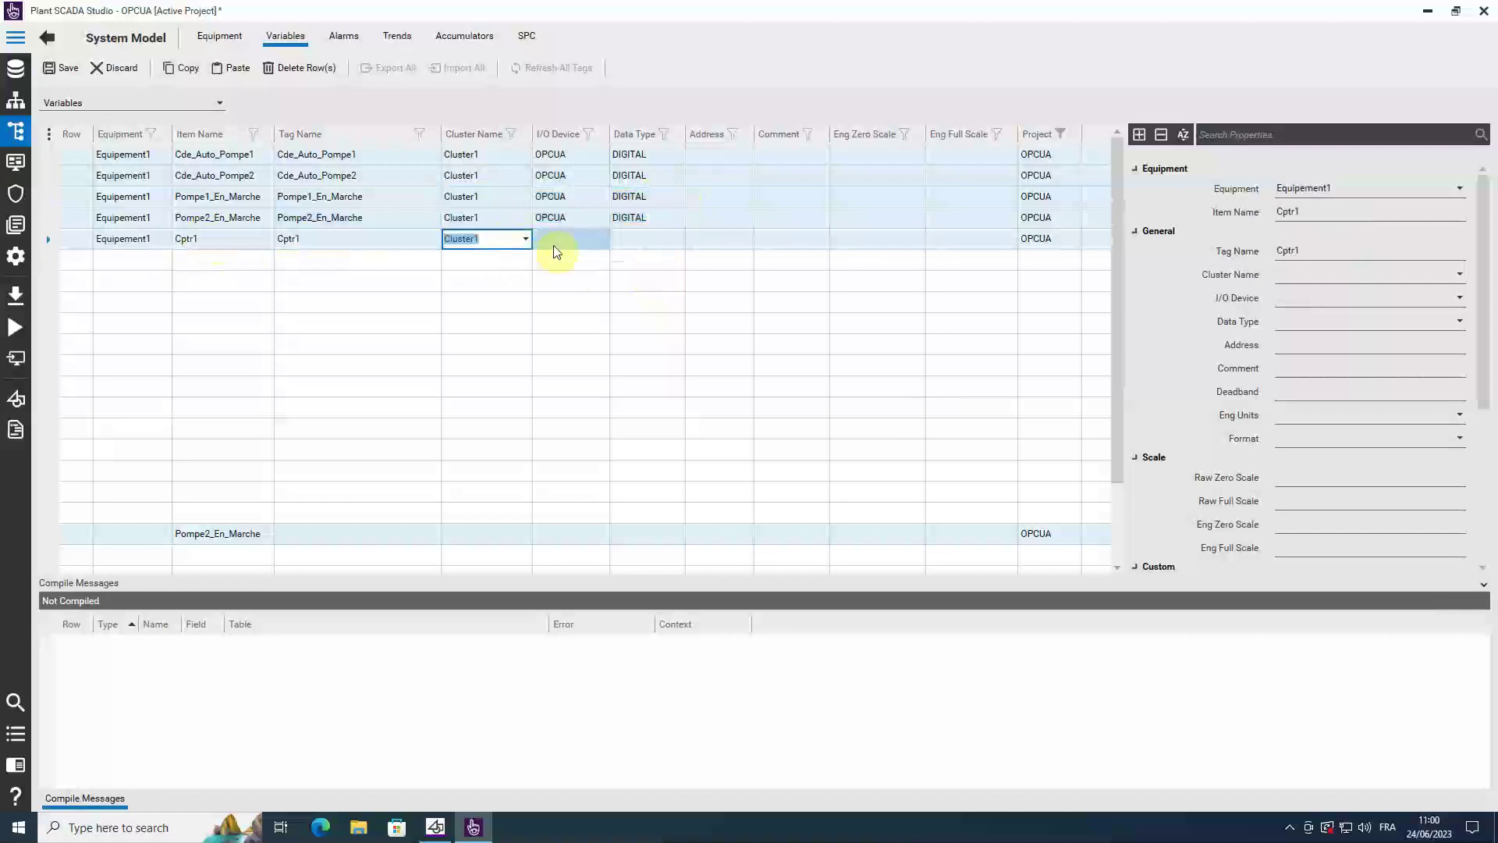
click(555, 242)
click(602, 239)
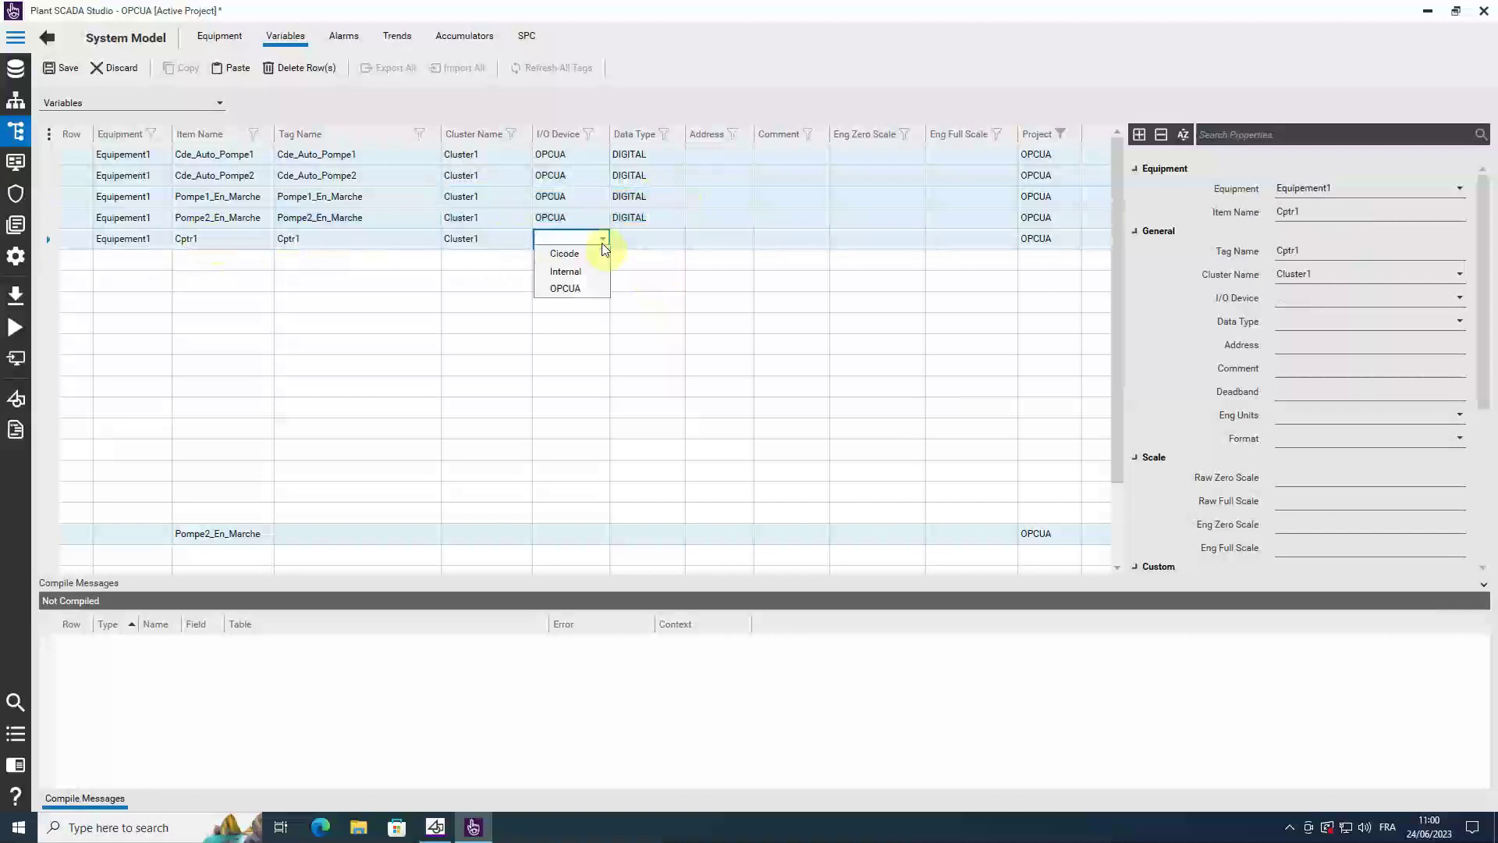
click(569, 291)
- Set the data type of the Cptr1 variable to INT
click(657, 239)
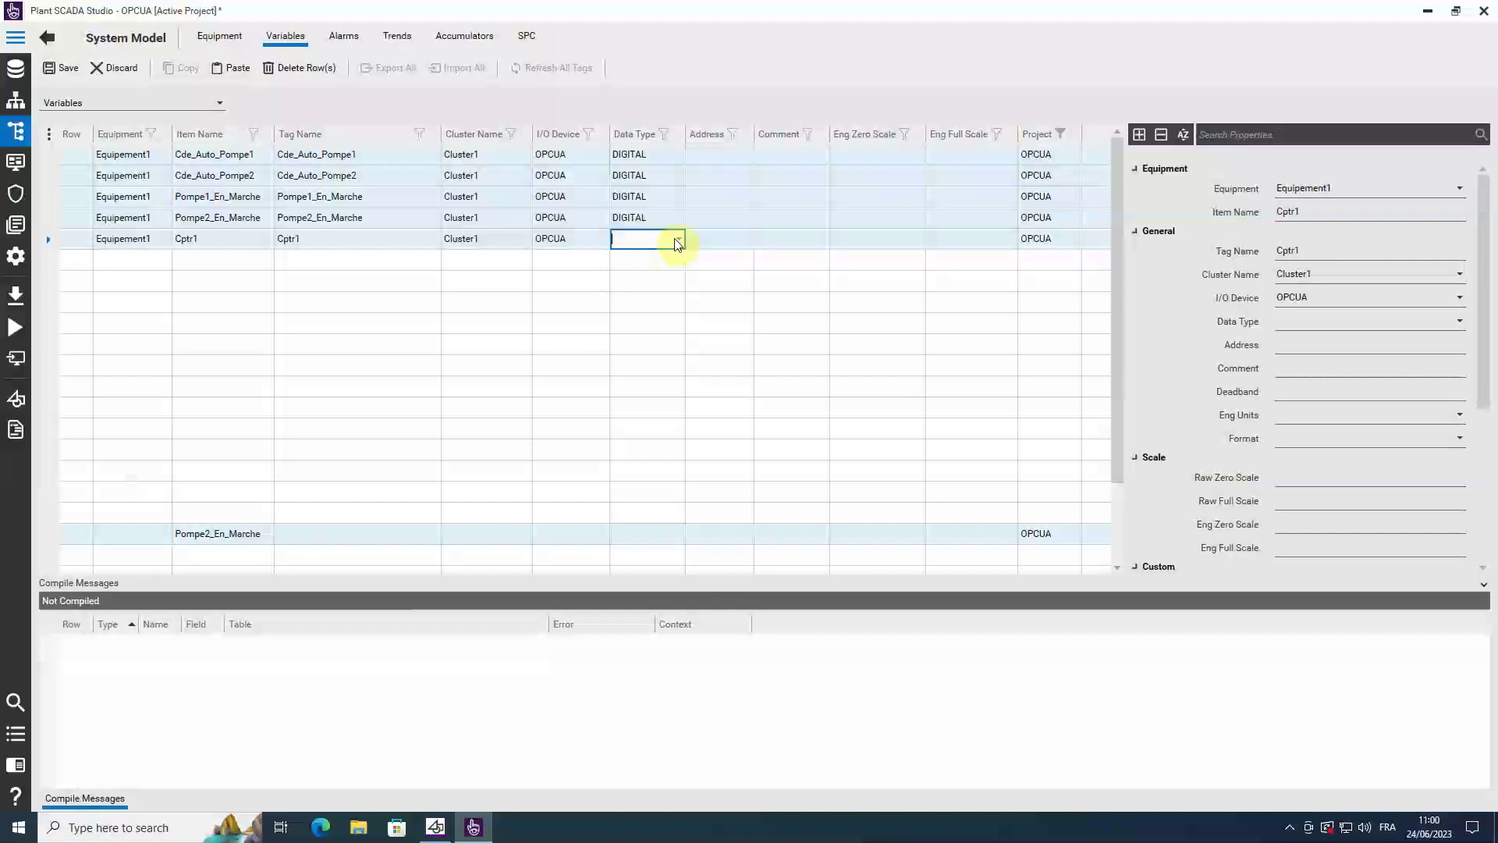
click(677, 240)
click(640, 306)
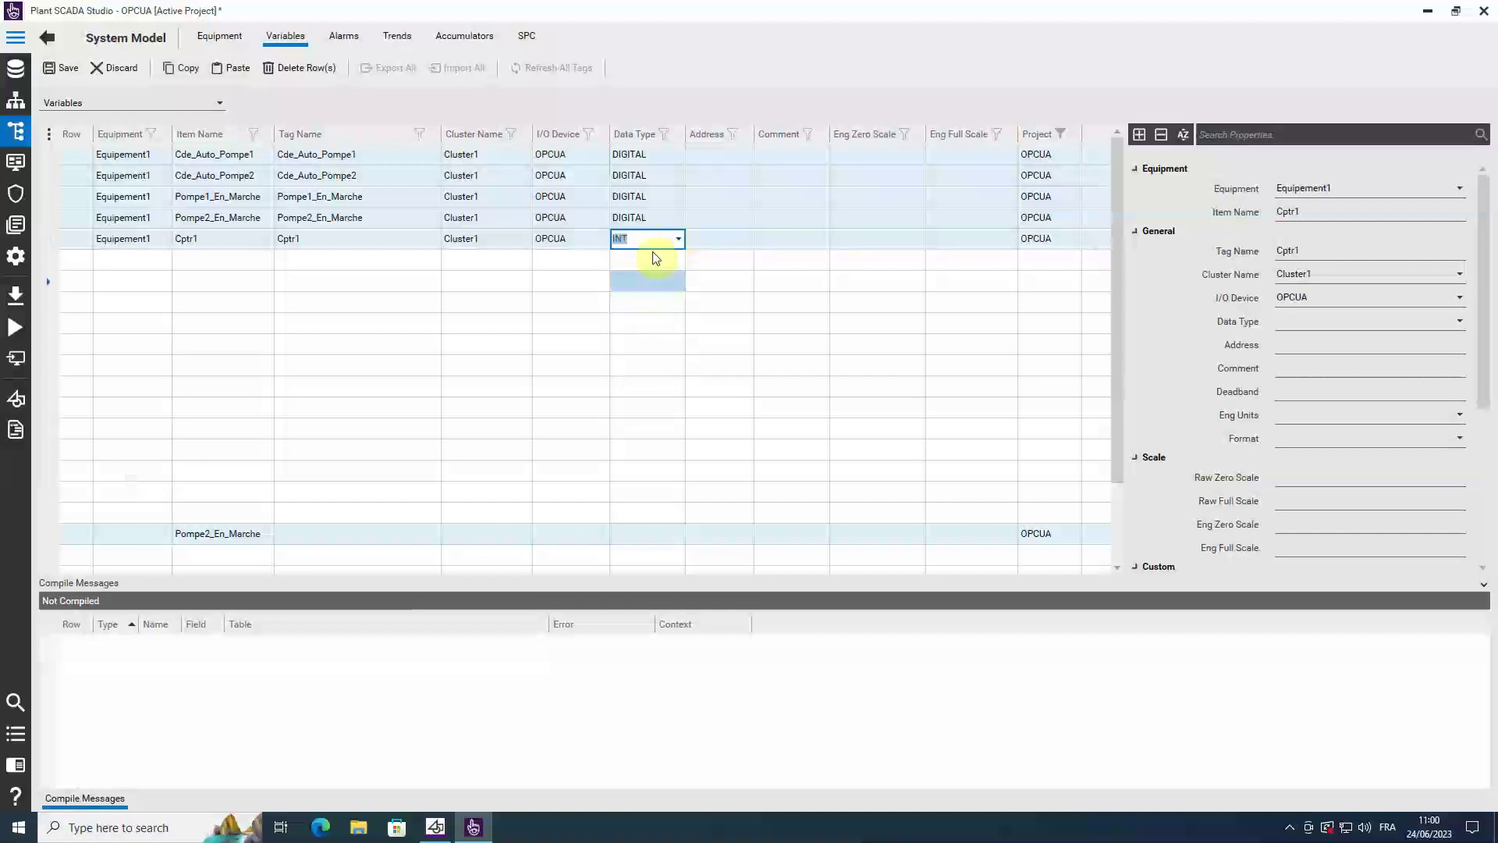
click(648, 216)
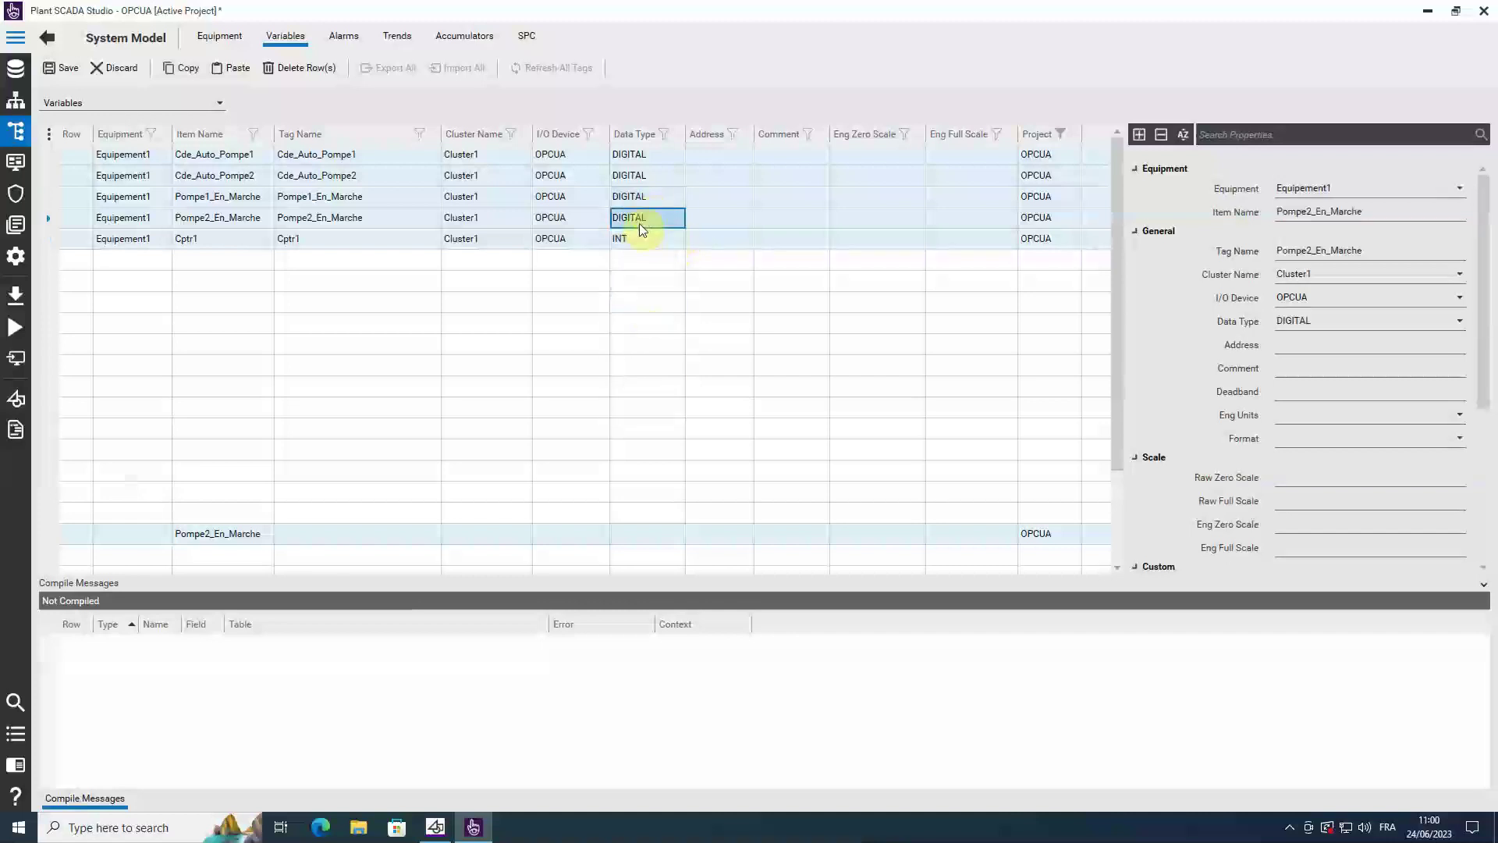
click(638, 243)
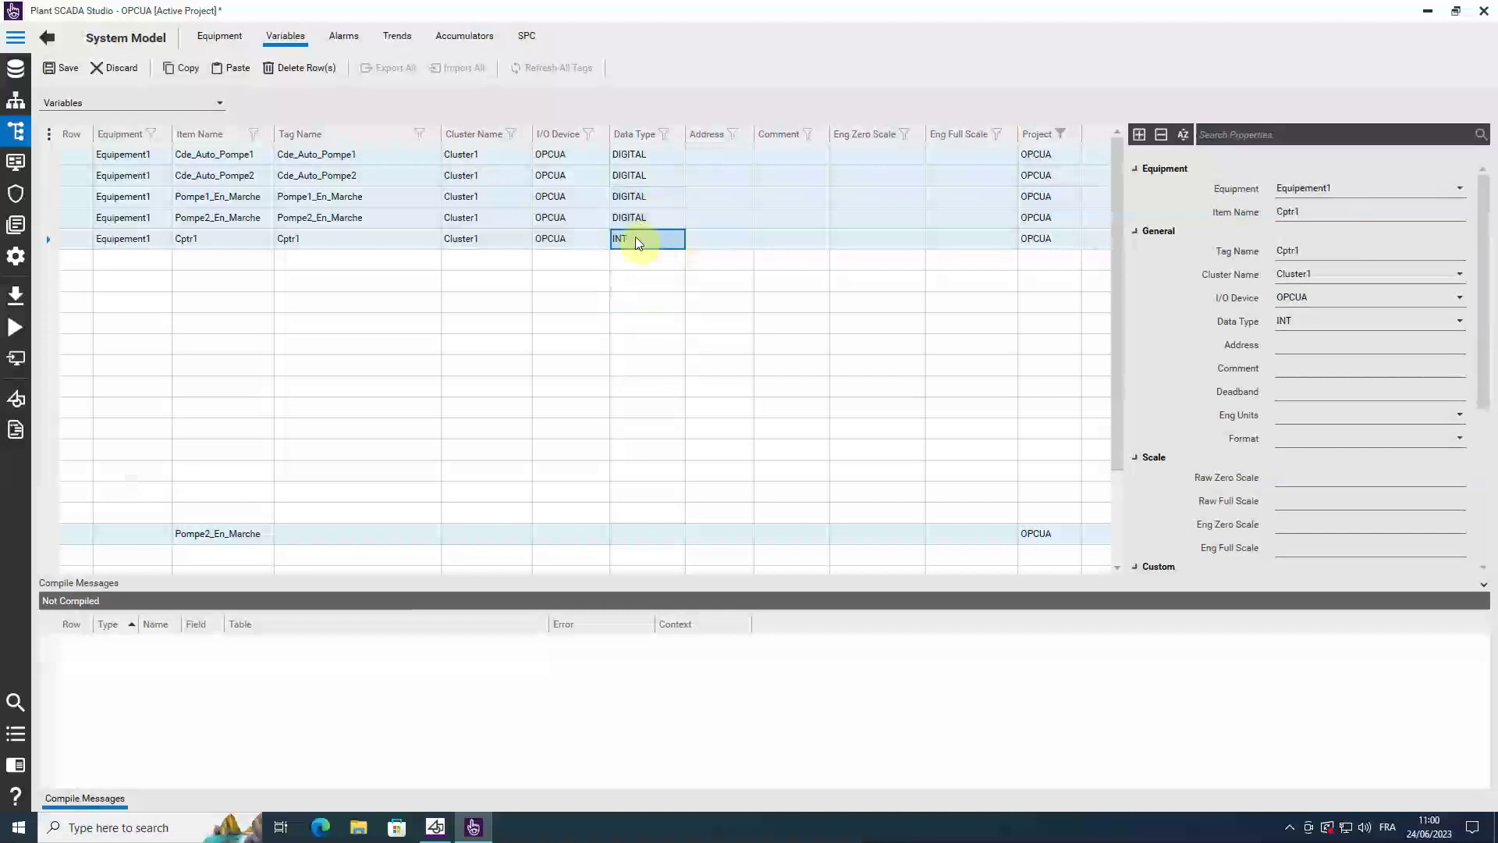
- Copy the NodeId of Cde_Auto_Pompe1 from UaExpert and set it as that variable's address in Plant SCADA Studio, ns=4;i=2
click(713, 152)
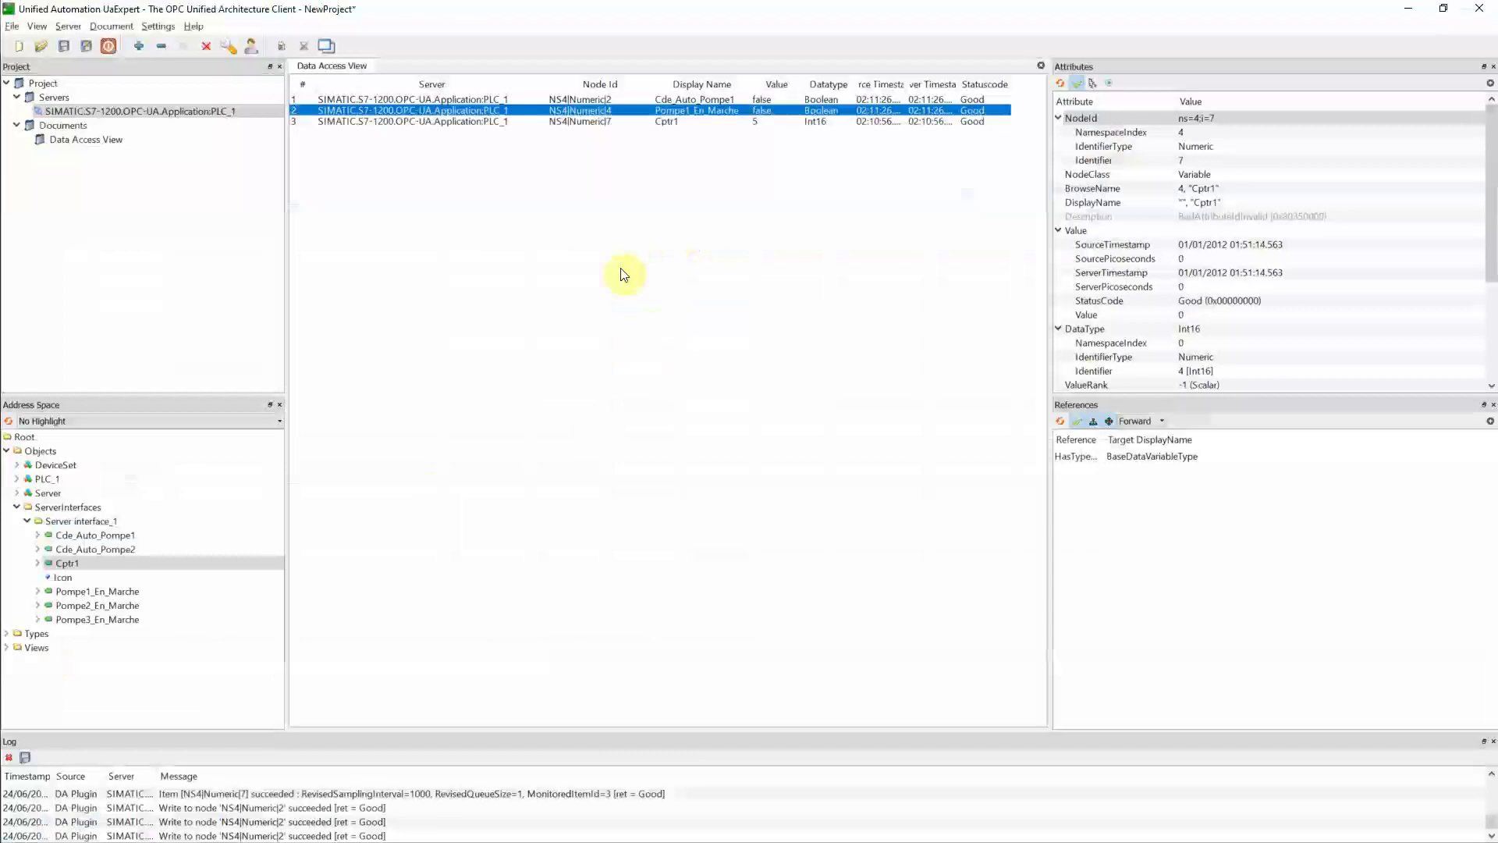
click(113, 535)
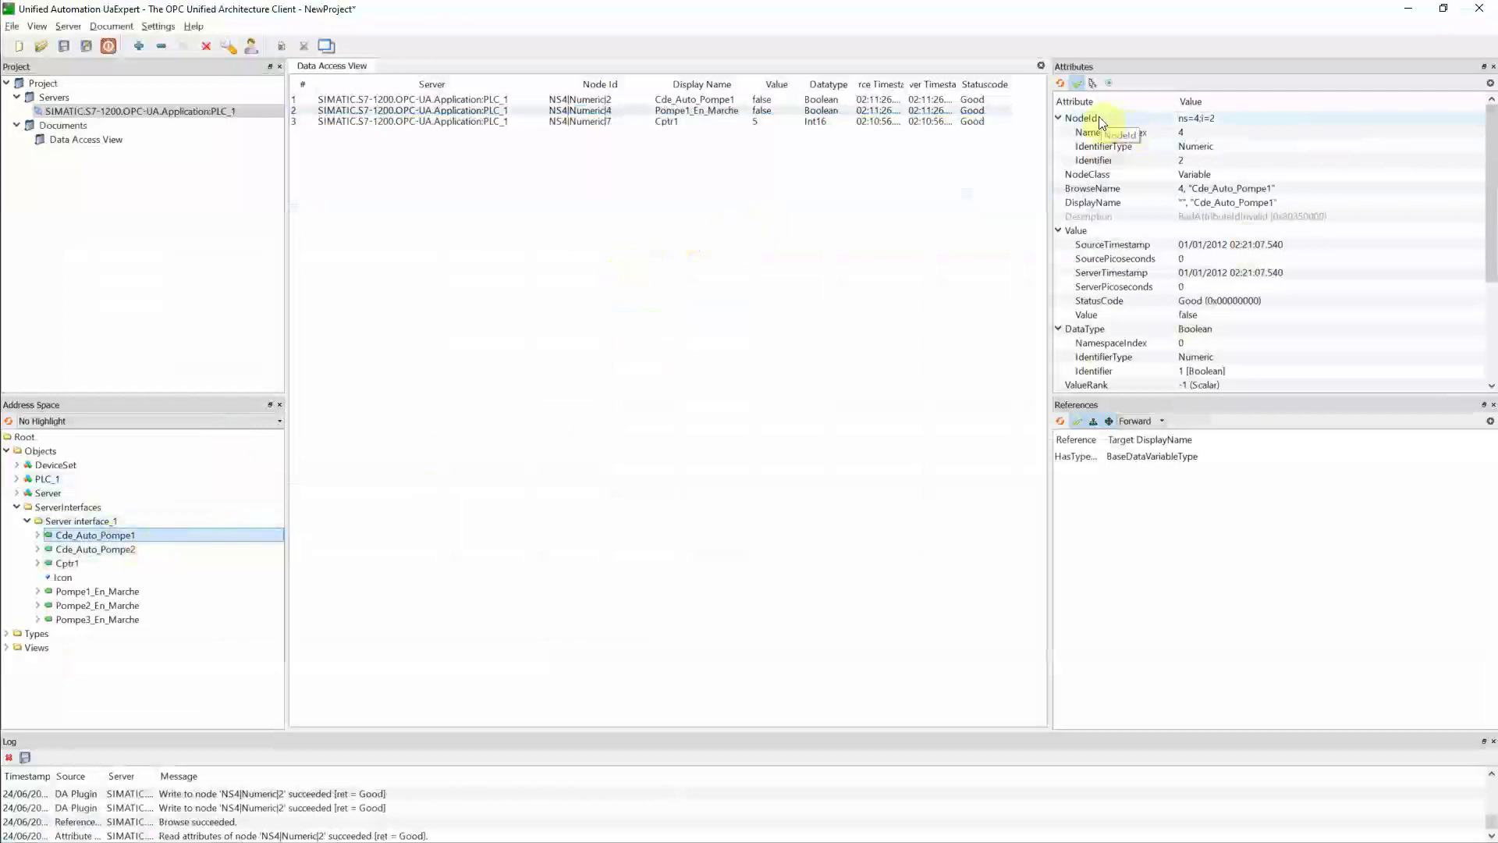
click(1214, 121)
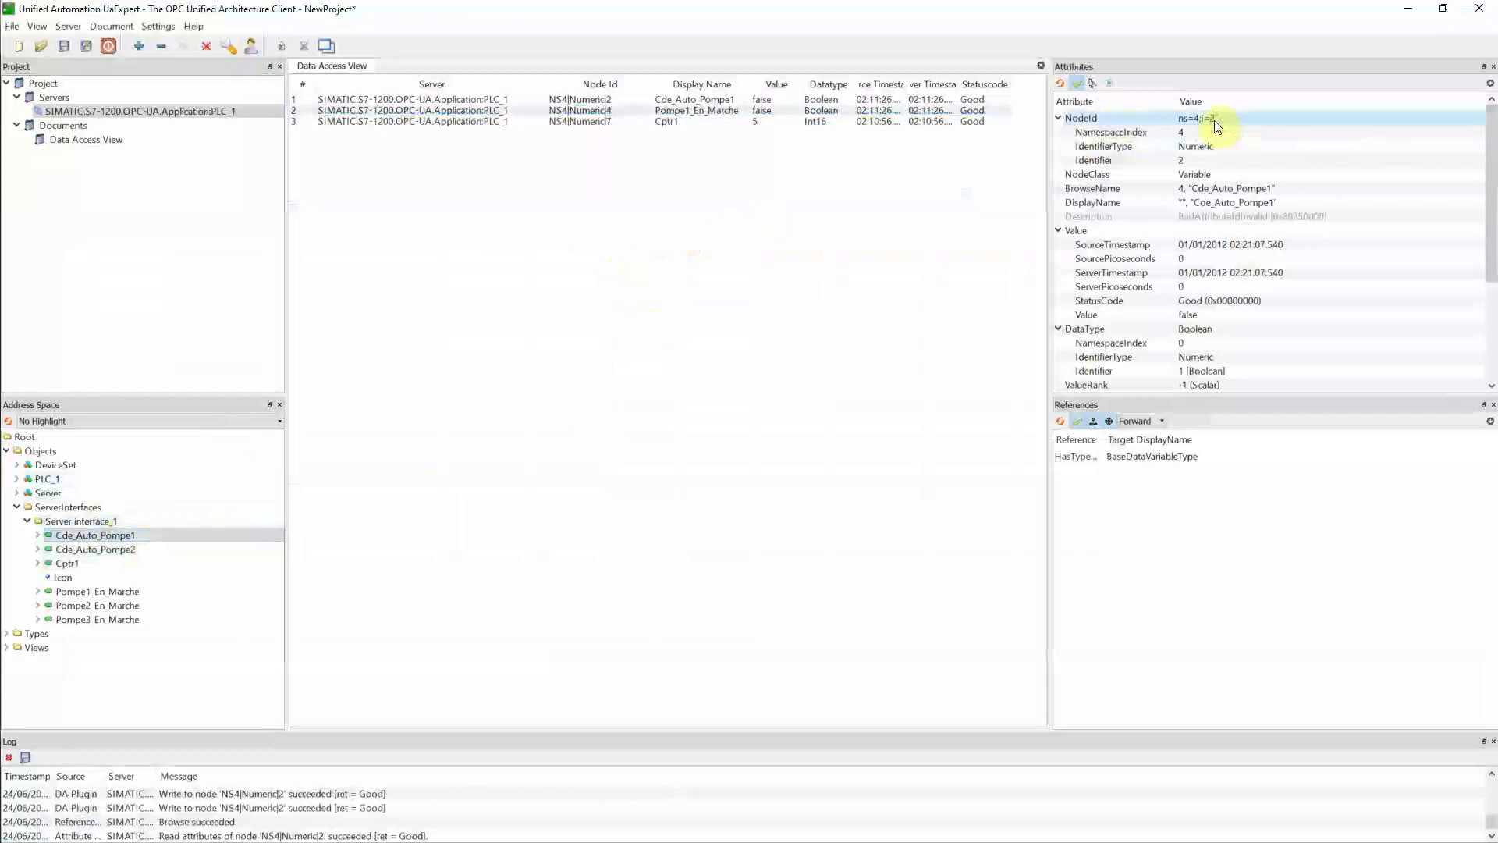
click(92, 538)
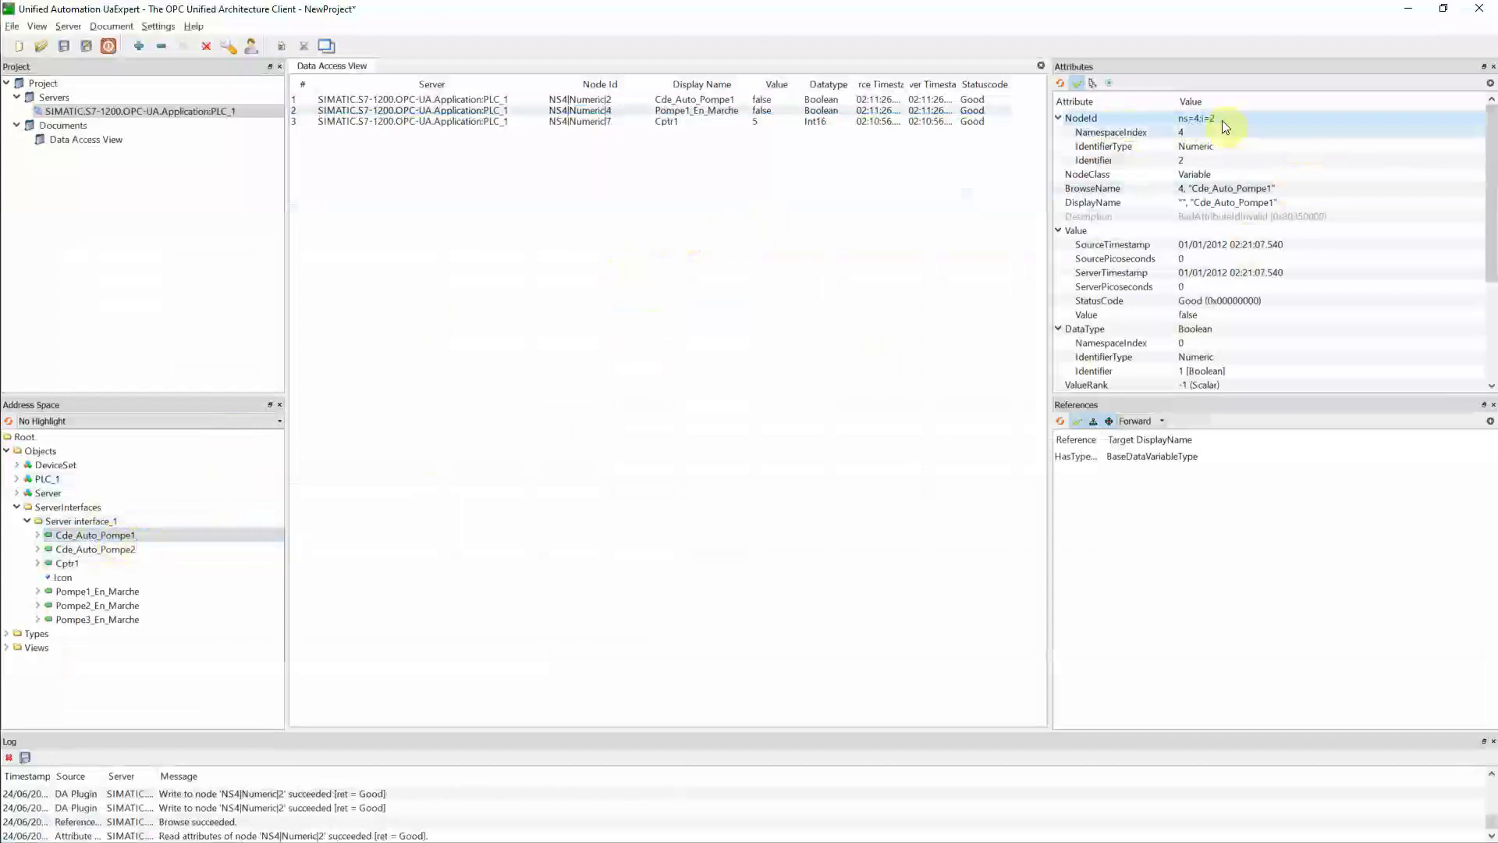
click(1193, 121)
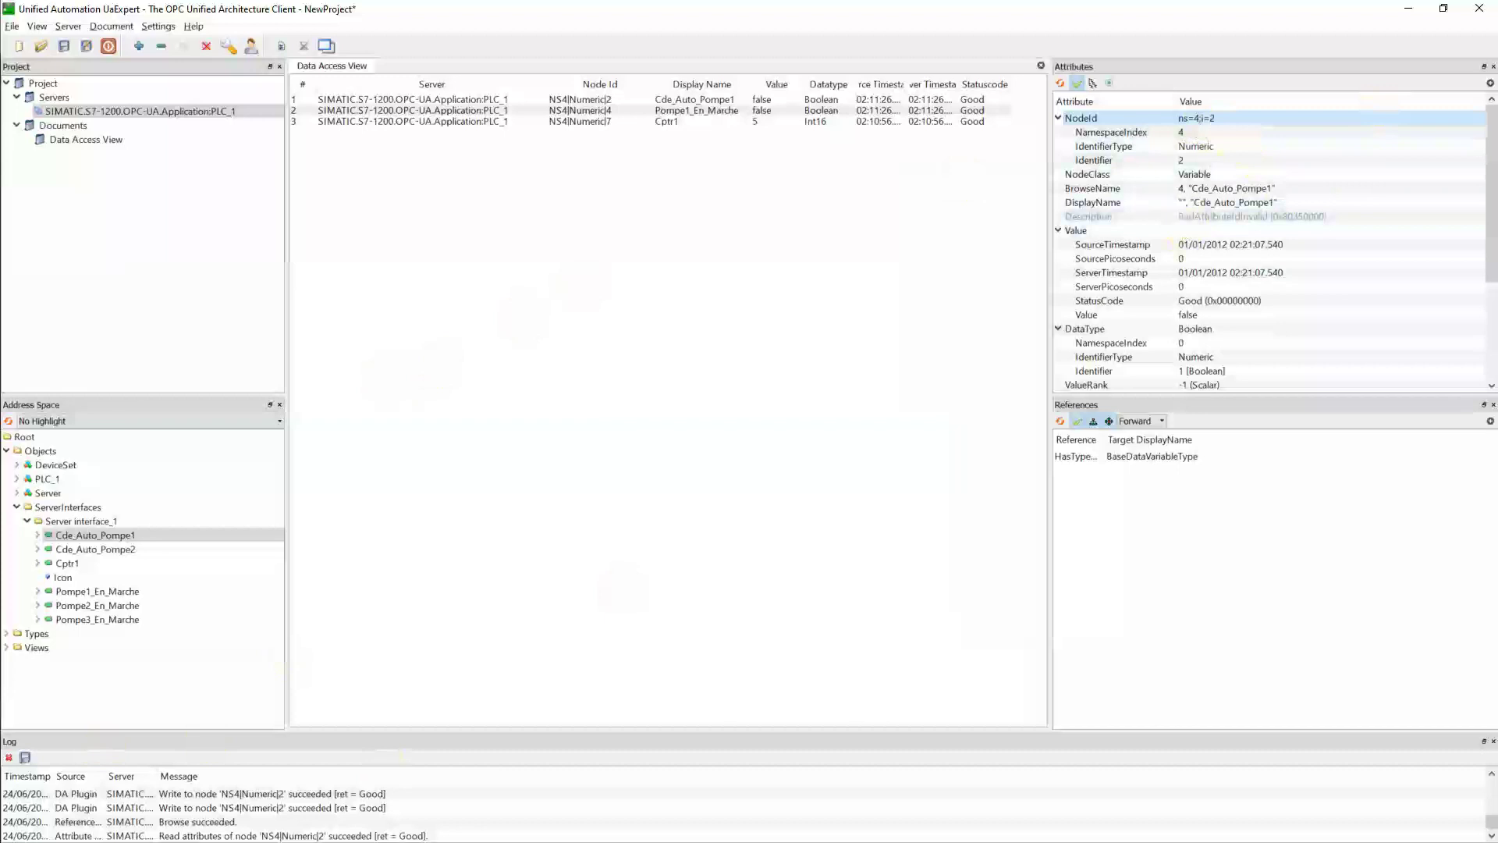
key(alt+Tab)
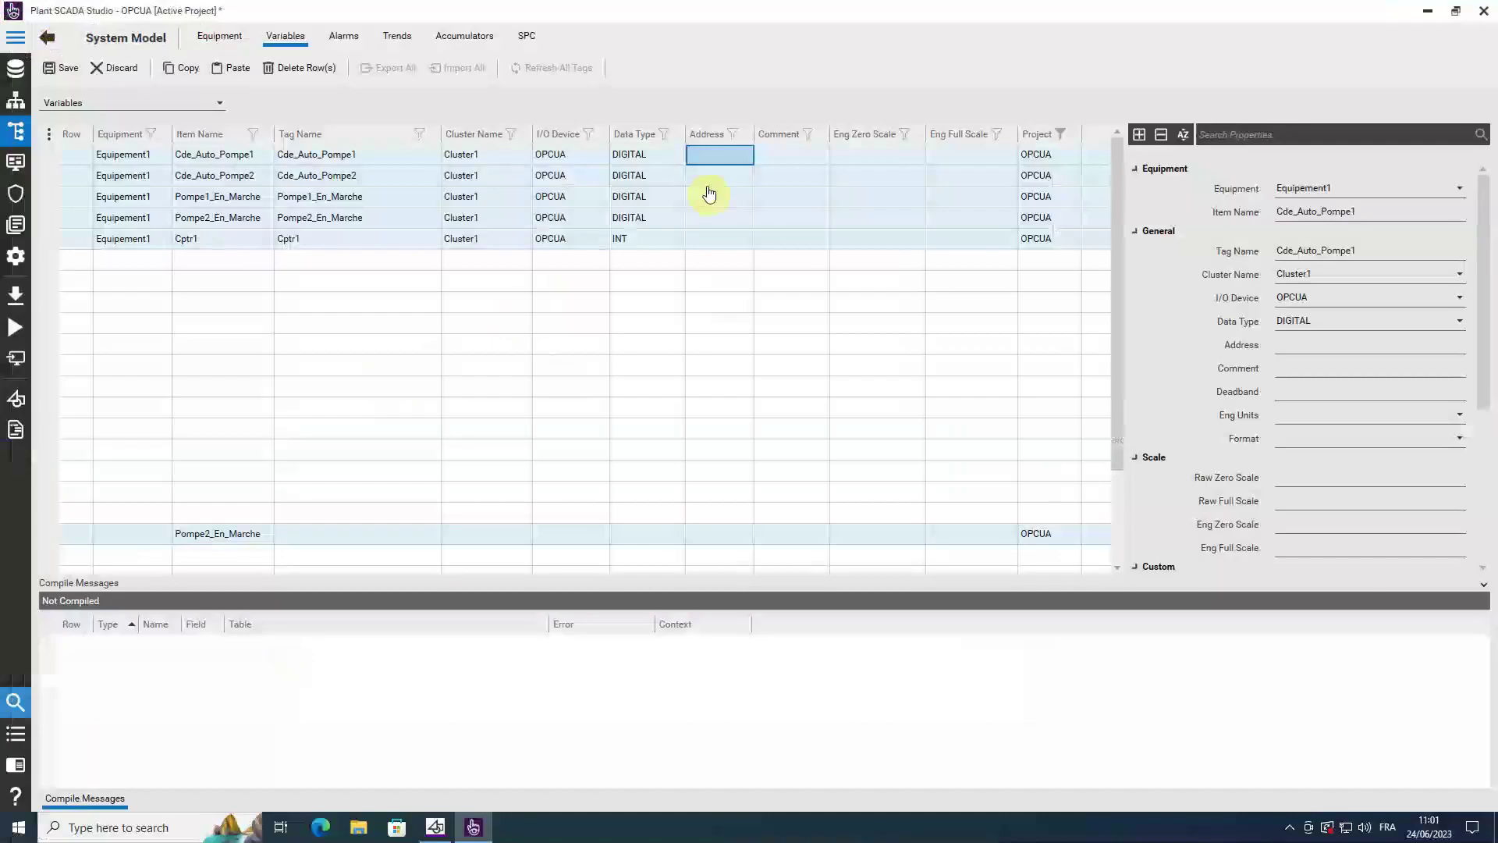
click(711, 155)
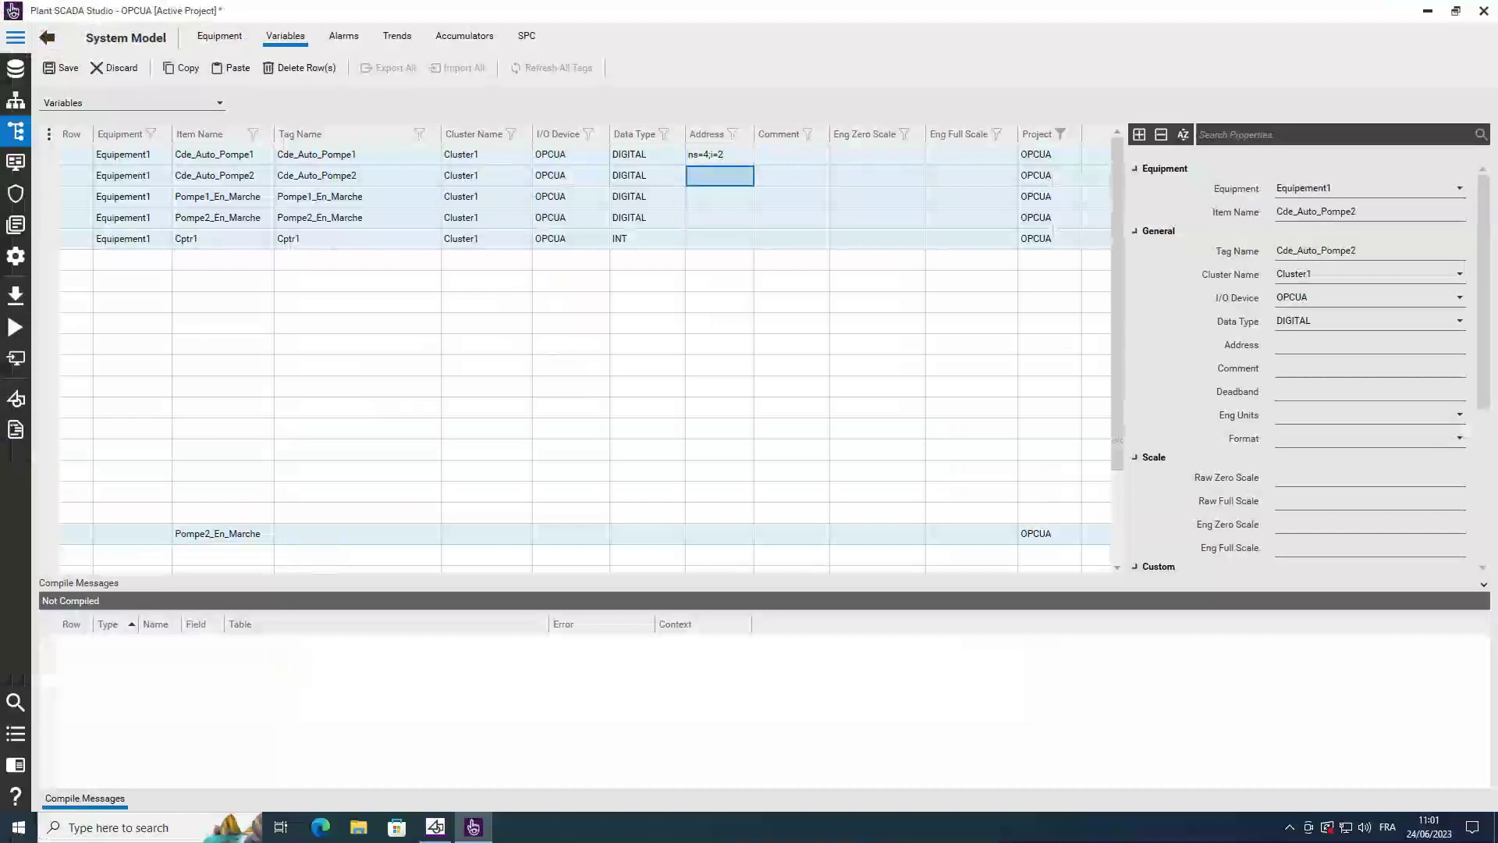
- Copy the NodeId of Cde_Auto_Pompe2 from UaExpert and enter it as that variable's address in Plant SCADA Studio, ns=4;i=3
key(alt+Tab)
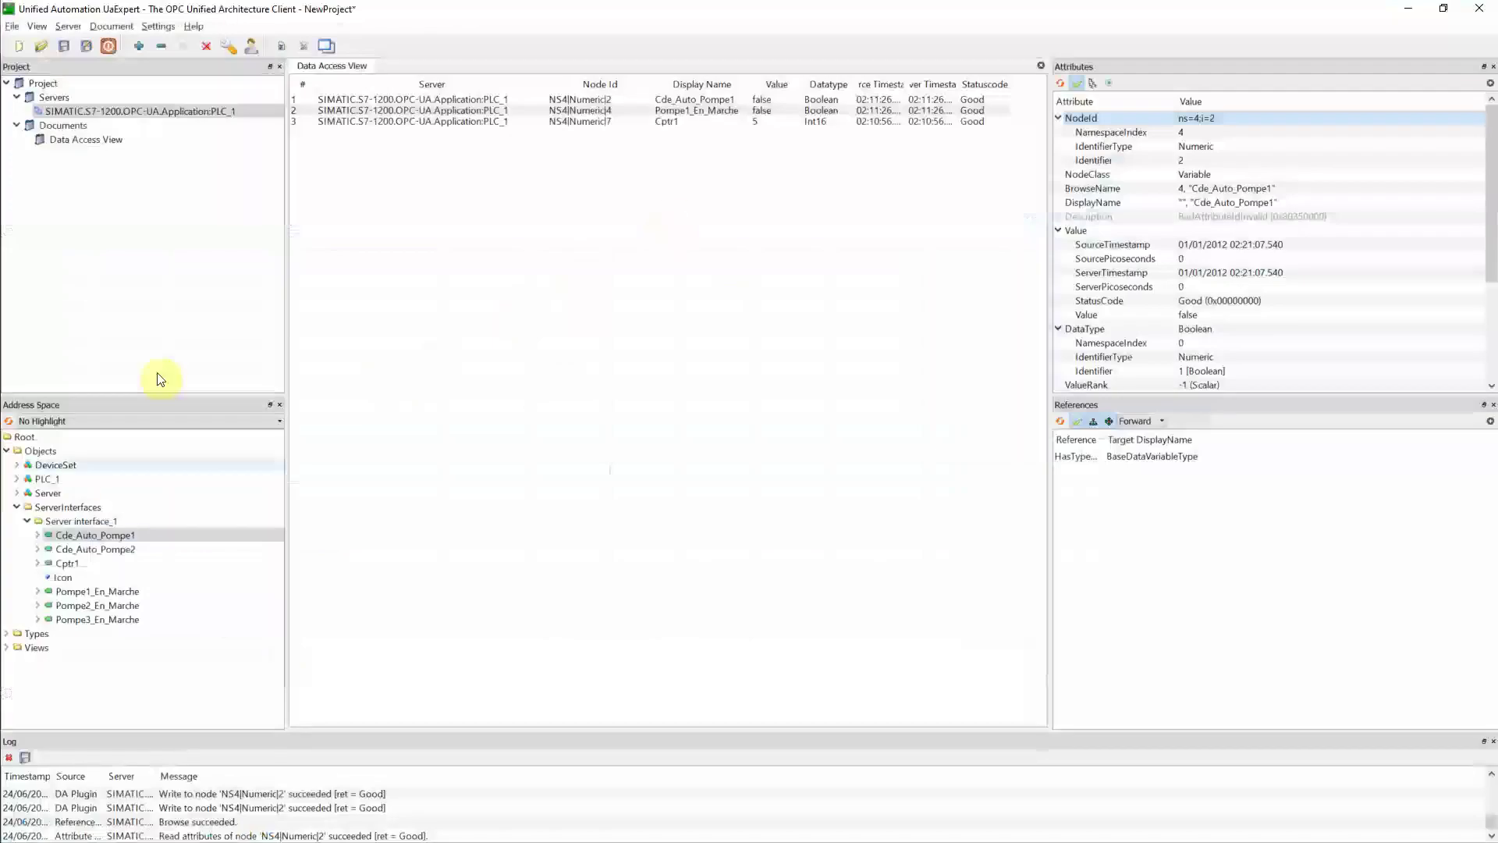
click(106, 550)
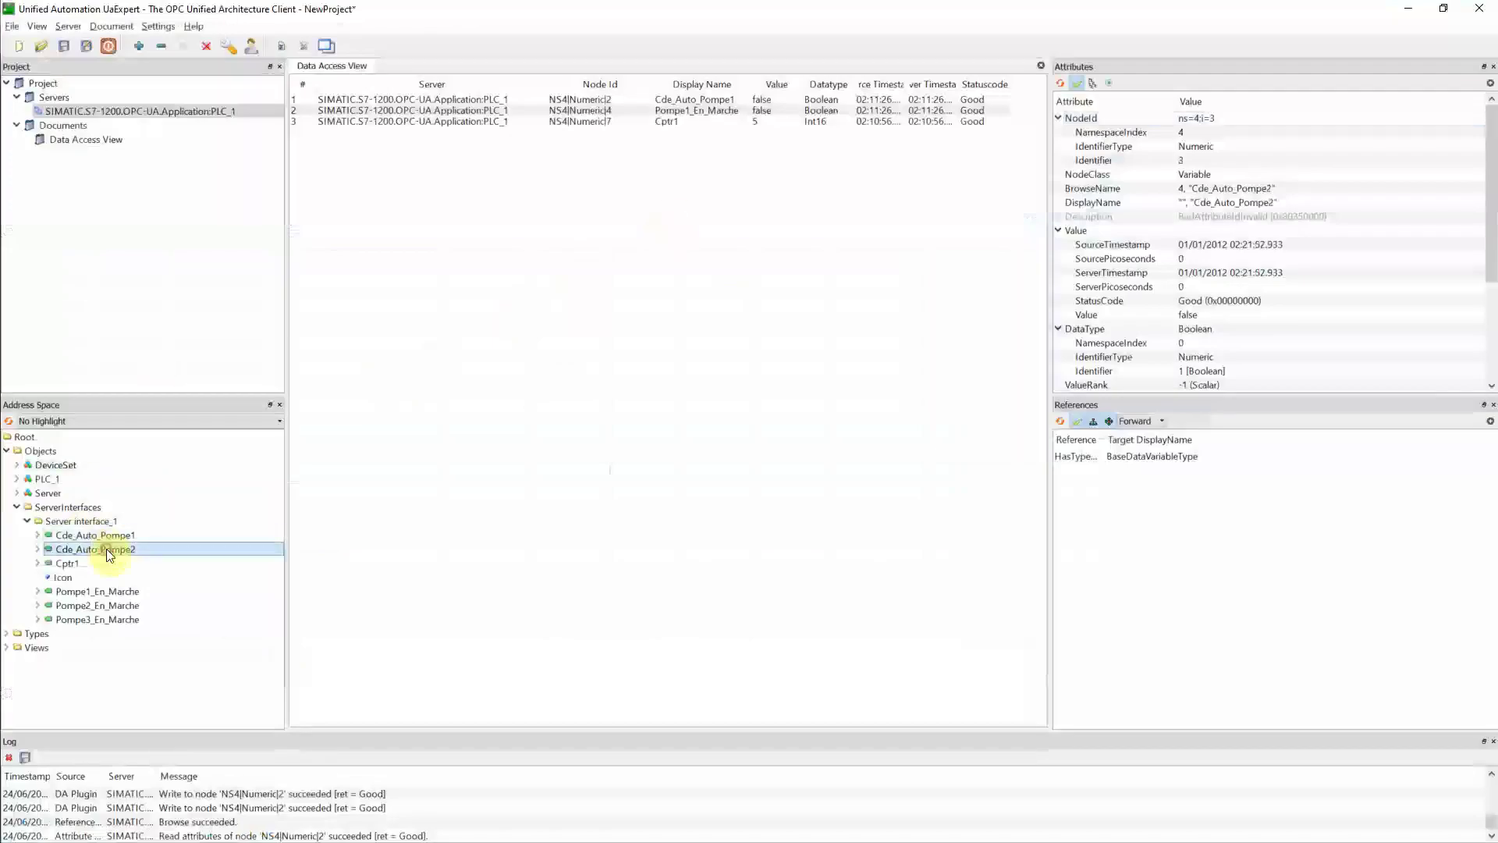
right_click(1211, 120)
click(1242, 135)
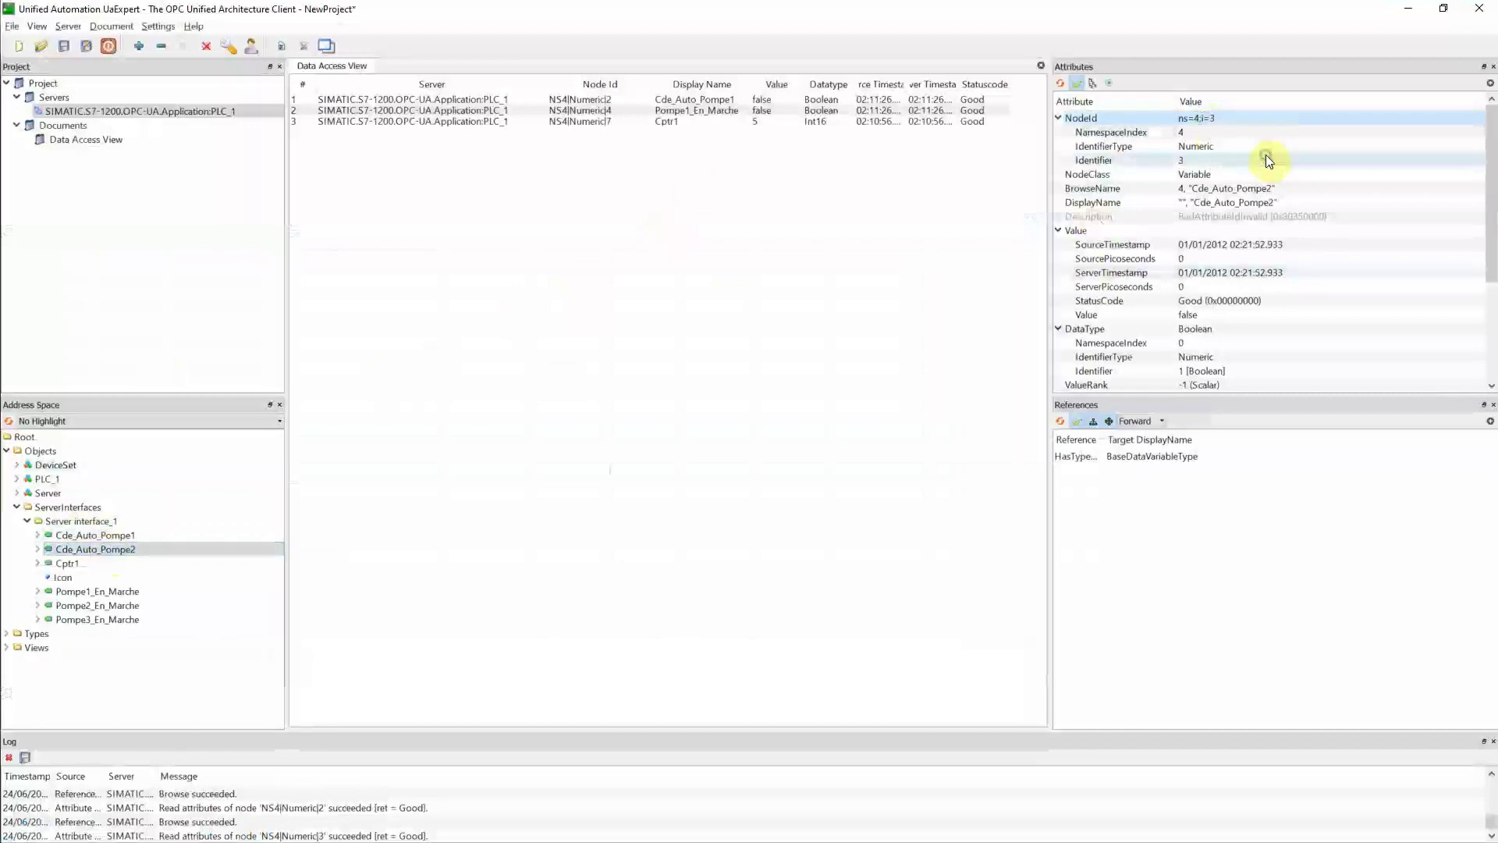
key(alt+Tab)
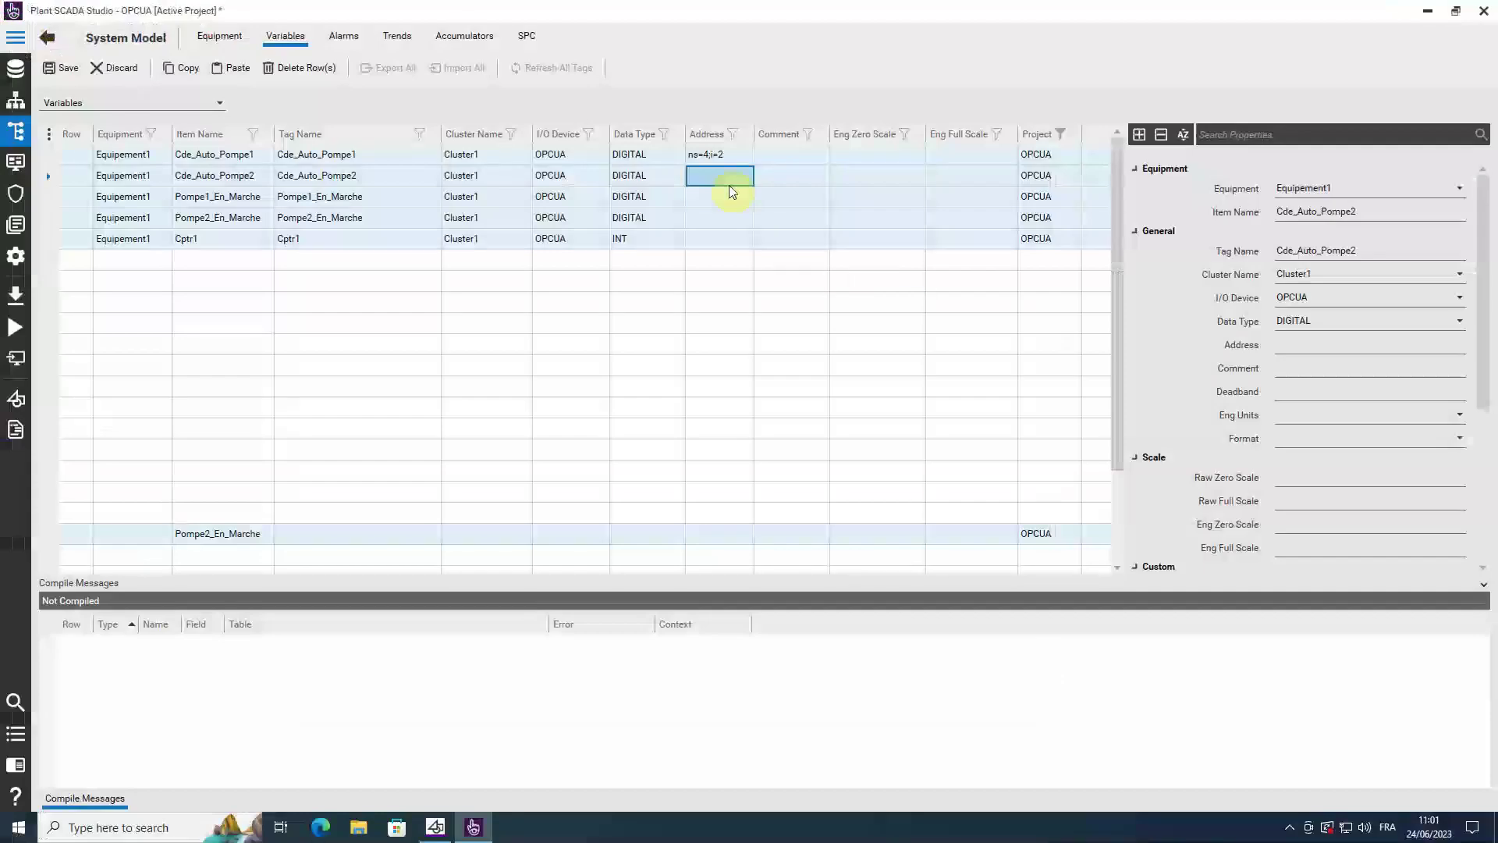
click(729, 184)
text(ns=4;i=3)
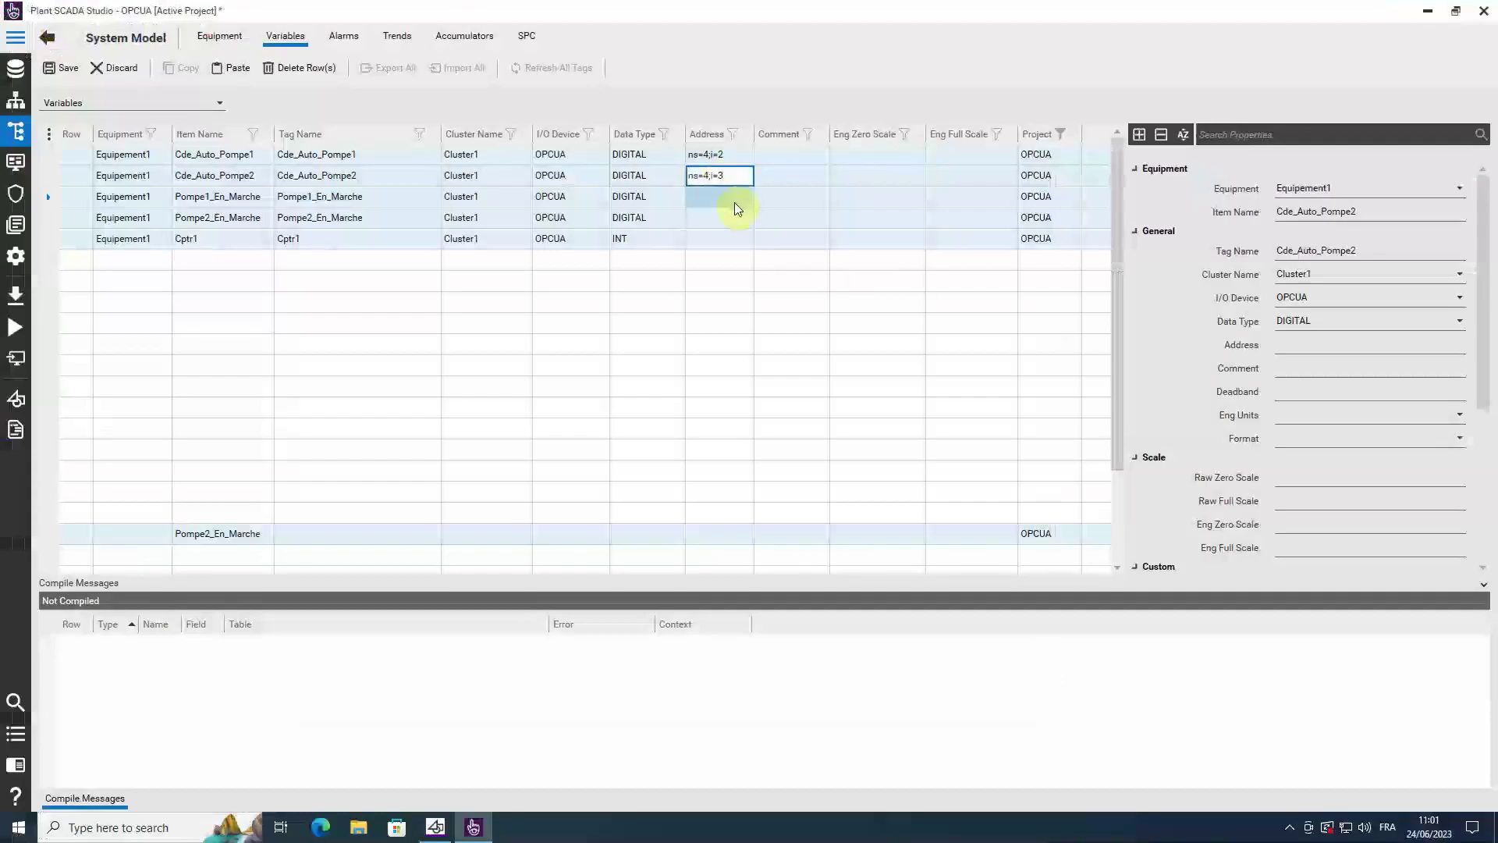
click(737, 204)
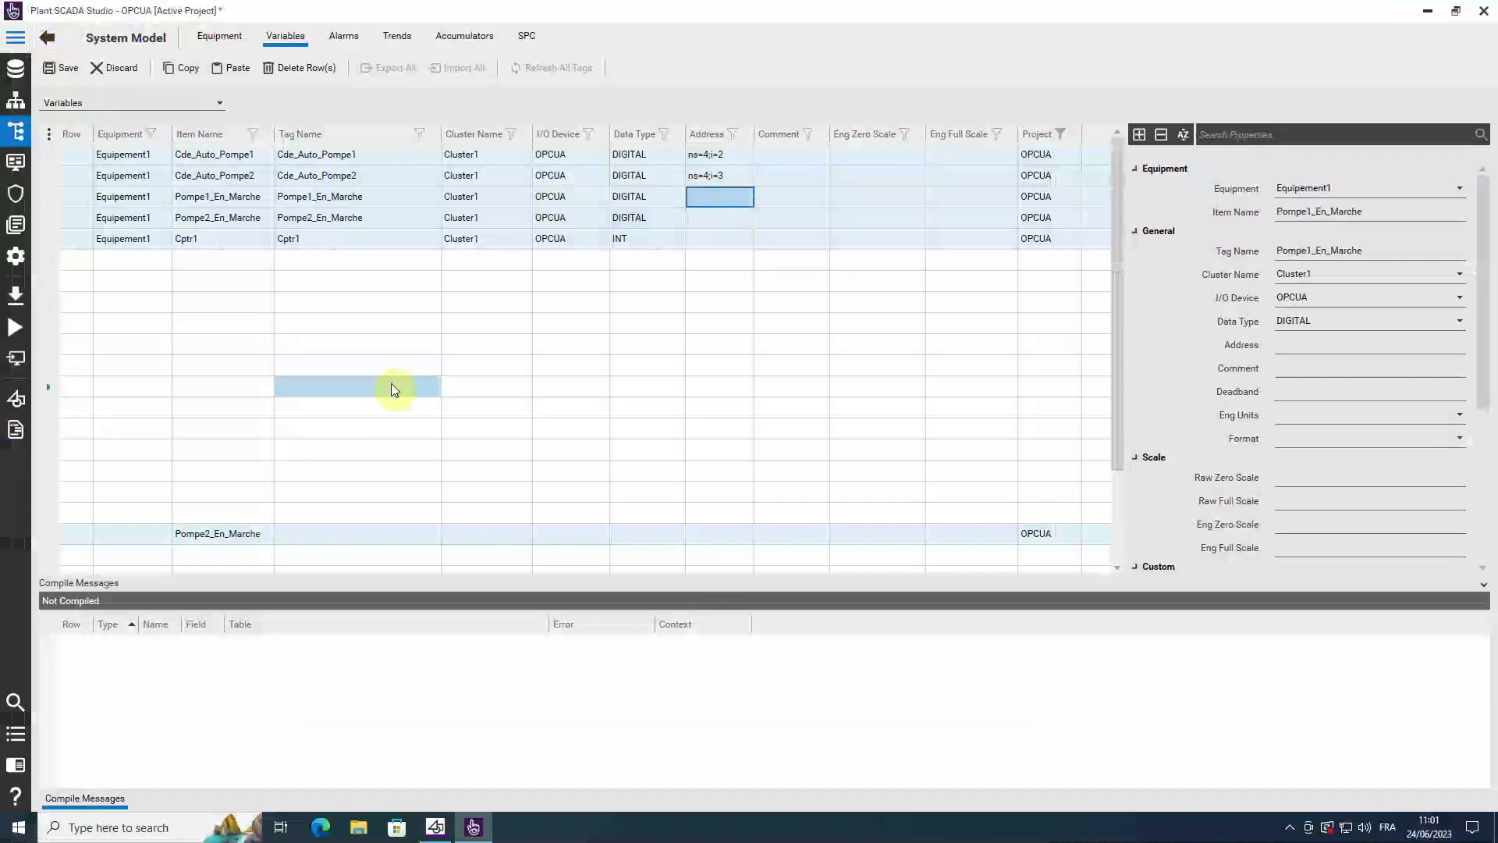
- Copy the NodeId of Pompe1_En_Marche from UaExpert and enter it as that variable's address in Plant SCADA Studio, ns=4;i=4
key(alt+Tab)
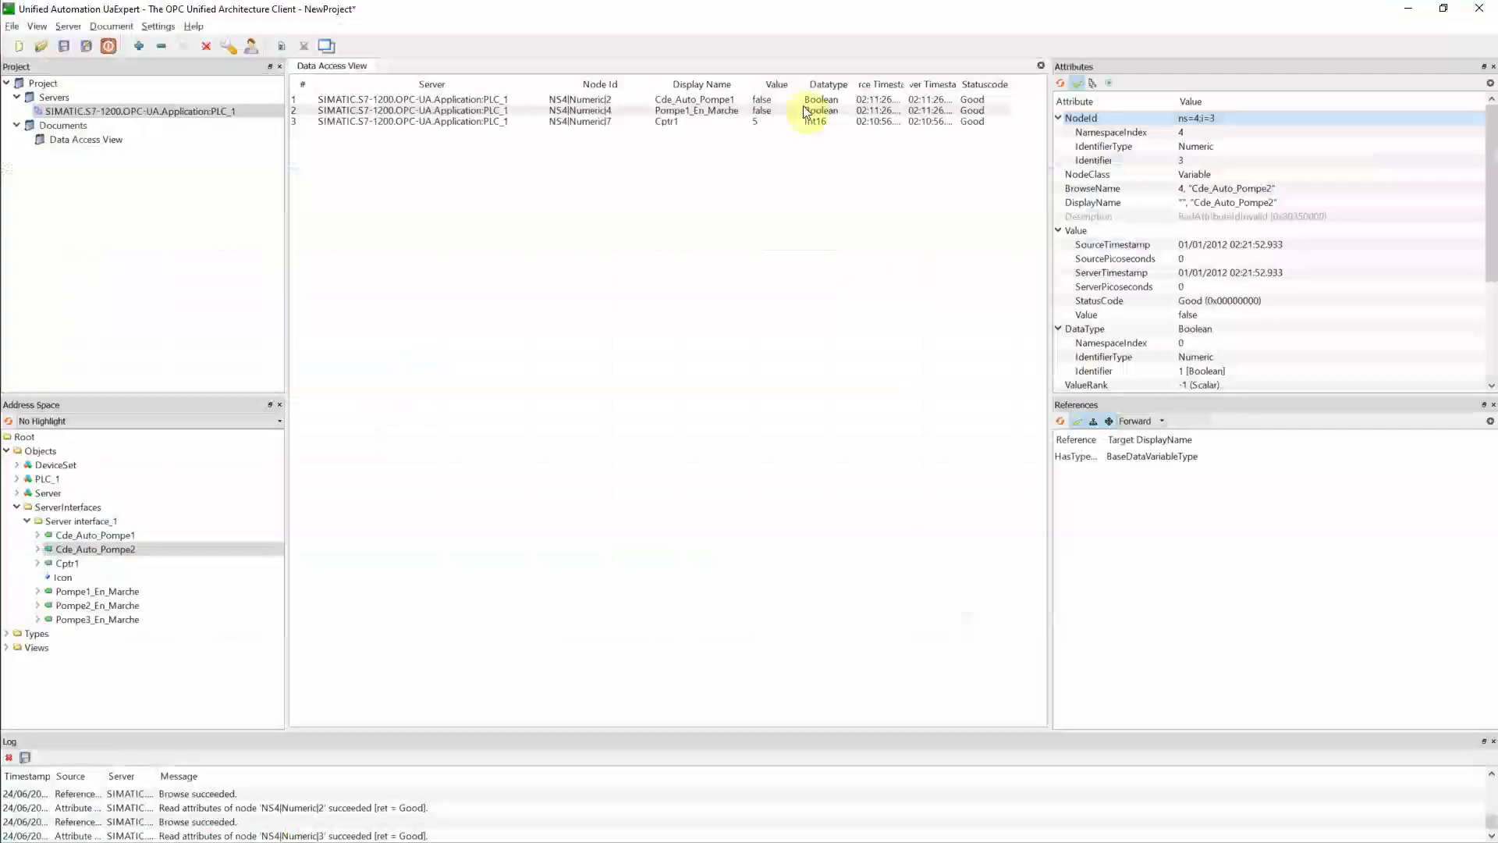
click(92, 592)
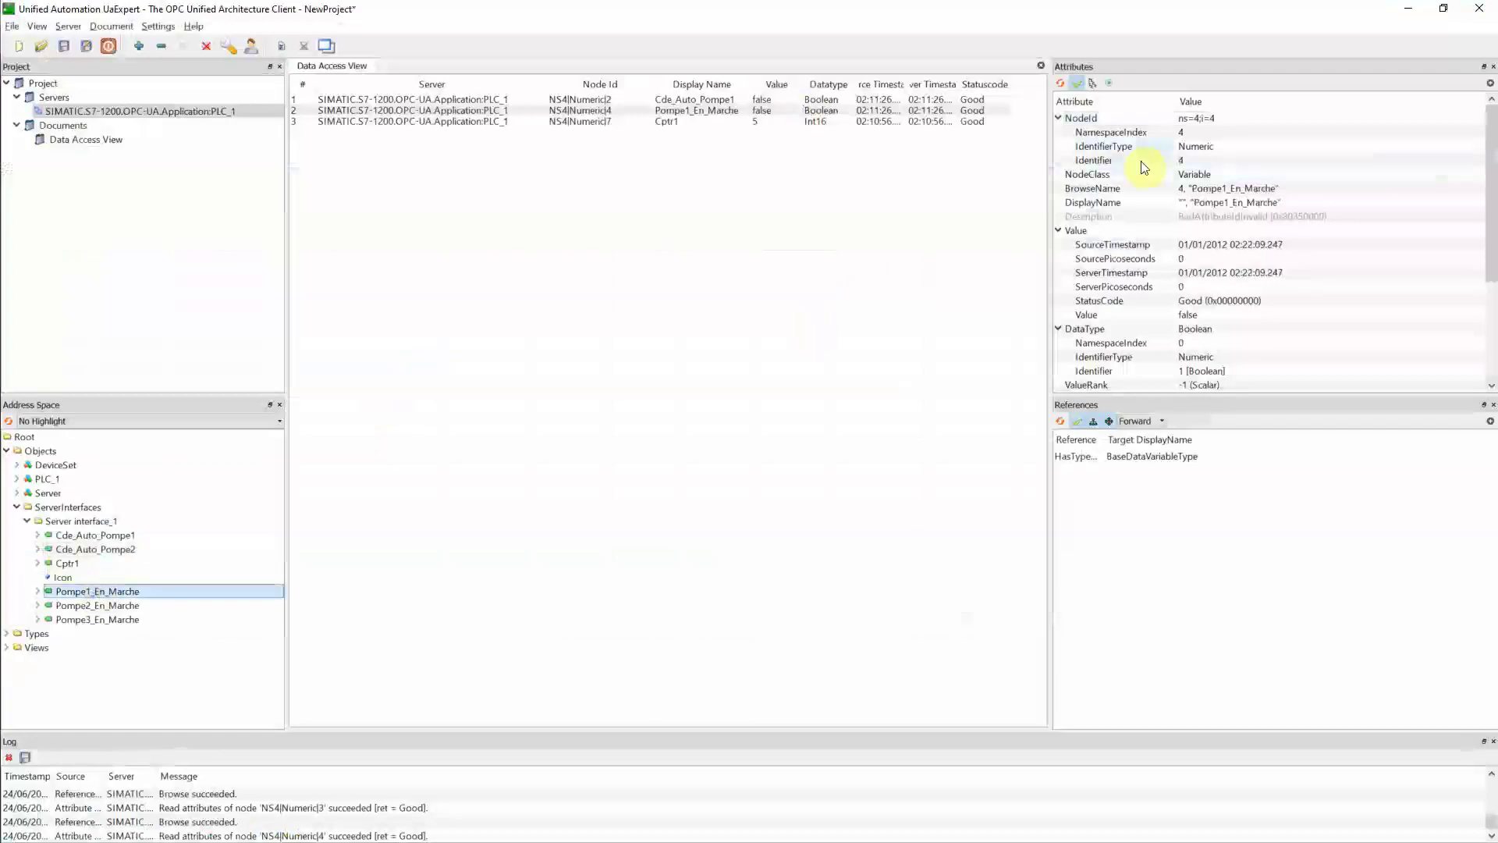
right_click(1219, 118)
click(1270, 156)
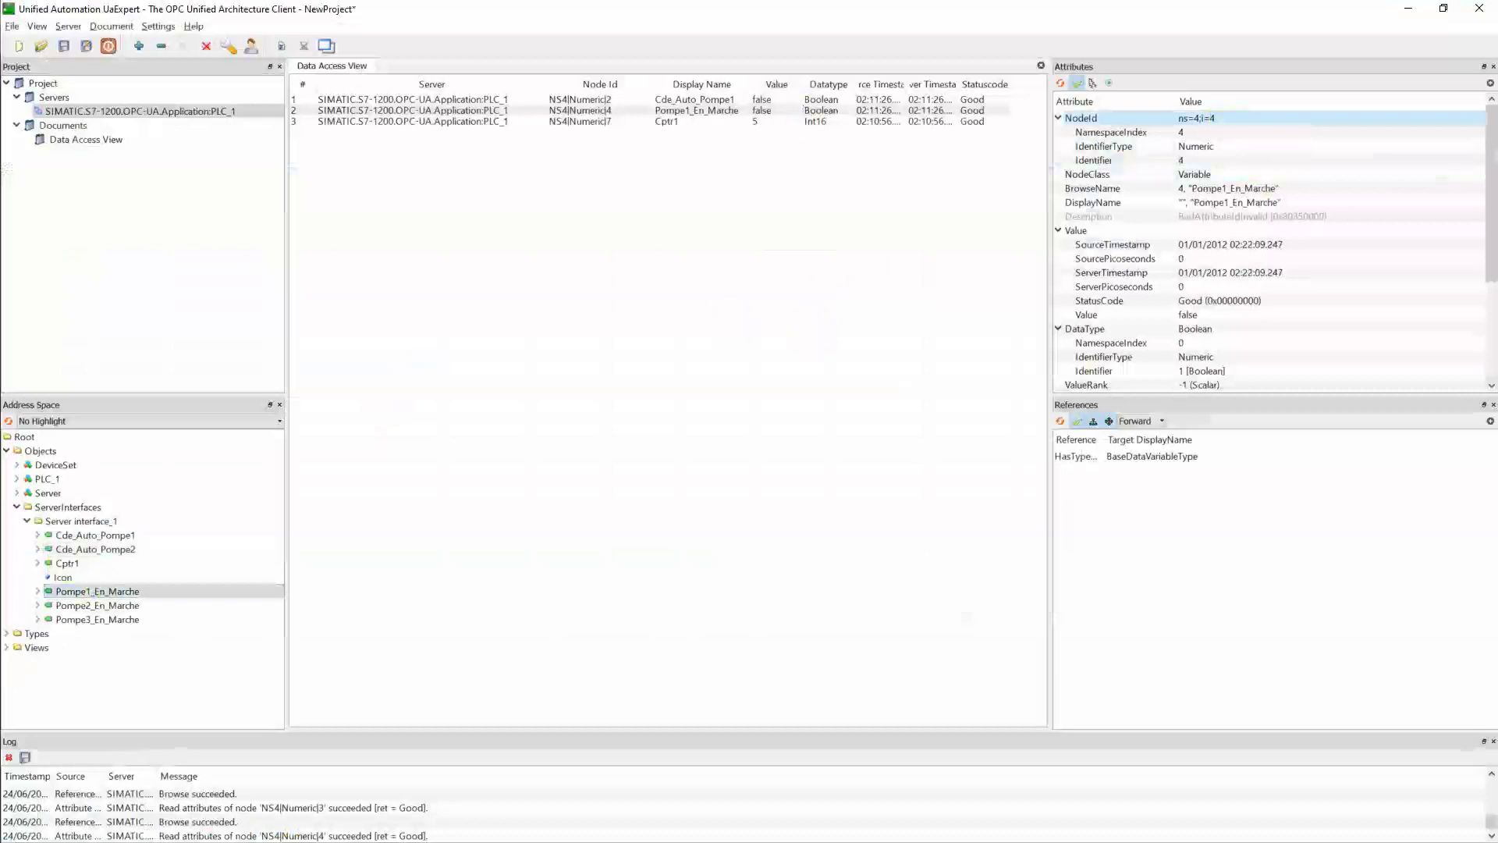
key(alt+Tab)
click(714, 197)
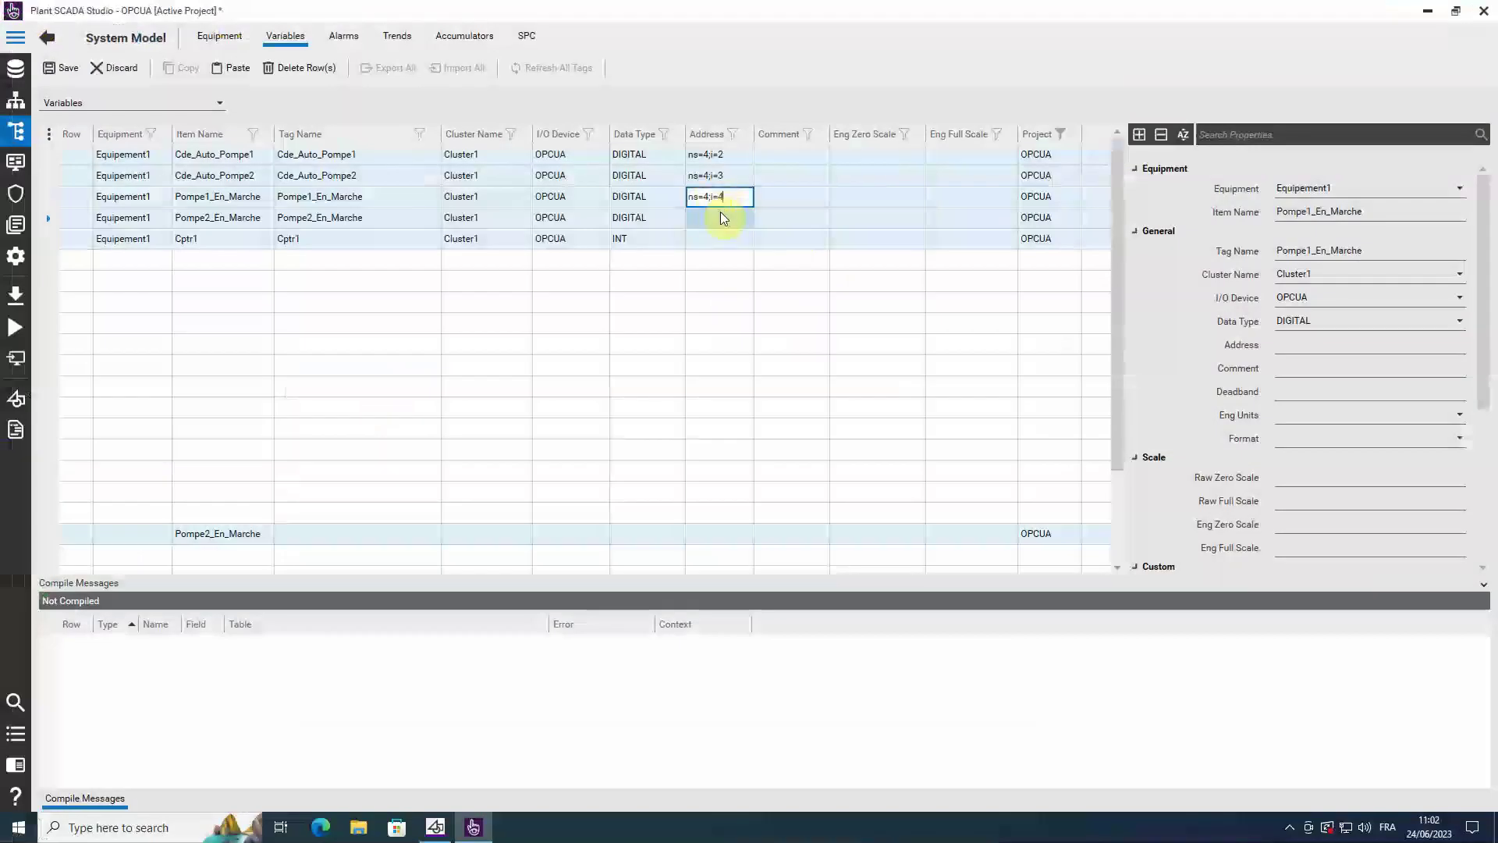
click(720, 217)
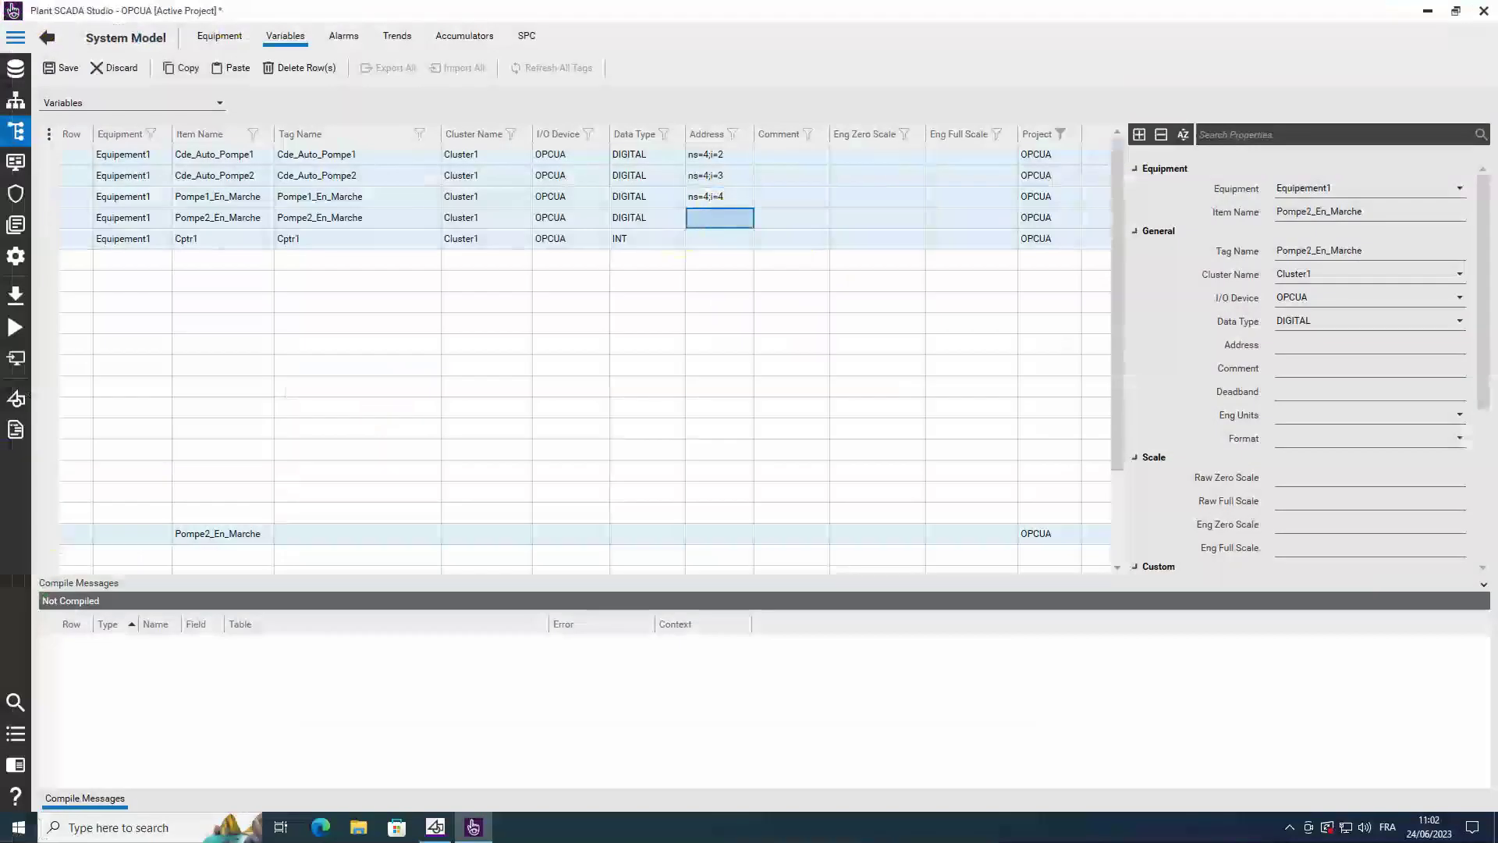
- Copy the NodeId of Pompe2_En_Marche from UaExpert and enter it as that variable's address in Plant SCADA Studio, ns=4;i=5
key(alt+Tab)
click(116, 606)
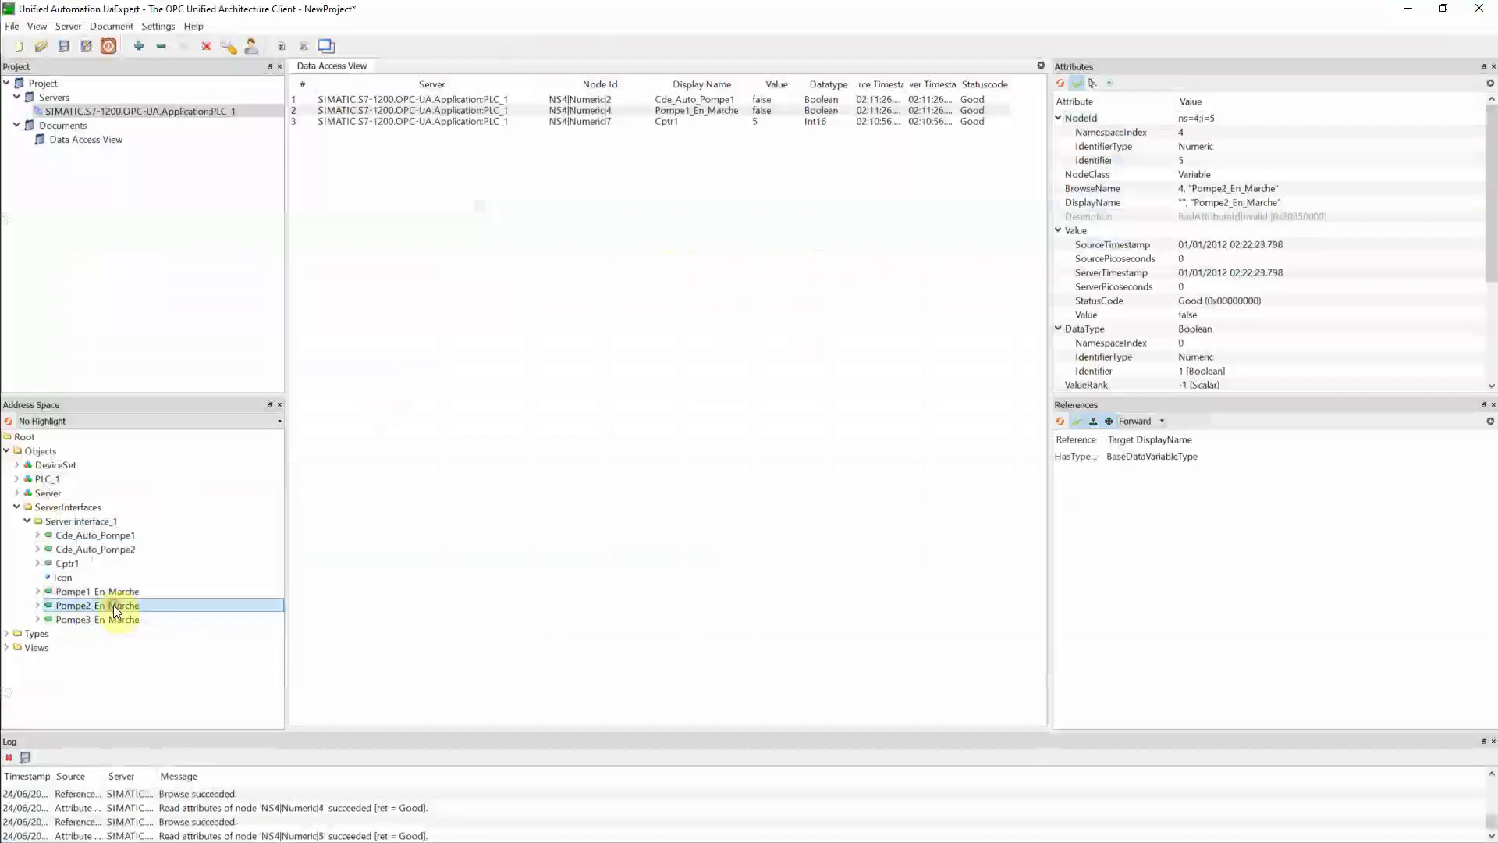
right_click(1199, 120)
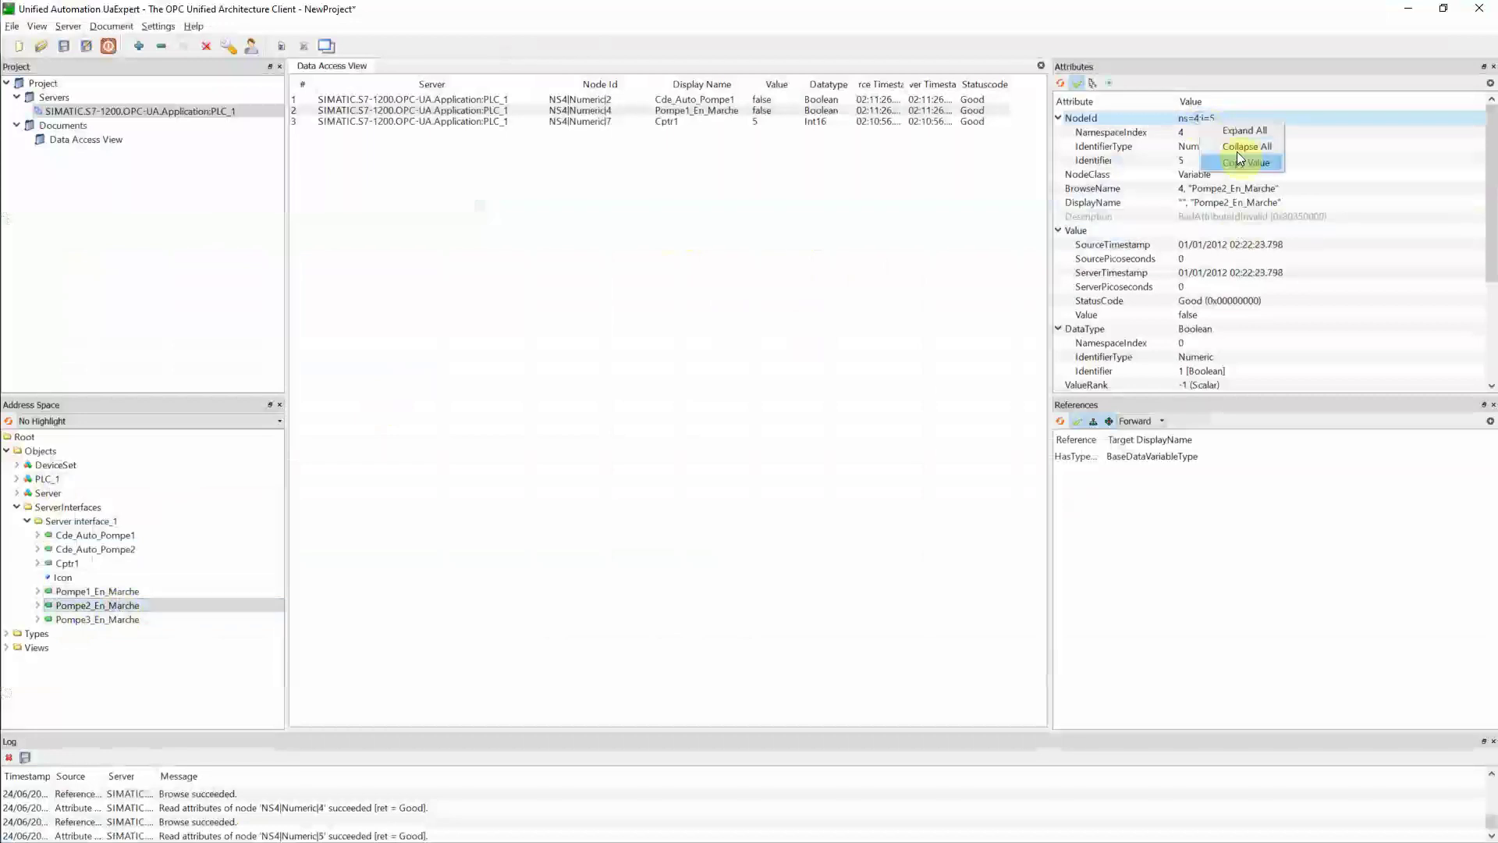
click(1241, 162)
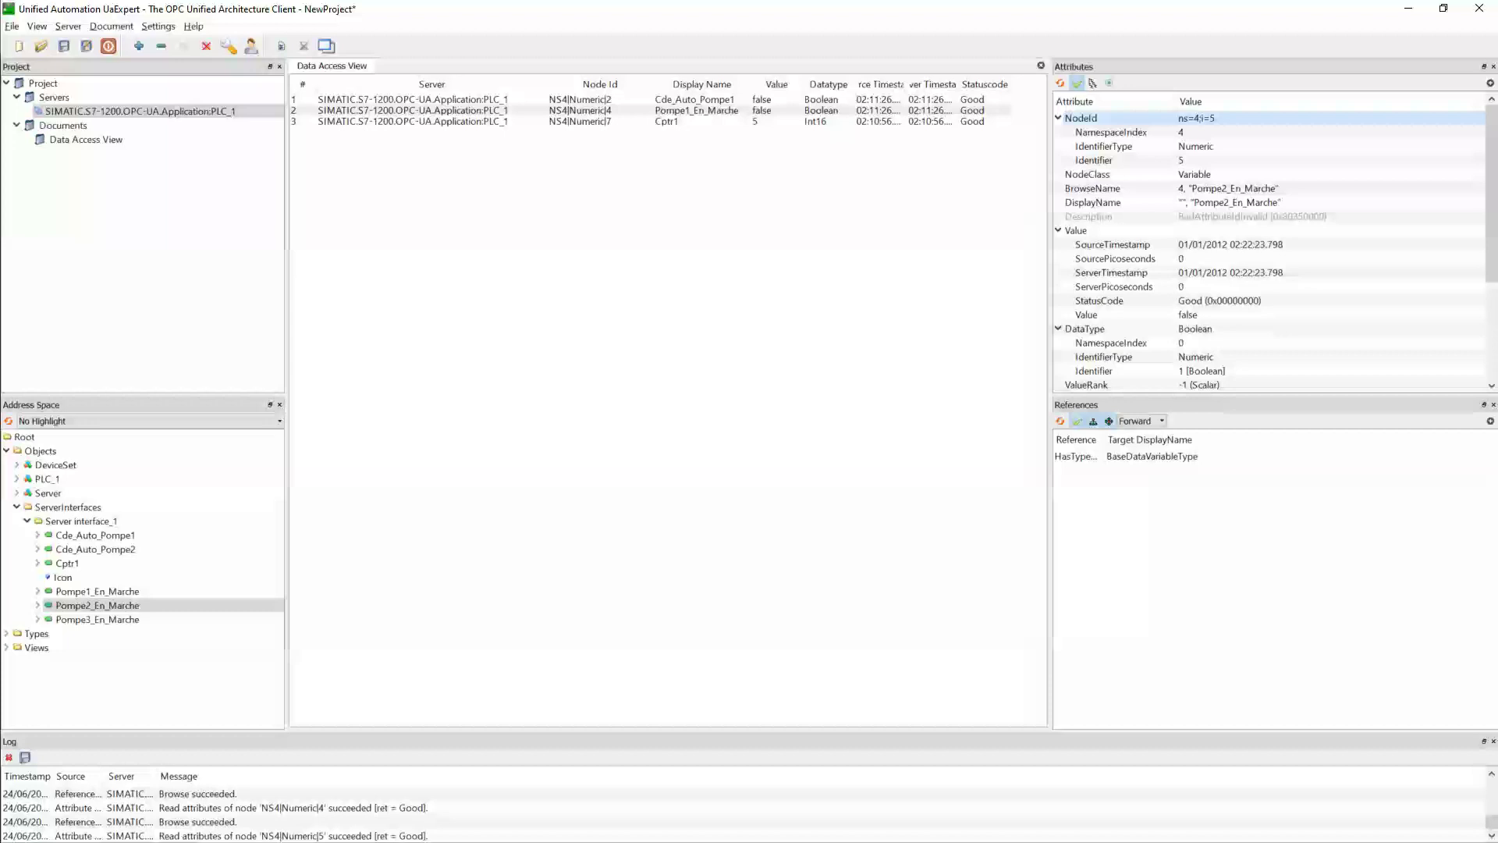
key(alt+Tab)
click(719, 218)
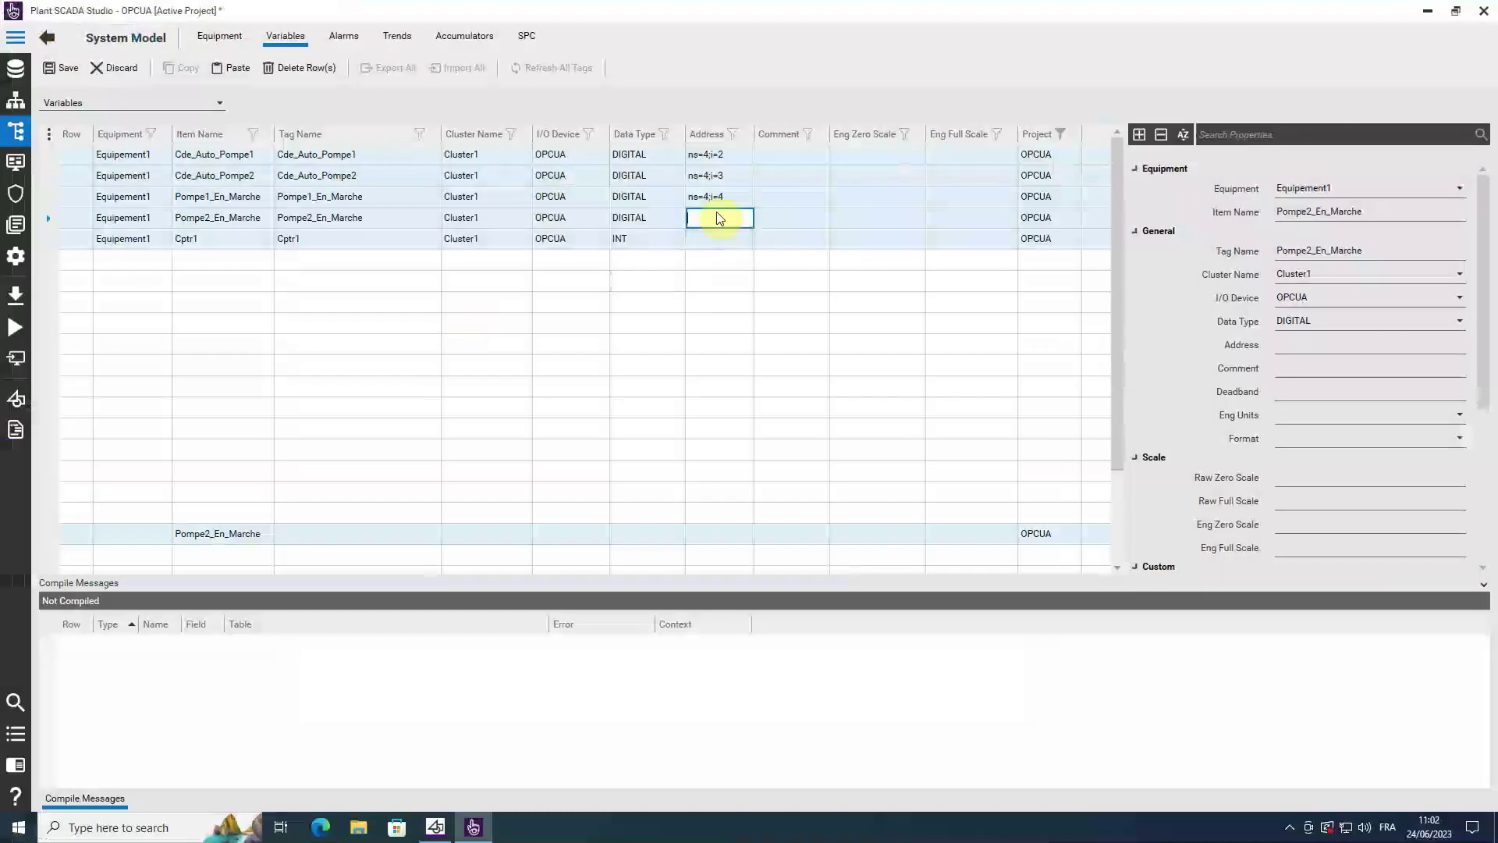
key(ctrl+v)
click(723, 240)
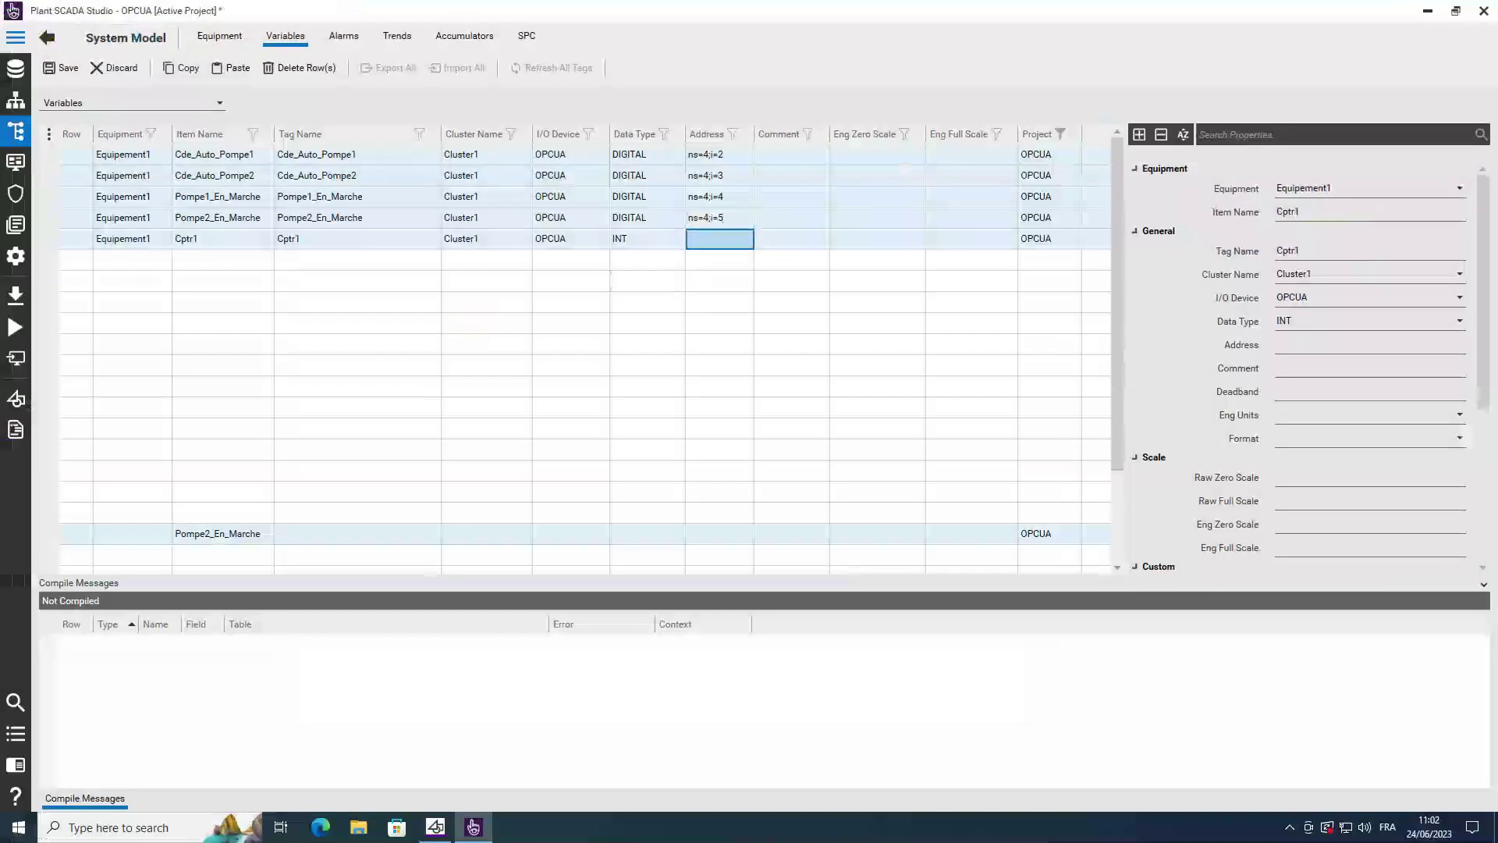
- Copy the NodeId of Cptr1 from UaExpert into that variable's address in Plant SCADA Studio, ns=4;i=7, and save the variables
key(alt+Tab)
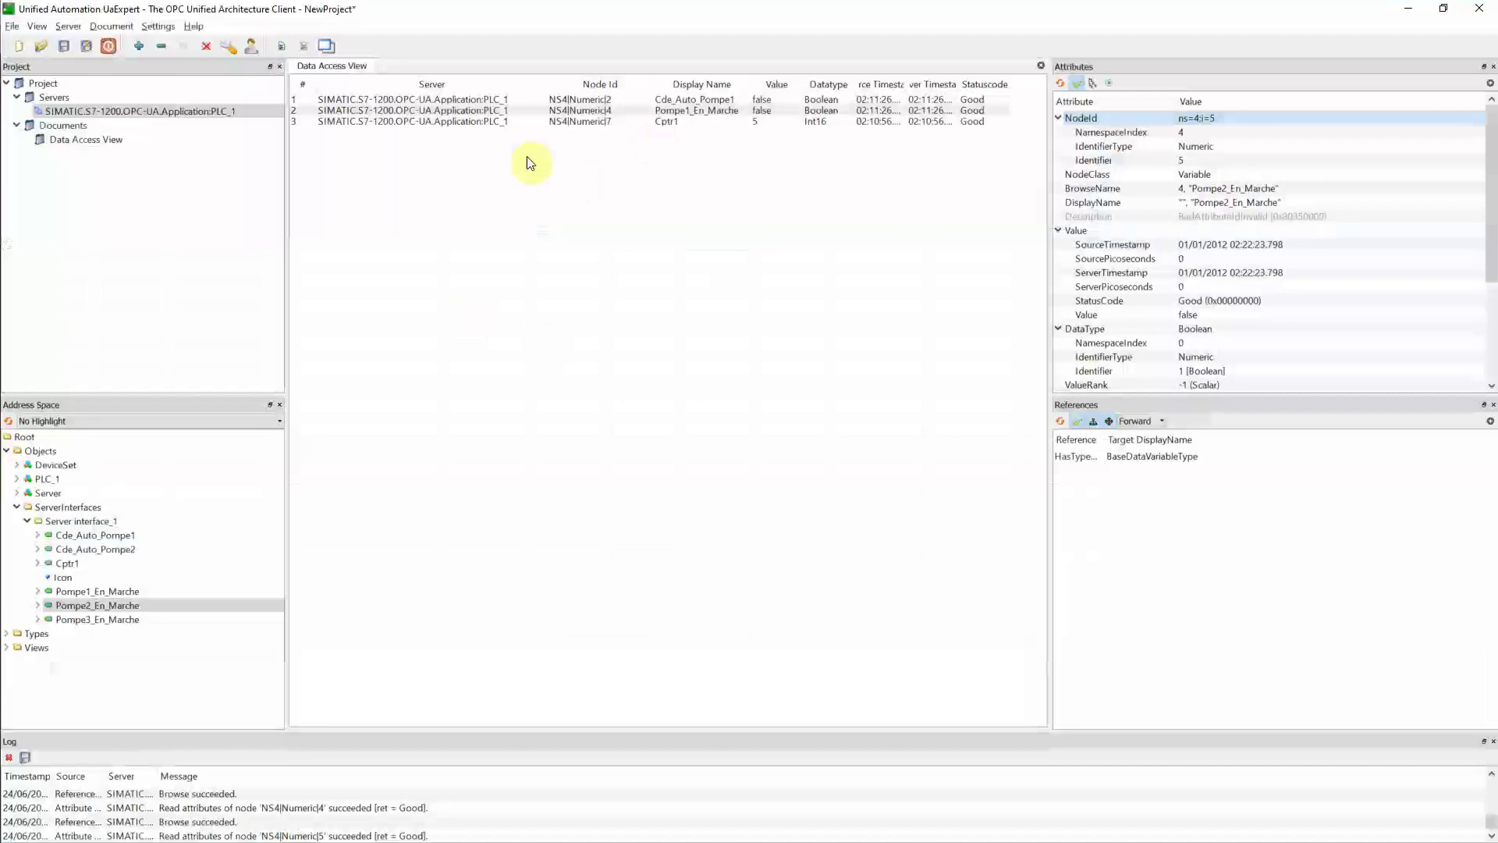
click(78, 563)
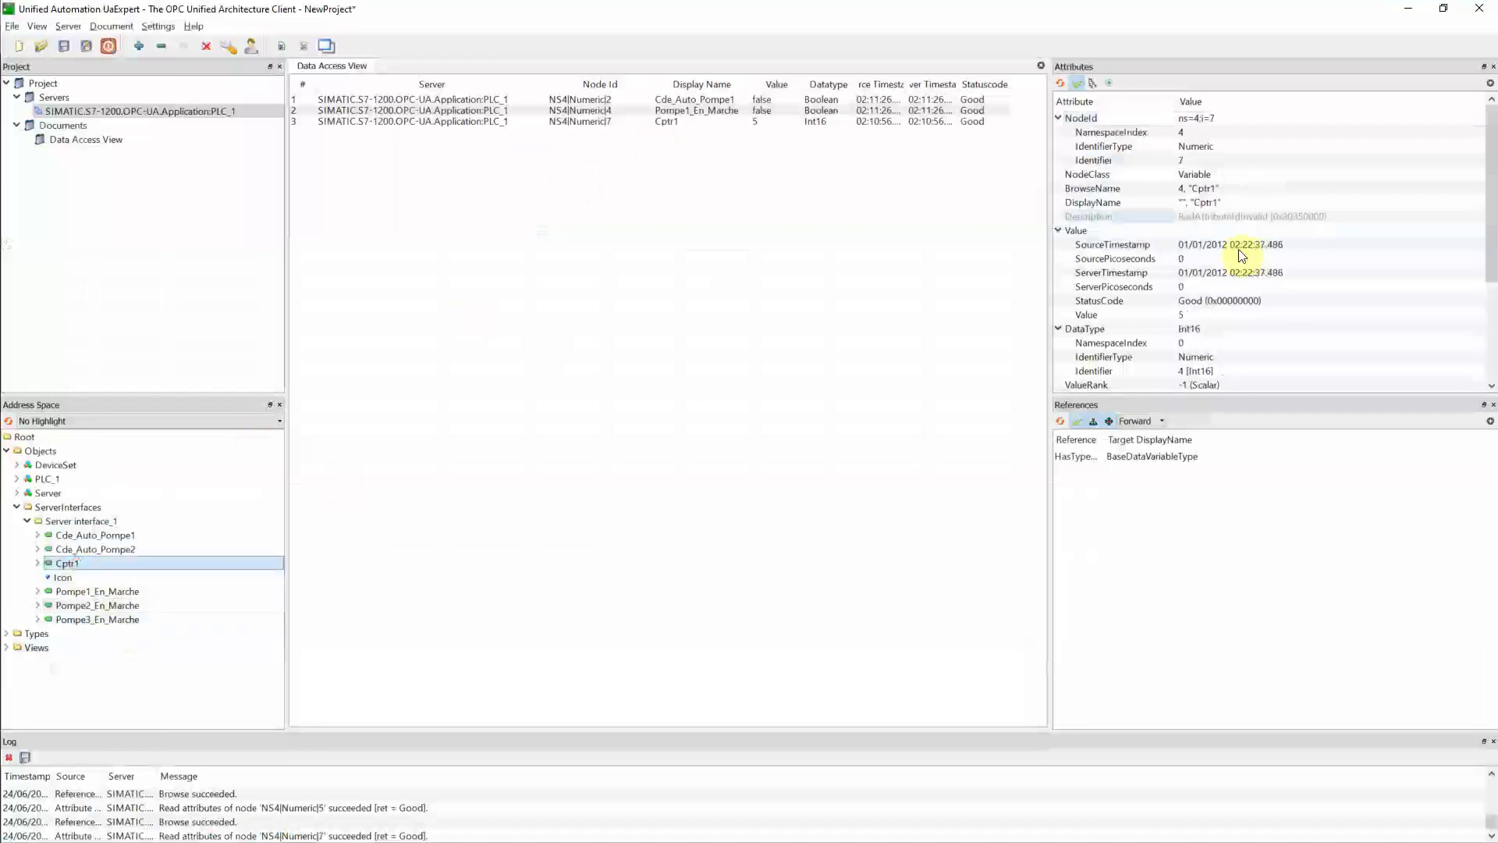
click(1220, 118)
right_click(1220, 120)
click(1276, 162)
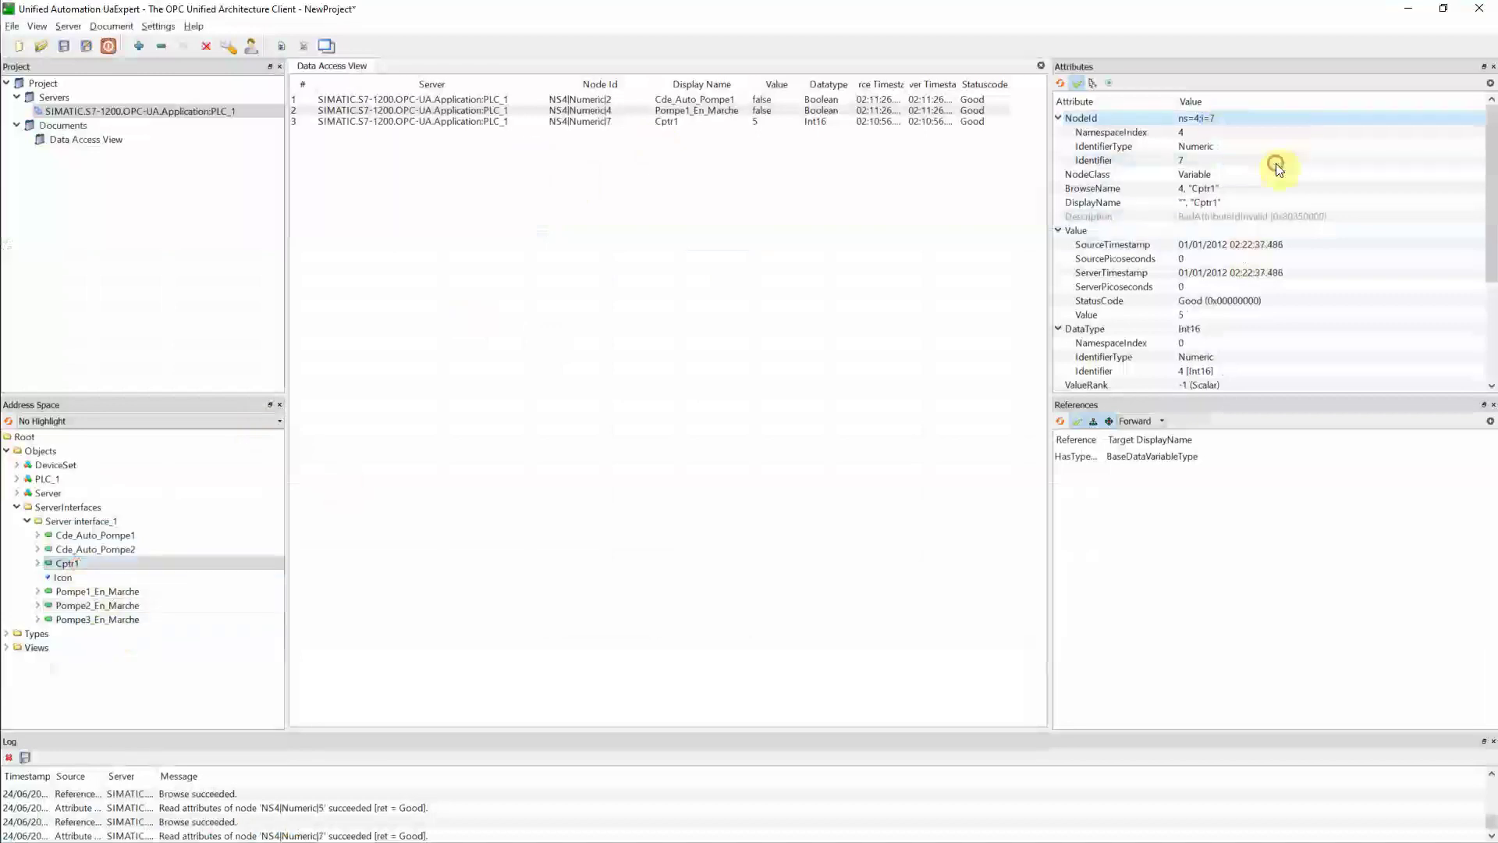
key(alt+Tab)
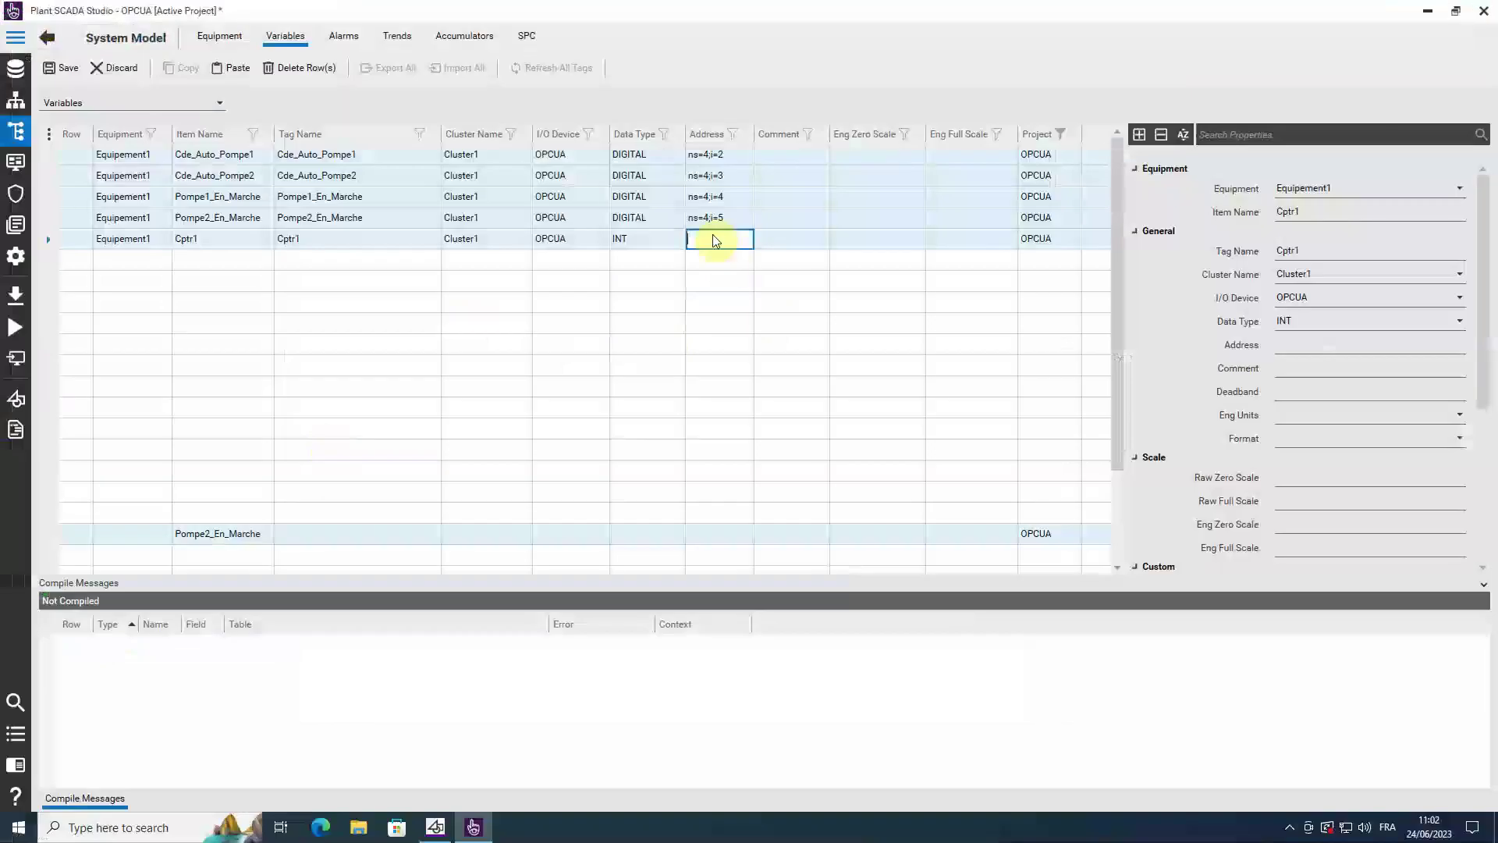
key(ctrl+v)
click(726, 217)
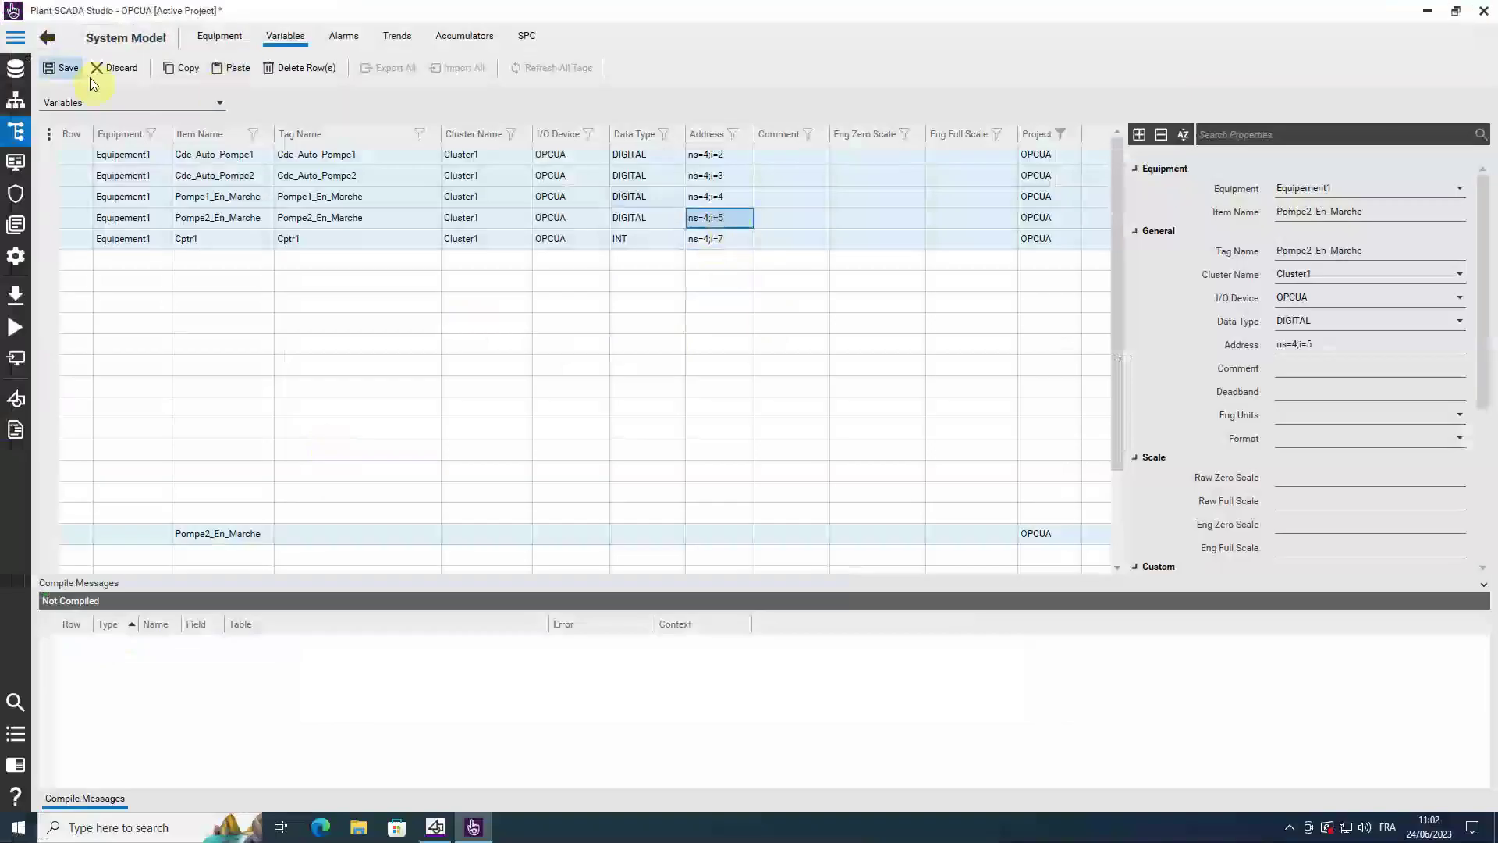
click(63, 68)
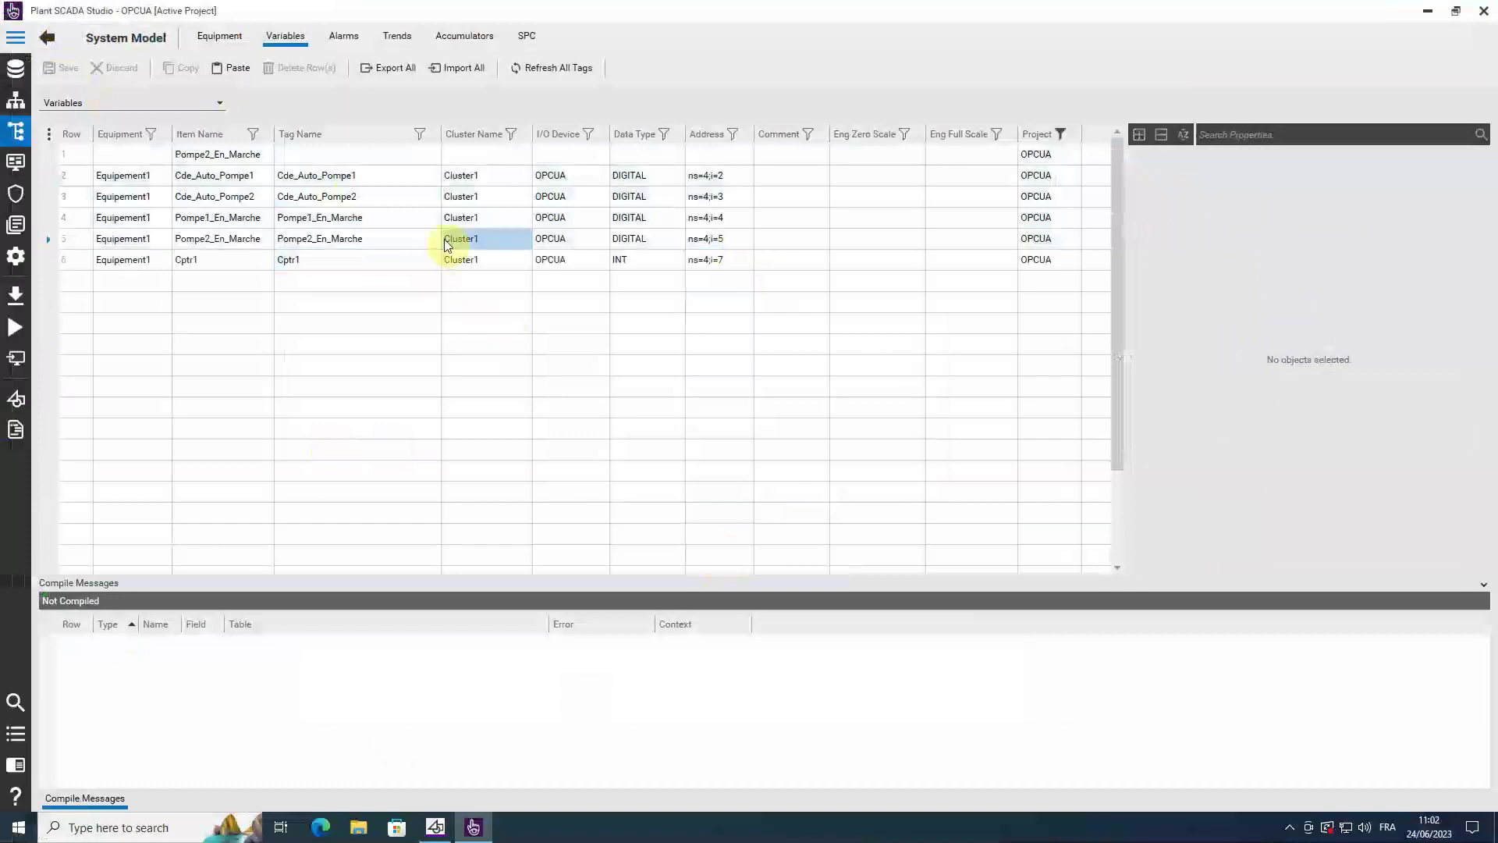
- Delete the stray Pompe2_En_Marche row that has no equipment or tag name, and save the variable table
click(364, 178)
click(226, 157)
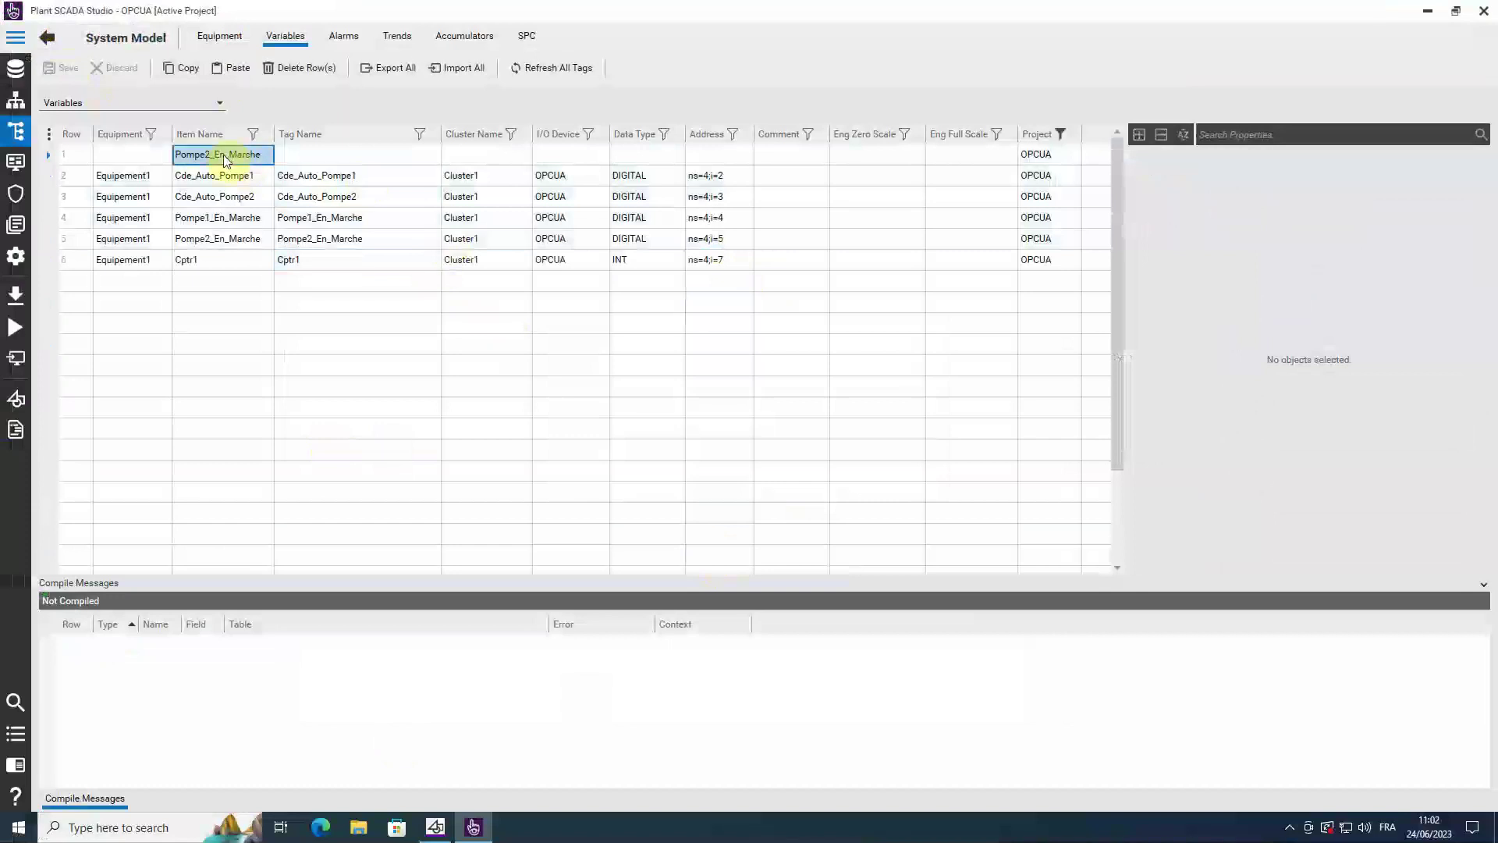
click(125, 154)
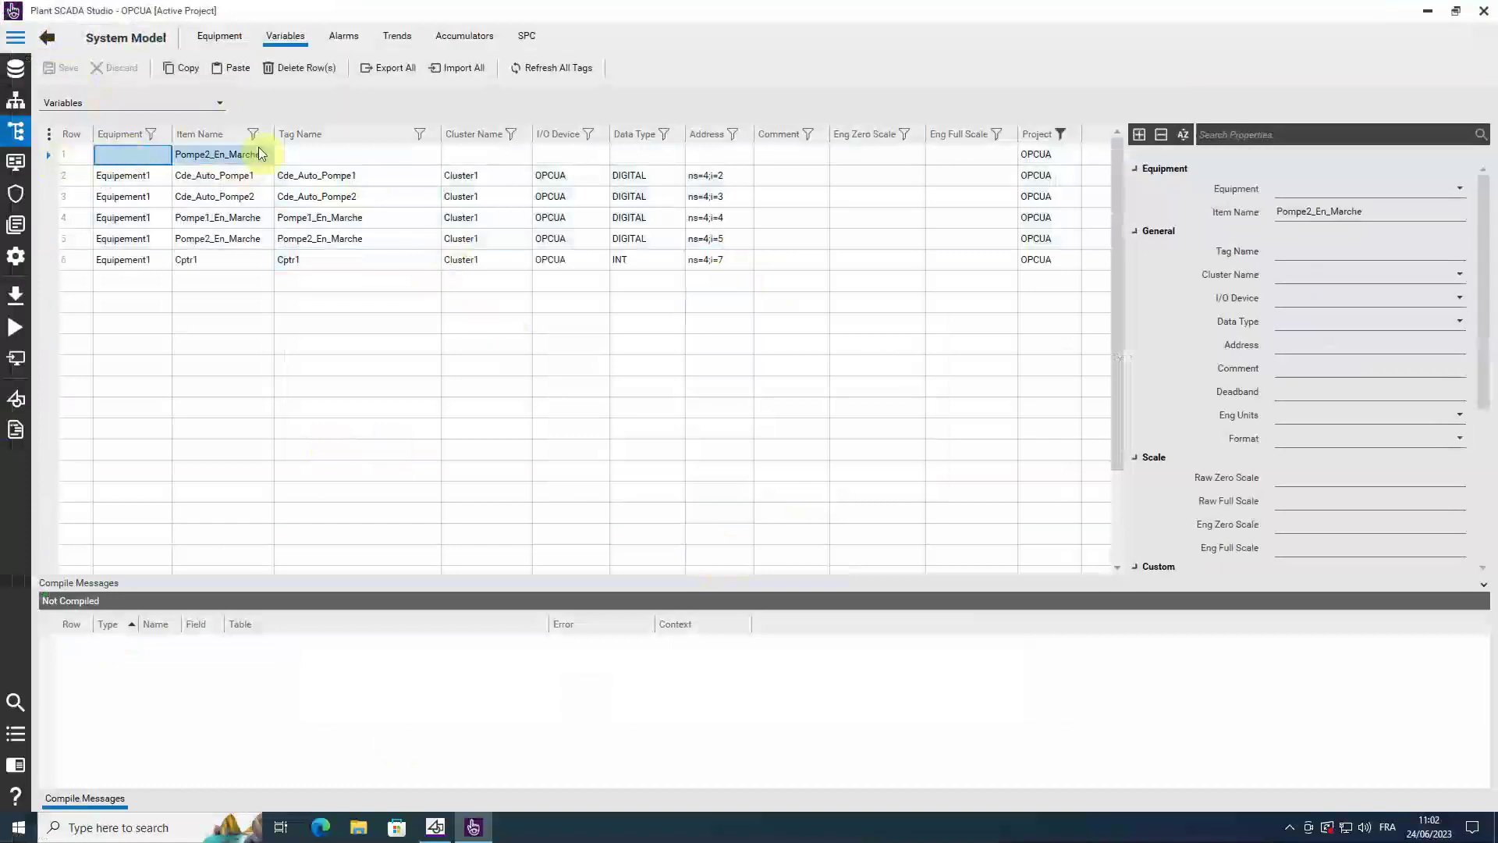
click(318, 68)
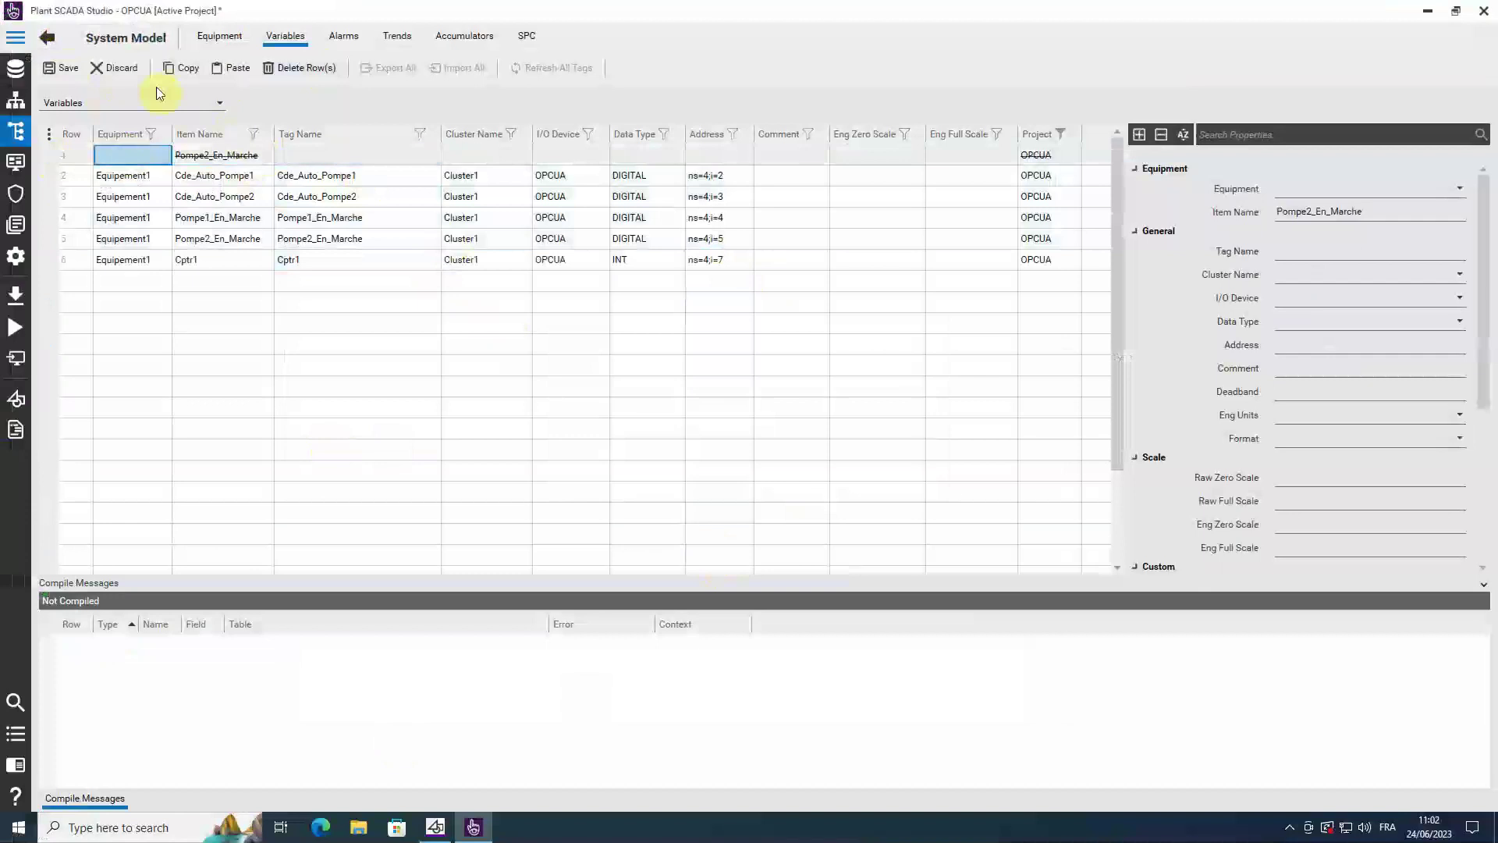
click(306, 217)
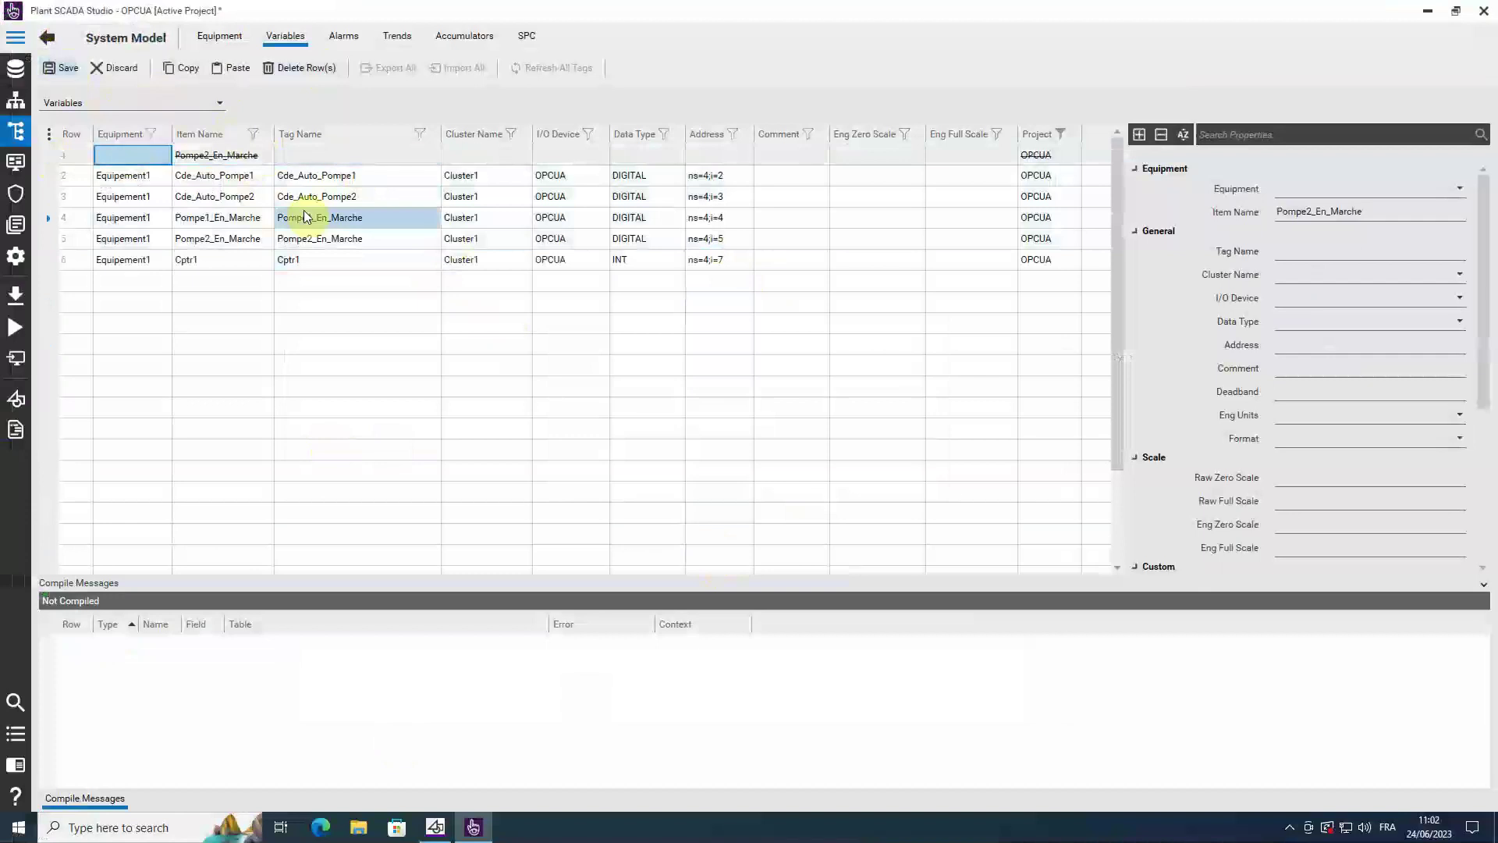
key(ctrl+s)
click(260, 239)
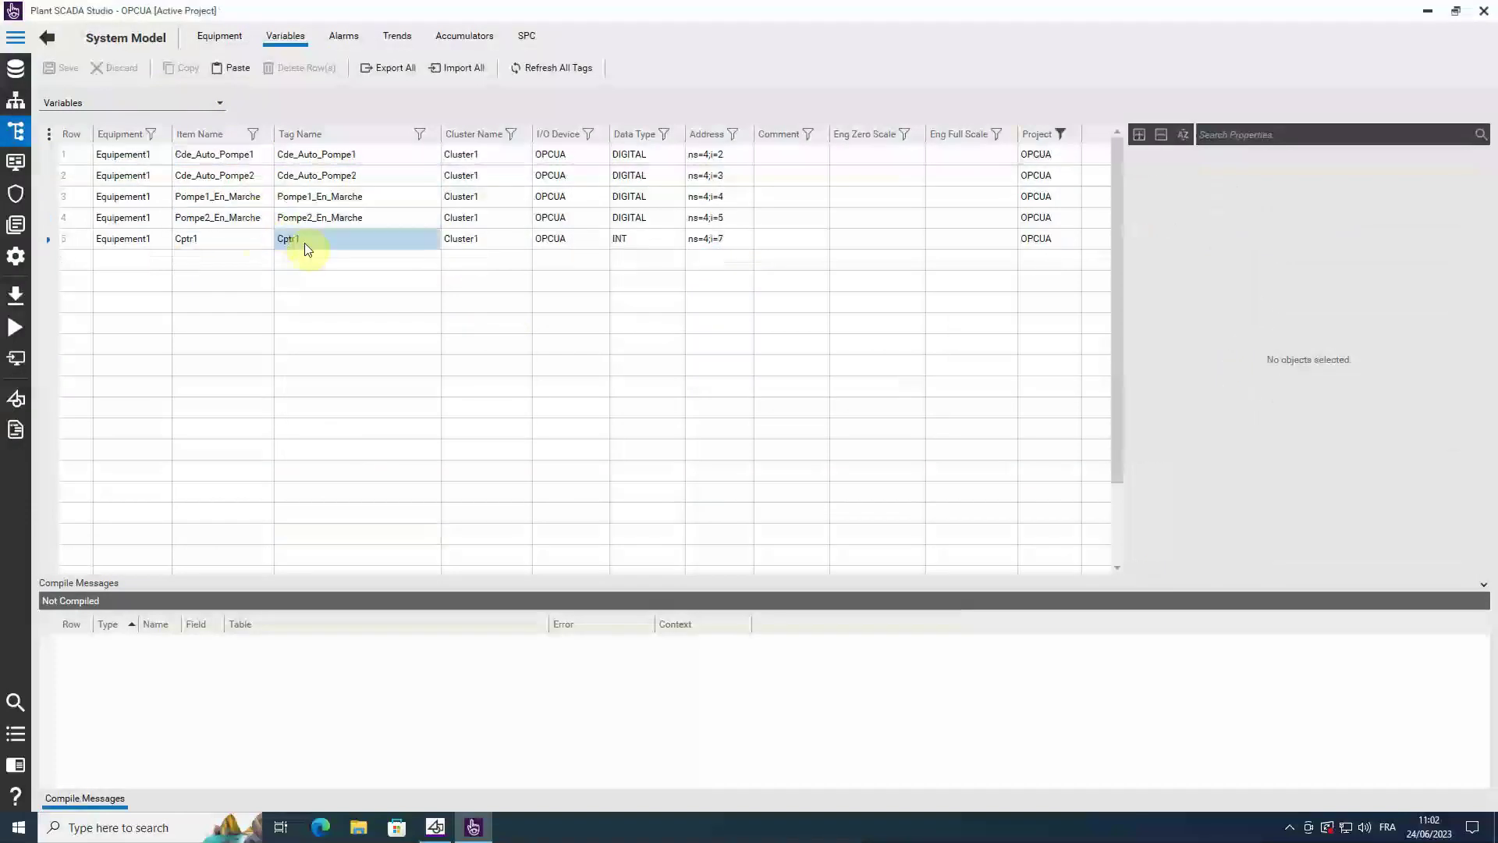
- Switch to Graphics Builder and open the Test_HD1080 page of the OPCUA project
click(467, 828)
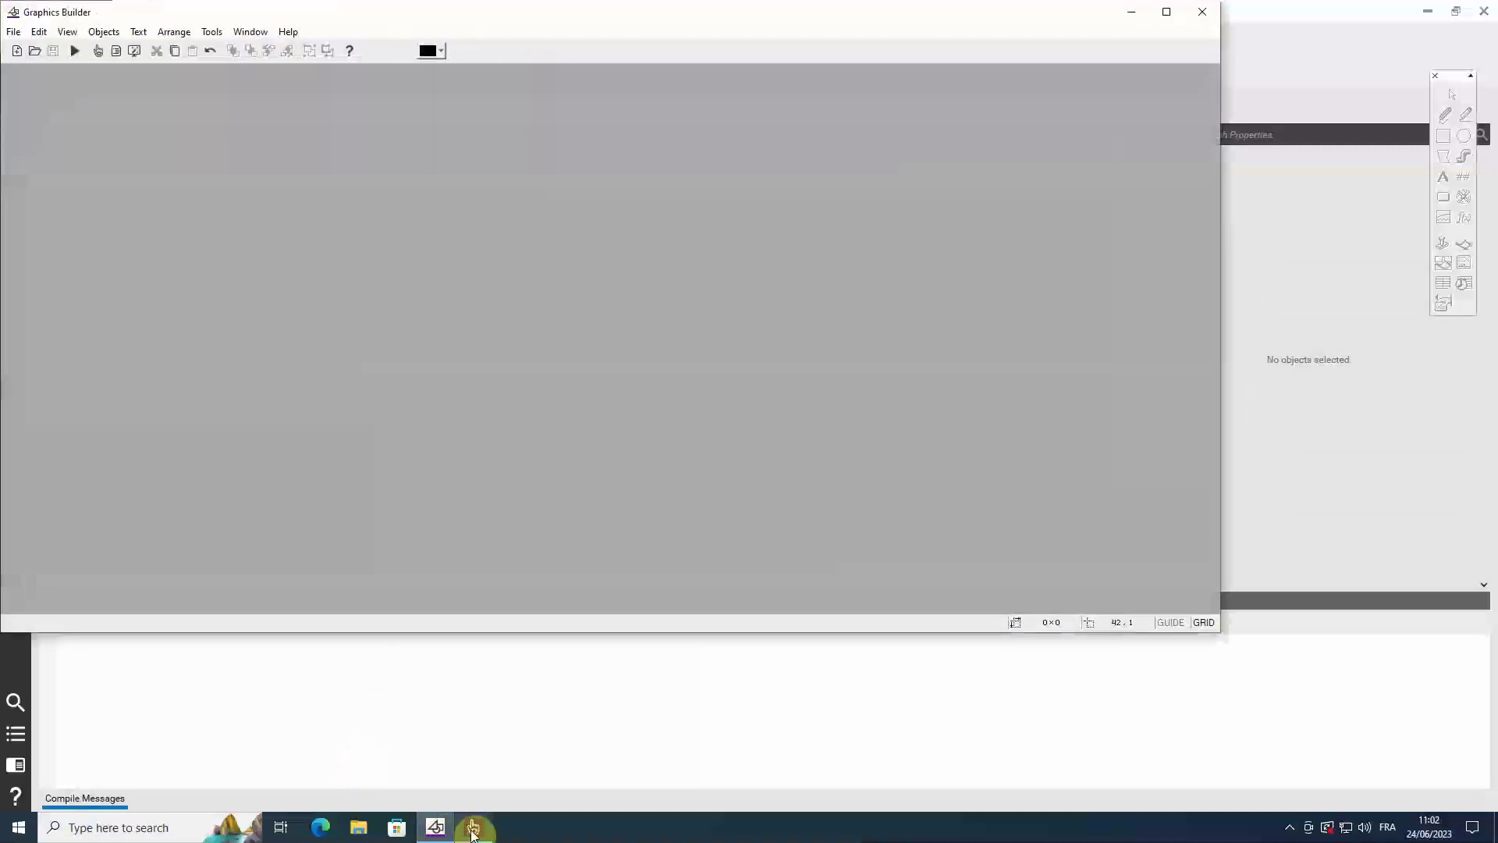
click(14, 33)
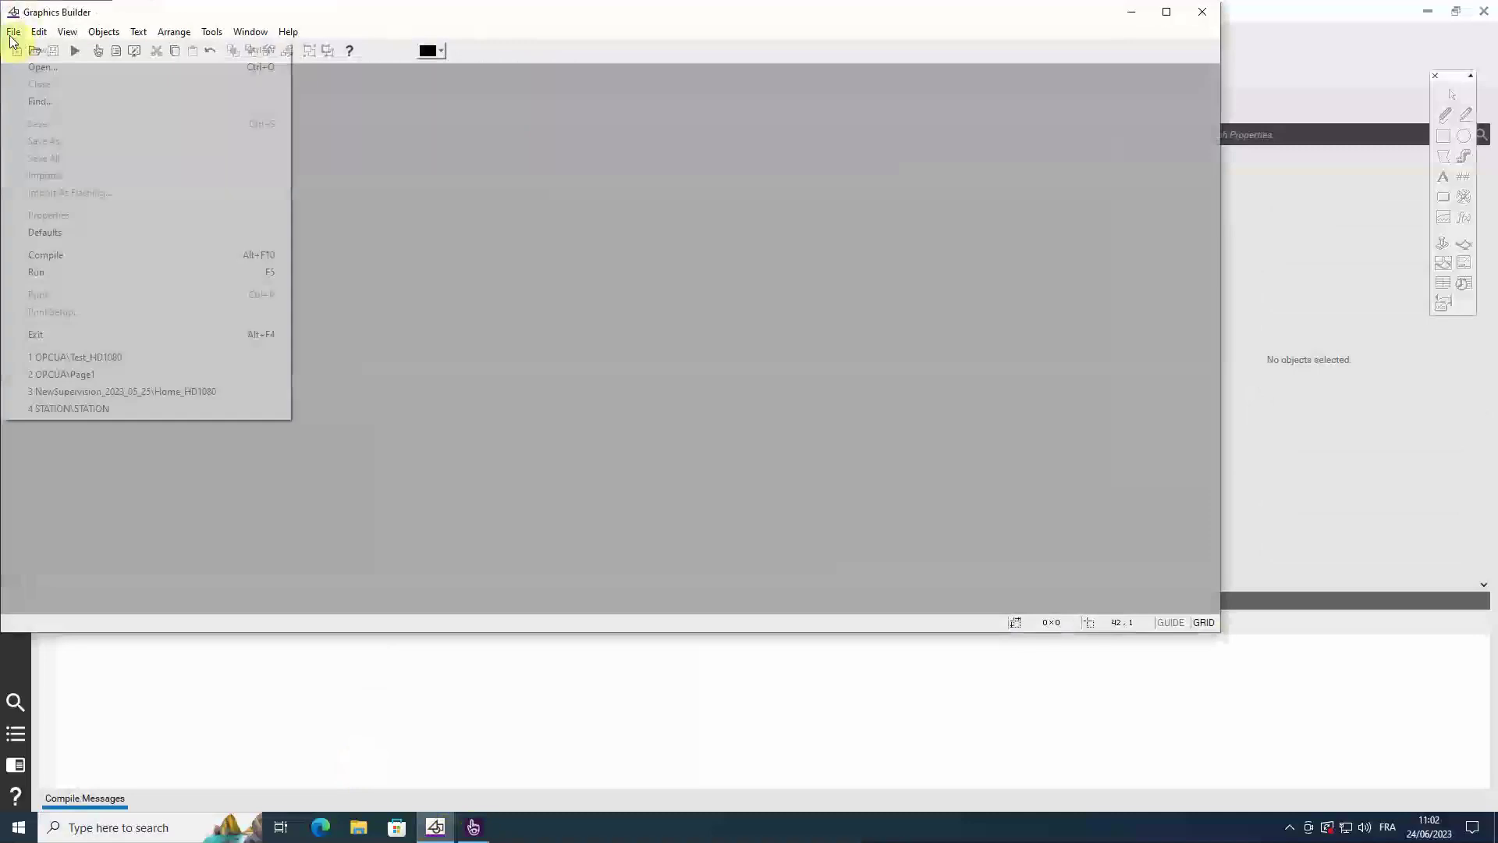
click(134, 360)
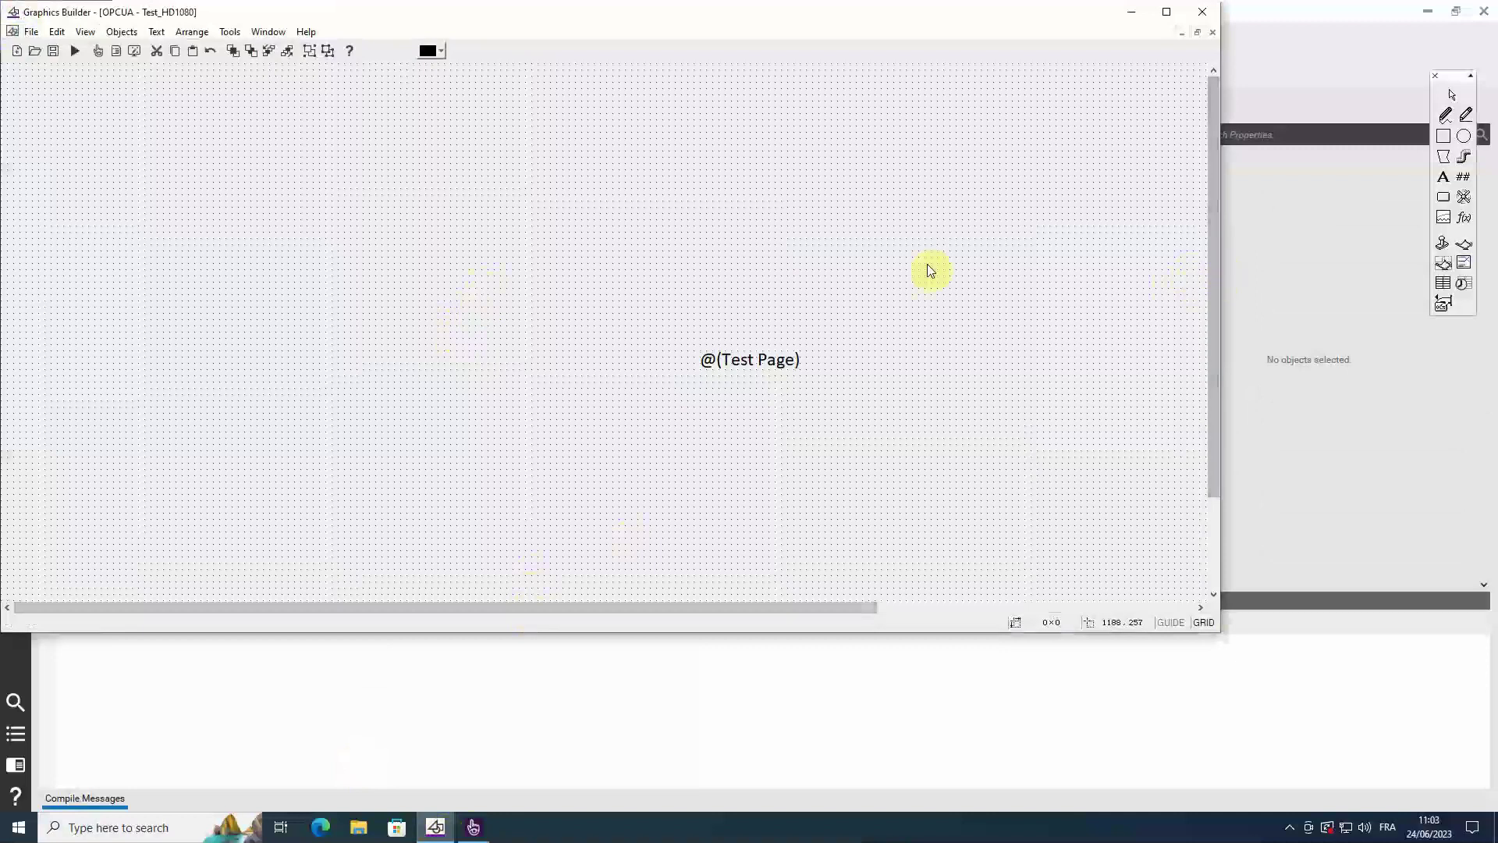
- Insert a Toggle_Button_1 genie from the controls library and link it to the tag Cde_Auto_Pompe1
click(1465, 247)
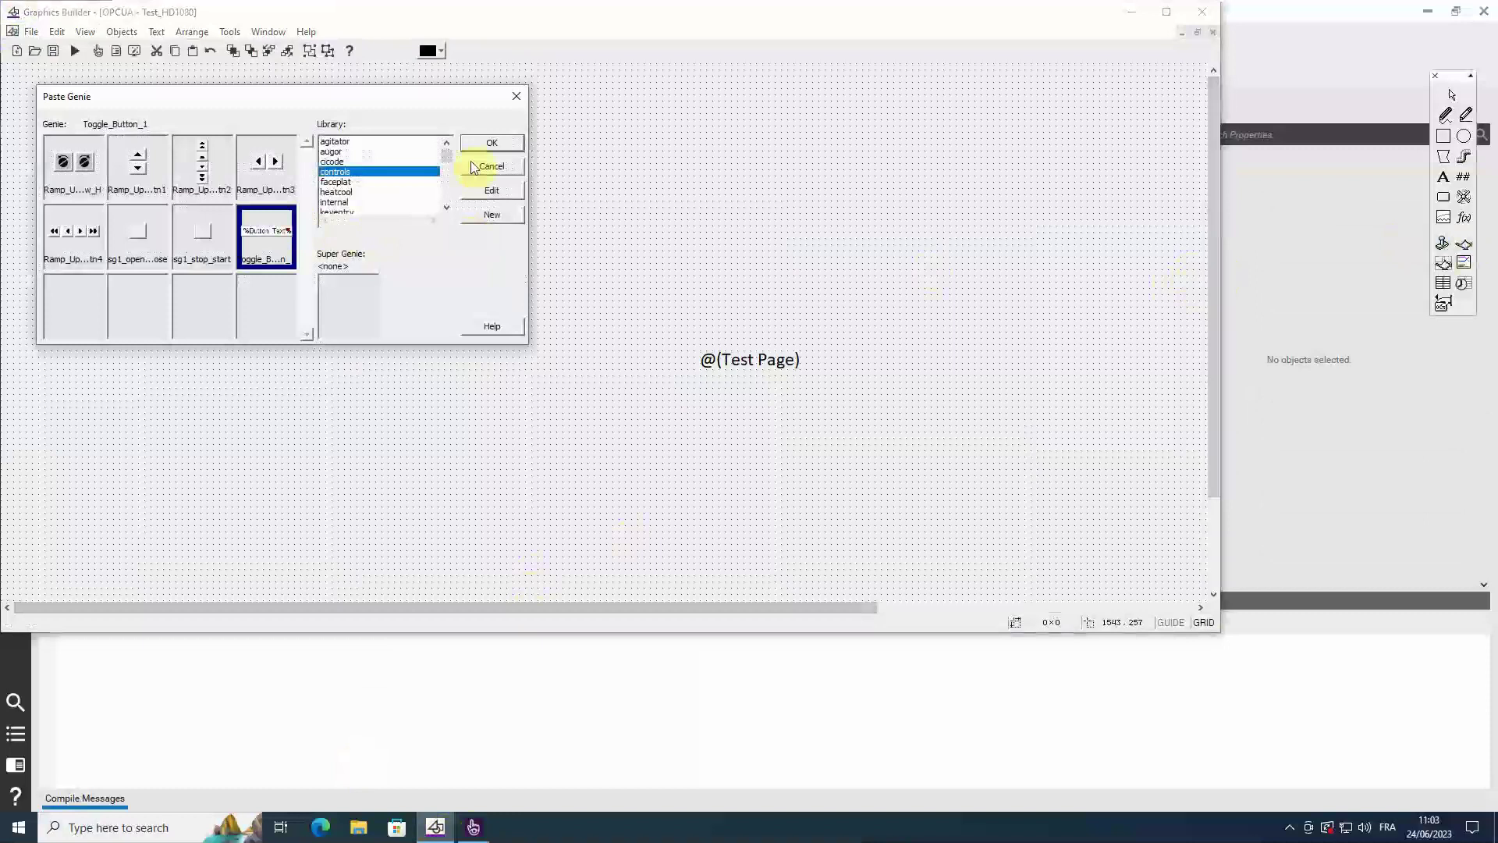
click(500, 146)
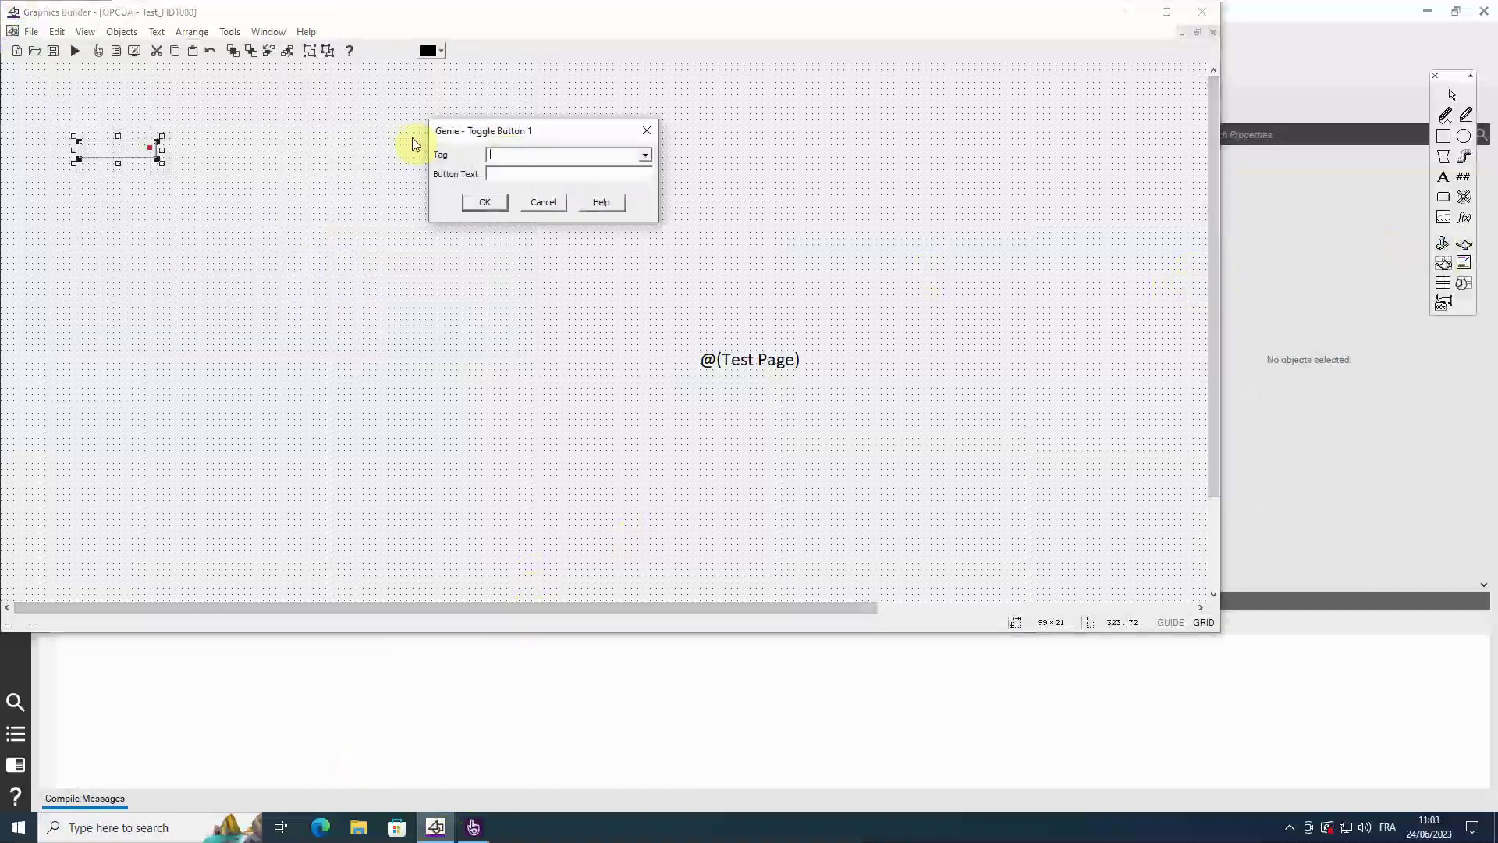
click(645, 154)
click(617, 171)
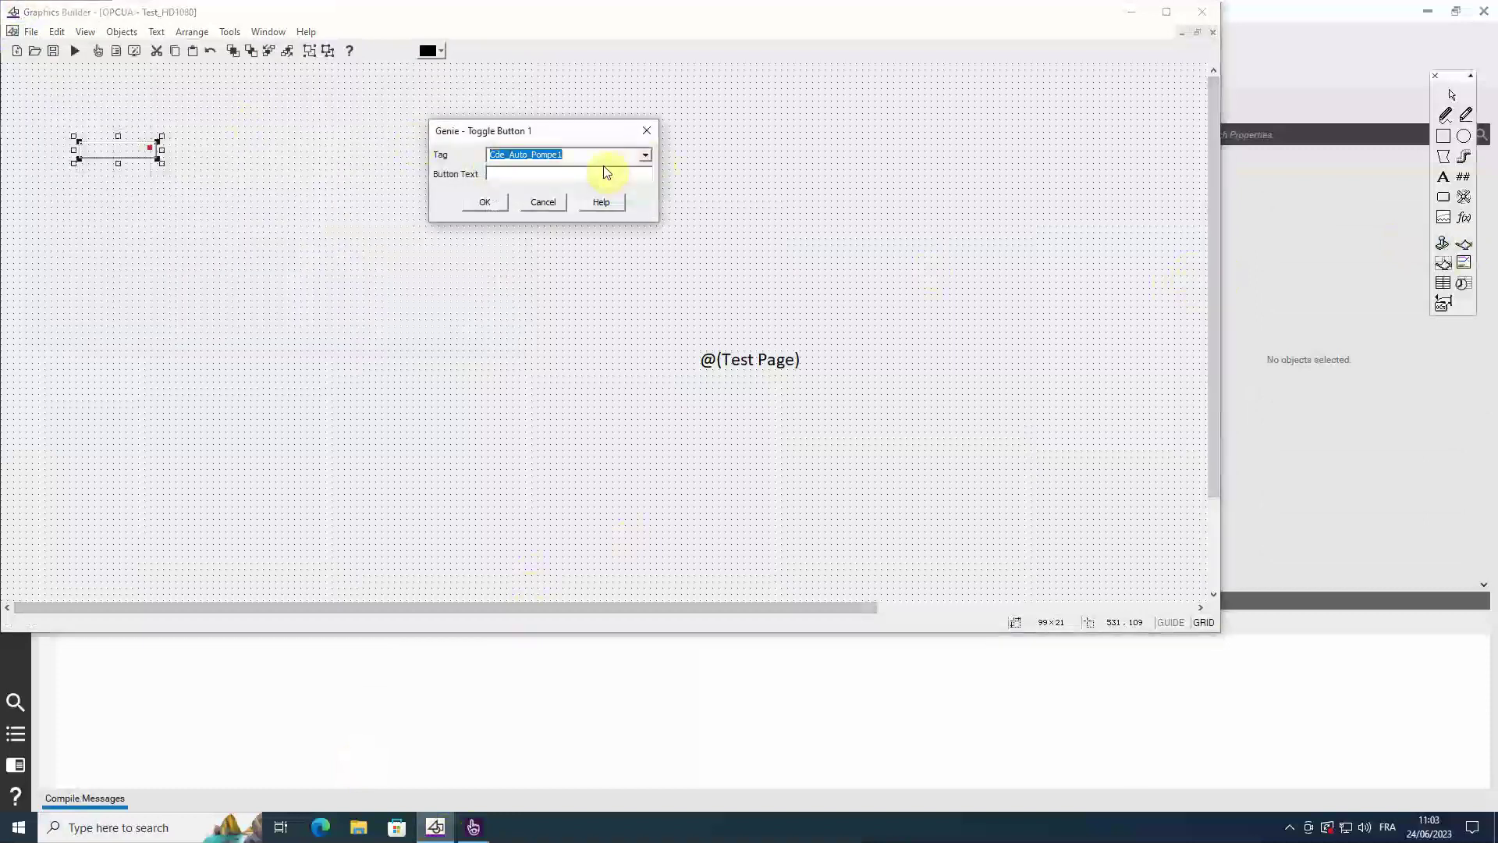
click(492, 203)
- Set the toggle button's text to POMPE1 CDE and move the button slightly up and to the right on the page
double_click(134, 152)
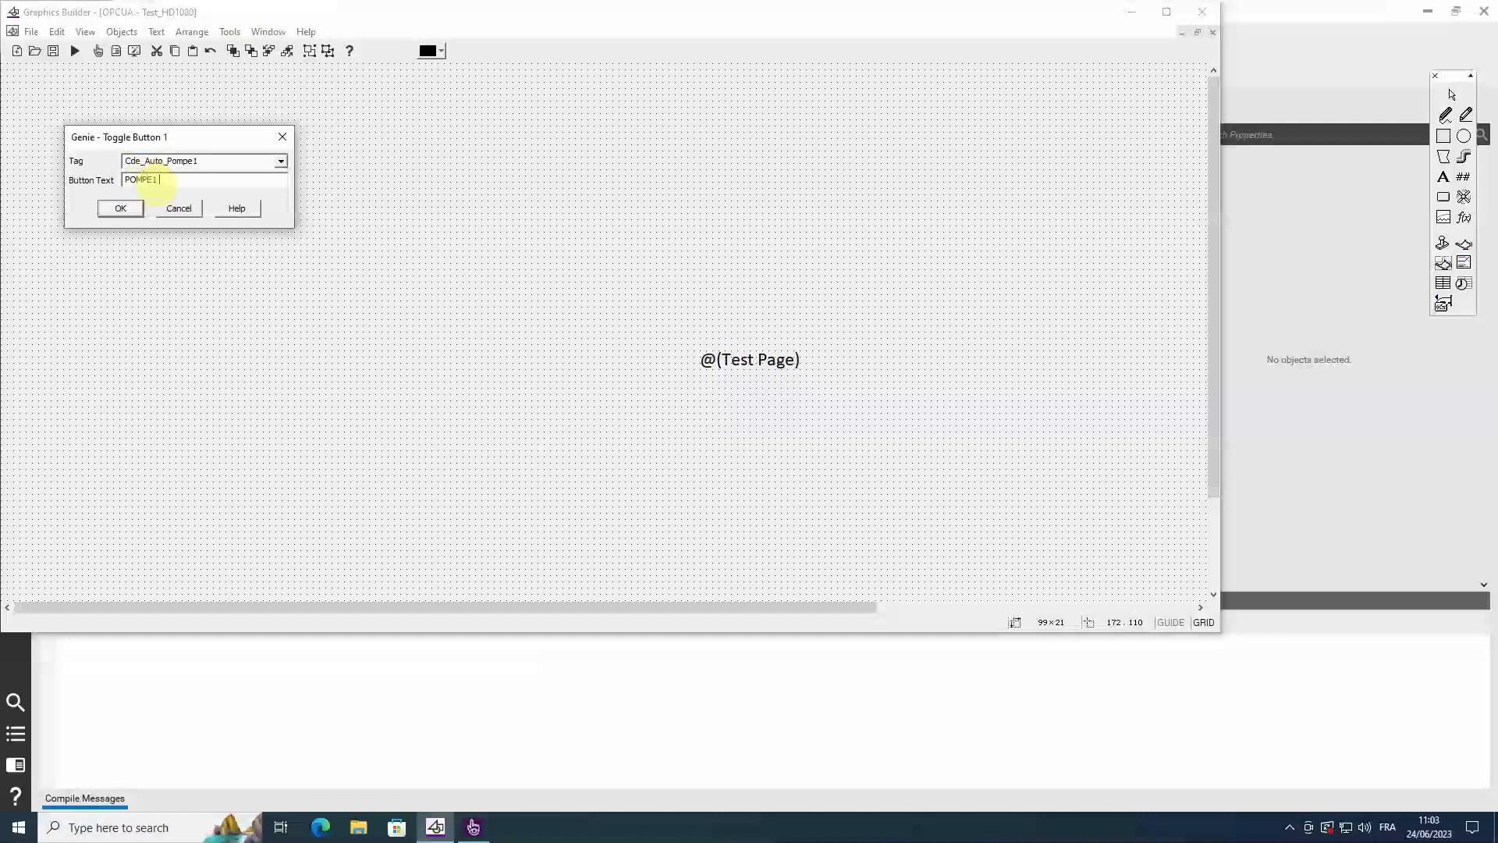
click(142, 208)
drag(127, 151, 224, 129)
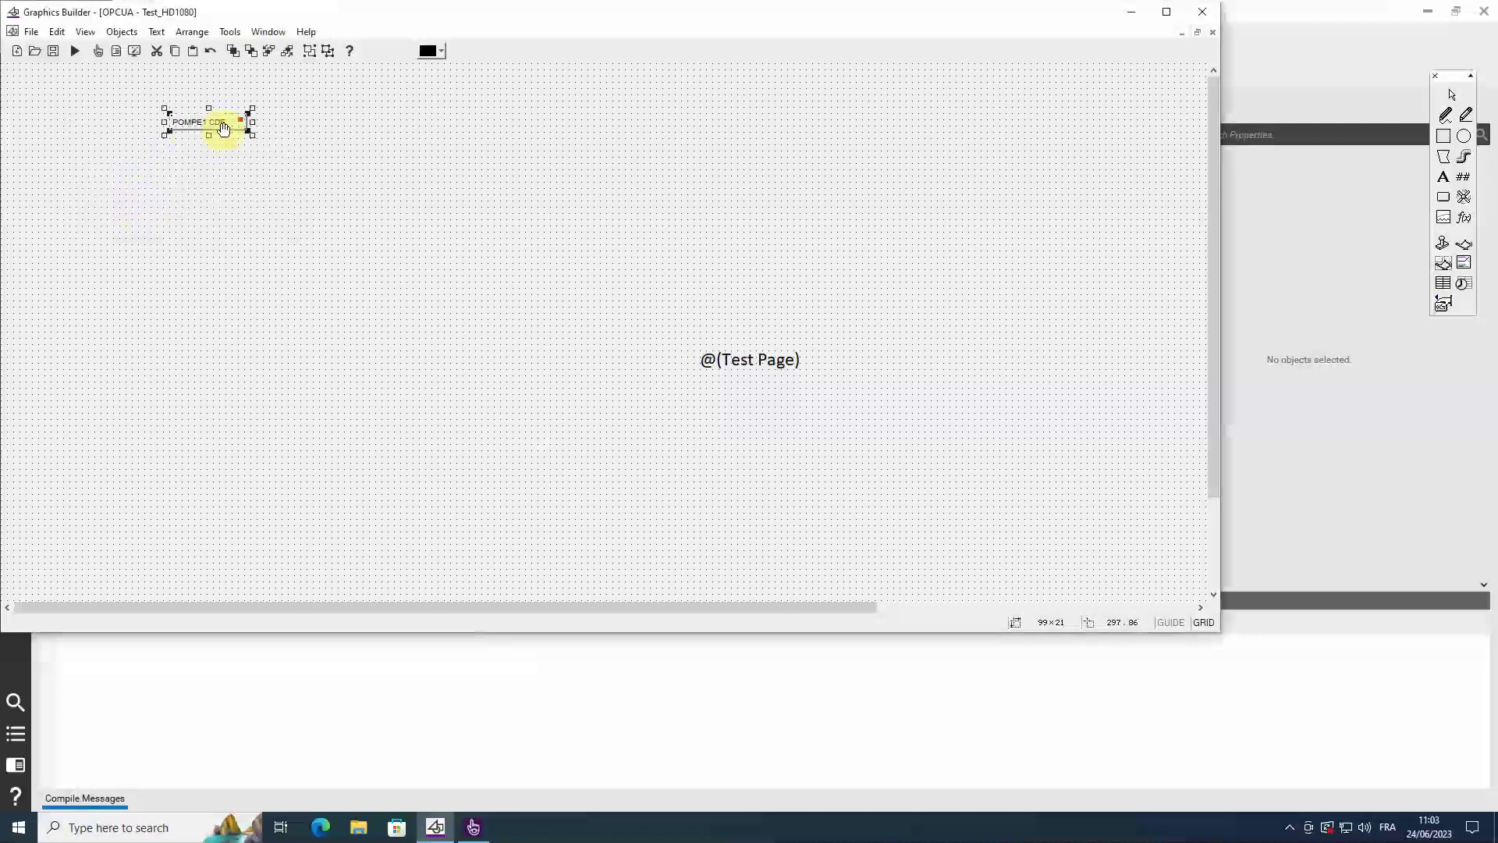
click(284, 164)
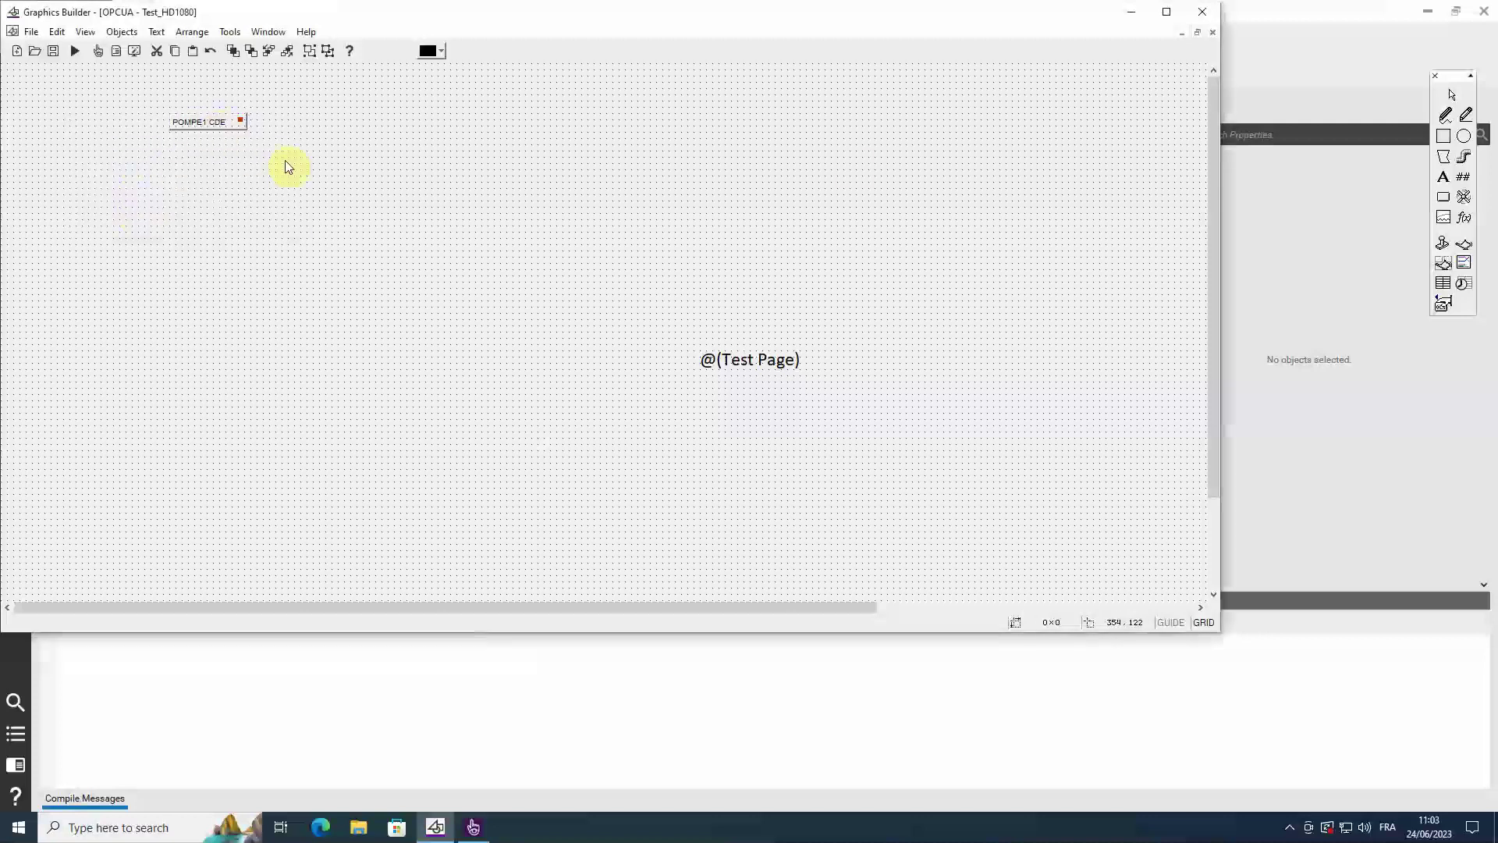
- Add a second toggle button genie with tag Cde_Auto_Pompe2 and text POMPE2 CDE, placed directly below the POMPE1 CDE button
click(1465, 245)
click(513, 146)
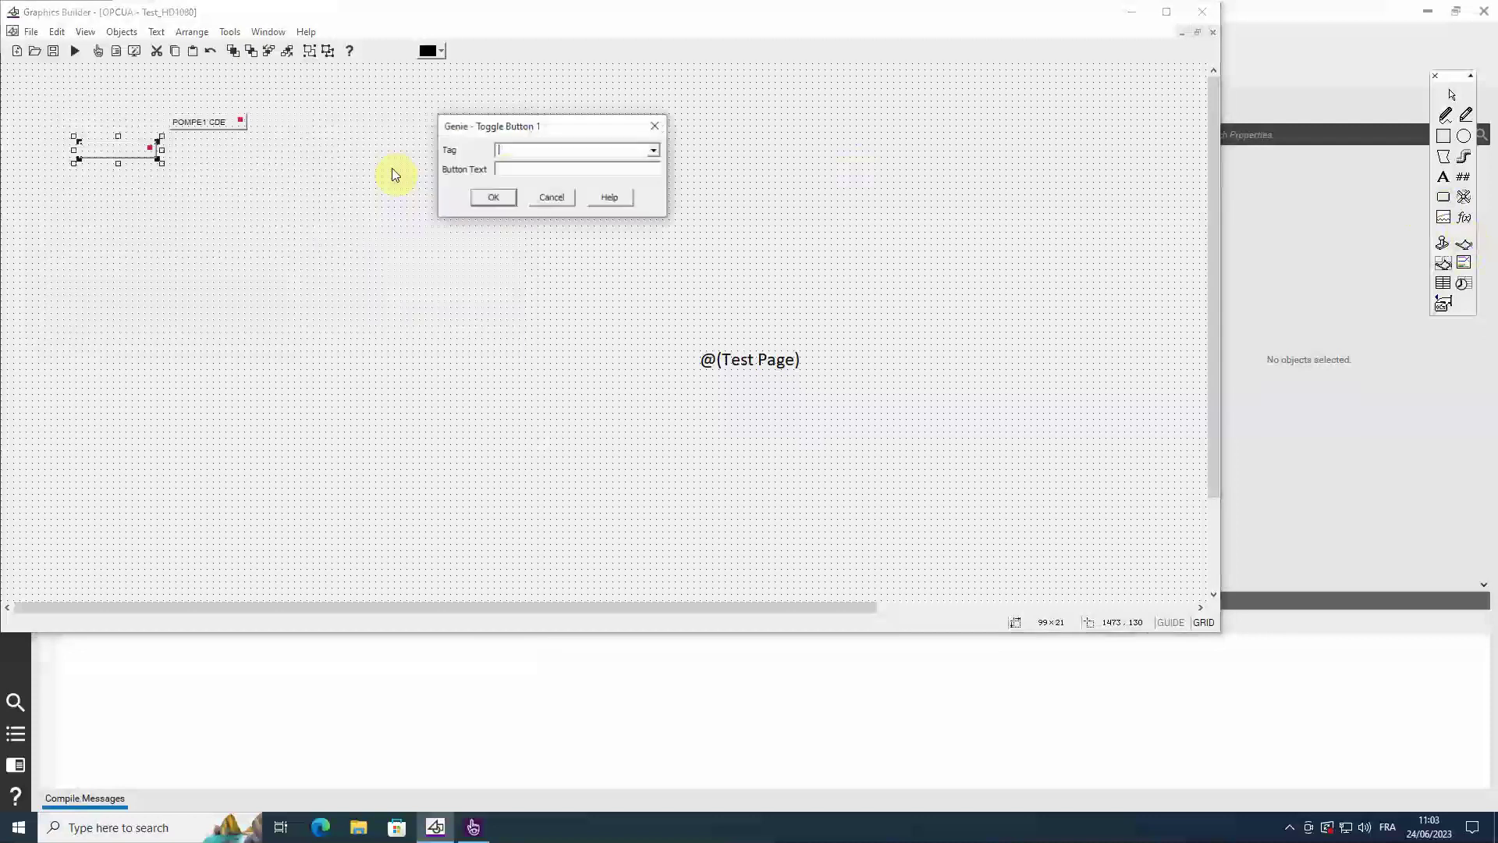
click(654, 151)
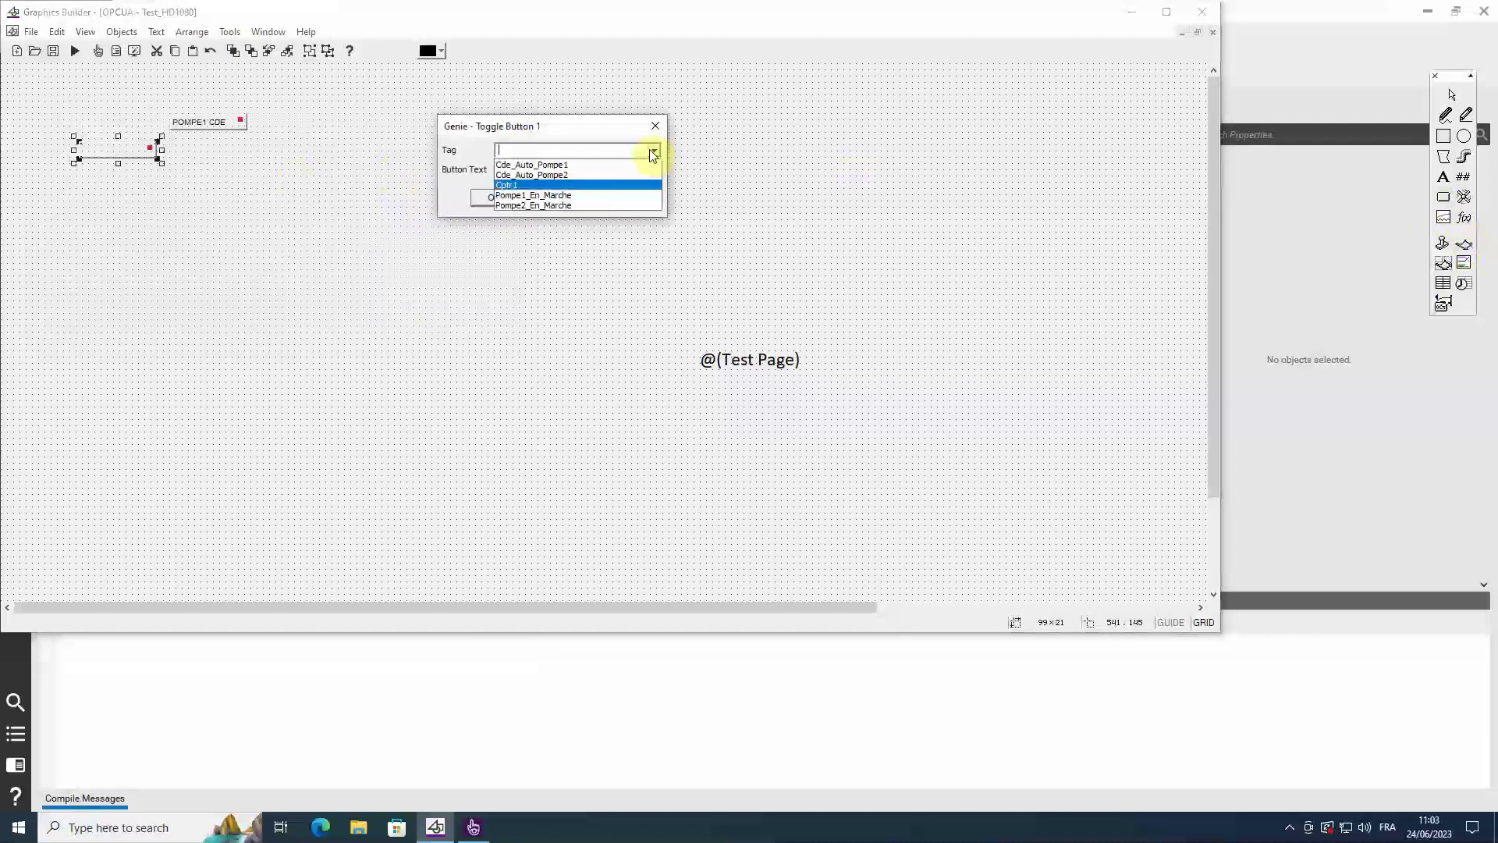
click(581, 174)
click(535, 168)
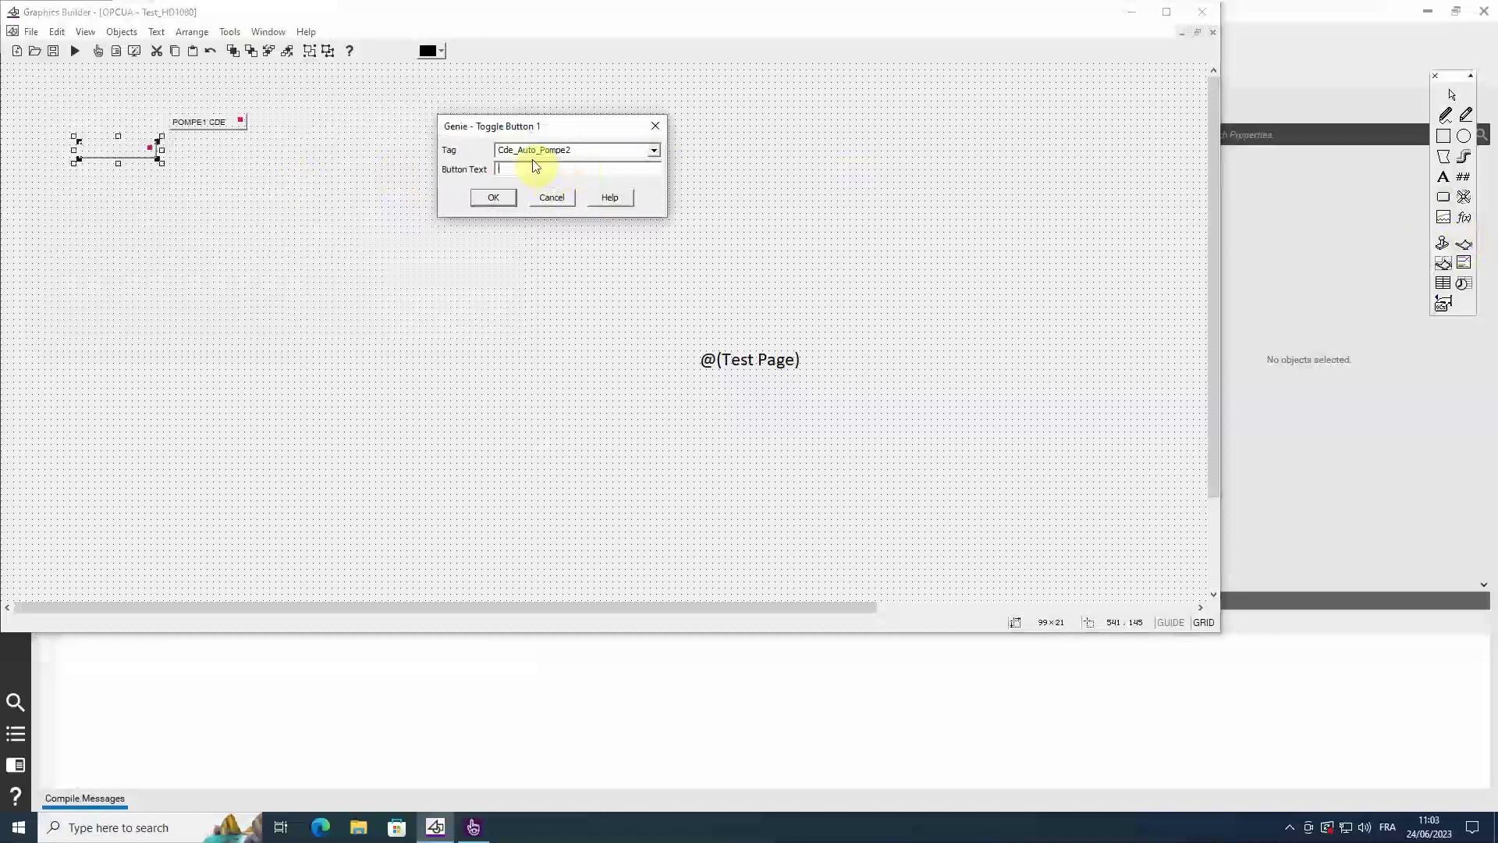
text(POMPE2 CDE)
click(493, 197)
drag(97, 149, 195, 148)
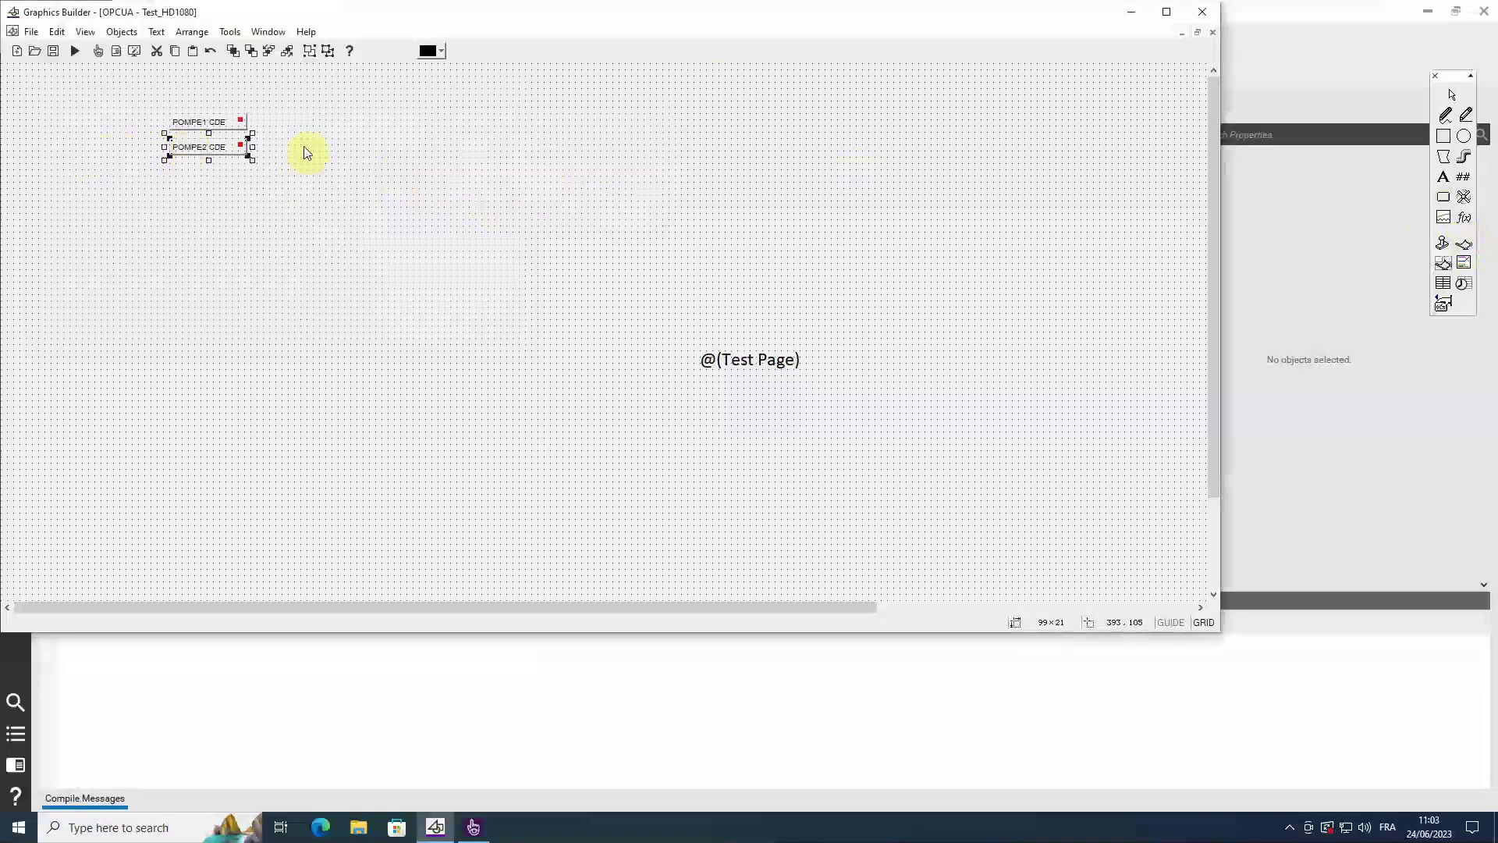
click(693, 150)
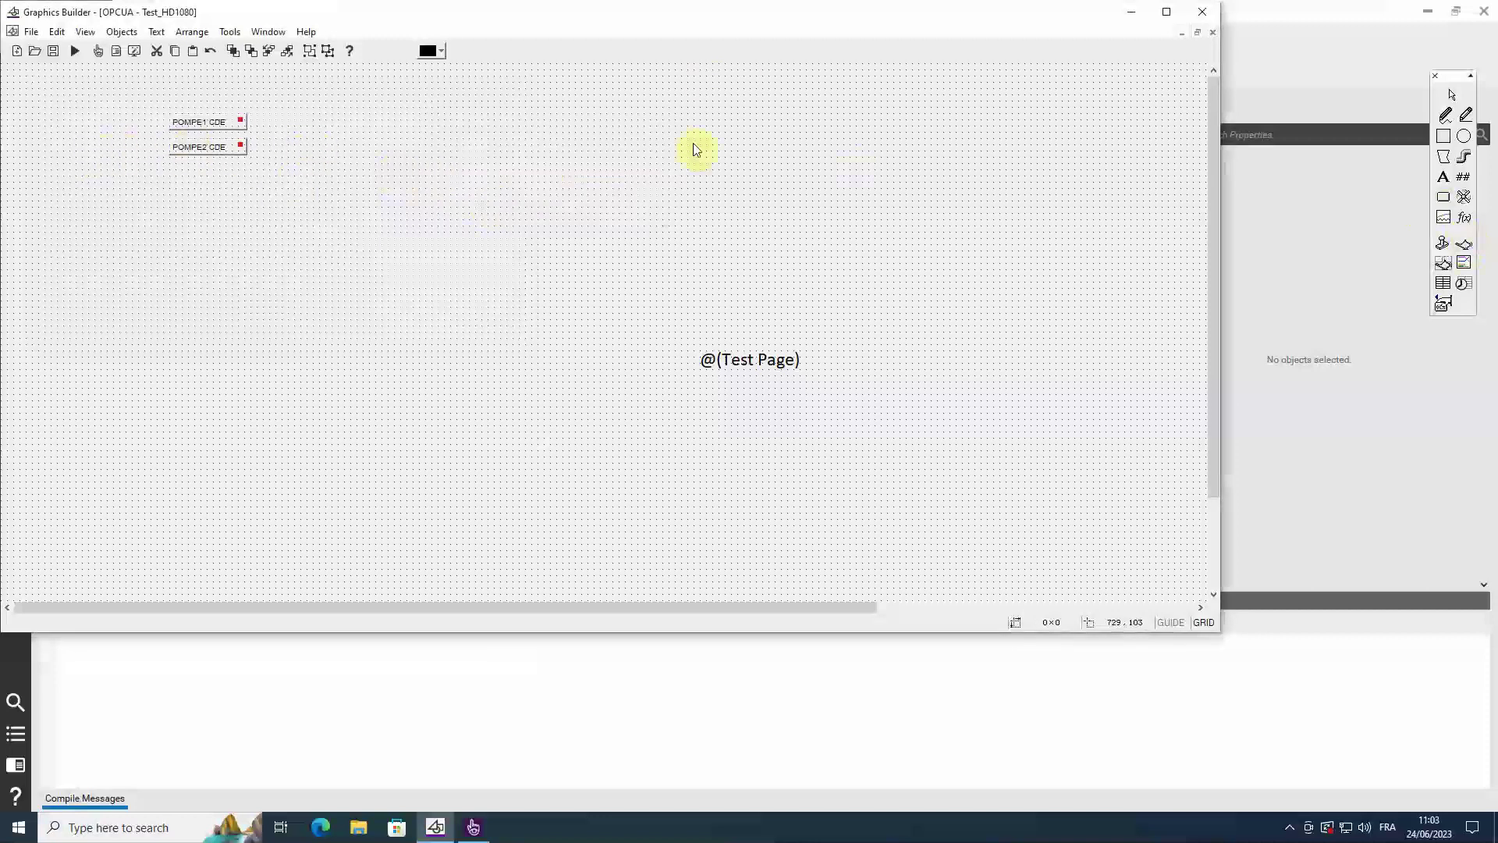
- Insert a pump_east genie from the pumps library with tag Pompe1_En_Marche and place it left of the POMPE1 CDE button
click(1465, 248)
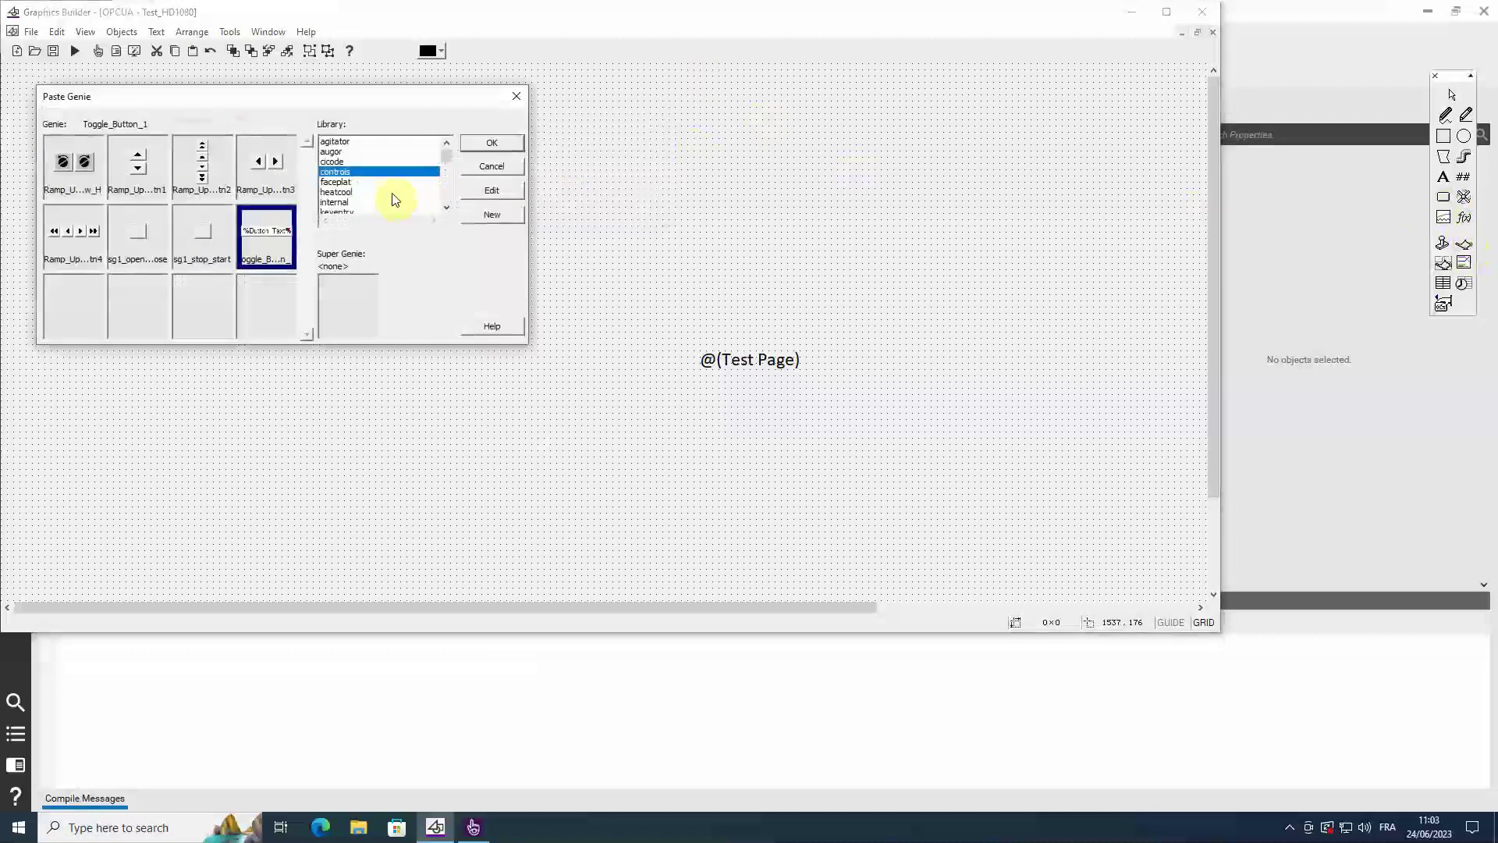
mouse_move(448, 157)
mouse_down()
mouse_move(455, 179)
mouse_move(446, 167)
mouse_up()
click(335, 172)
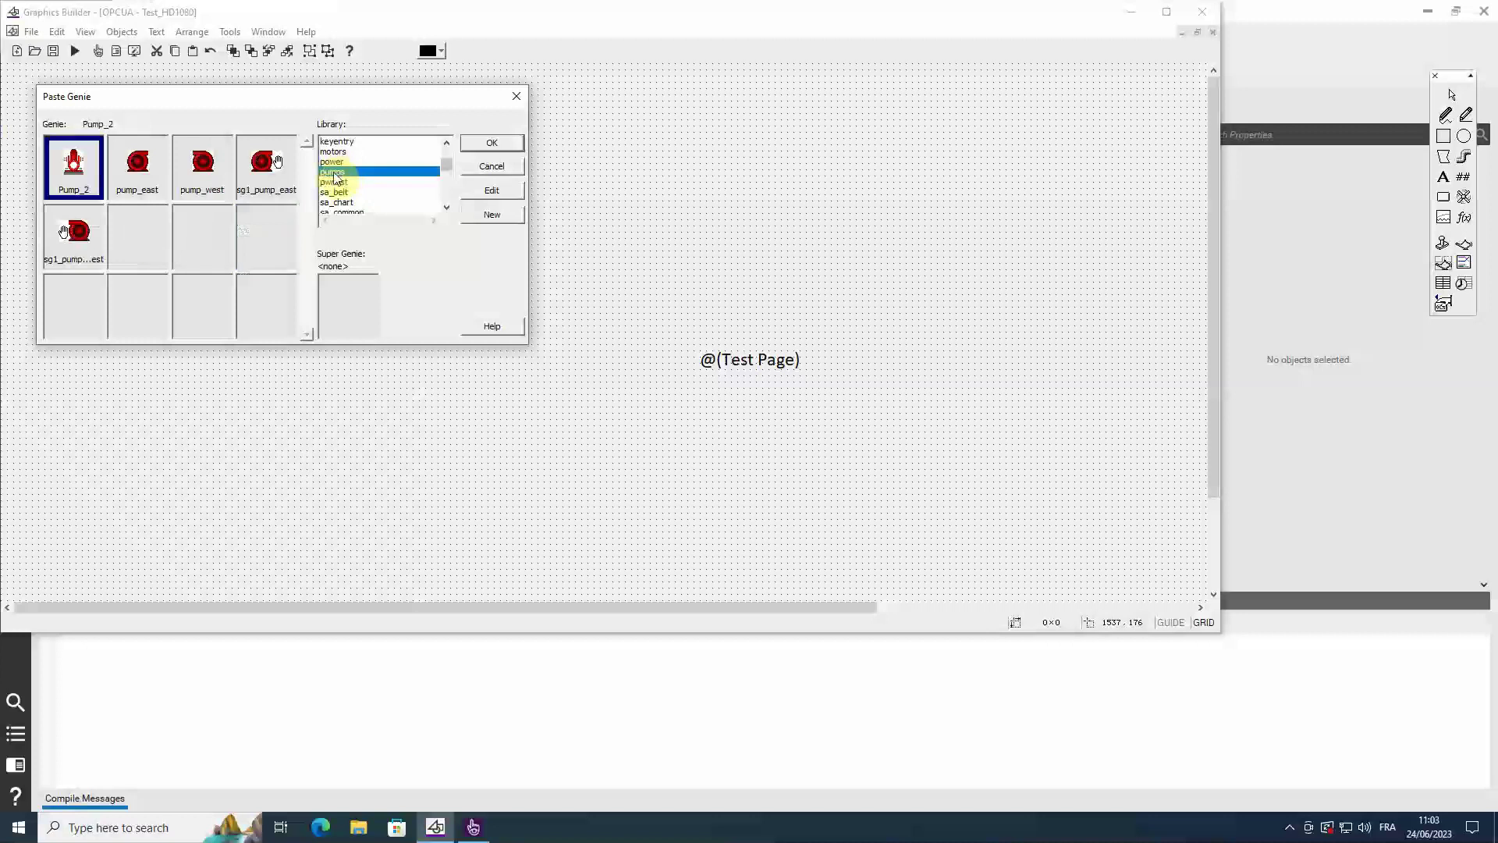
click(133, 173)
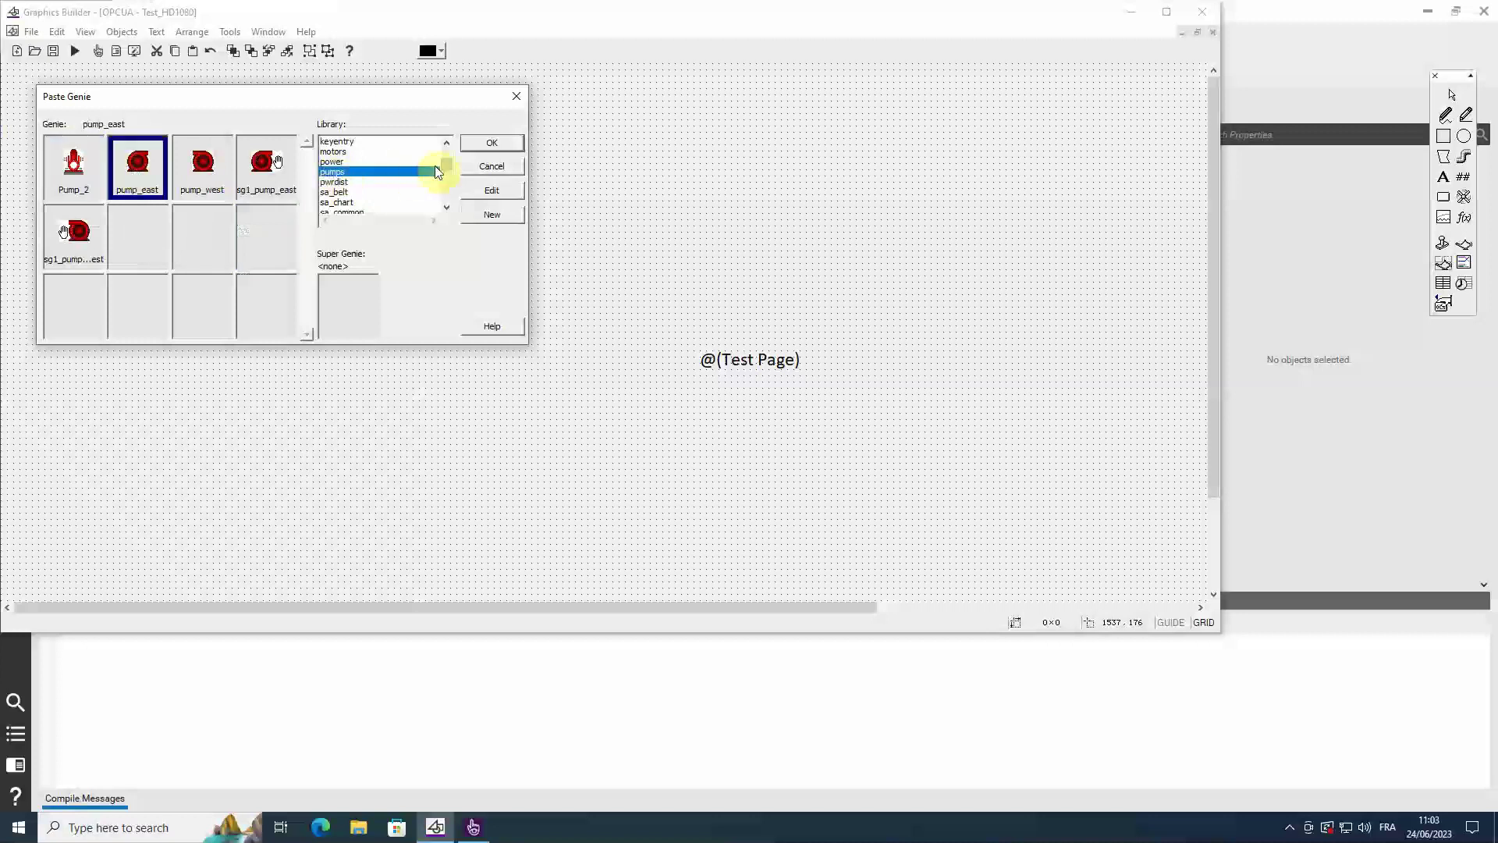
click(492, 142)
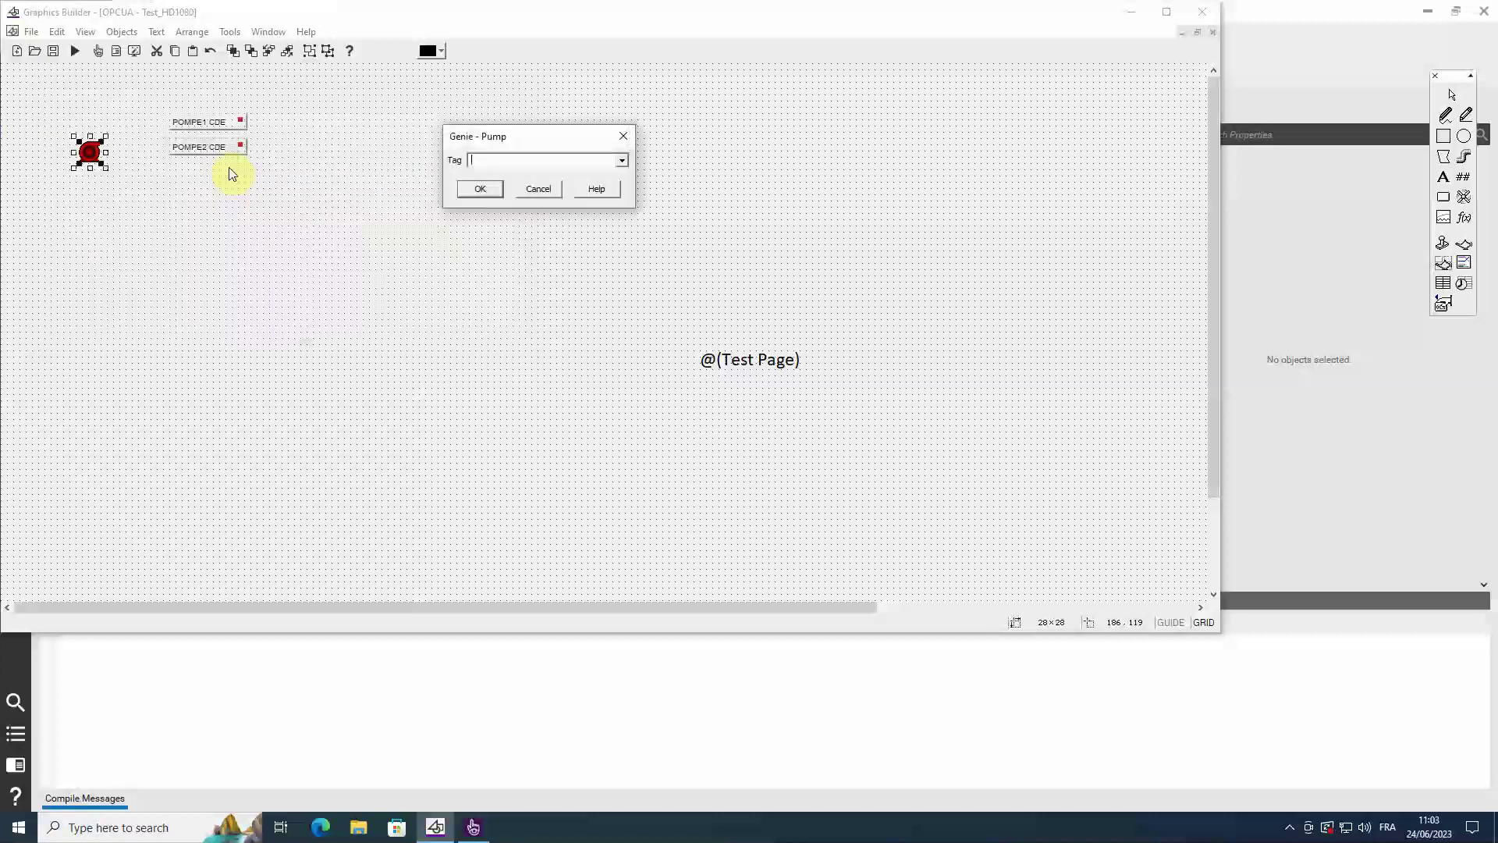
click(621, 165)
click(509, 195)
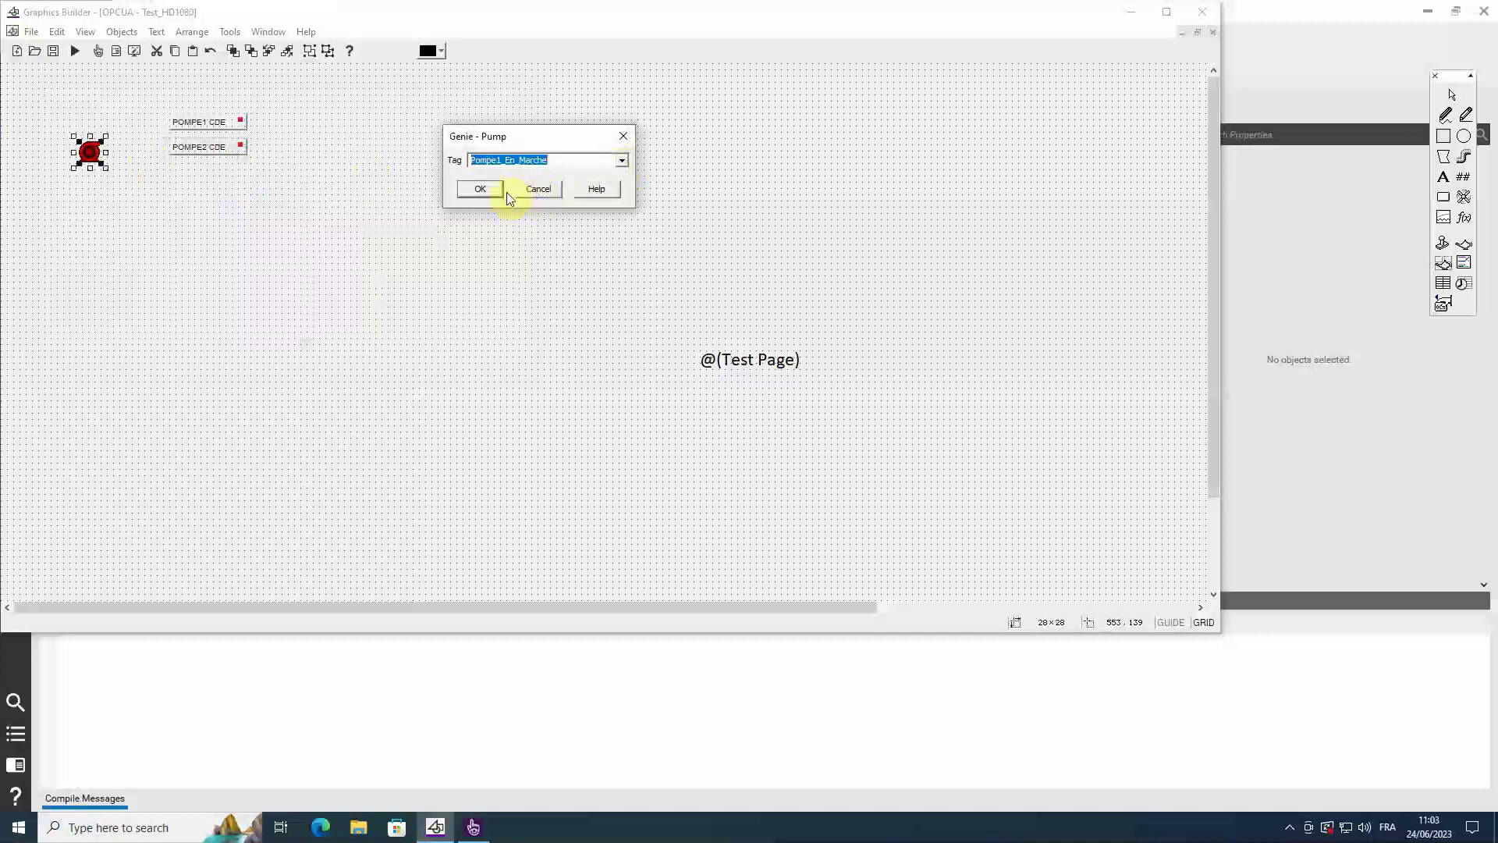
click(485, 190)
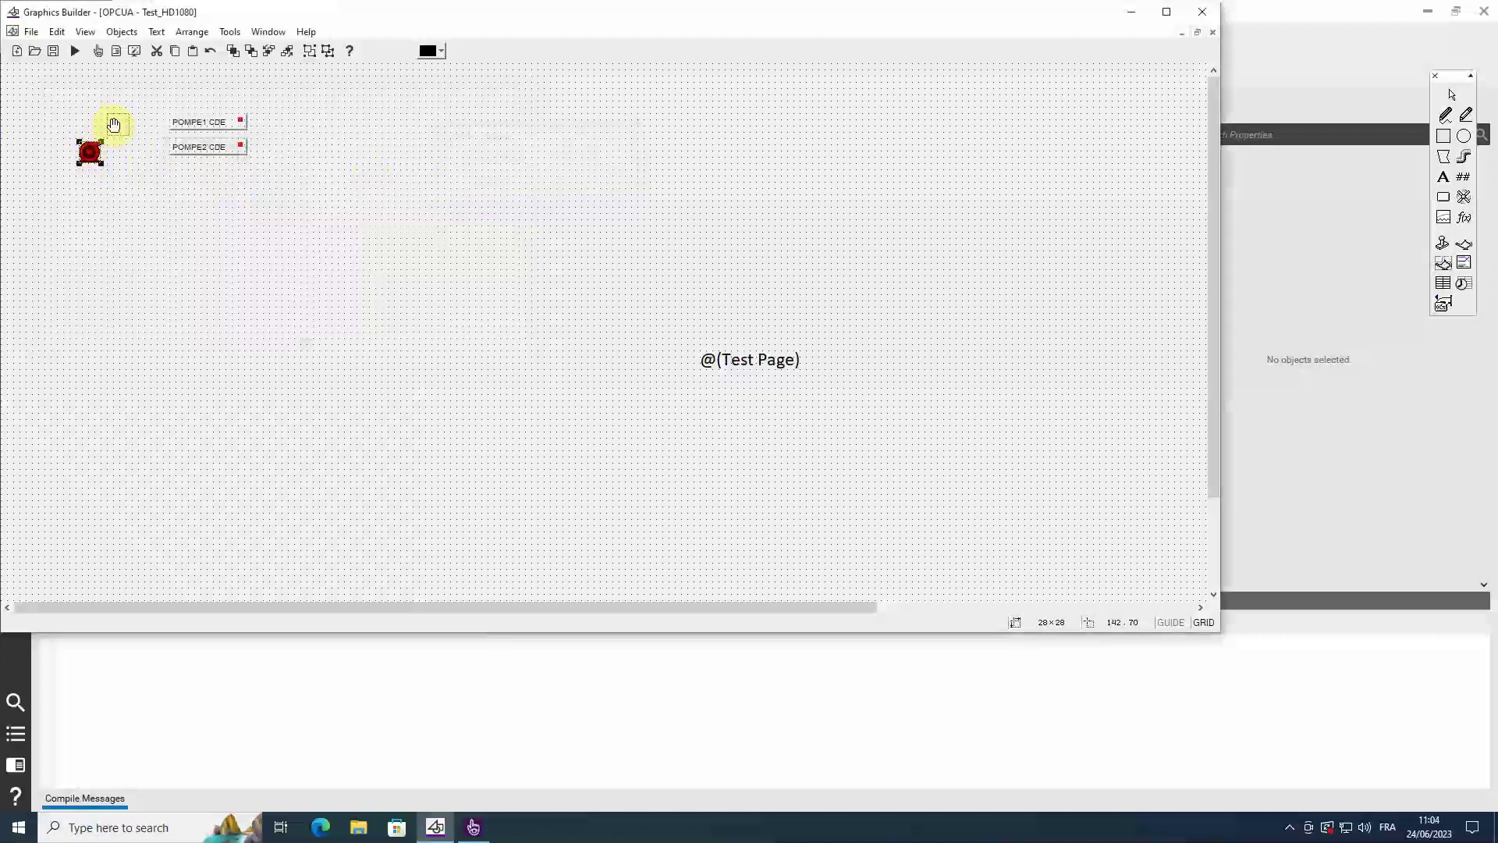
drag(113, 125, 114, 125)
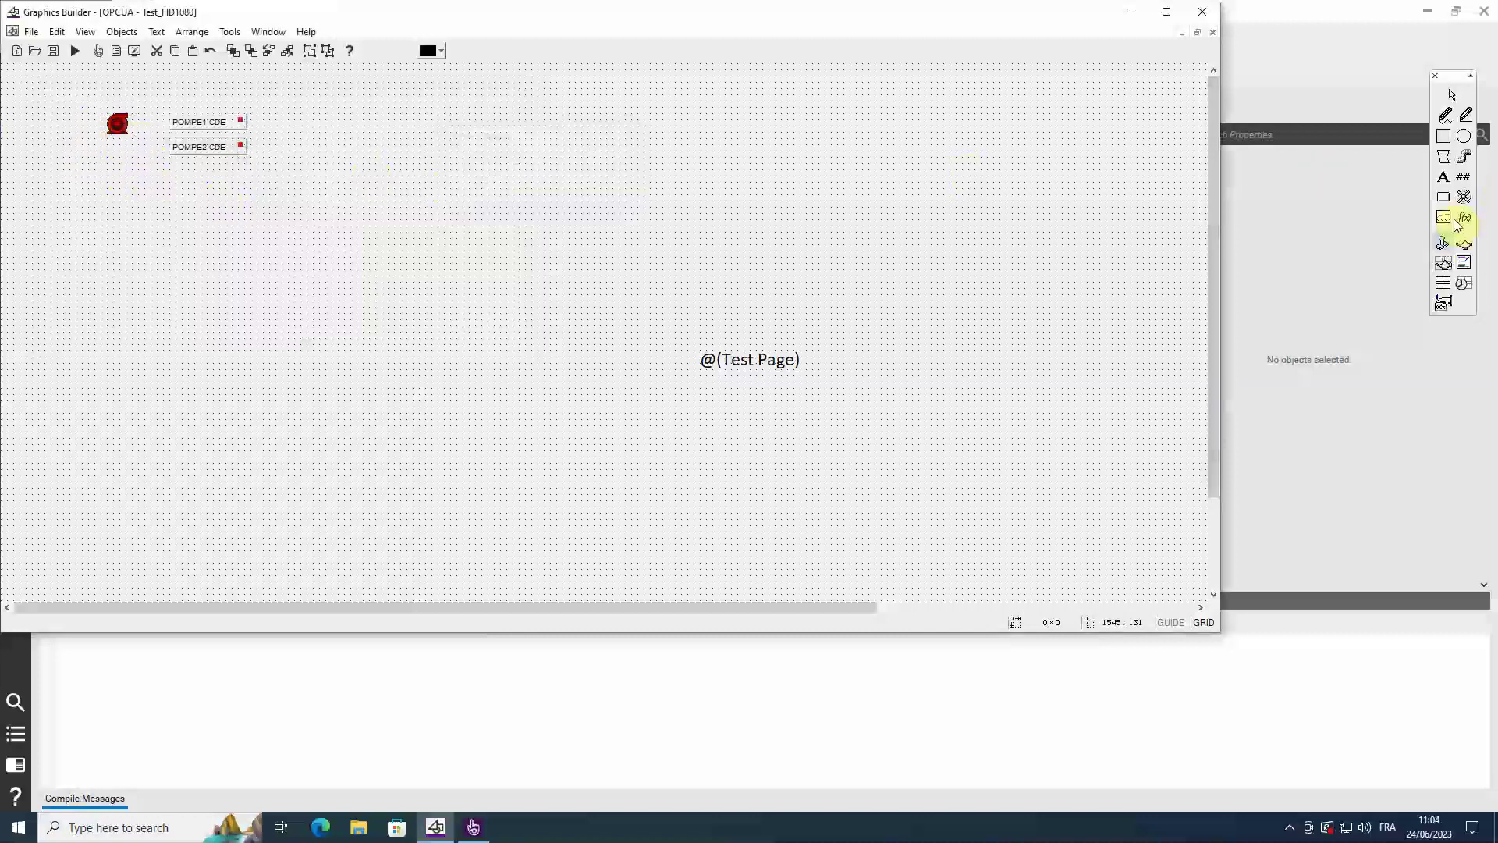
- Add a second pump_east genie with tag Pompe2_En_Marche and place it left of the POMPE2 CDE button
click(1464, 245)
click(492, 142)
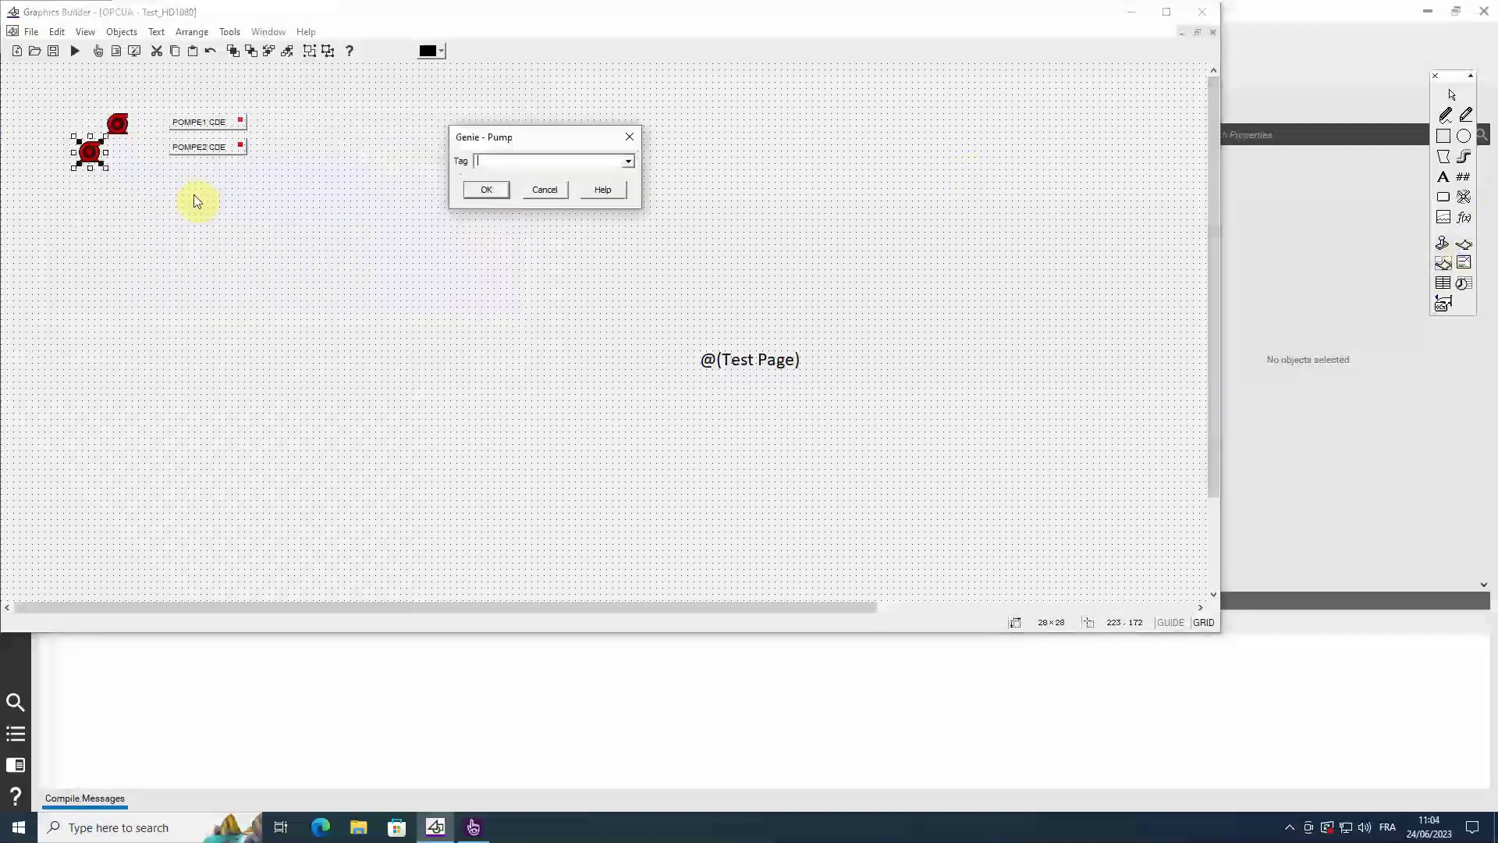
click(630, 162)
click(558, 200)
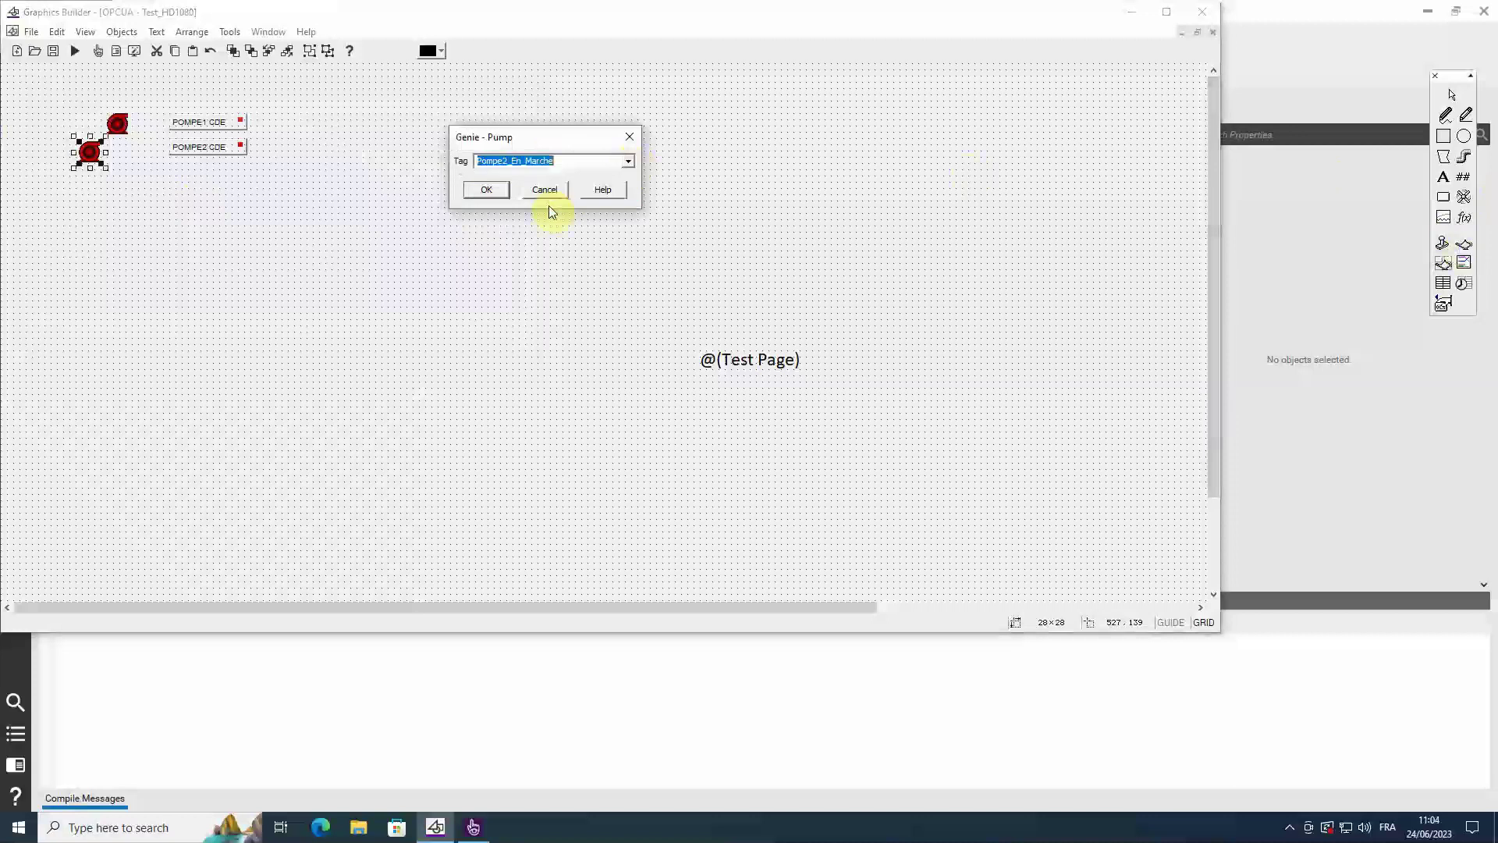
click(486, 189)
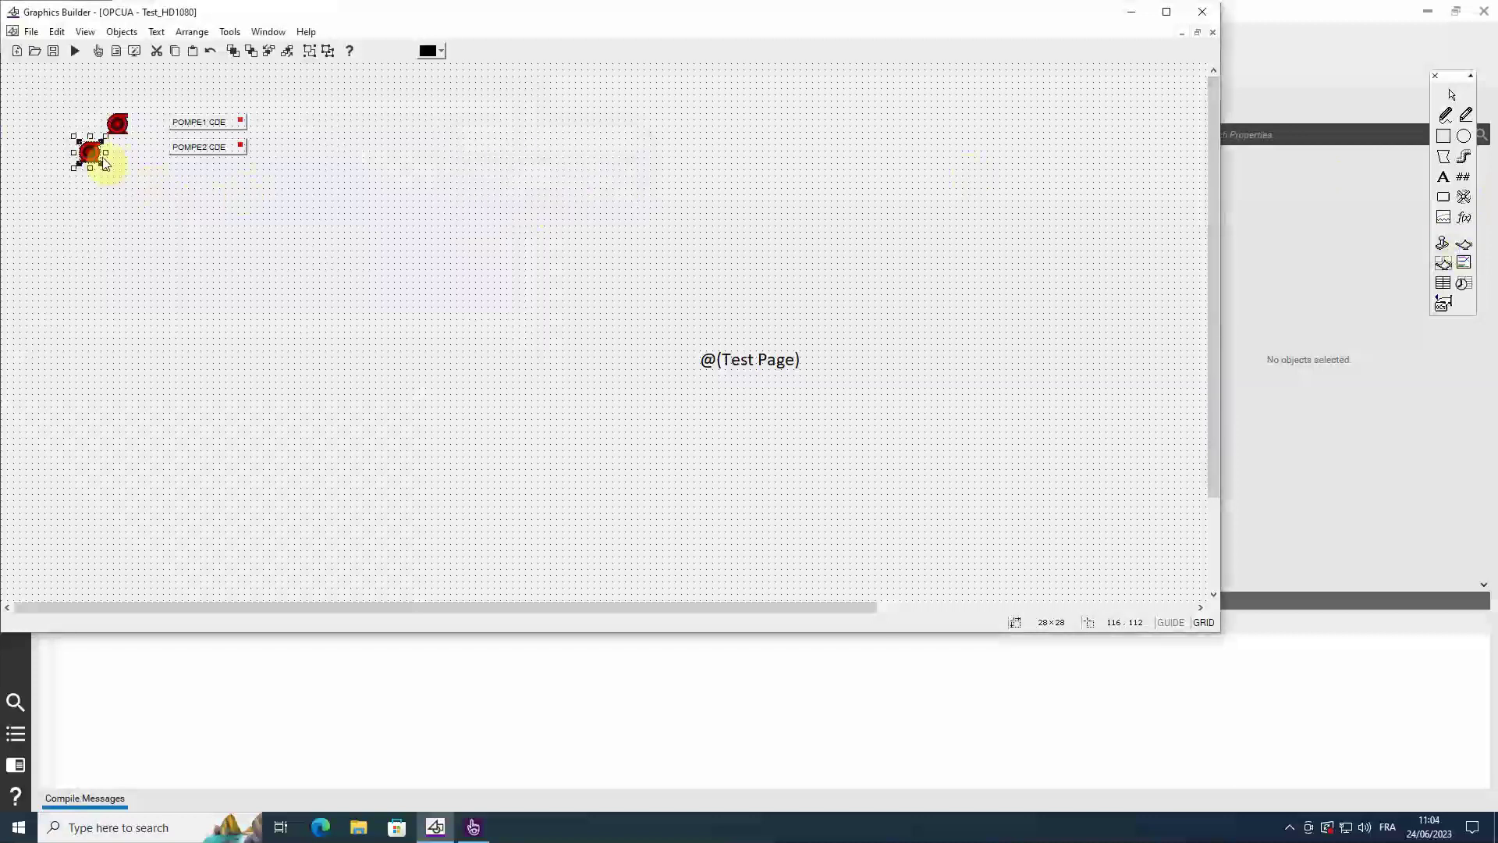
drag(121, 156, 148, 154)
click(150, 174)
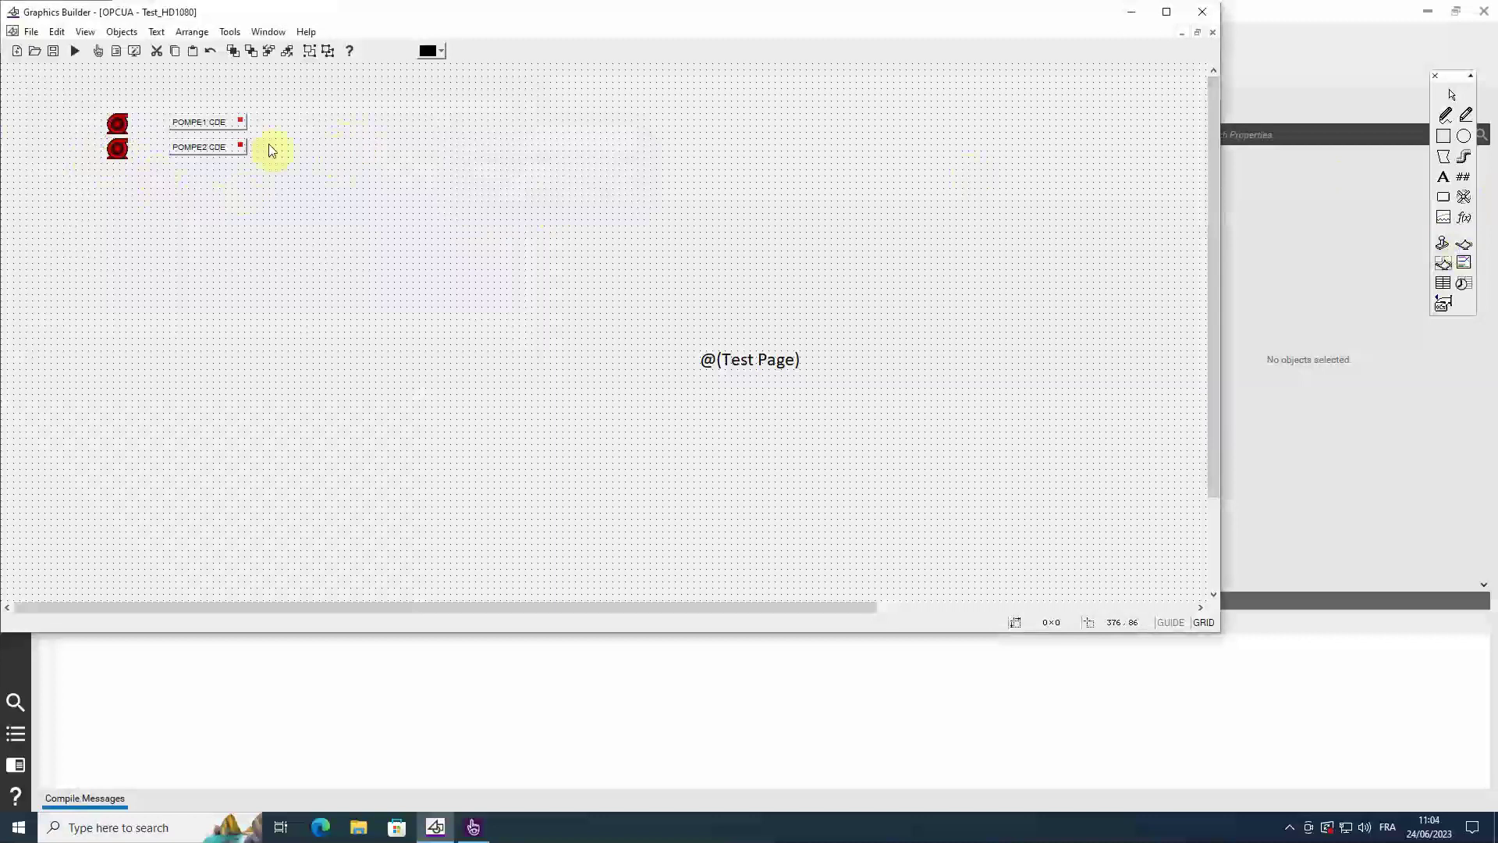
- Place a numeric display right of the POMPE1 CDE button with Cptr1 as its numeric expression
click(1463, 178)
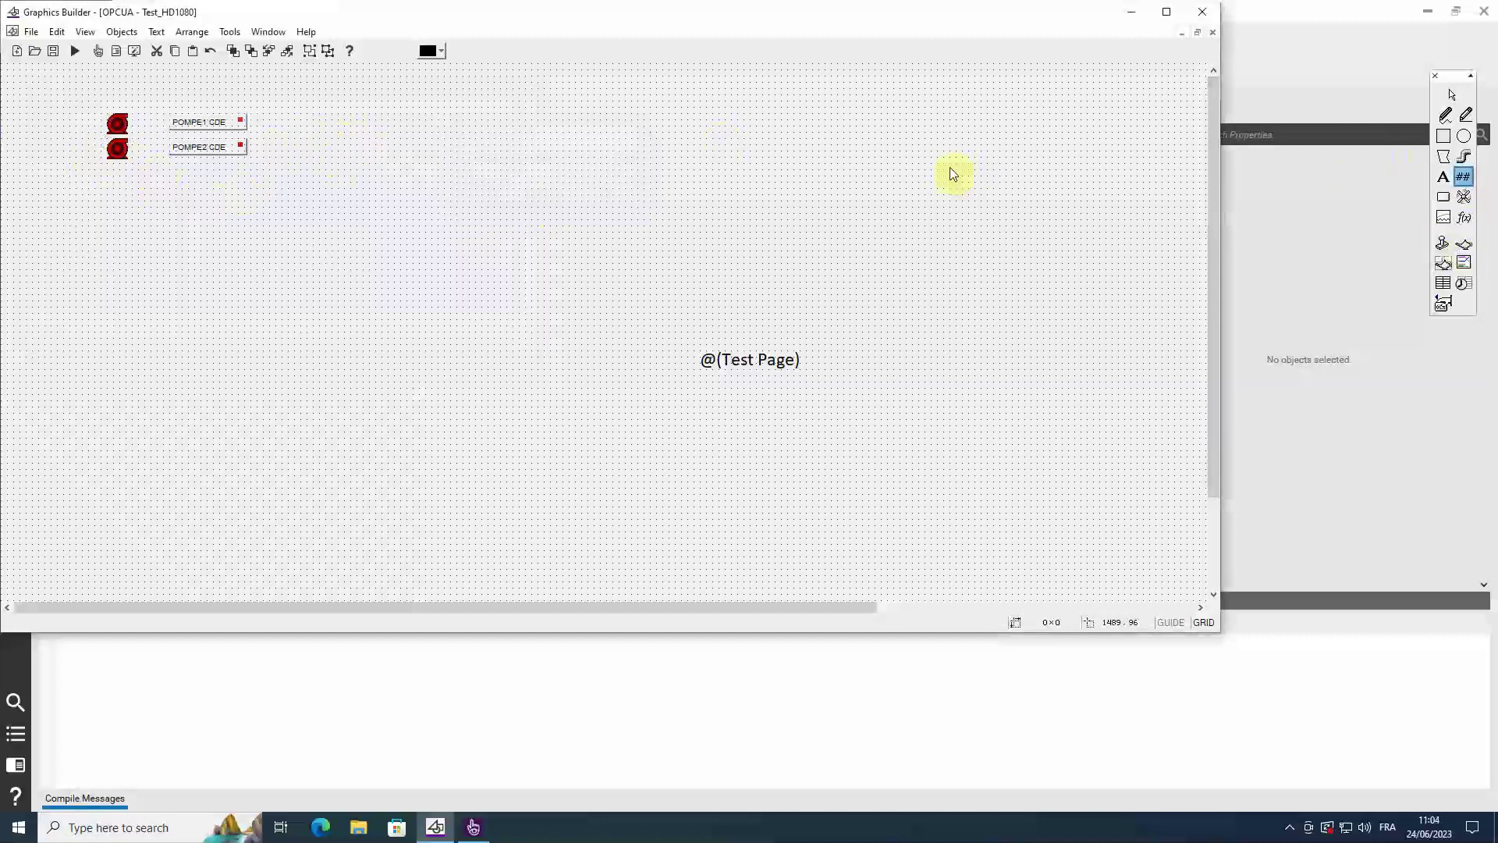
click(312, 116)
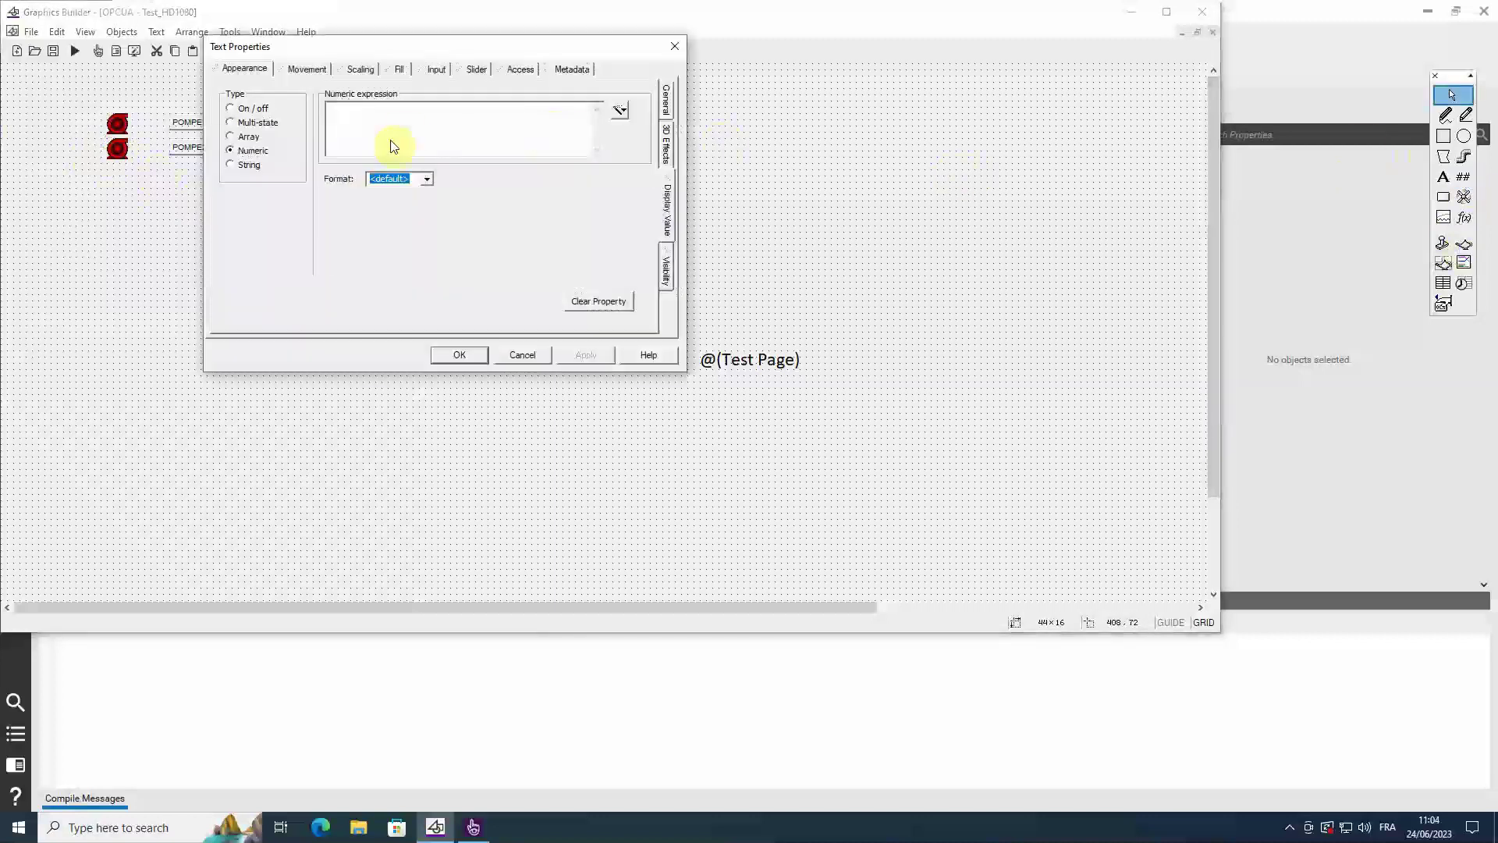
text(Cptr1)
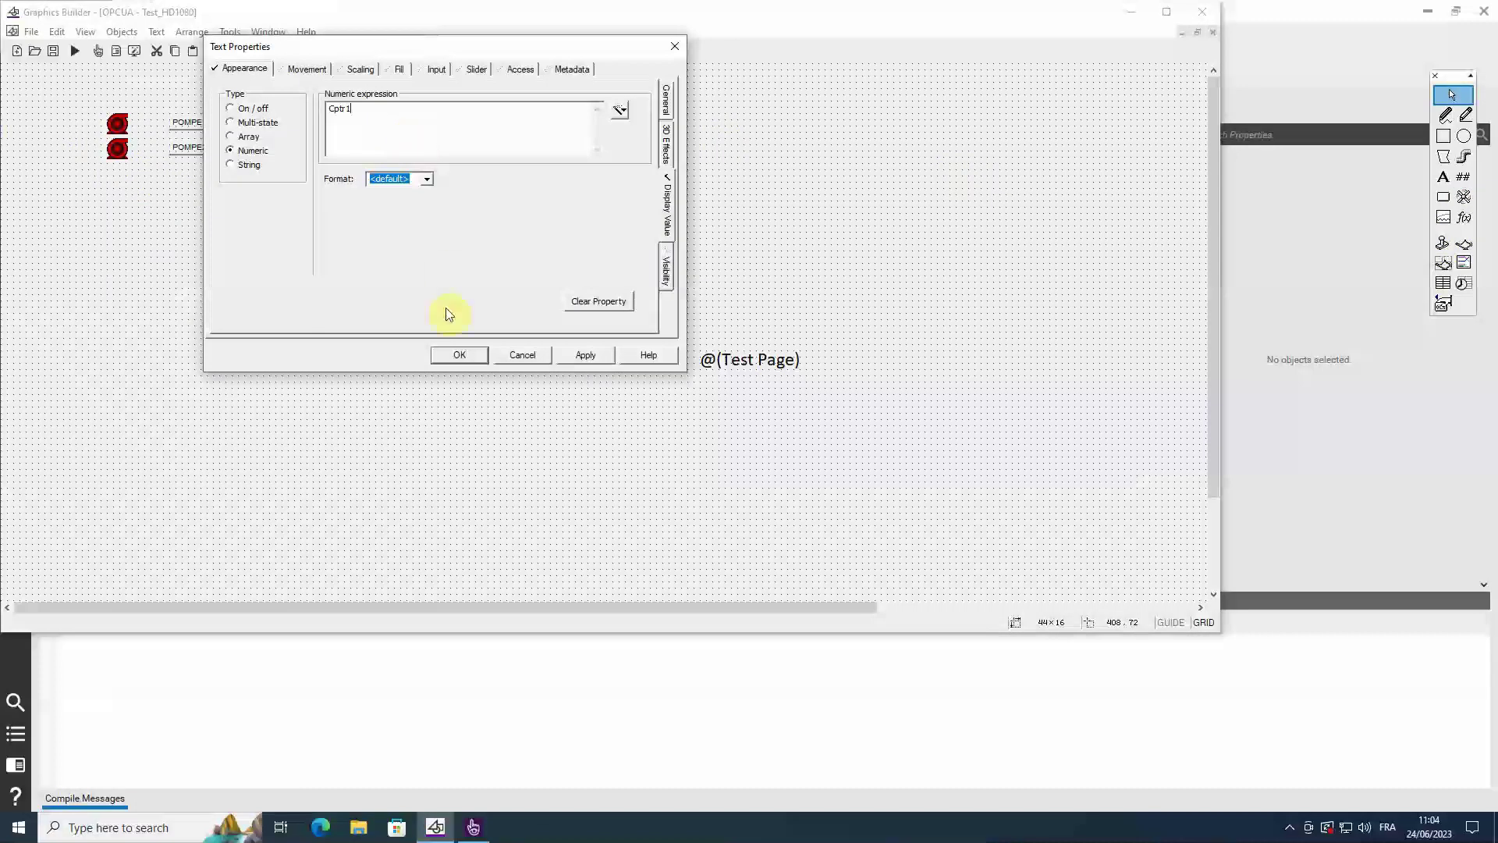
click(462, 356)
drag(335, 118, 333, 128)
click(593, 148)
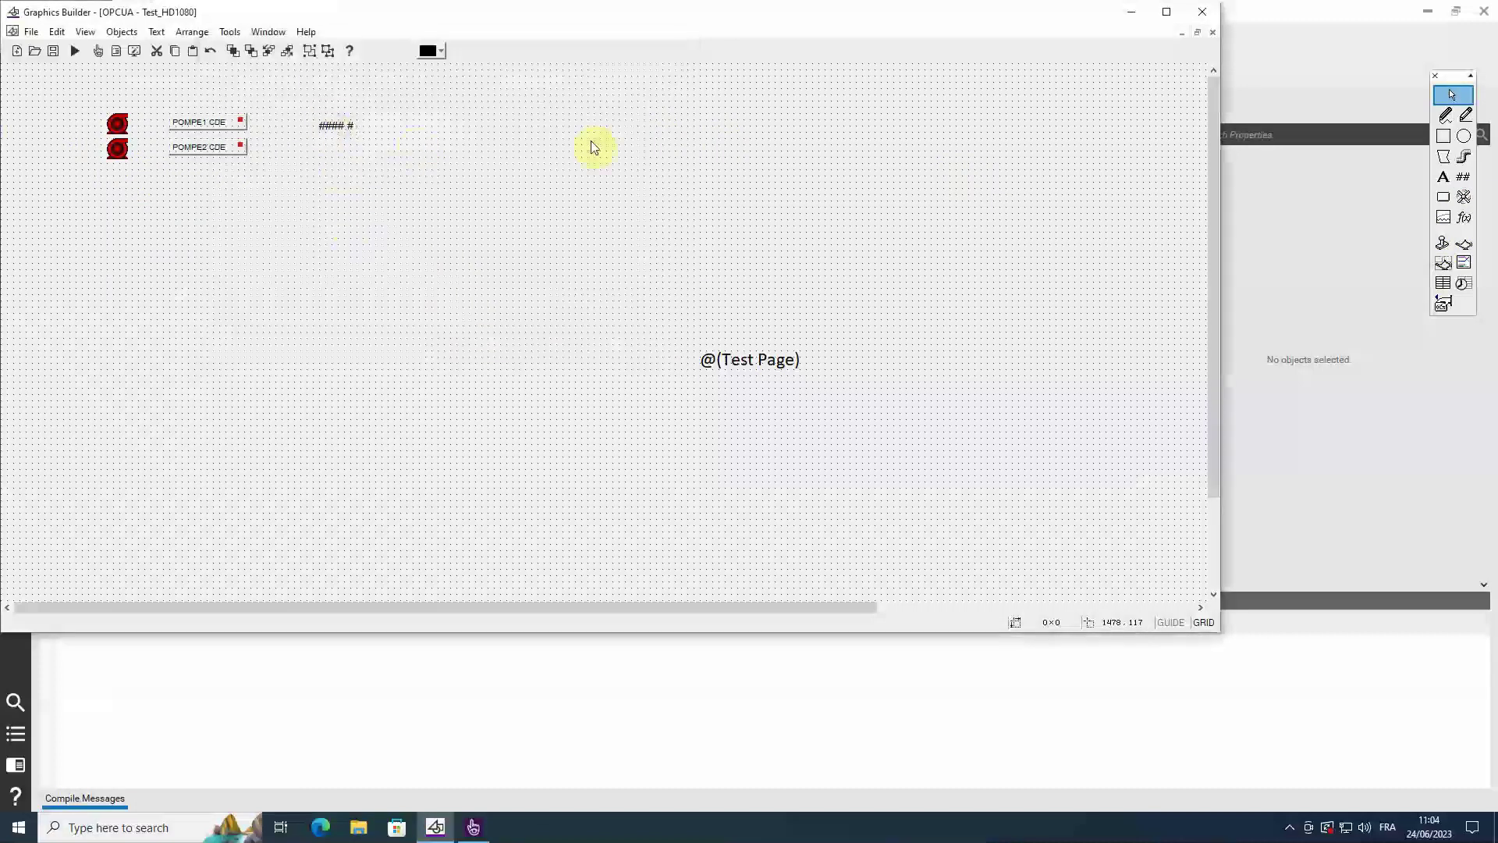
- Add the text label Compteur Pompe 1 beside the POMPE1 CDE button and move the numeric display to the label's right
click(1442, 176)
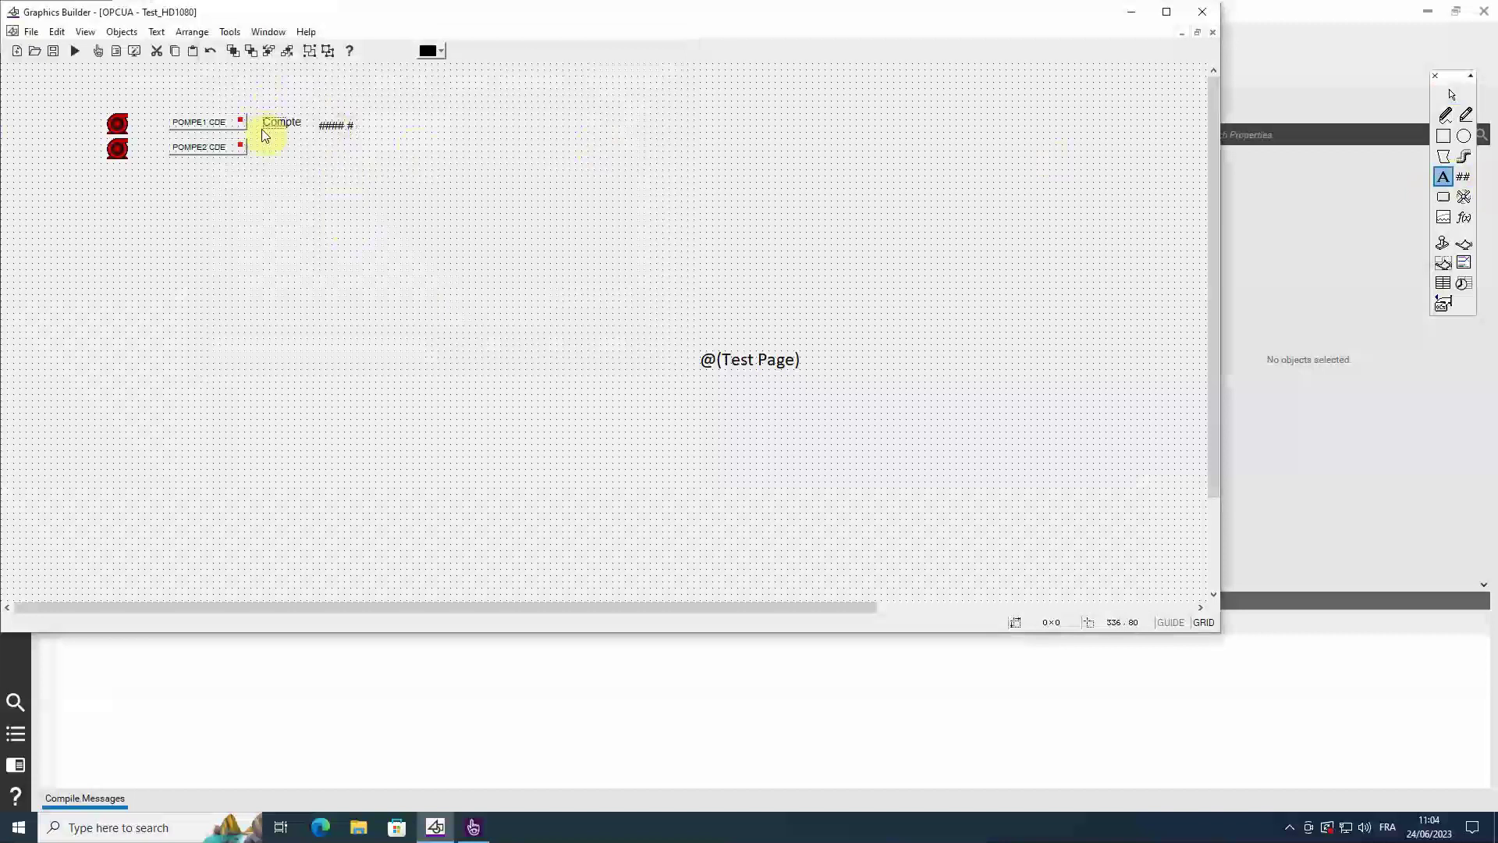
text(ompe 1)
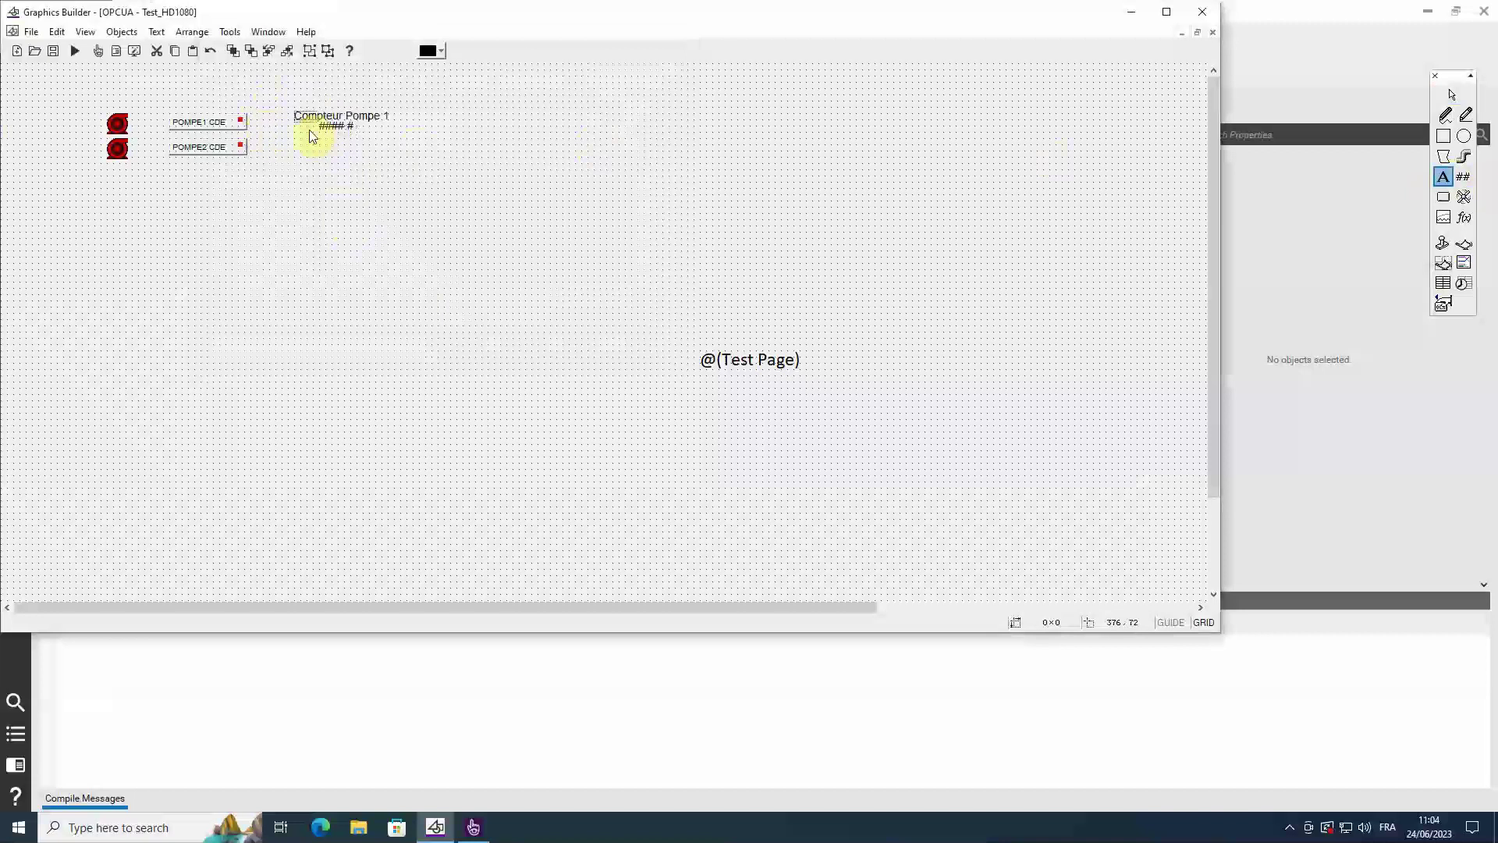
click(257, 127)
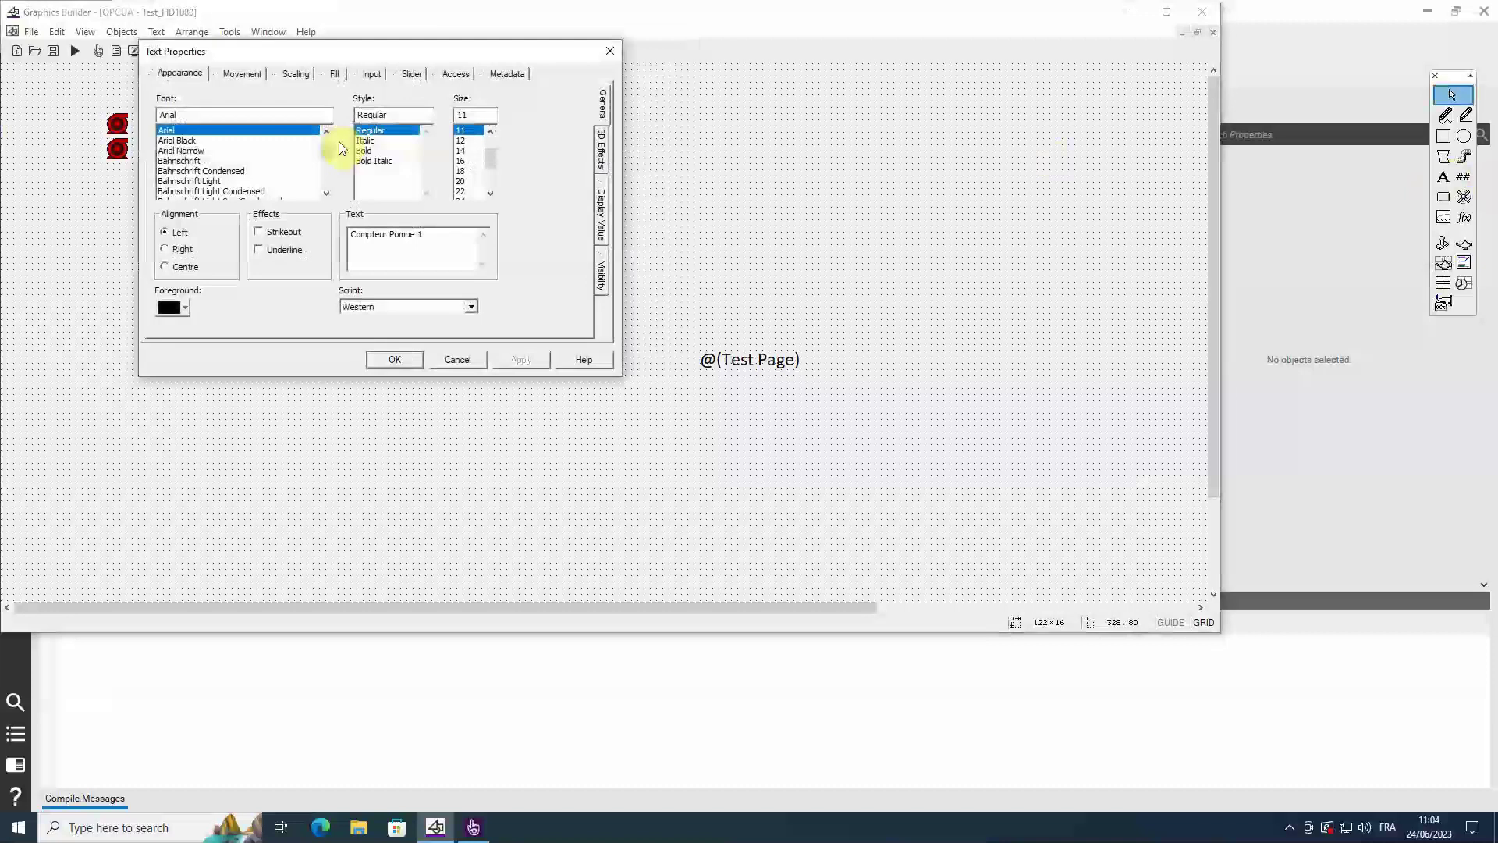
click(395, 360)
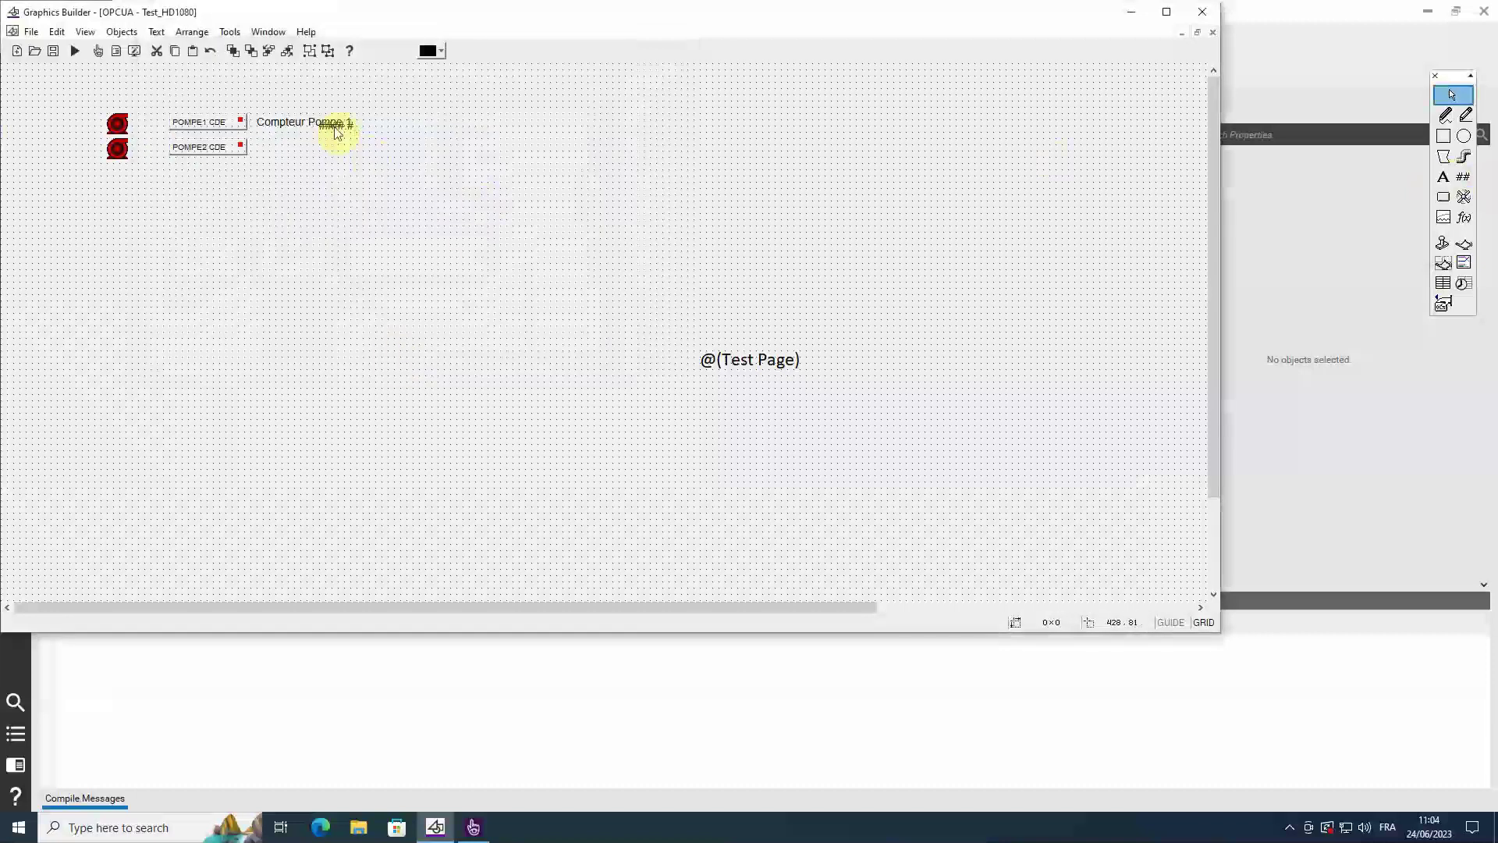
mouse_move(336, 131)
mouse_down()
mouse_move(338, 157)
mouse_move(375, 126)
mouse_move(311, 124)
mouse_move(362, 123)
mouse_up()
click(378, 125)
click(412, 160)
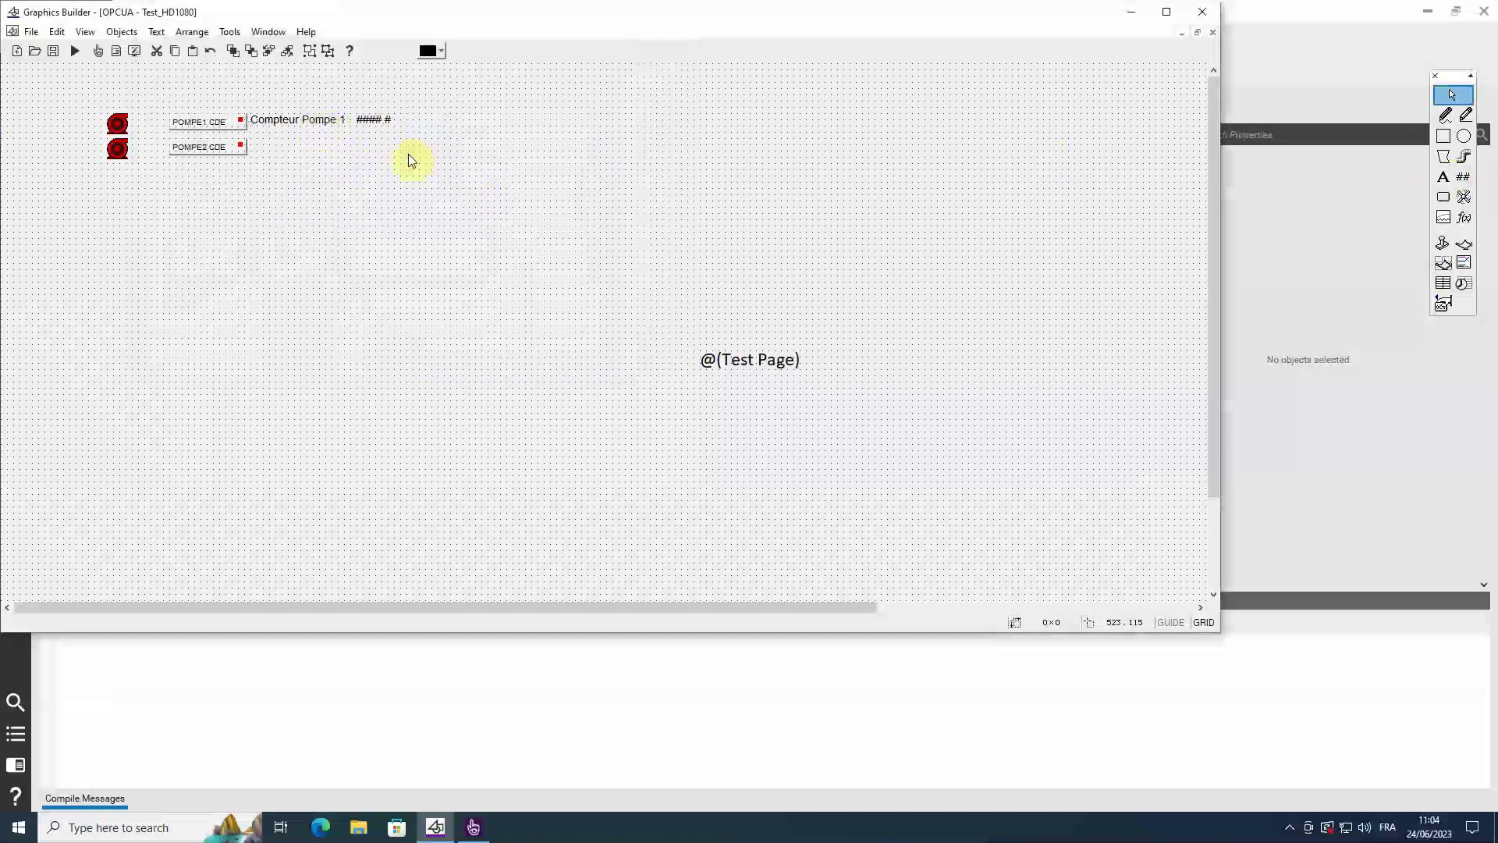
- Set the font style of the numeric display beside the Compteur Pompe 1 label to Bold Italic
click(368, 123)
double_click(380, 127)
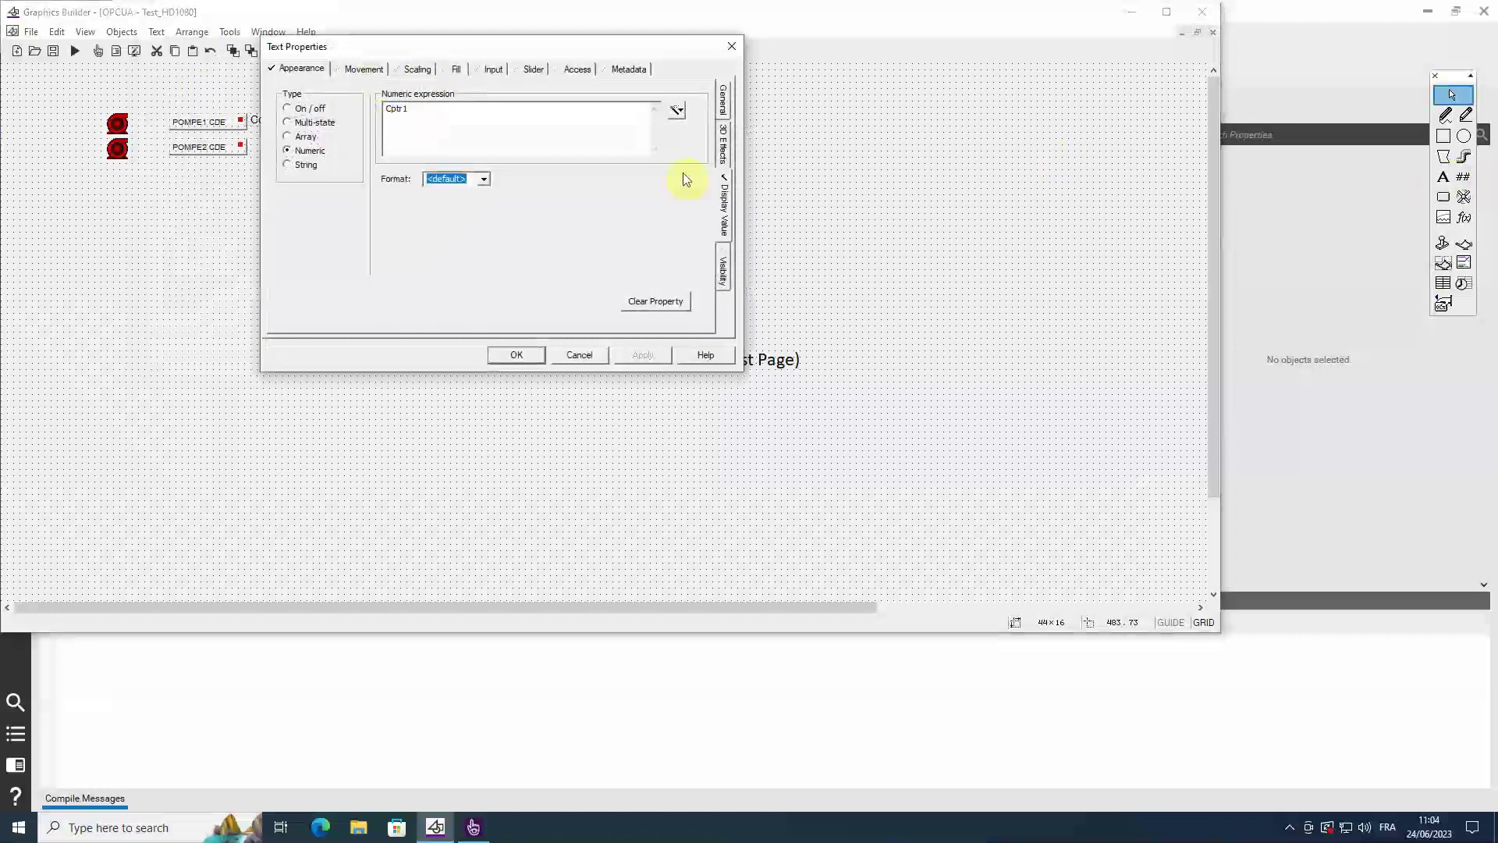
click(722, 100)
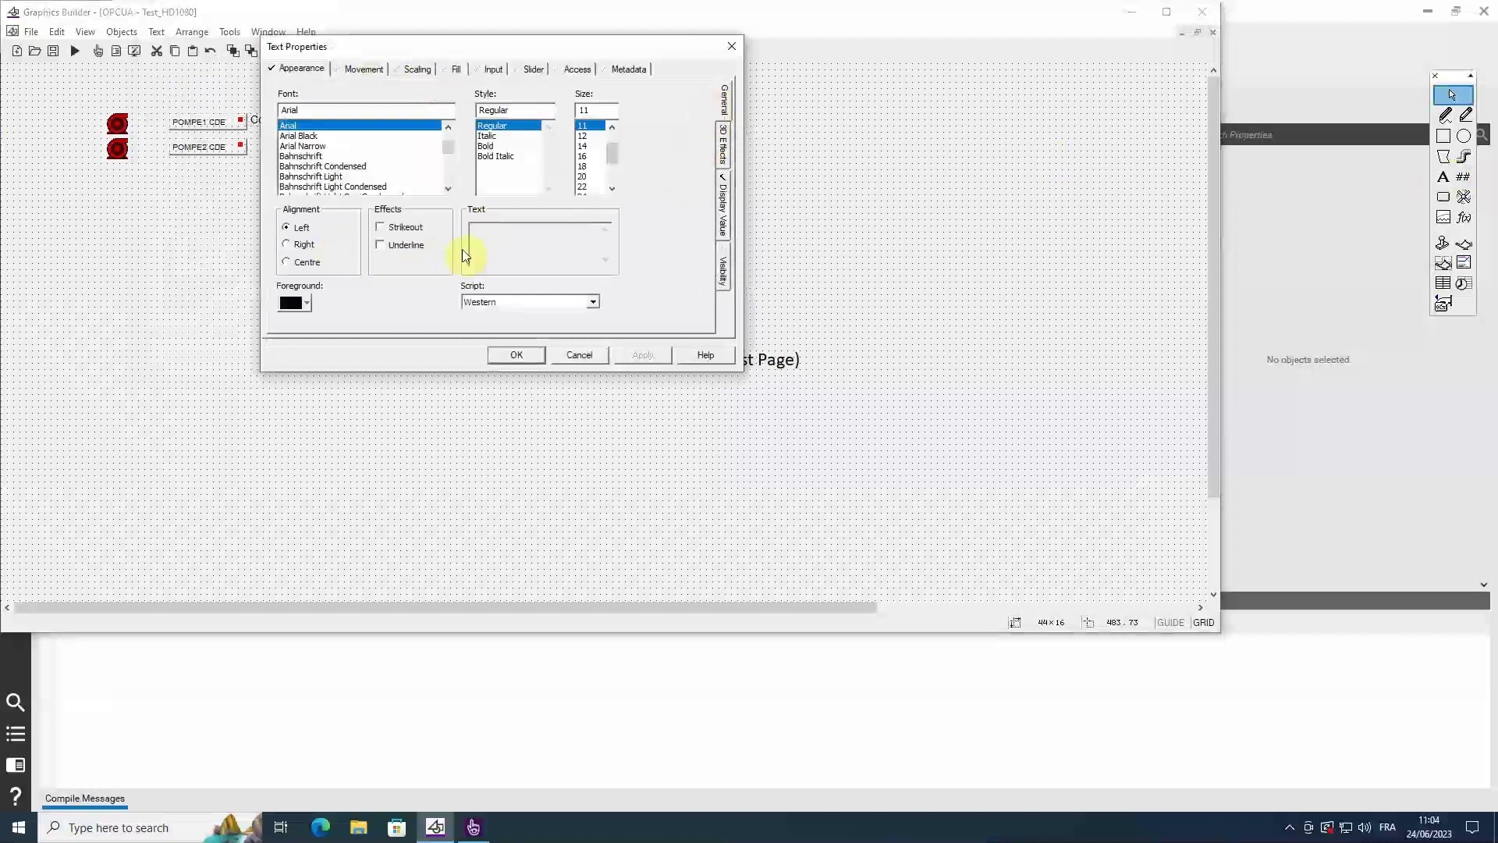
click(490, 147)
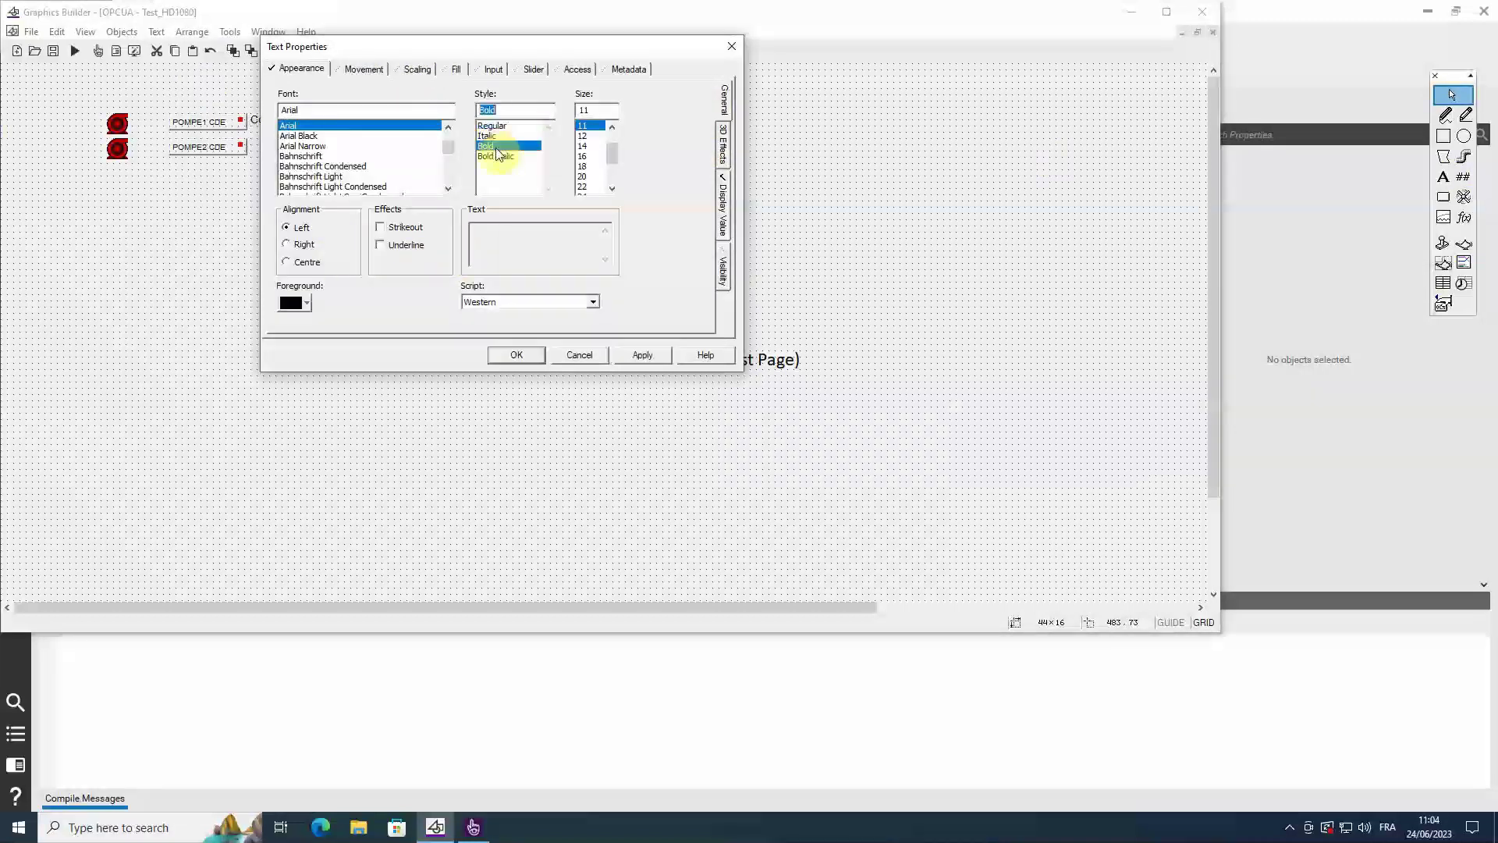
click(506, 158)
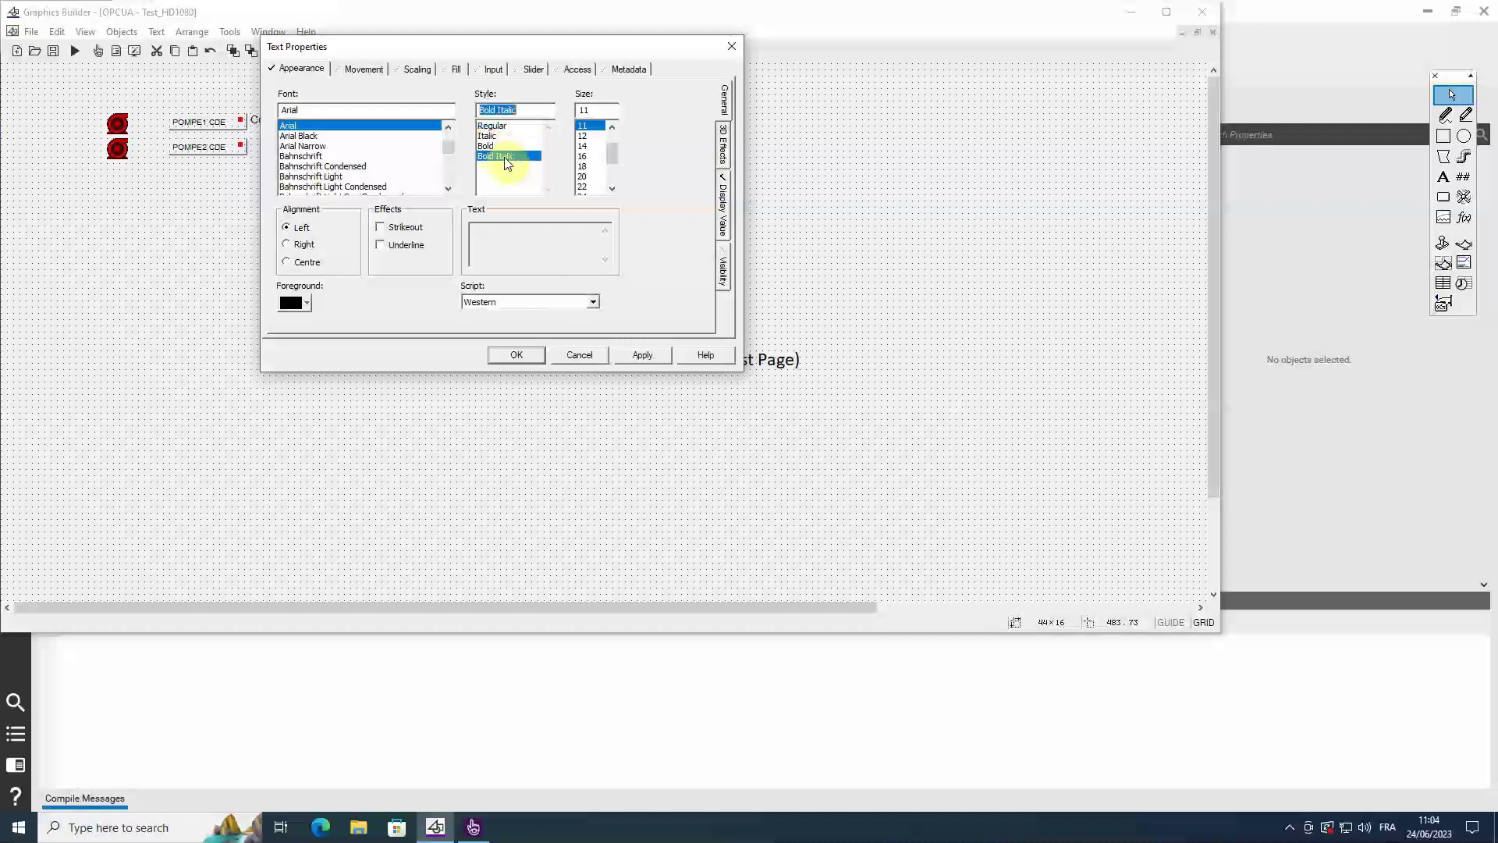
click(642, 358)
click(536, 356)
click(536, 356)
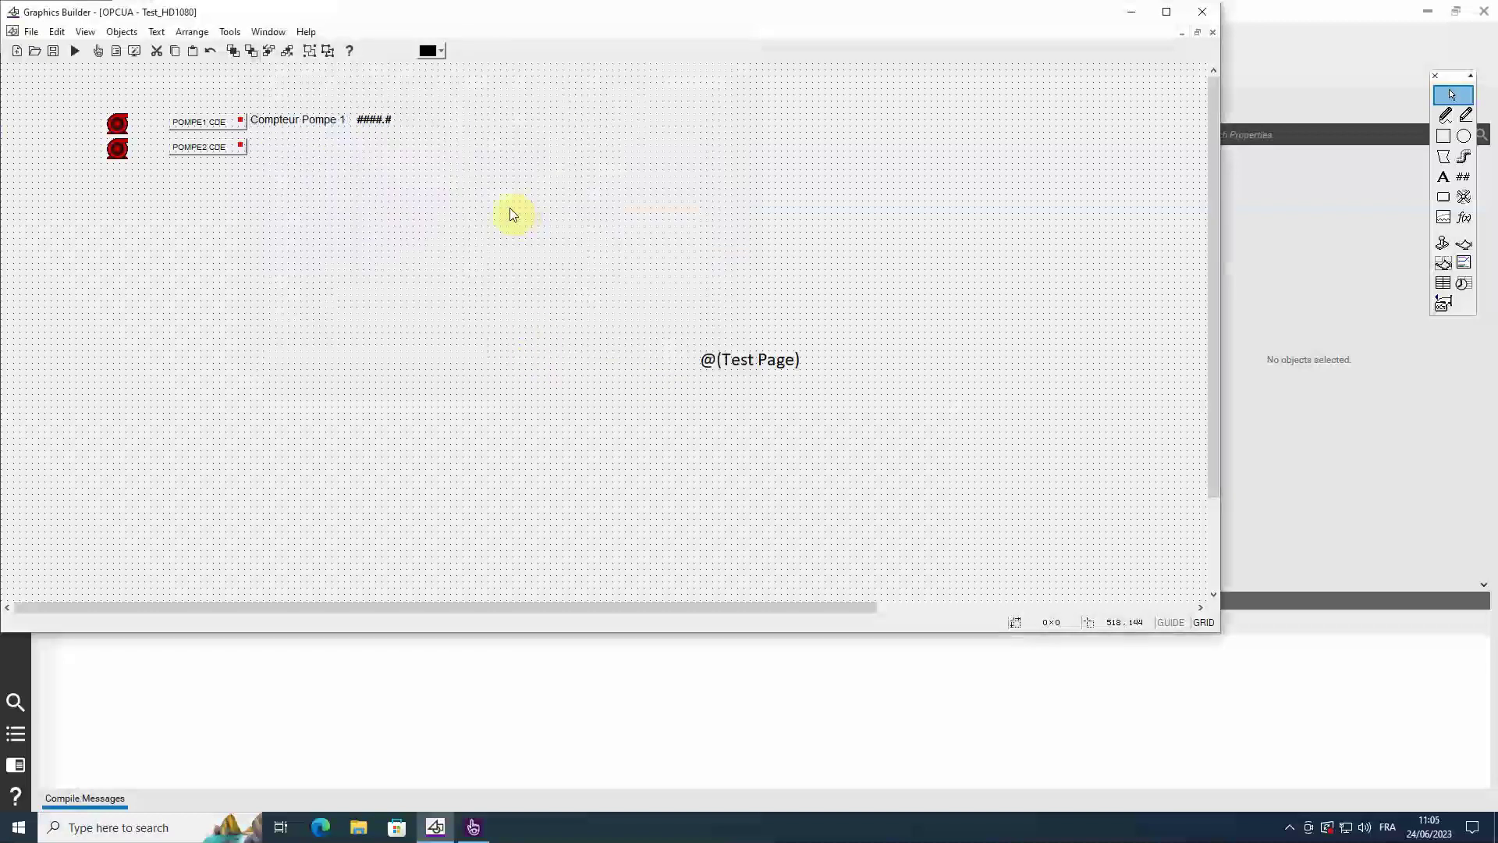
- Save the Test graphics page and close Graphics Builder to return to the project's variables in Plant SCADA Studio
click(53, 51)
click(1201, 11)
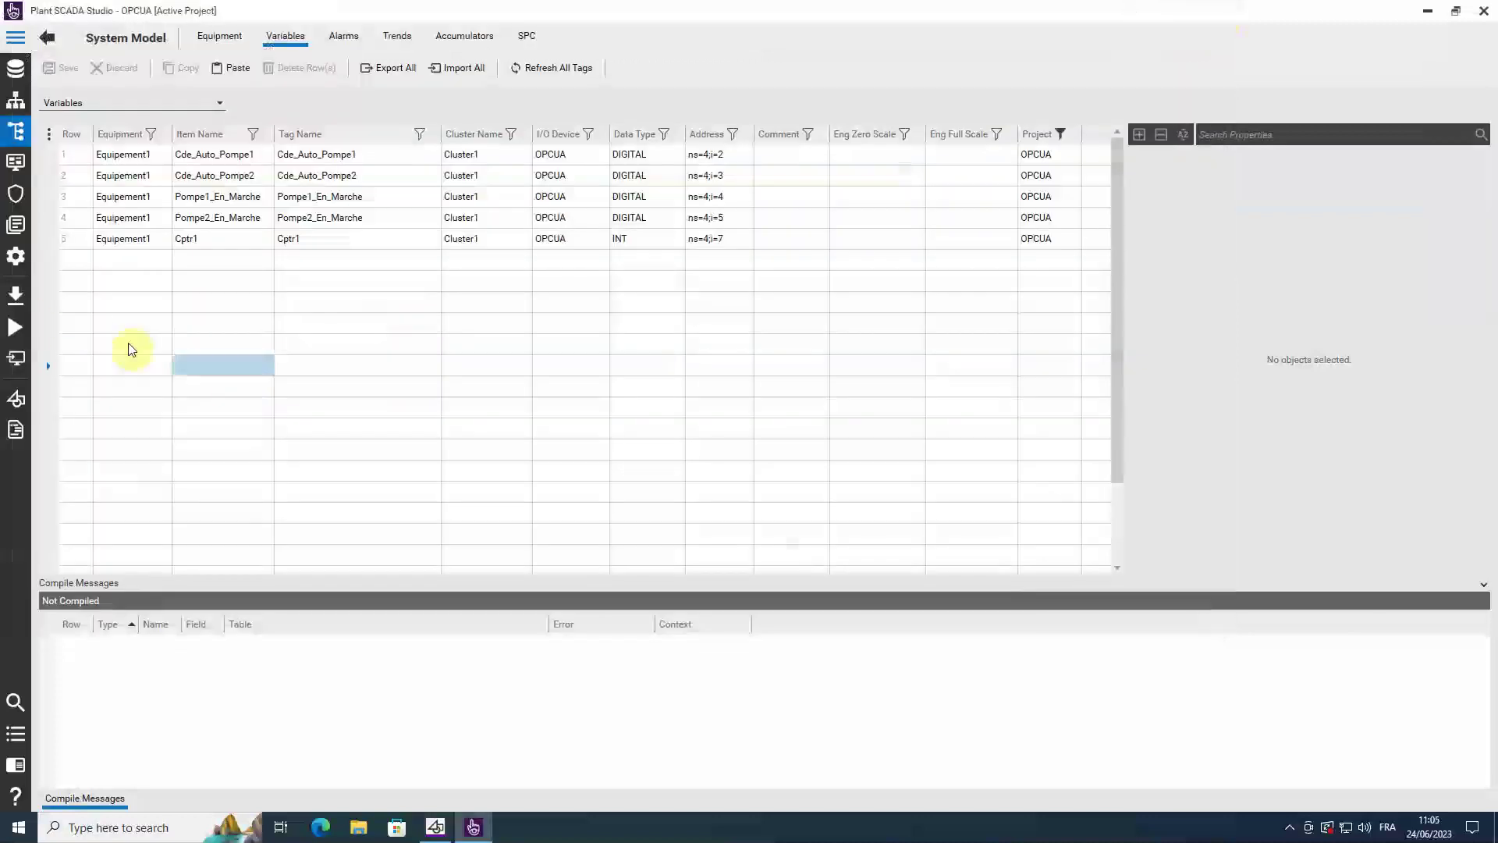
click(314, 402)
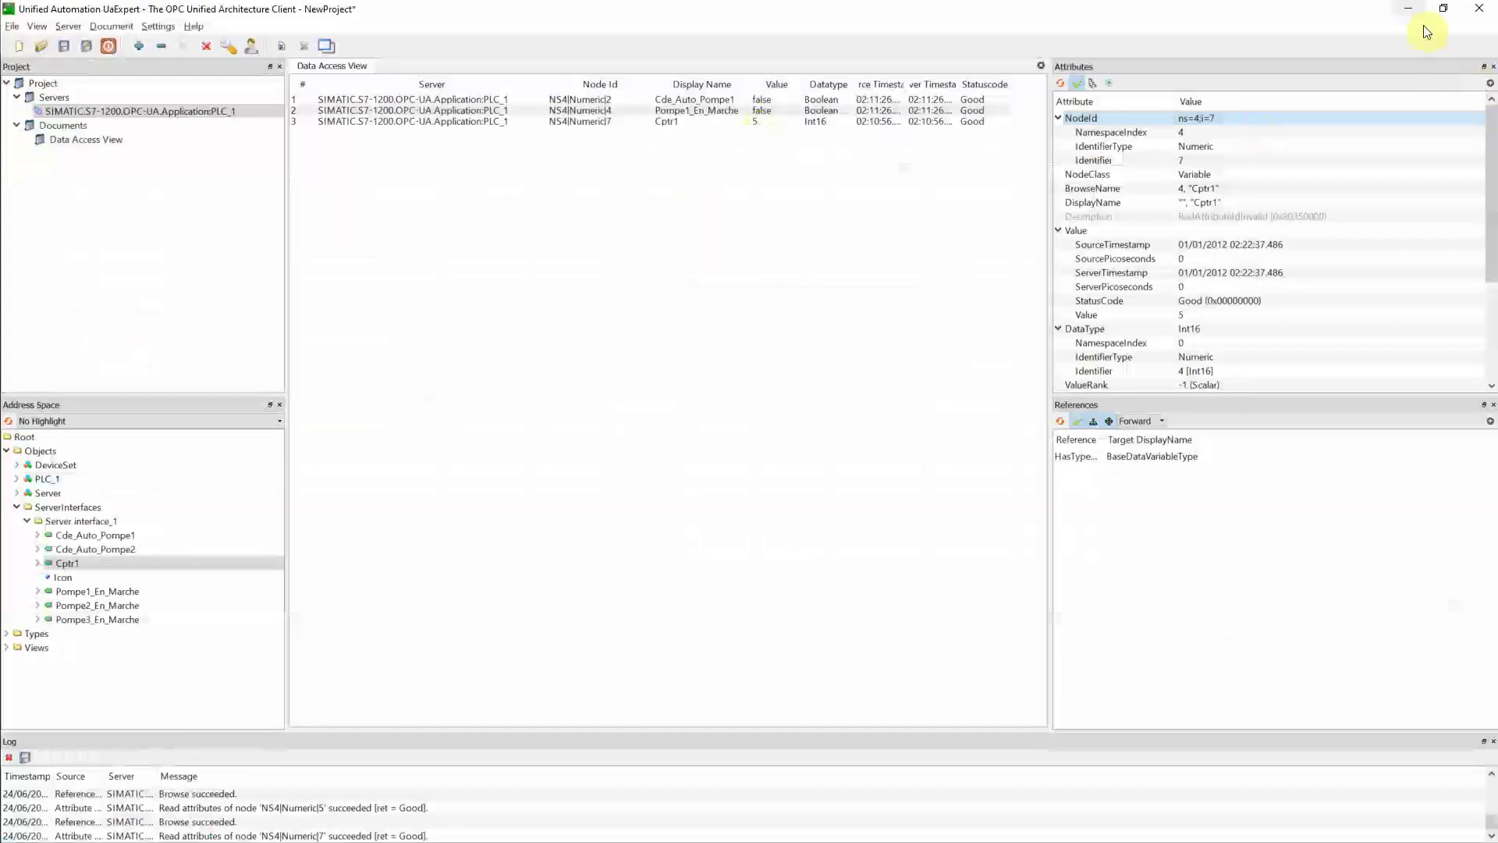
- Minimize UaExpert, run the active OPCUA project in demo mode and open the Test page of MyArea
click(1408, 9)
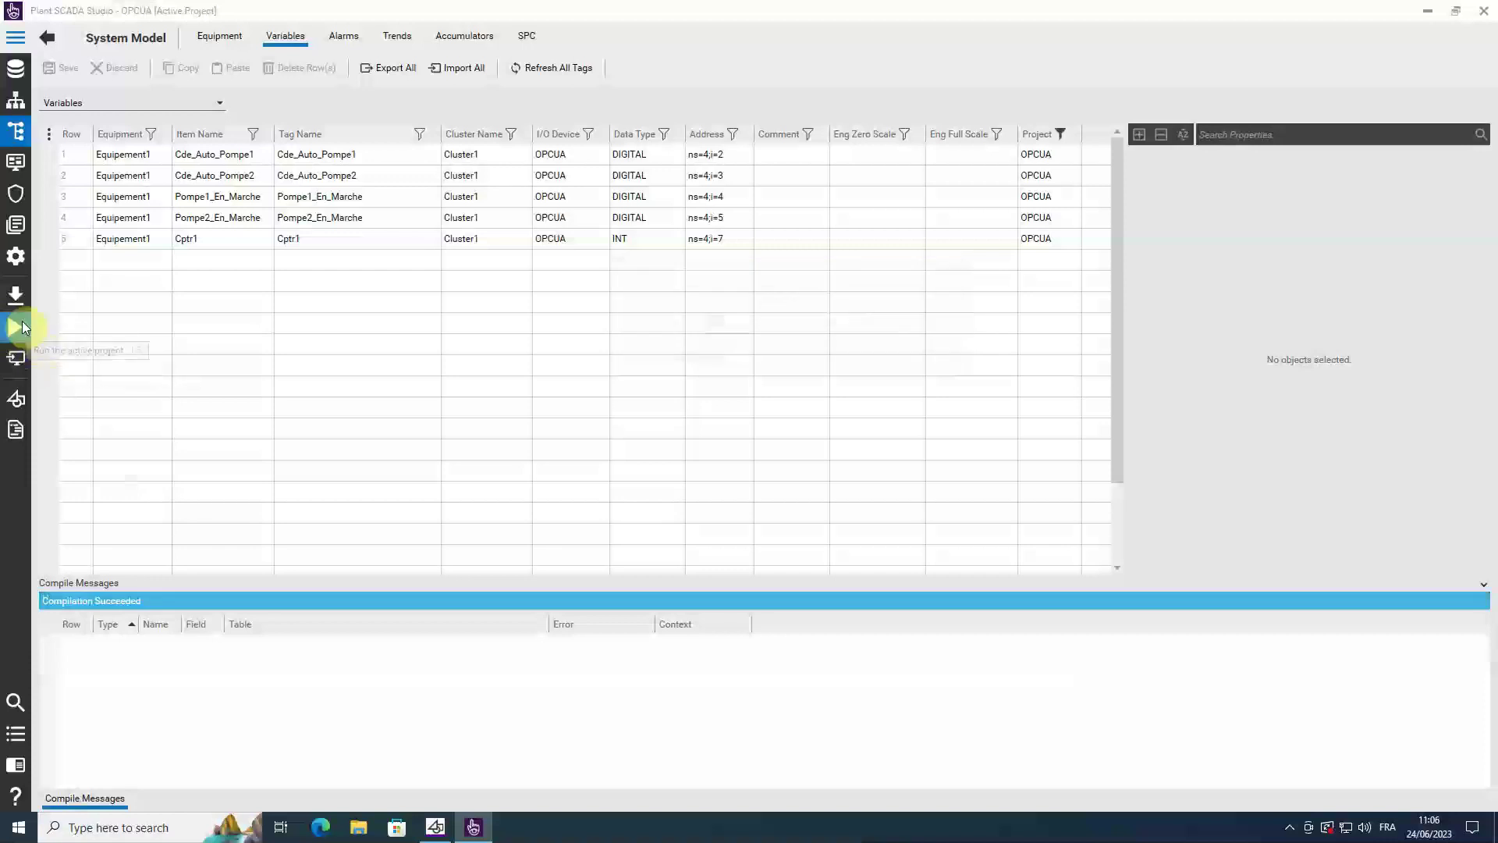
click(19, 327)
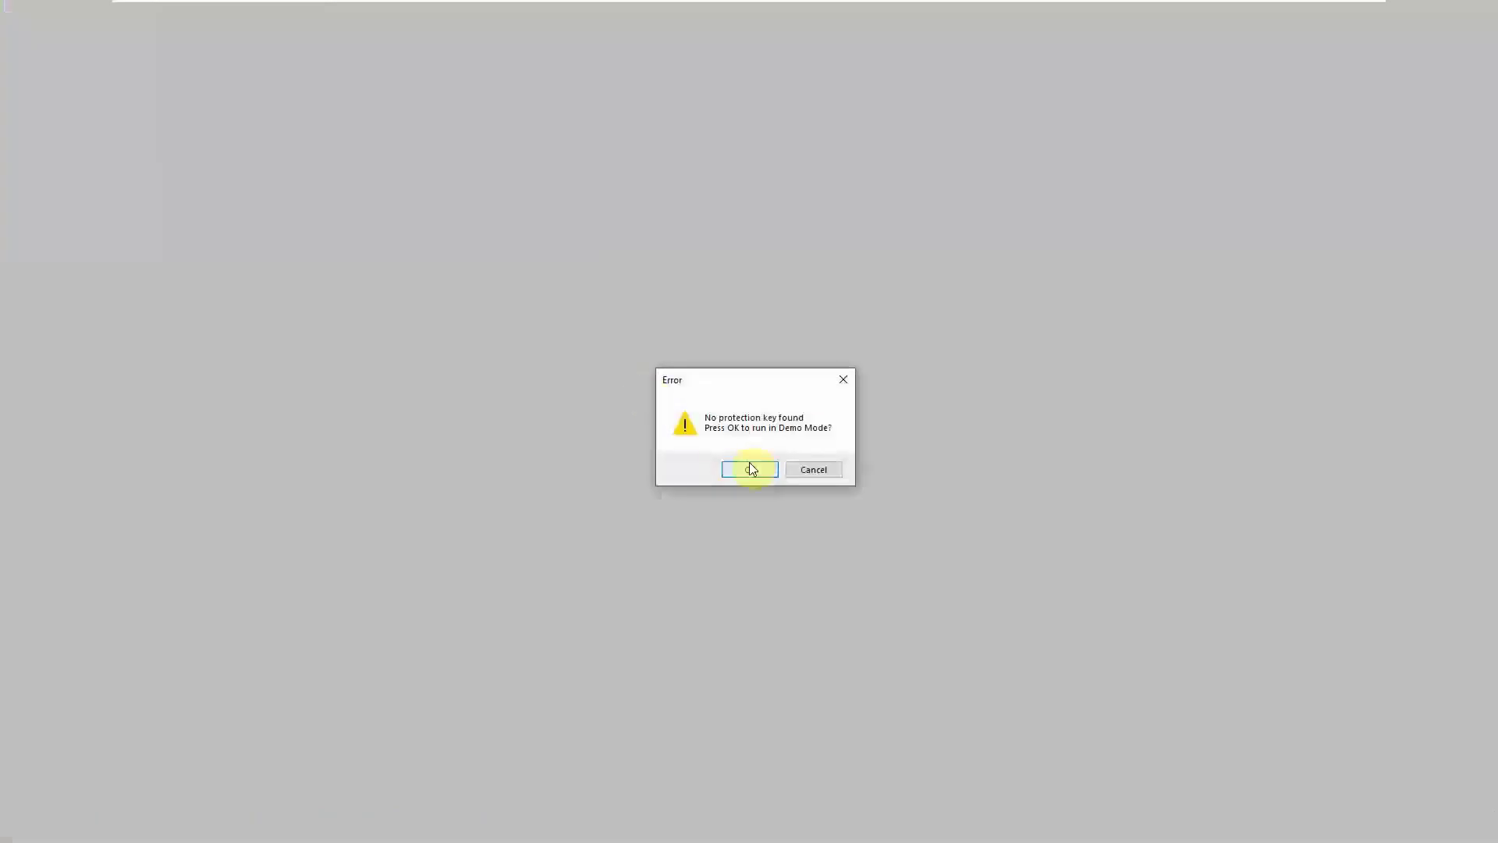
click(749, 469)
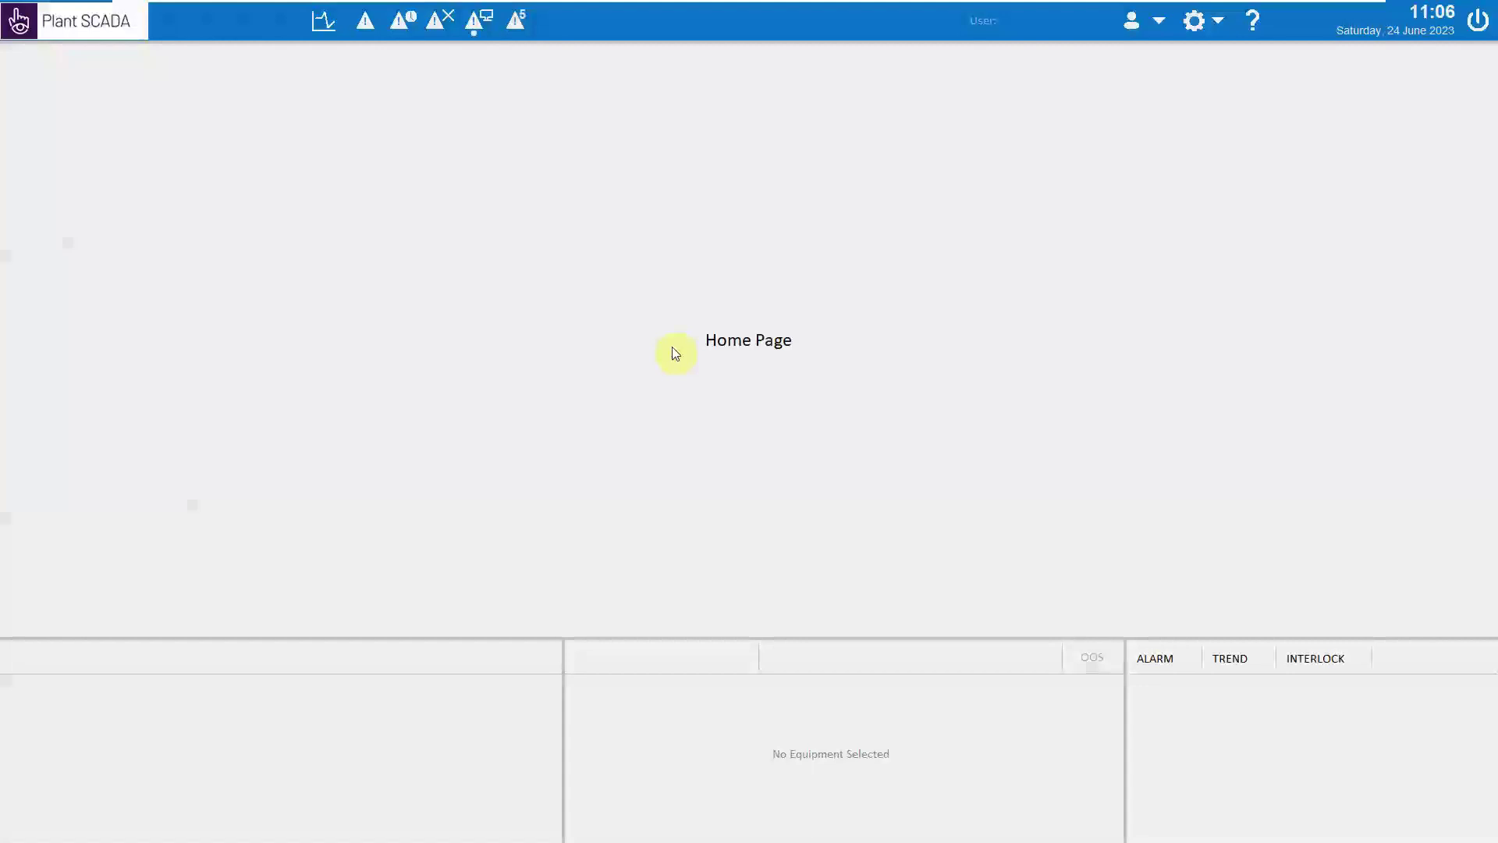
click(59, 662)
click(73, 688)
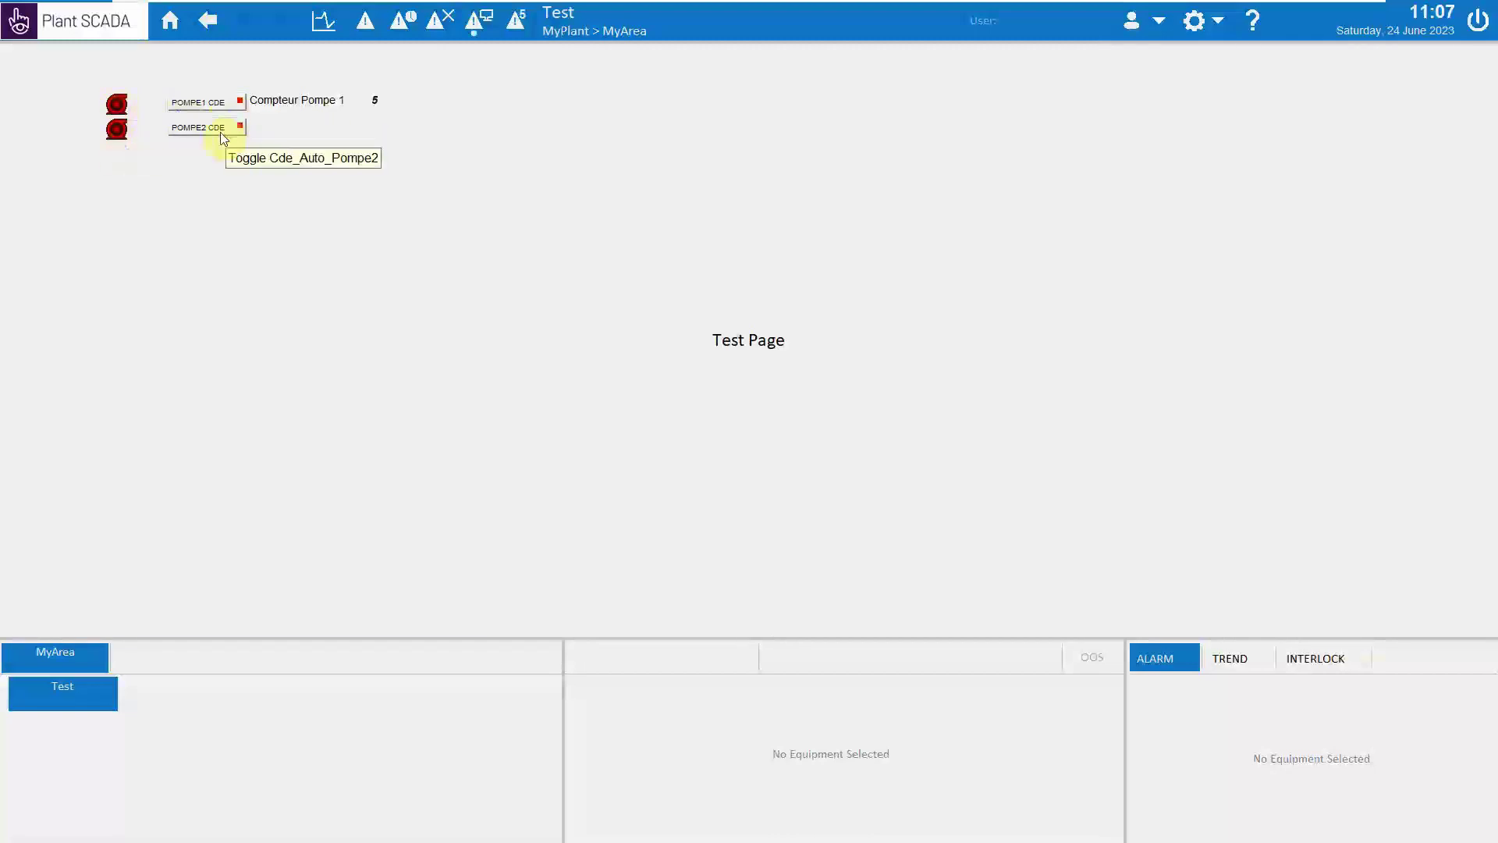
- Switch on the POMPE2 and POMPE1 commands on the runtime page, and switch both off again
click(224, 138)
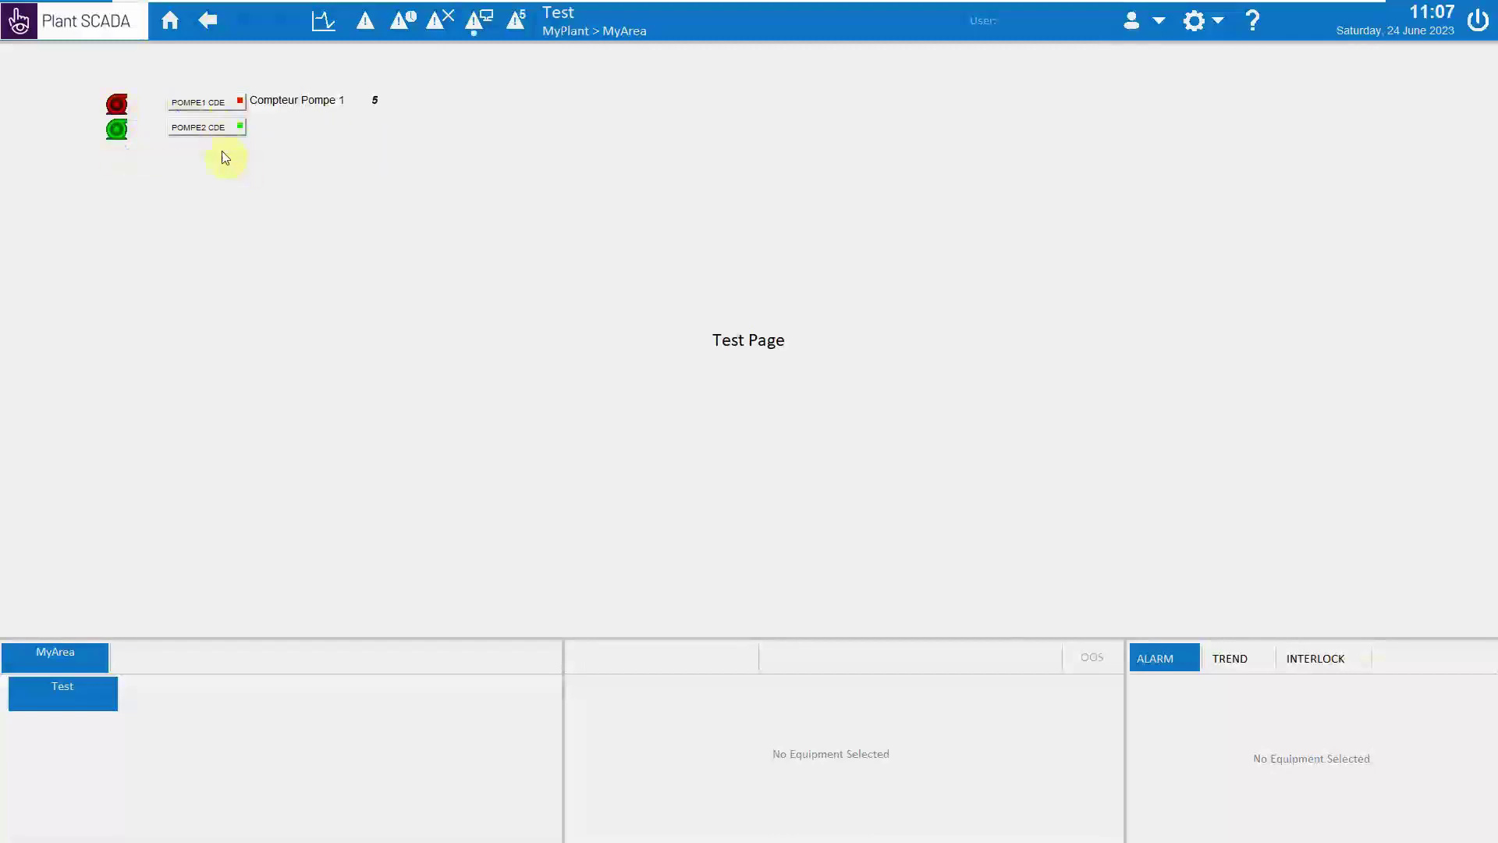
click(201, 105)
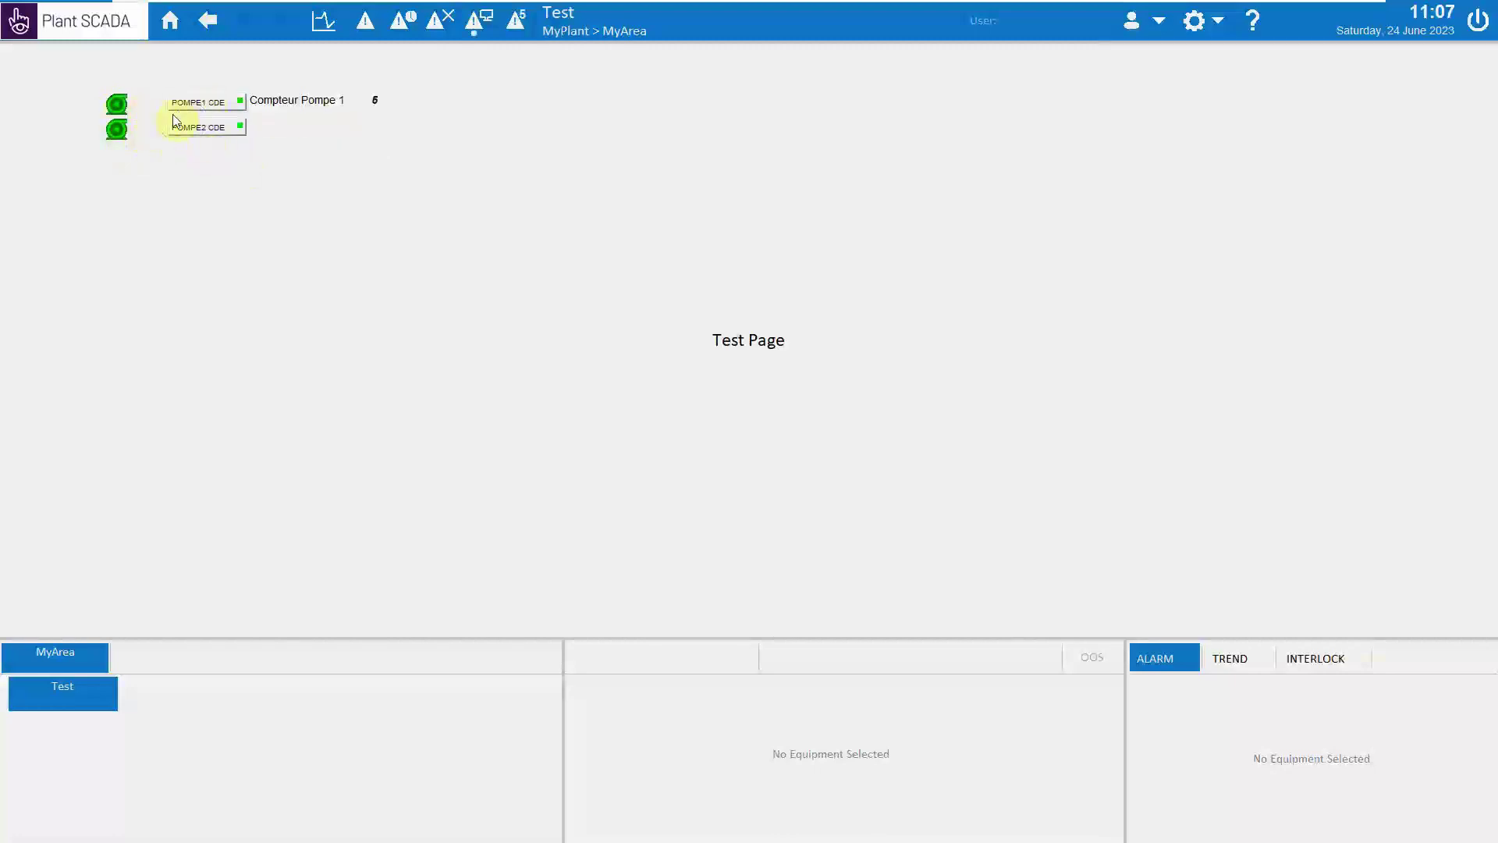
click(215, 131)
click(222, 133)
click(217, 108)
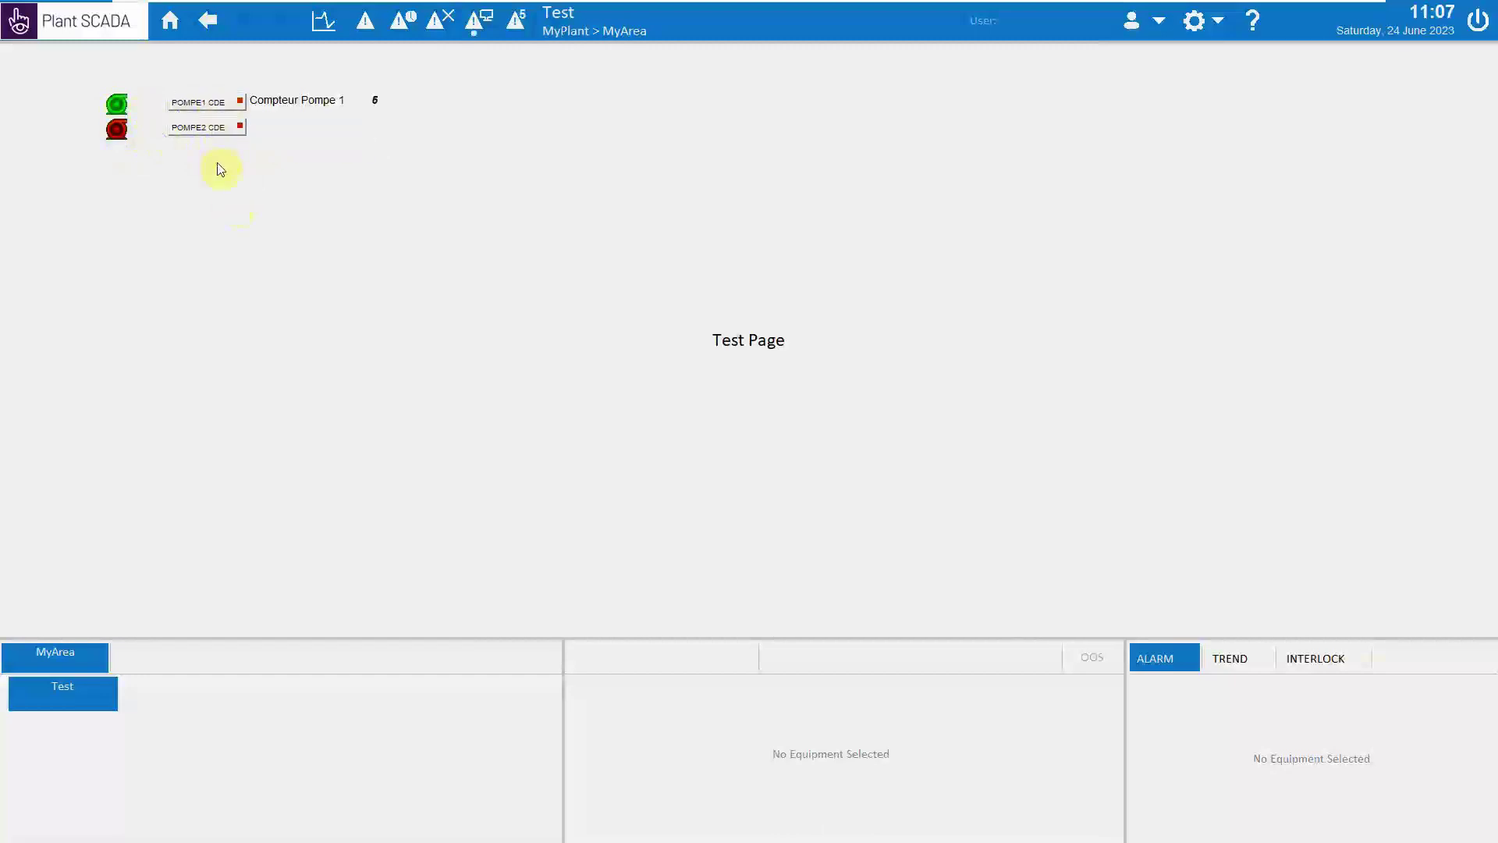
- Toggle the POMPE1 and POMPE2 commands alternately several times to test the pump indicators and the Pompe 1 counter
click(207, 106)
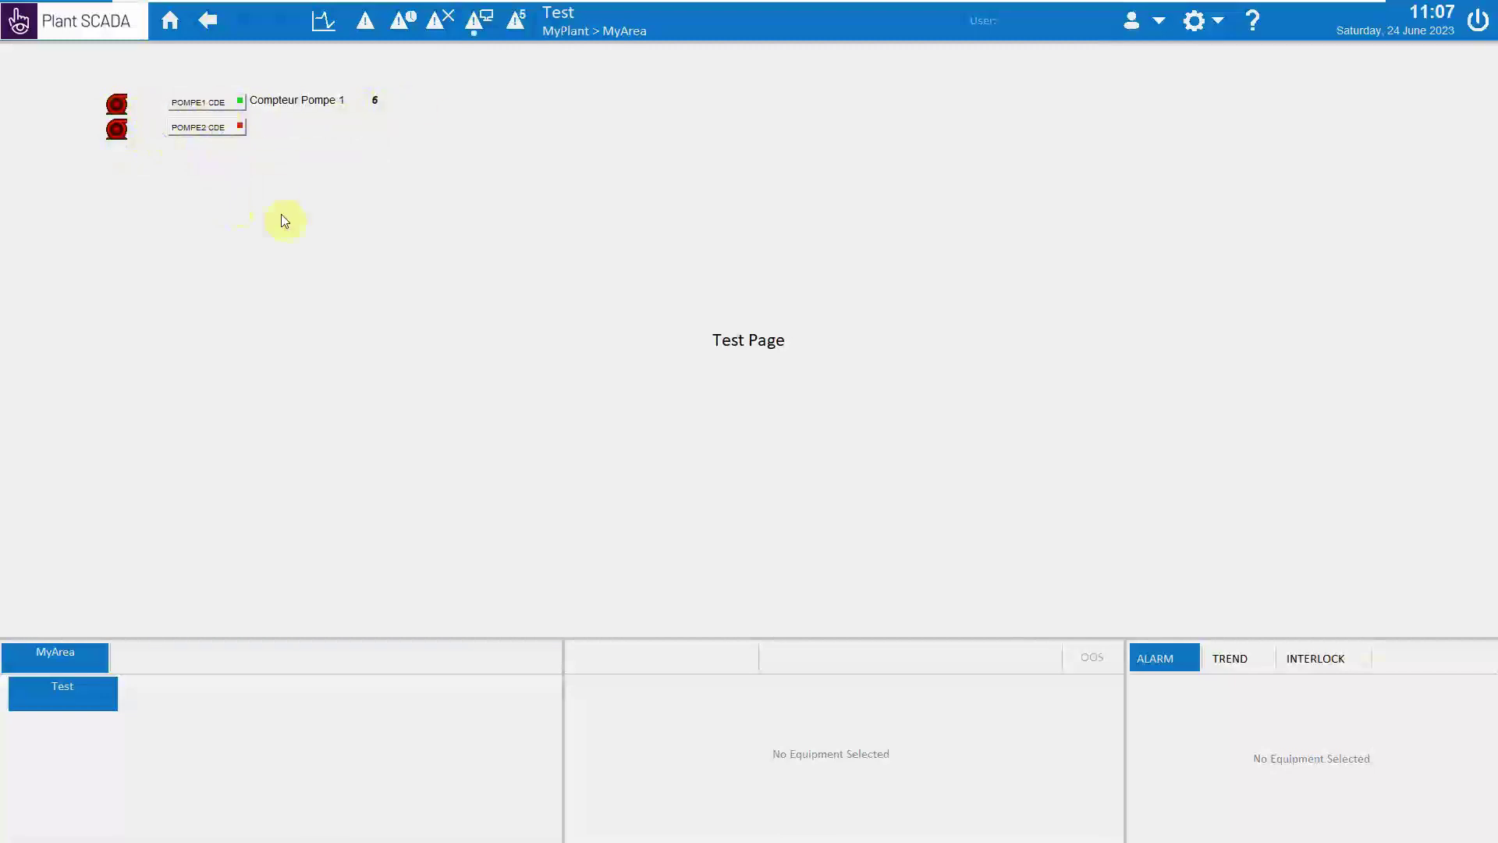
click(199, 102)
click(200, 130)
click(201, 104)
click(203, 131)
click(218, 107)
click(209, 128)
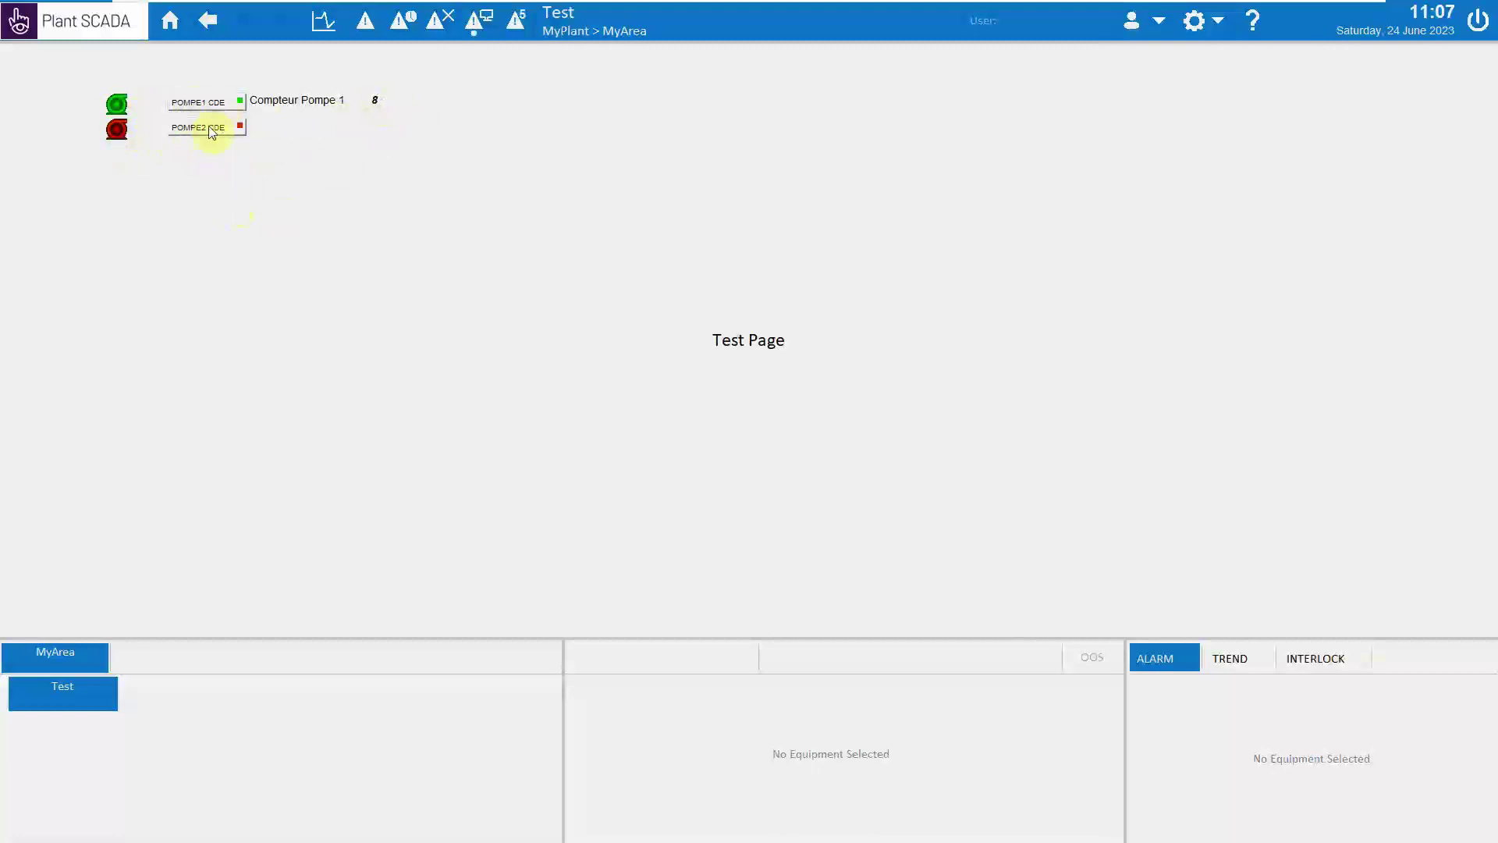